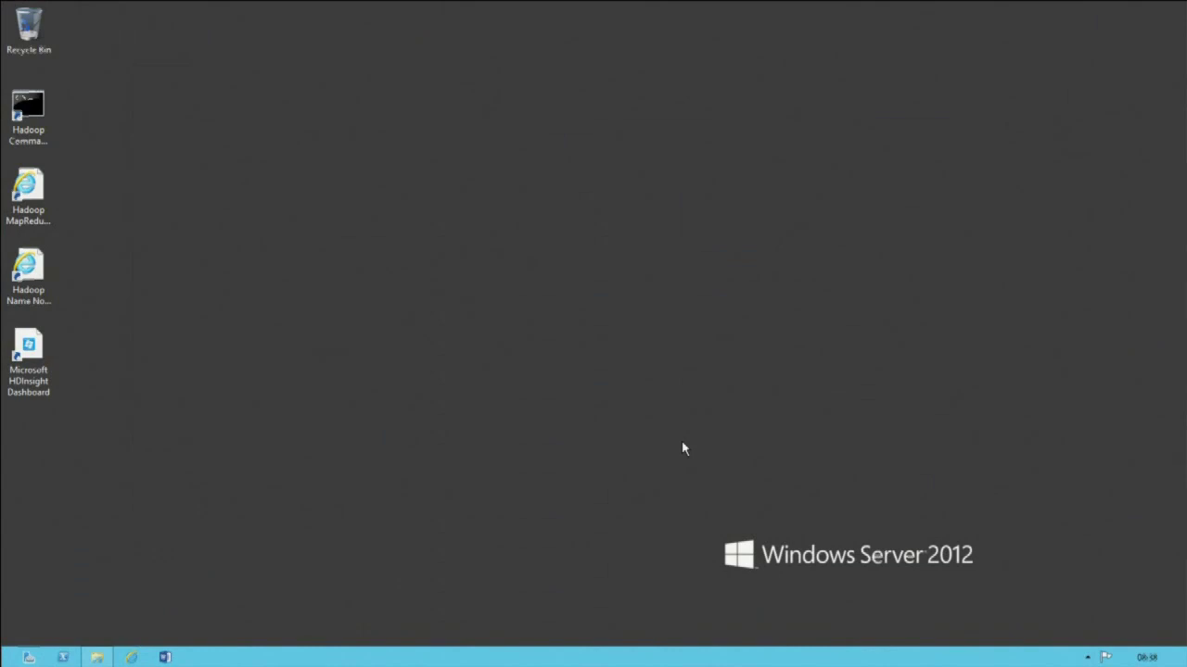
- Open WebLog_2005.csv from the weblog folder in Notepad and maximize the window
left_click(96, 657)
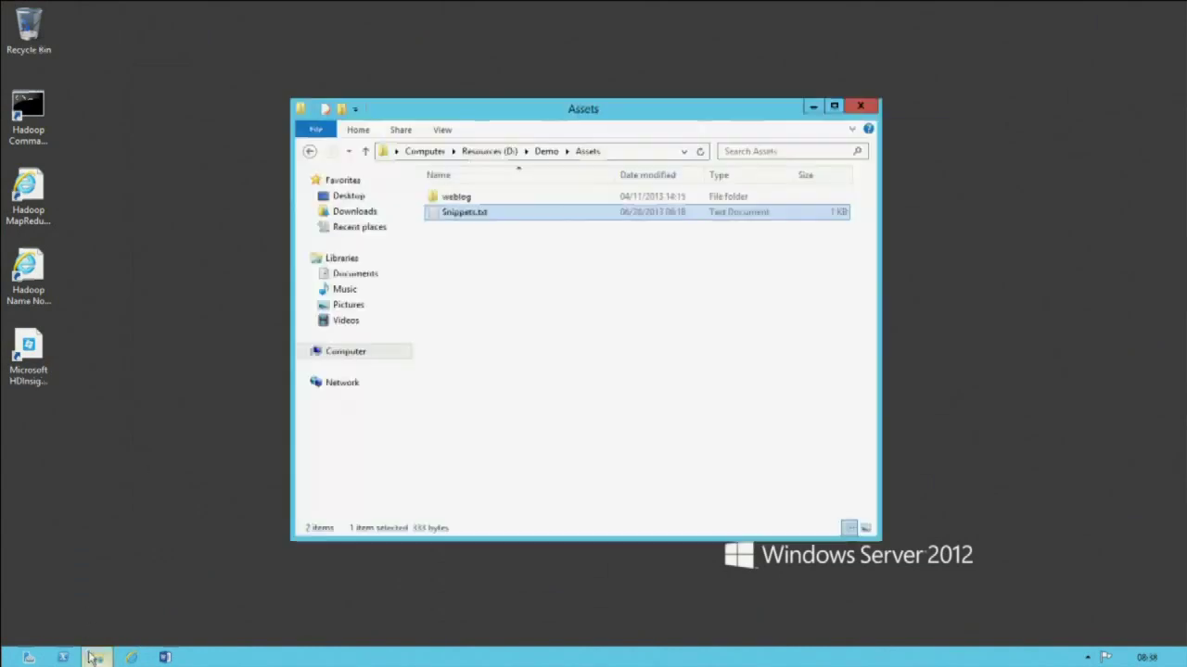
double_click(443, 198)
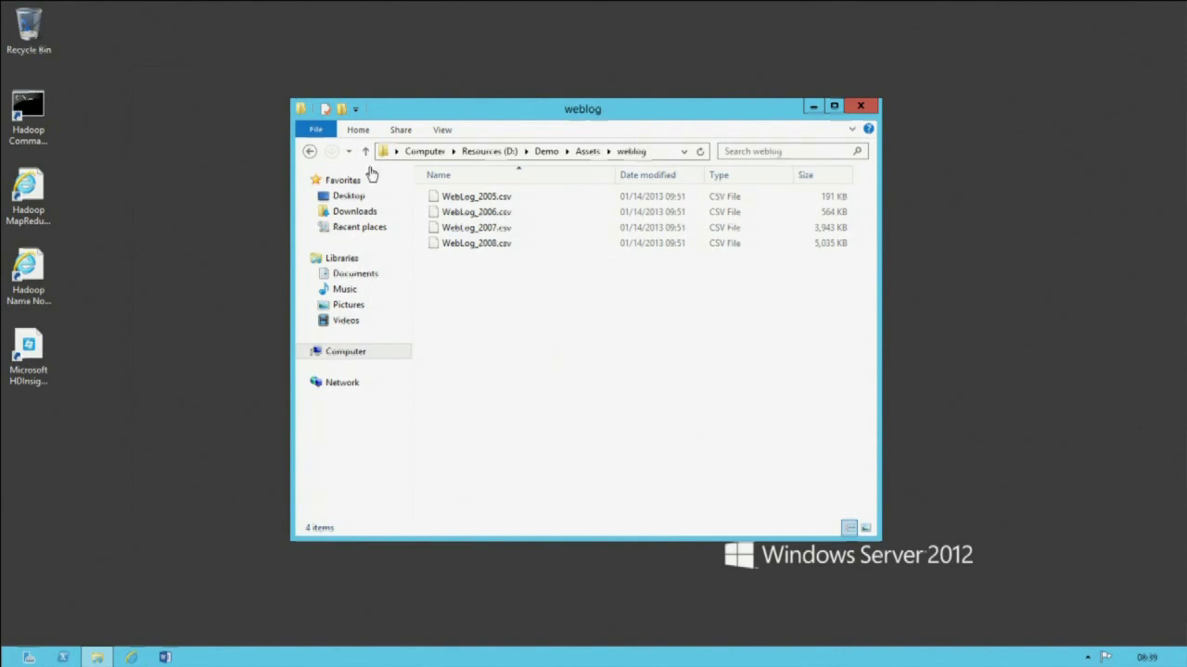
right_click(476, 198)
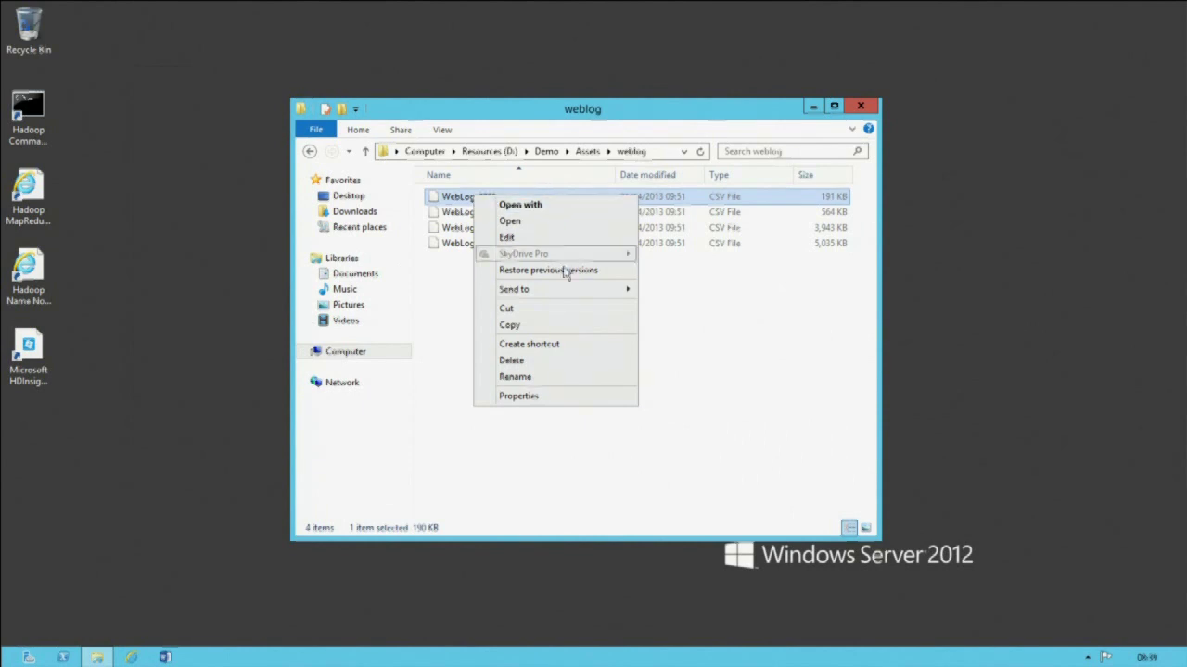
mouse_move(561, 290)
left_click(682, 370)
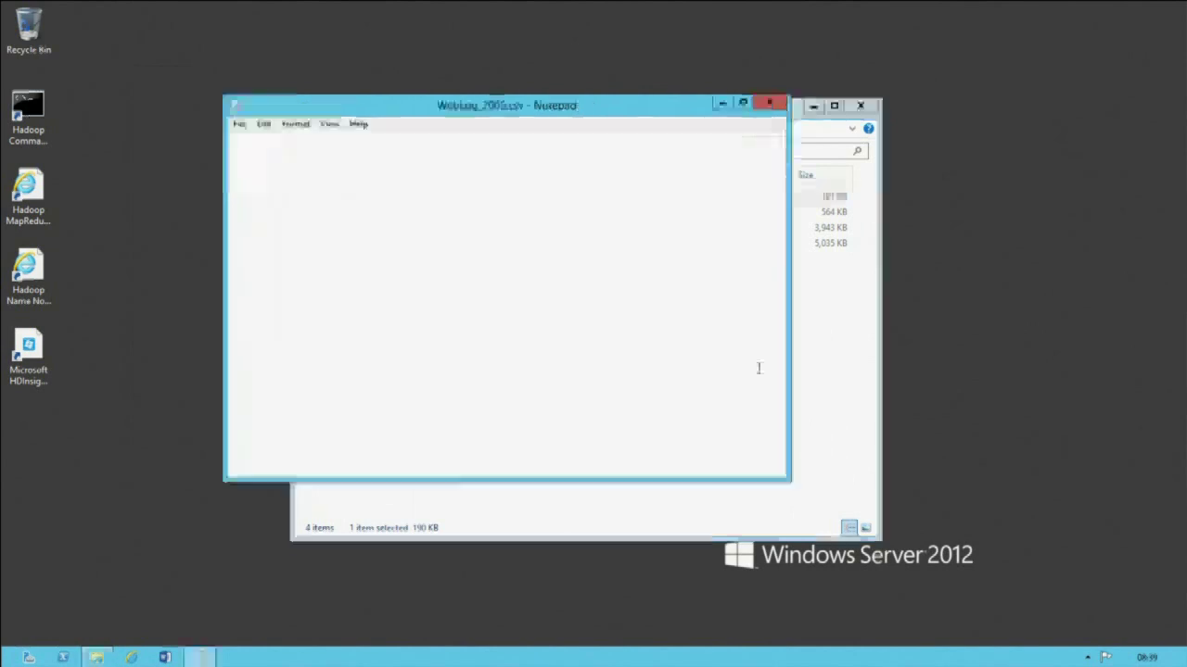
left_click(742, 102)
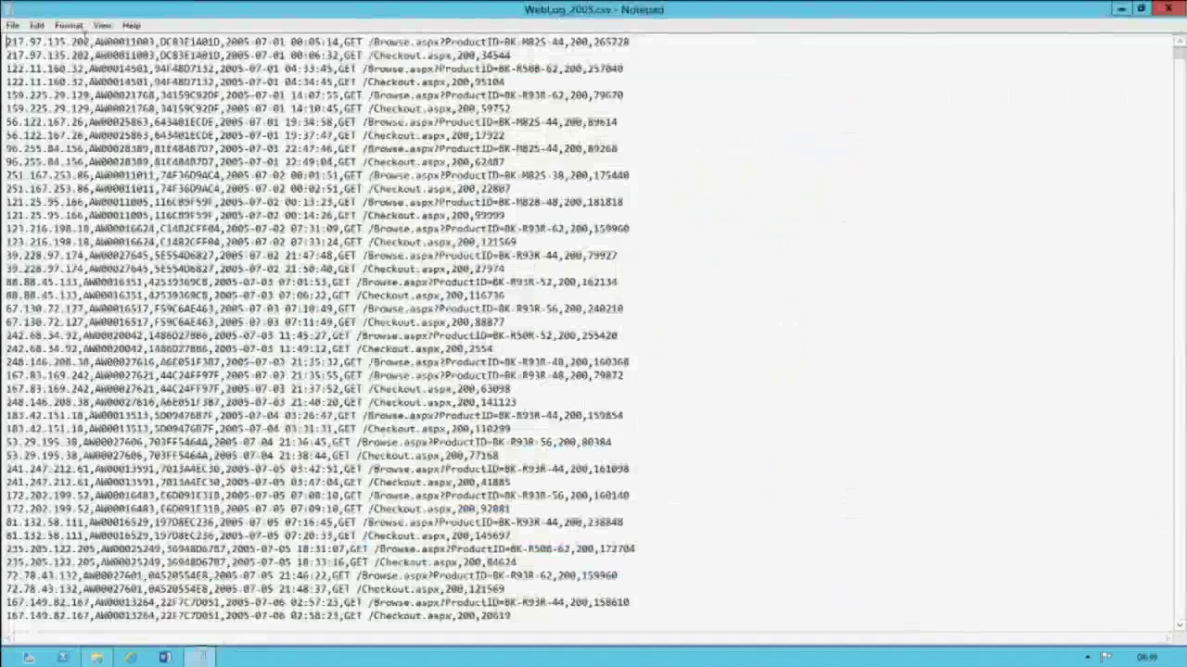
- Set the Notepad font size to 16
left_click(73, 25)
left_click(253, 200)
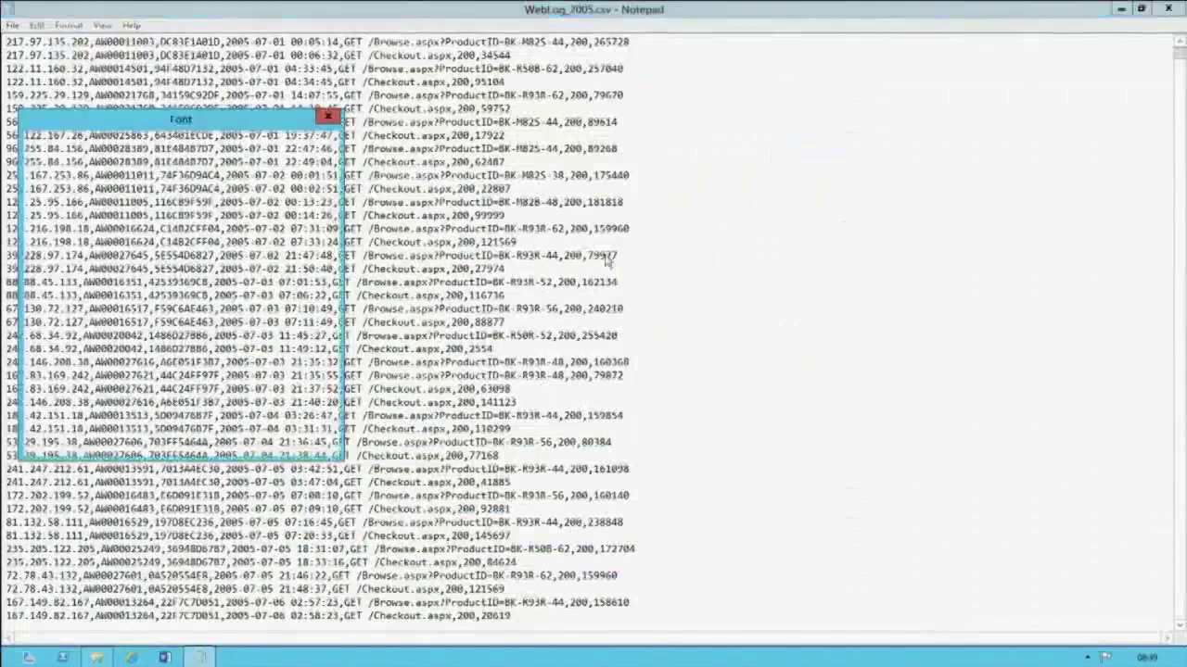
left_click(293, 212)
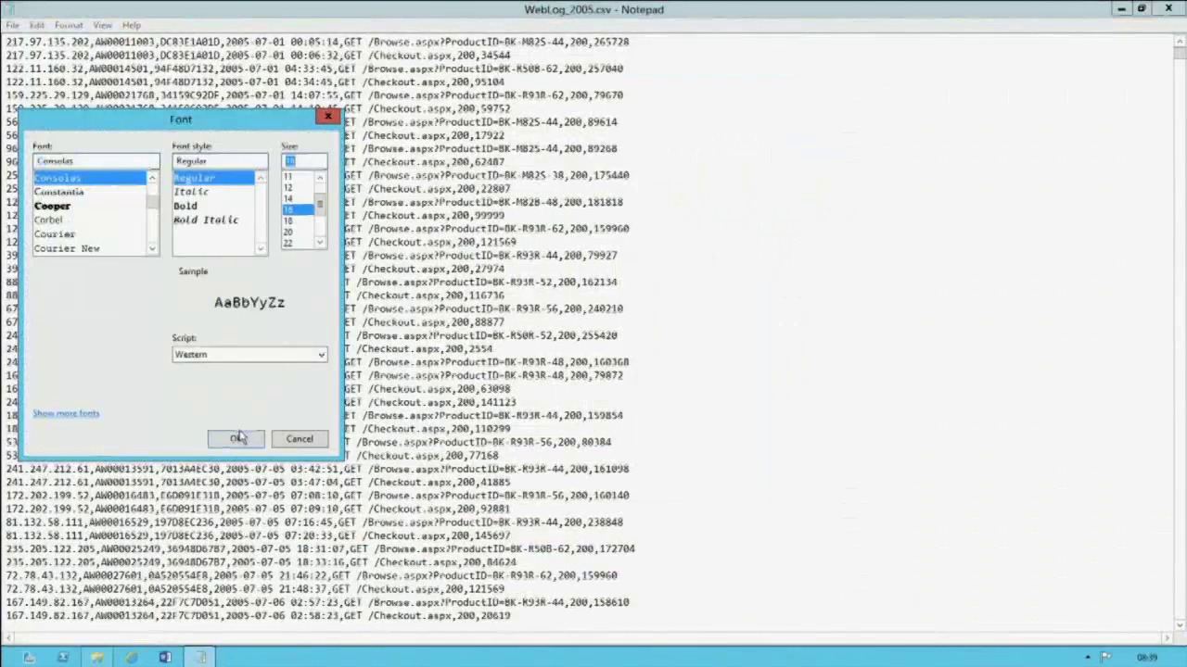
left_click(235, 439)
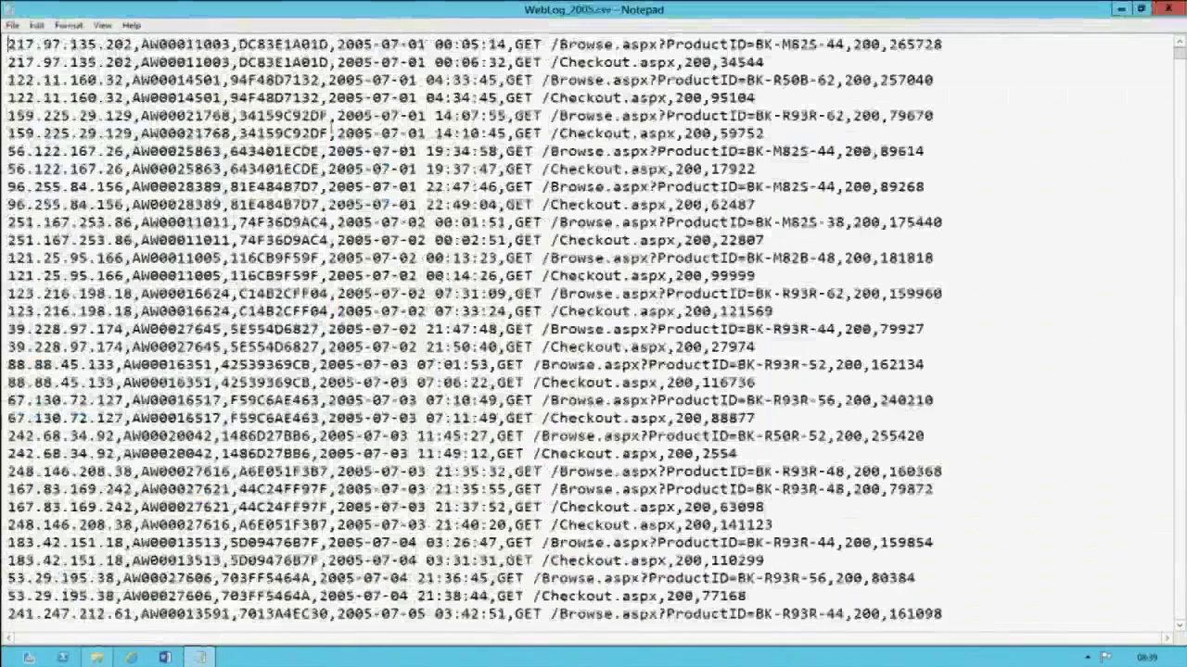
- Examine the fields of the first log entry by highlighting each in turn, from IP address to final number, and close the file
left_click_drag(135, 43, 22, 43)
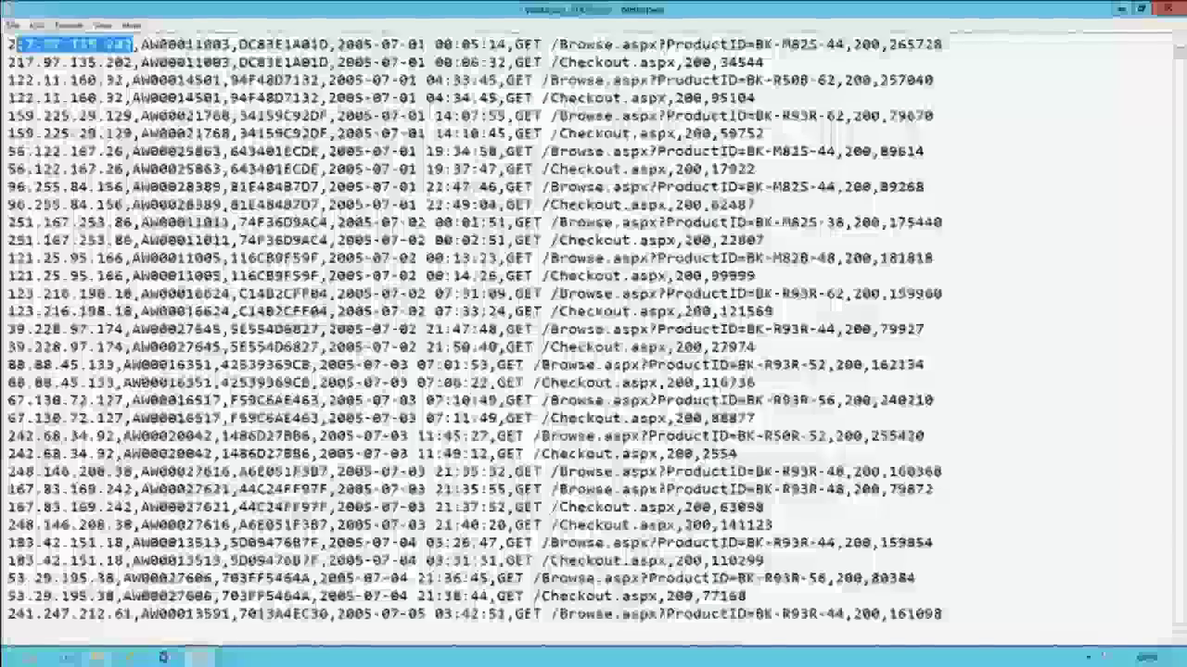
left_click_drag(229, 43, 141, 44)
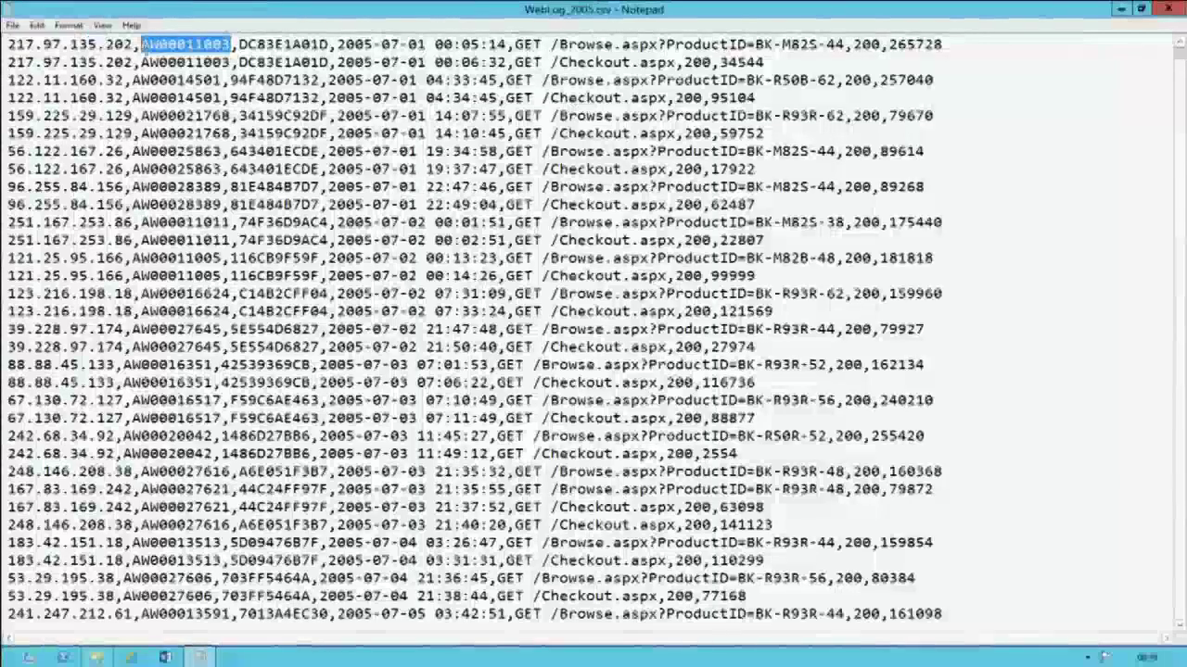
left_click_drag(330, 44, 240, 44)
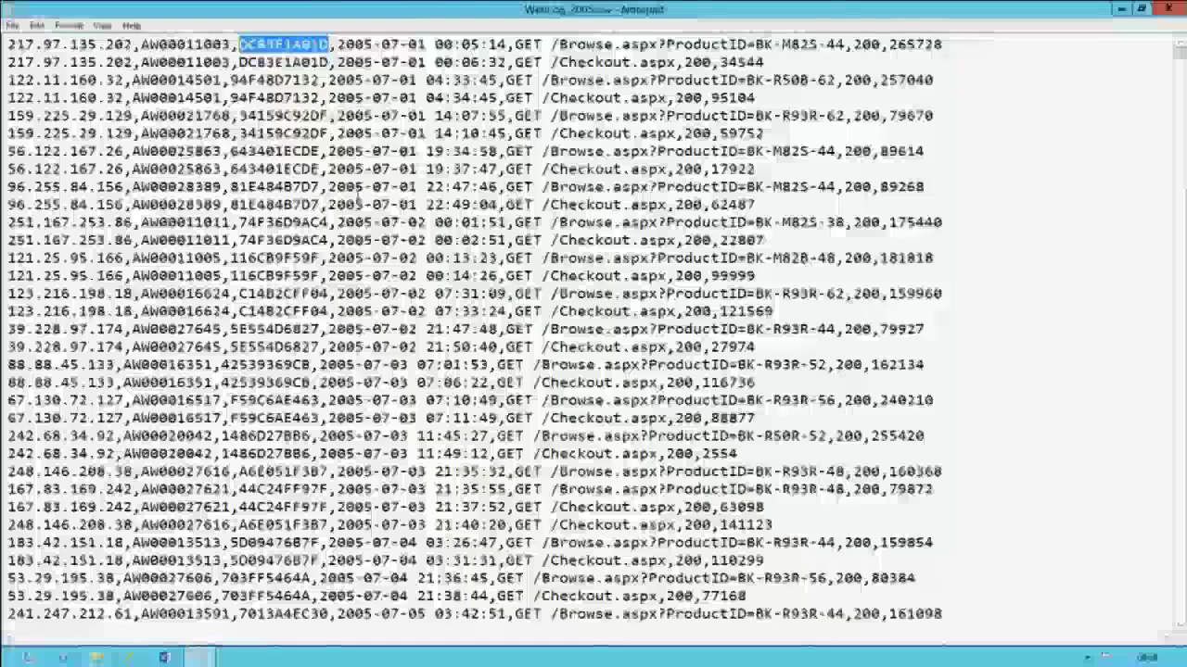
left_click_drag(507, 43, 337, 43)
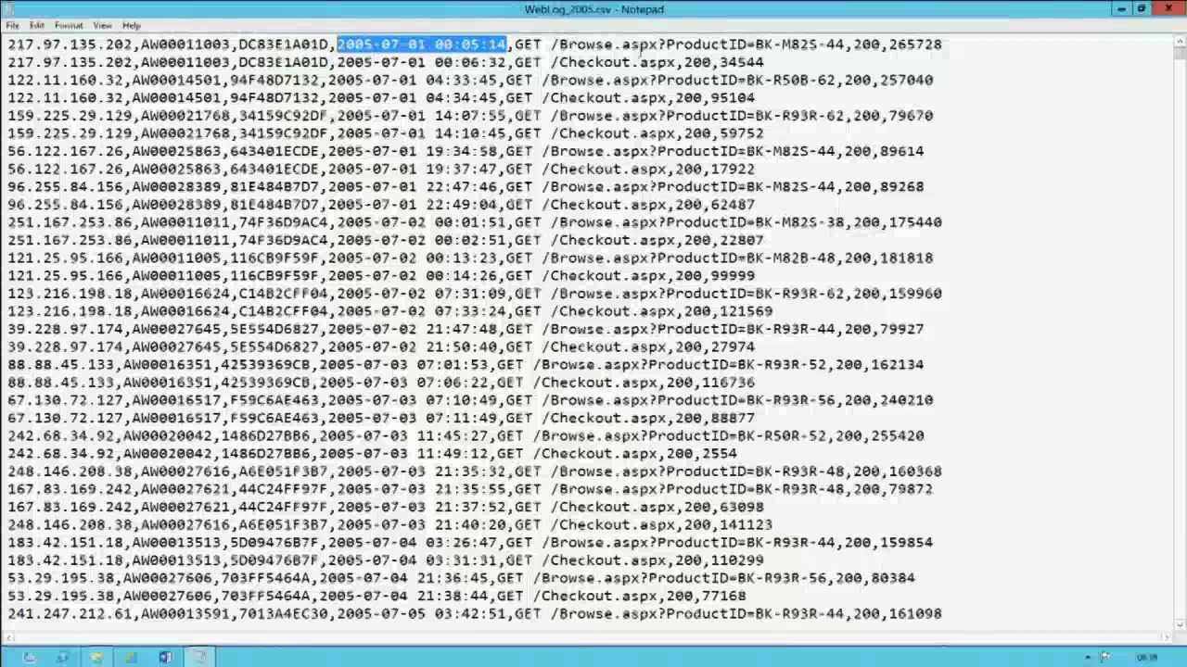
left_click_drag(524, 43, 659, 43)
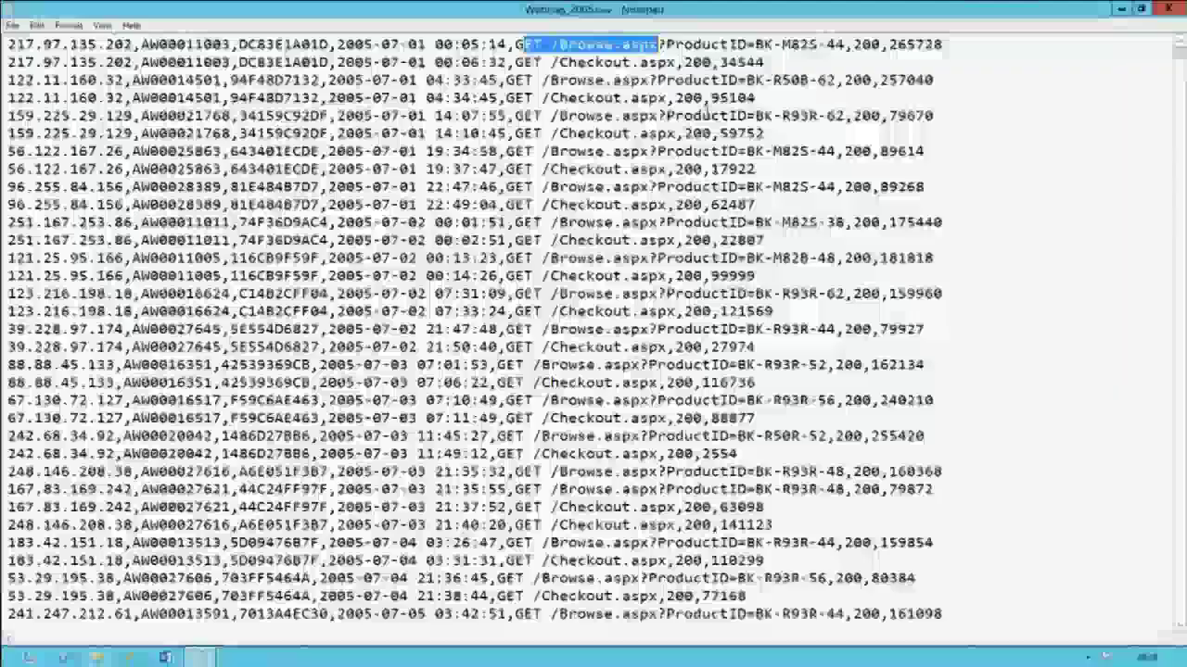
left_click(669, 43)
left_click_drag(668, 43, 746, 44)
left_click_drag(844, 43, 756, 44)
left_click_drag(881, 43, 853, 43)
left_click_drag(942, 44, 888, 44)
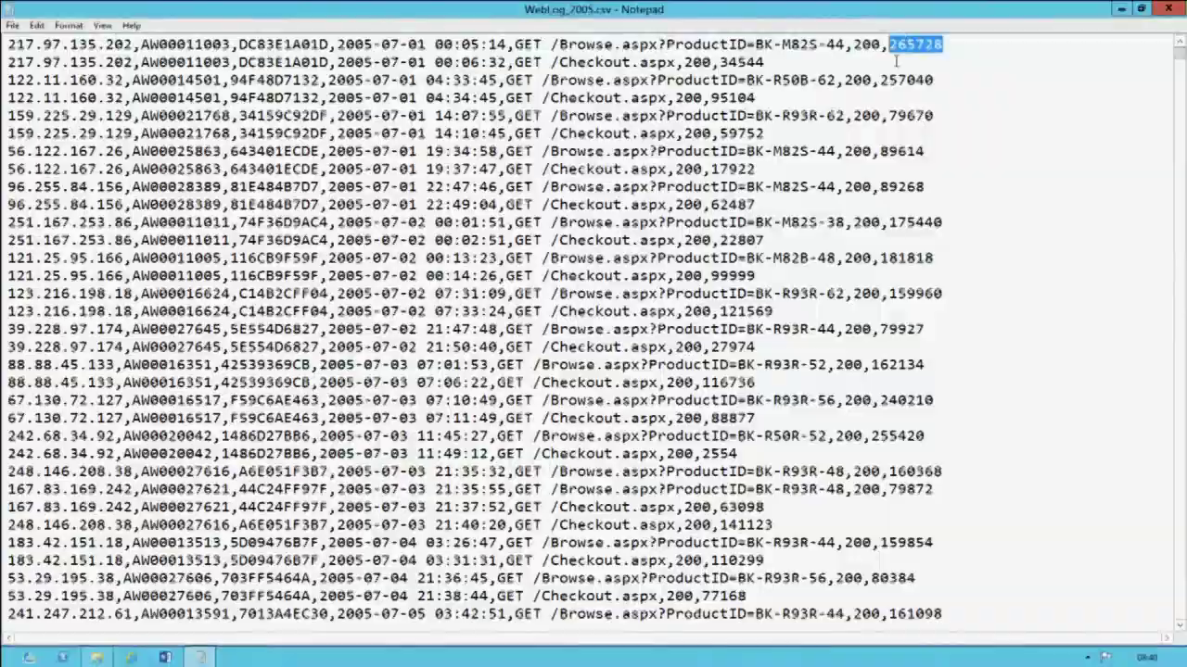
left_click(1167, 9)
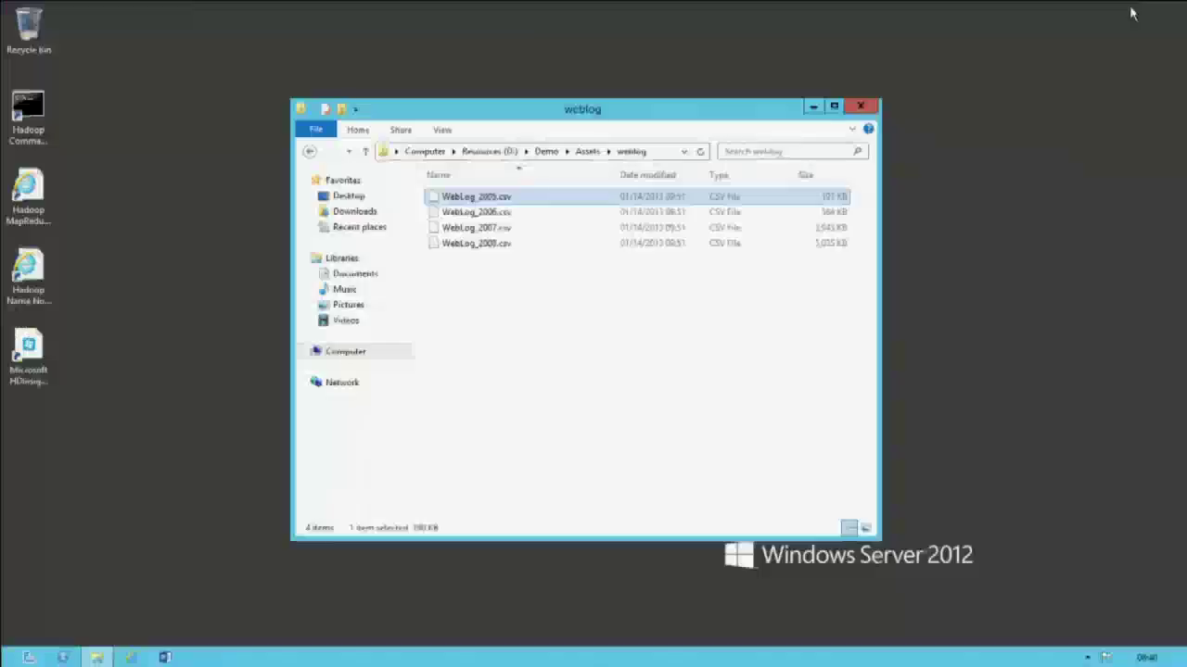
- Open the Microsoft HDInsight Dashboard from the desktop, maximize it and go to the Interactive Console
left_click(144, 323)
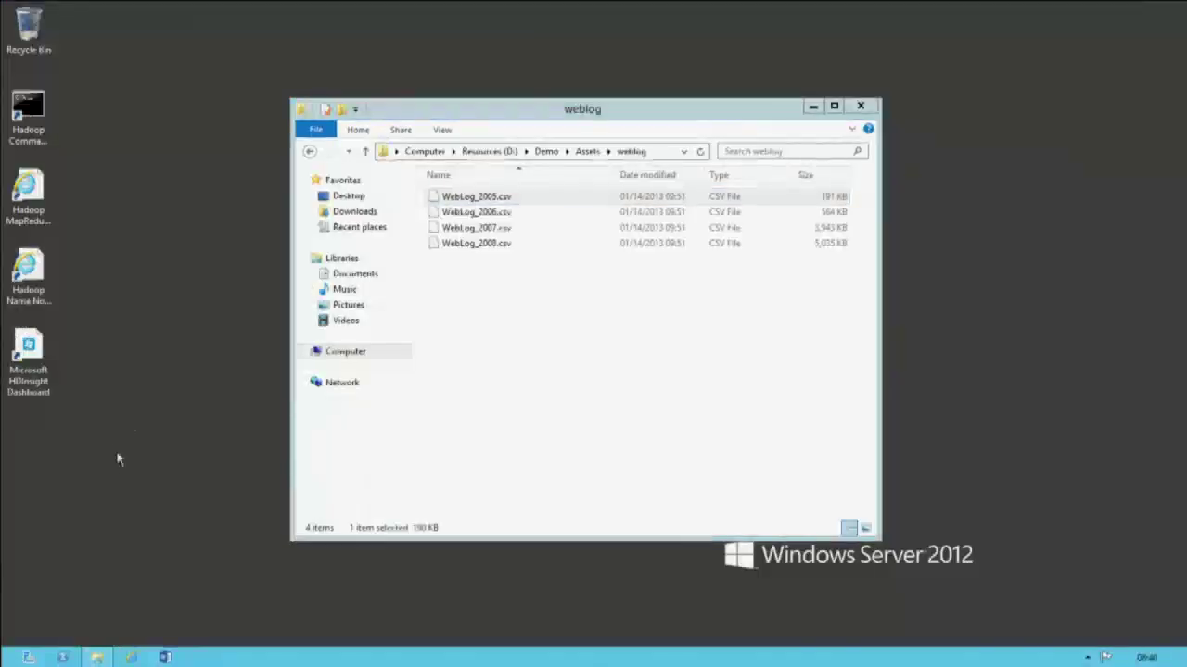
double_click(46, 370)
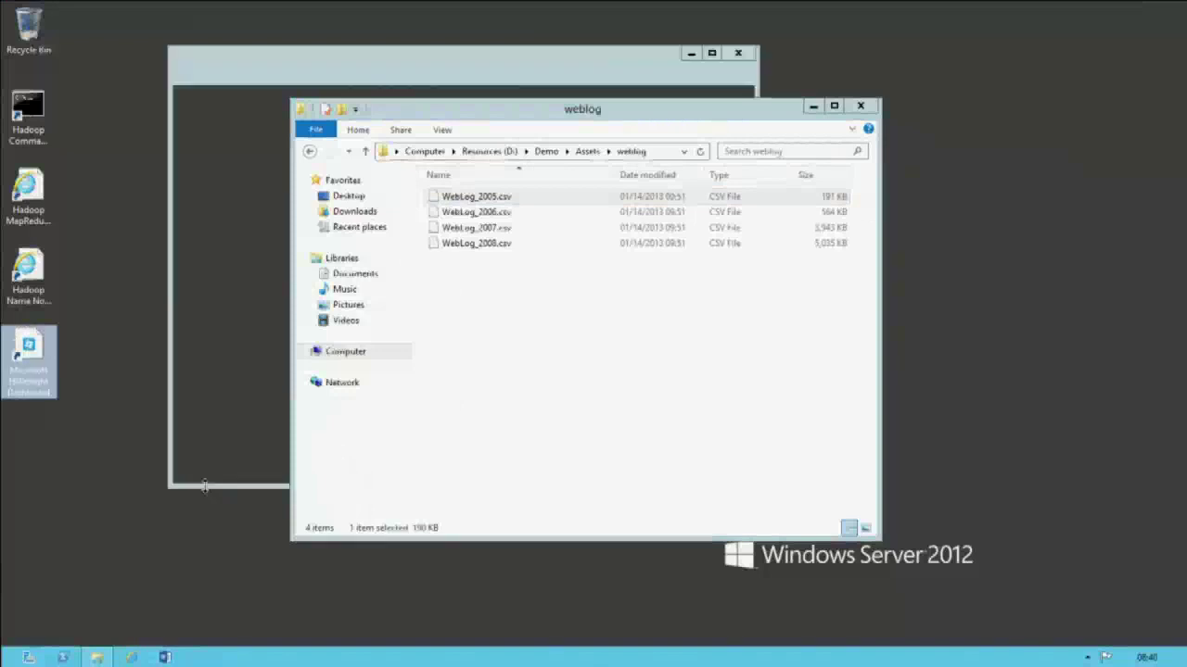
left_click(711, 49)
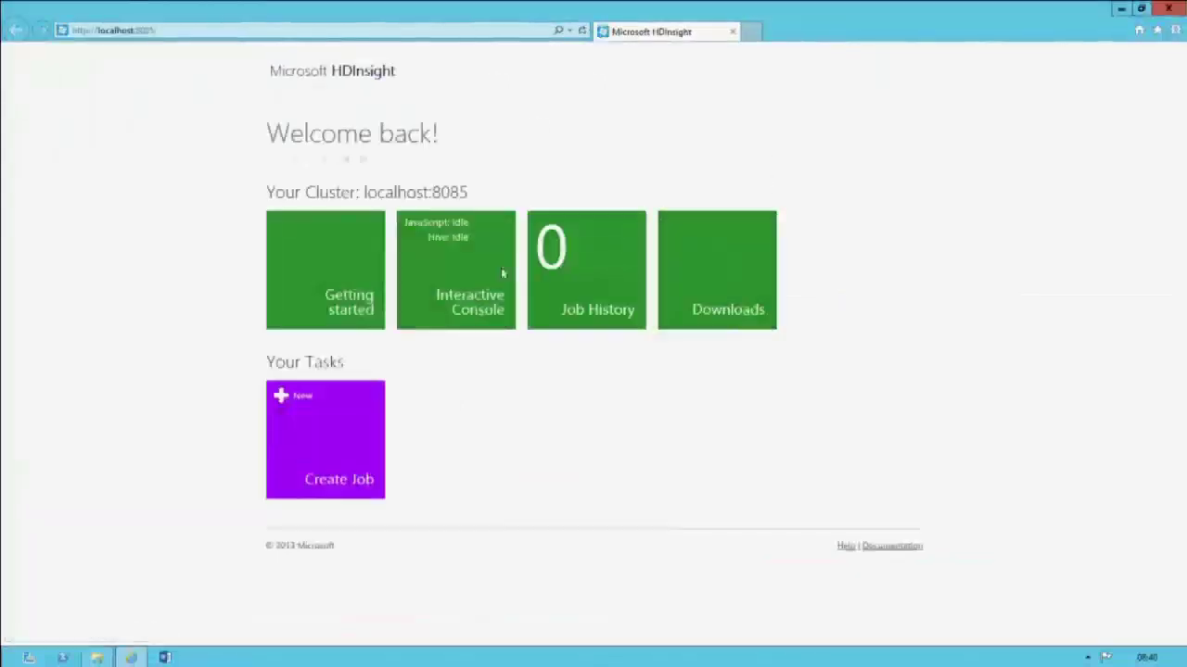
left_click(482, 233)
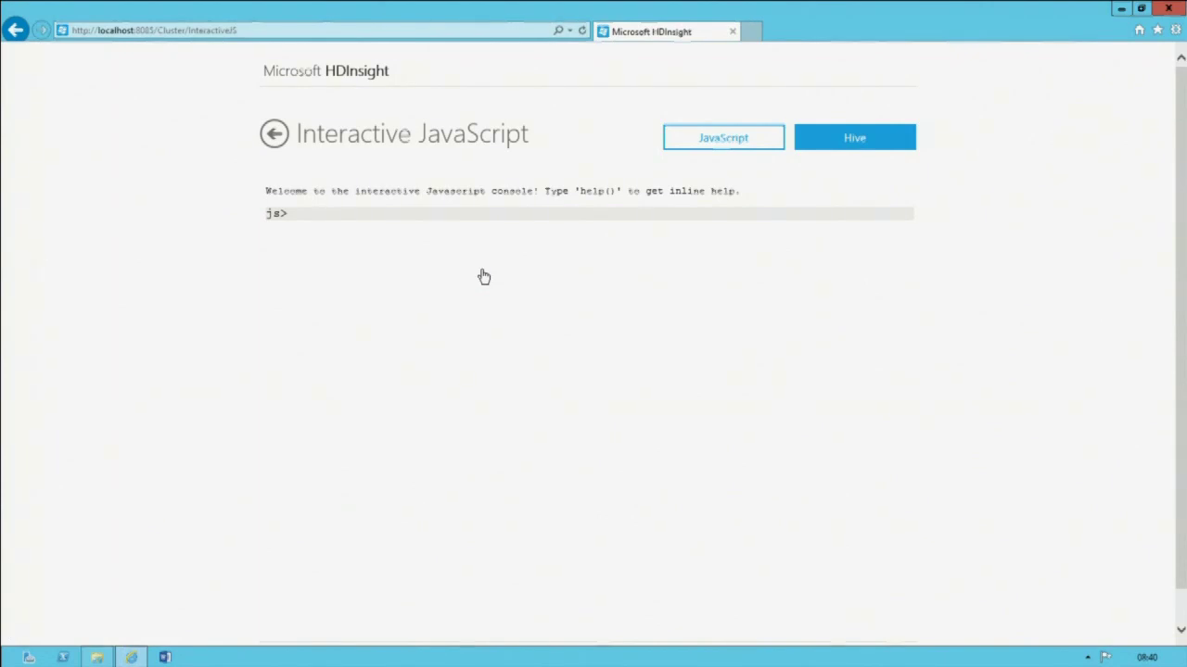
- Create a /data directory in the cluster by running #mkdir /data in the JavaScript console
left_click(326, 214)
key("BackSpace")
key("BackSpace")
type("#mkdir")
key("Return")
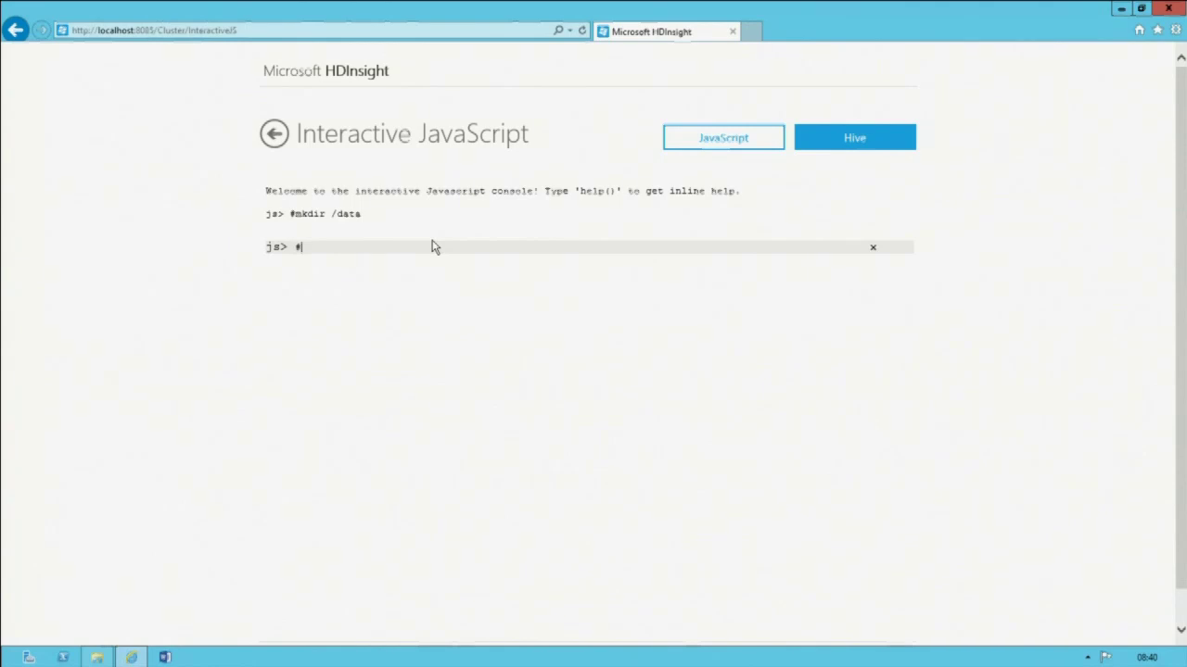
- Run # alone to display the file system command usage, review the list and highlight the copyFromLocal command
key("Return")
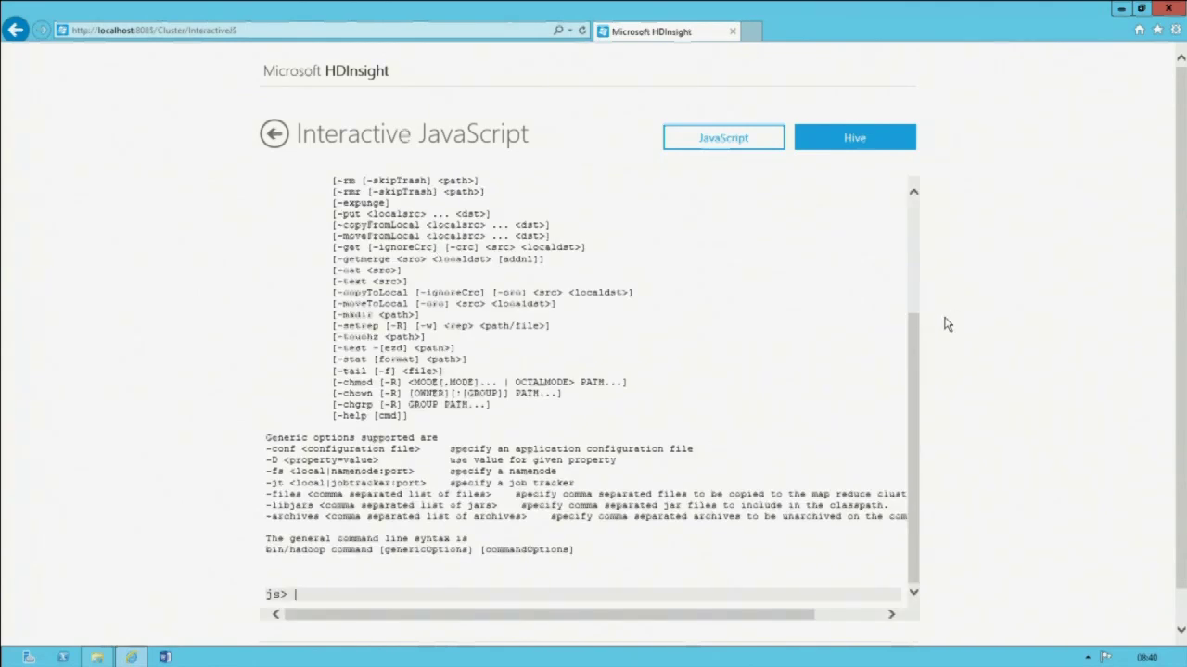
left_click_drag(916, 327, 916, 240)
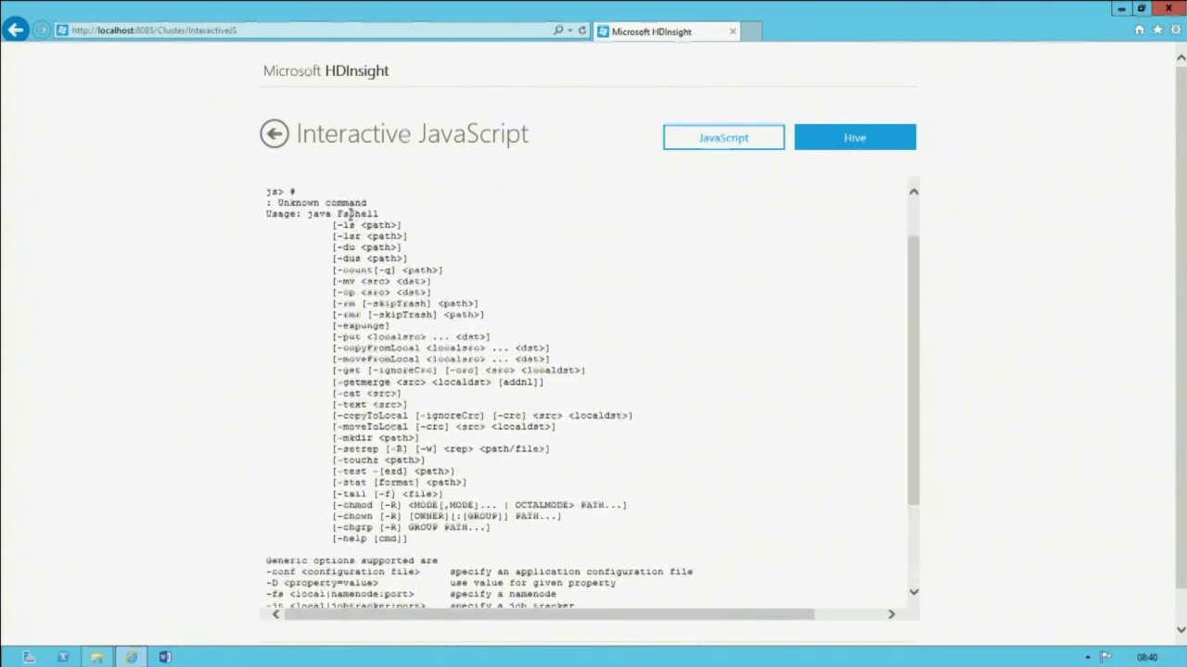
left_click_drag(422, 541, 327, 229)
left_click(397, 339)
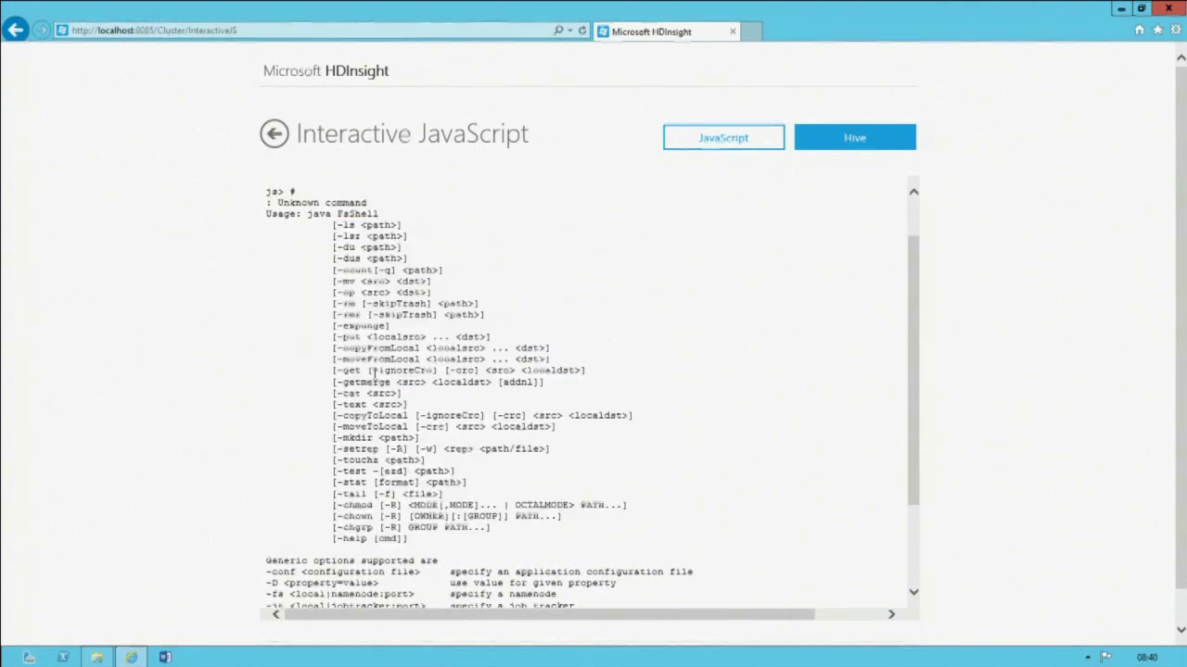
left_click_drag(334, 347, 425, 349)
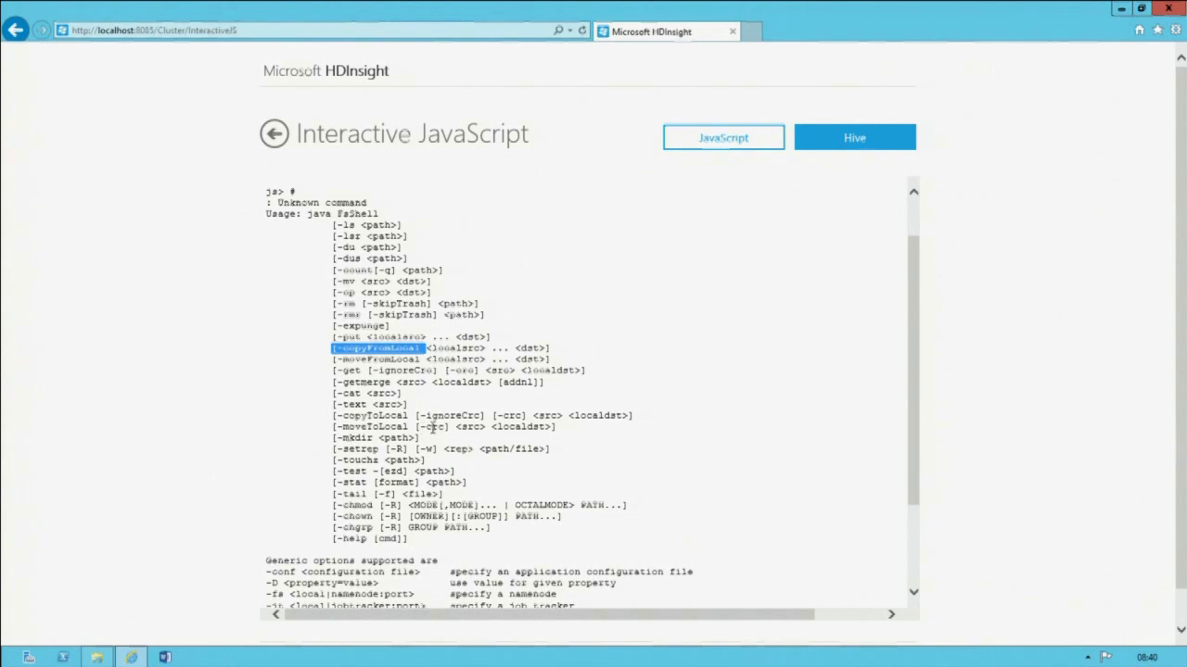
- Copy the local weblog folder to the cluster by running #copyFromLocal D:\Demo\Assets\weblog /data, taking the source path from File Explorer
left_click(912, 570)
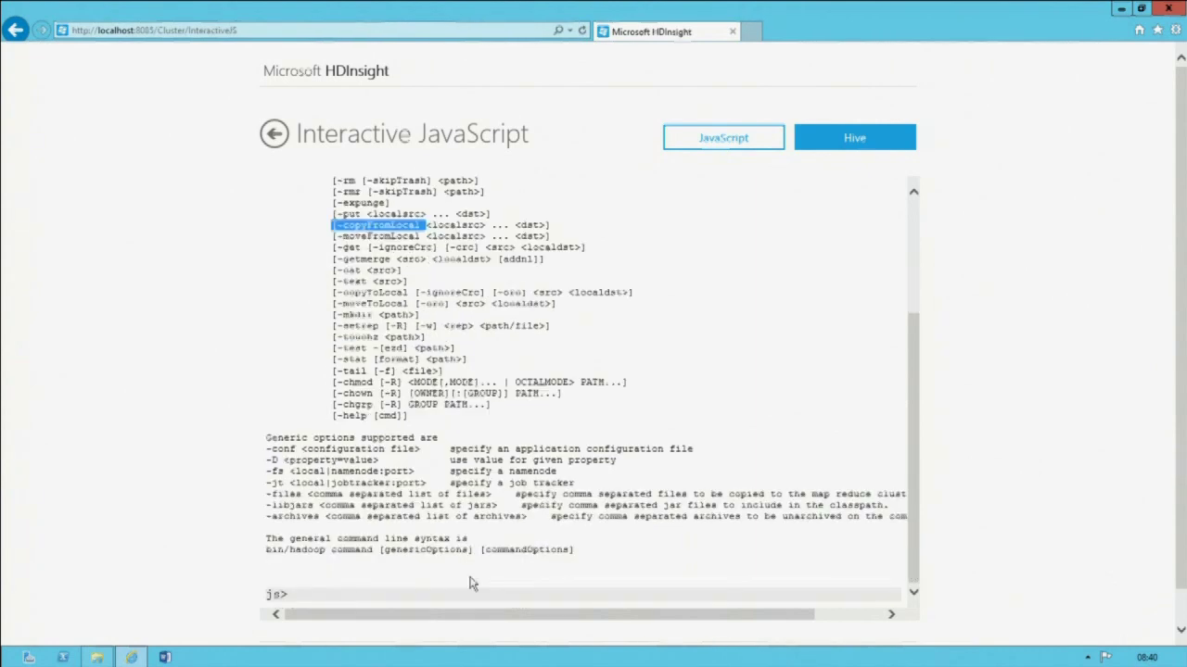
left_click(334, 596)
type("#copyFromLocal")
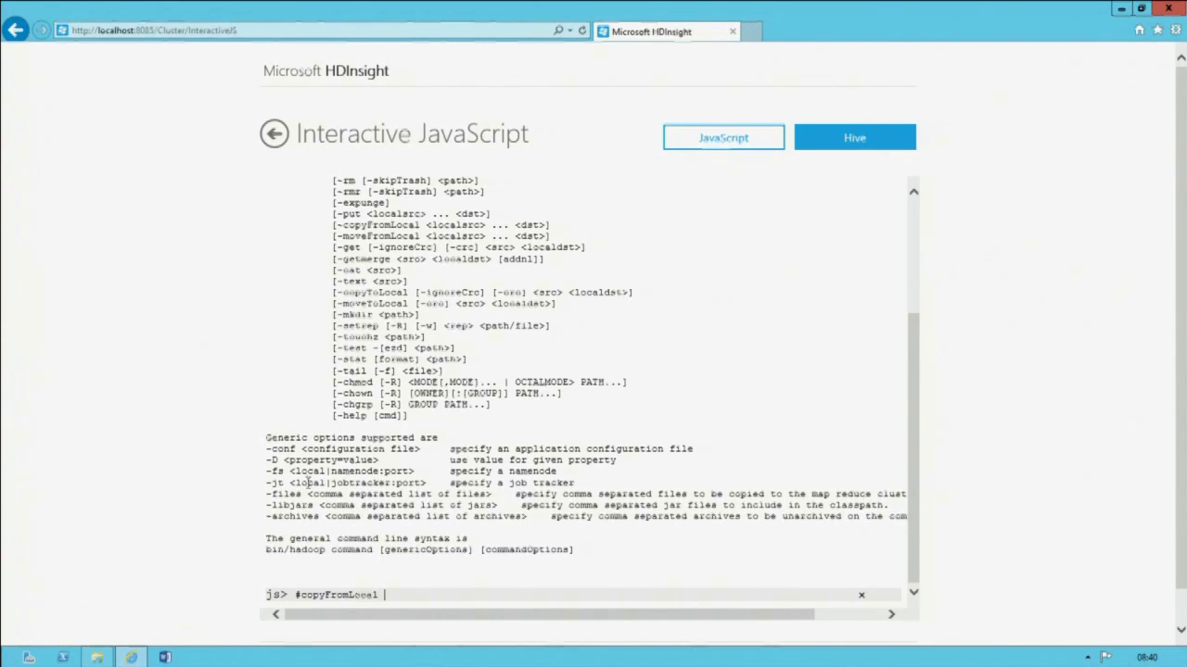
key("alt+Tab")
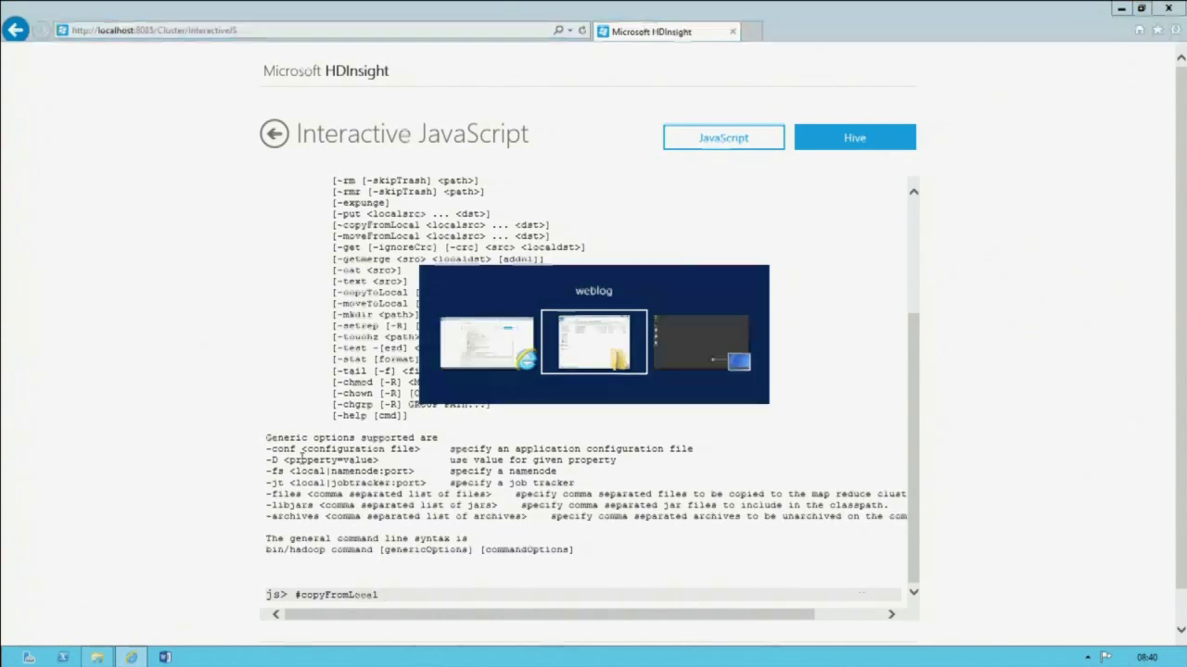
left_click(515, 154)
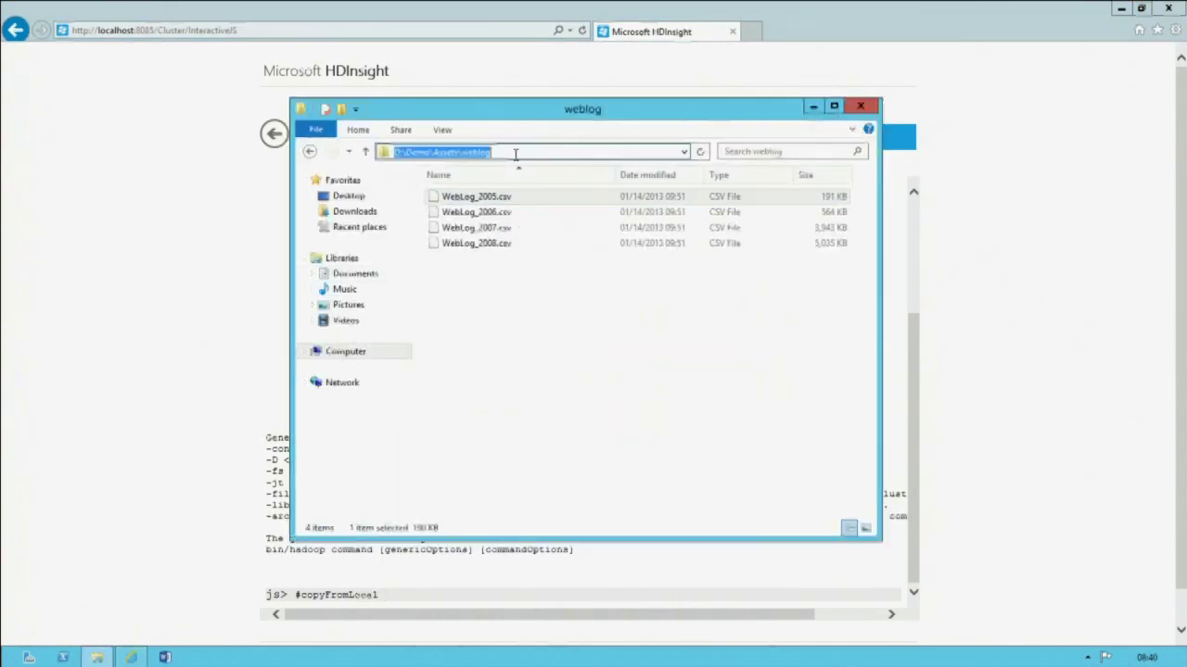
right_click(472, 156)
left_click(511, 200)
key("alt+Tab")
key("ctrl+v")
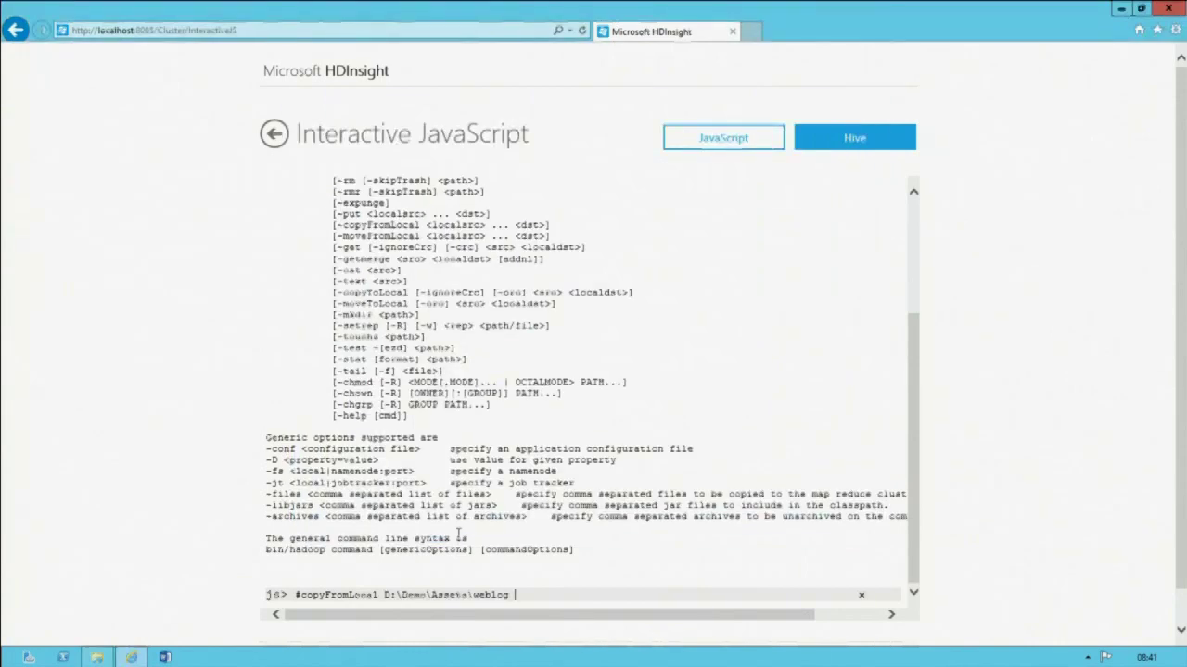
type("/date")
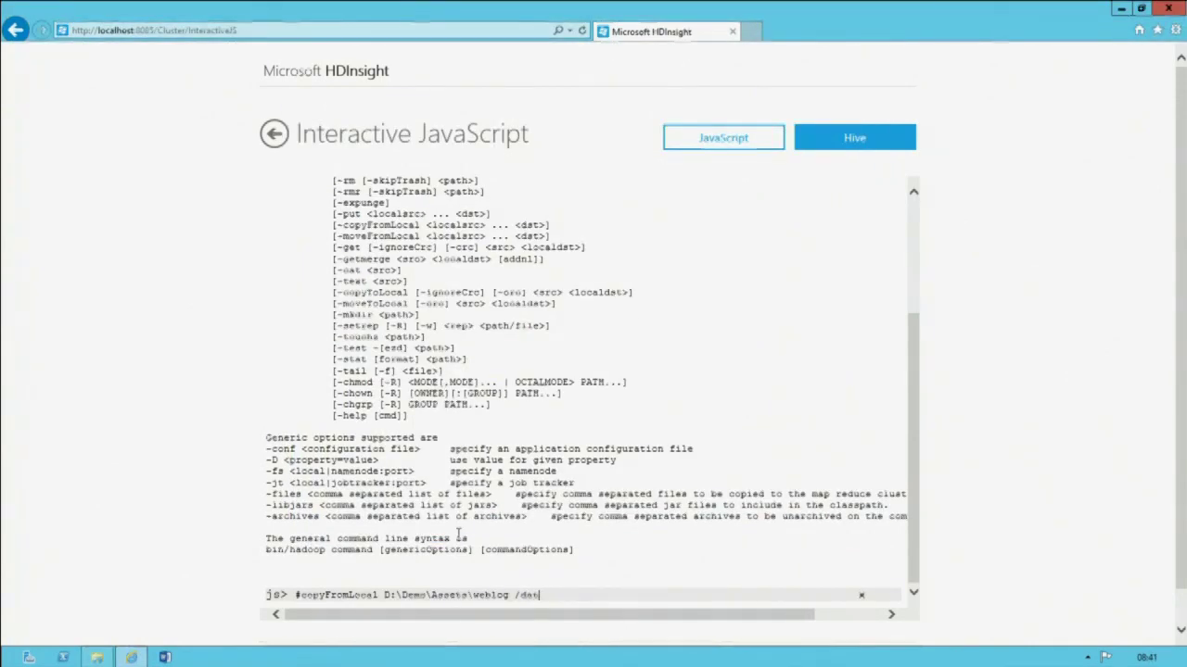
key("Return")
- List the uploaded files by running #ls /data/weblog
type("#")
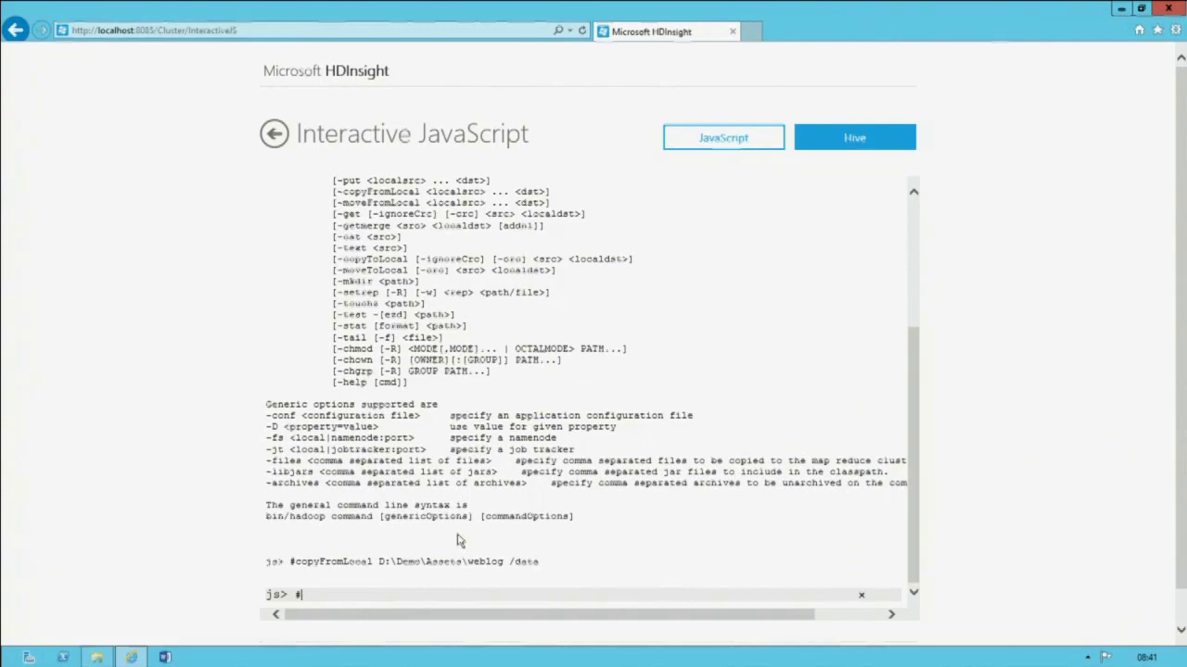
type("ls /detra/")
type("weblo")
type("log")
key("Return")
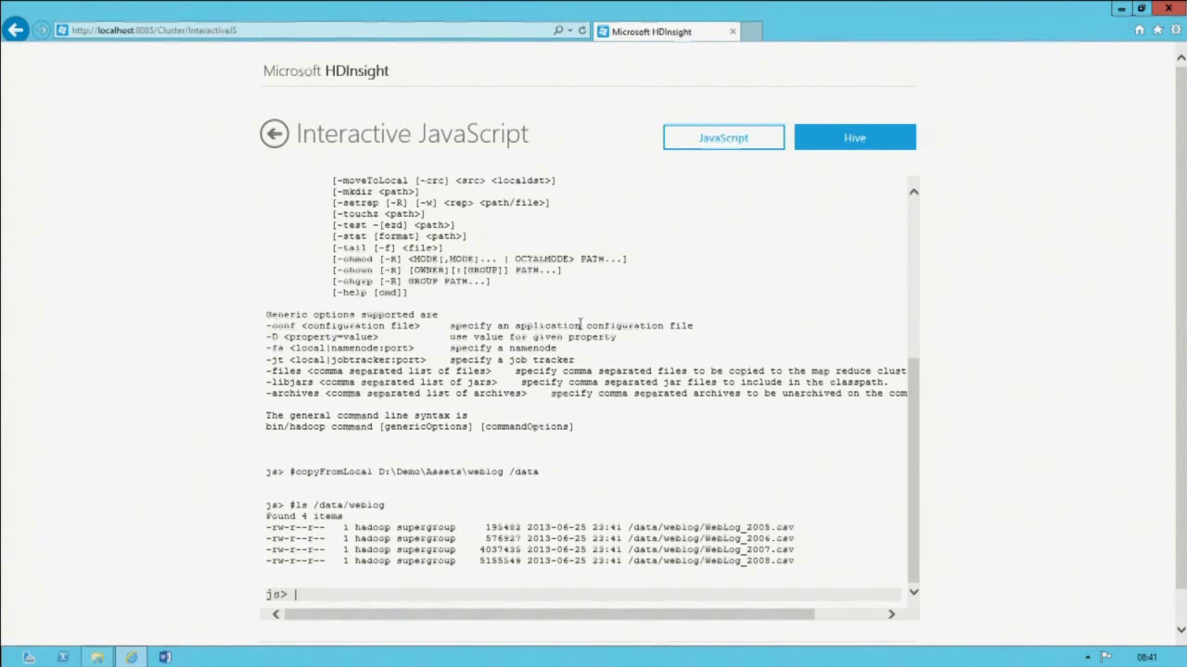
- Switch to the interactive Hive console and go to the D:\Demo folder in File Explorer
left_click(887, 143)
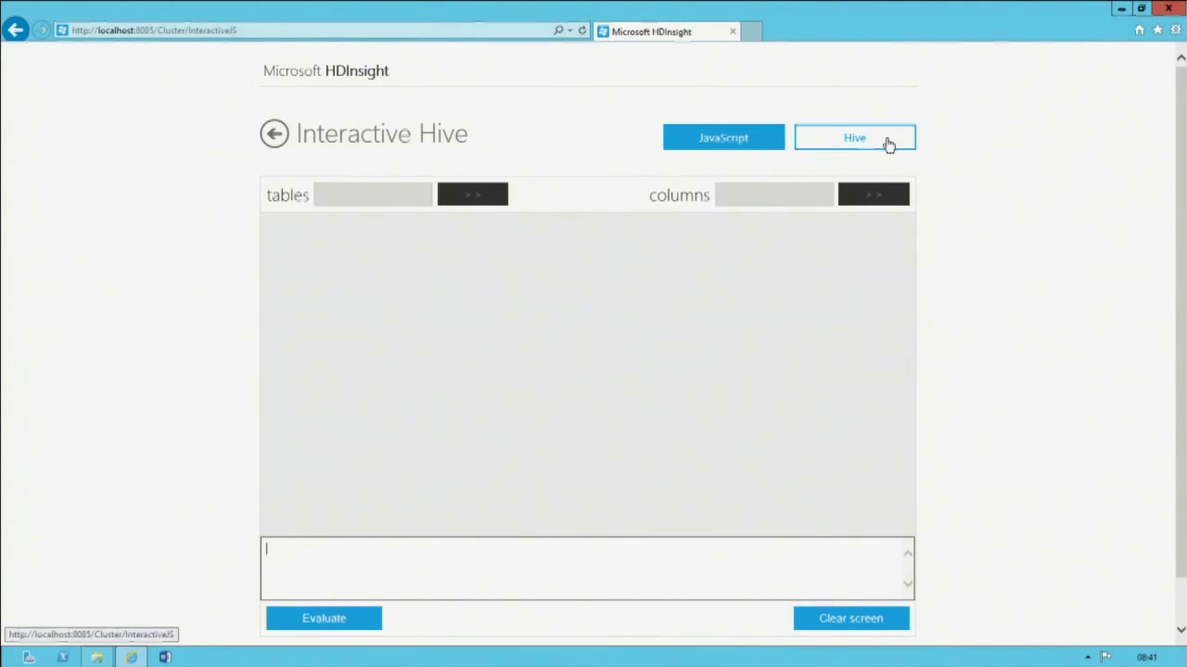
left_click(99, 658)
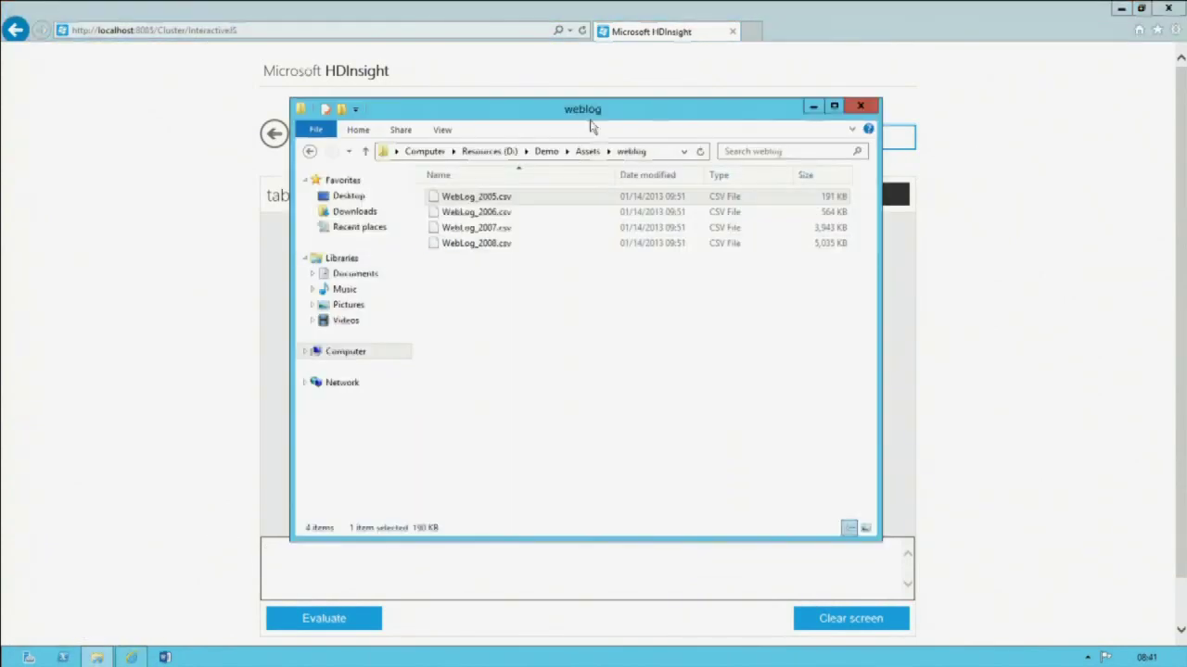
left_click(546, 156)
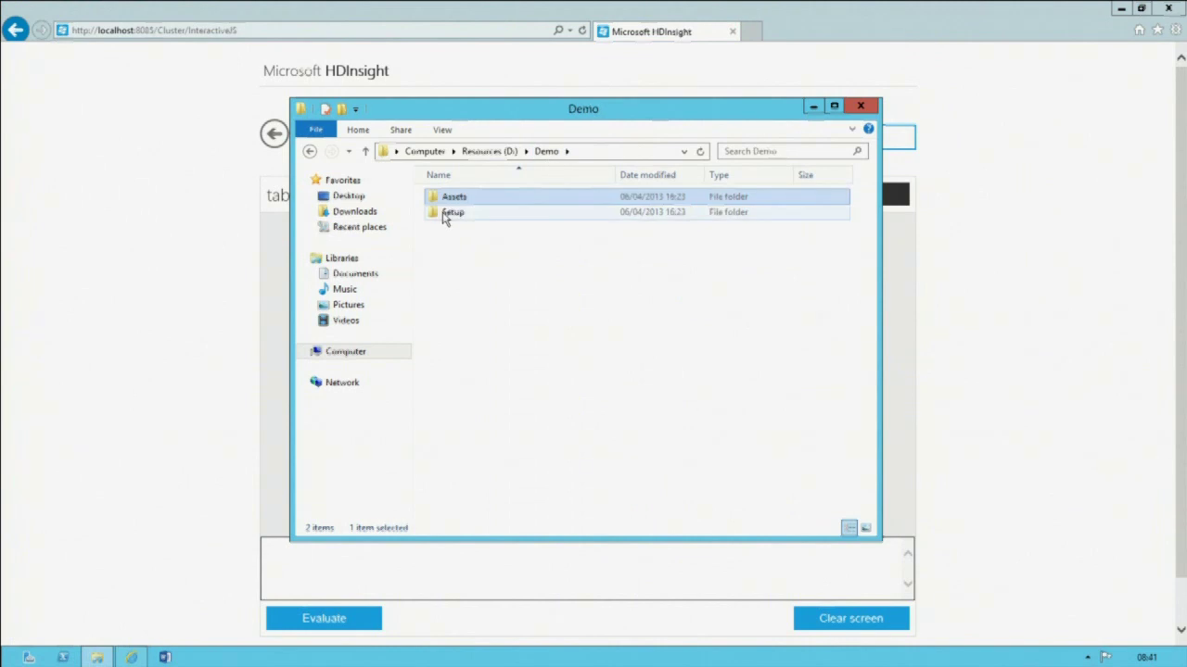
double_click(445, 211)
left_click(459, 206)
double_click(458, 205)
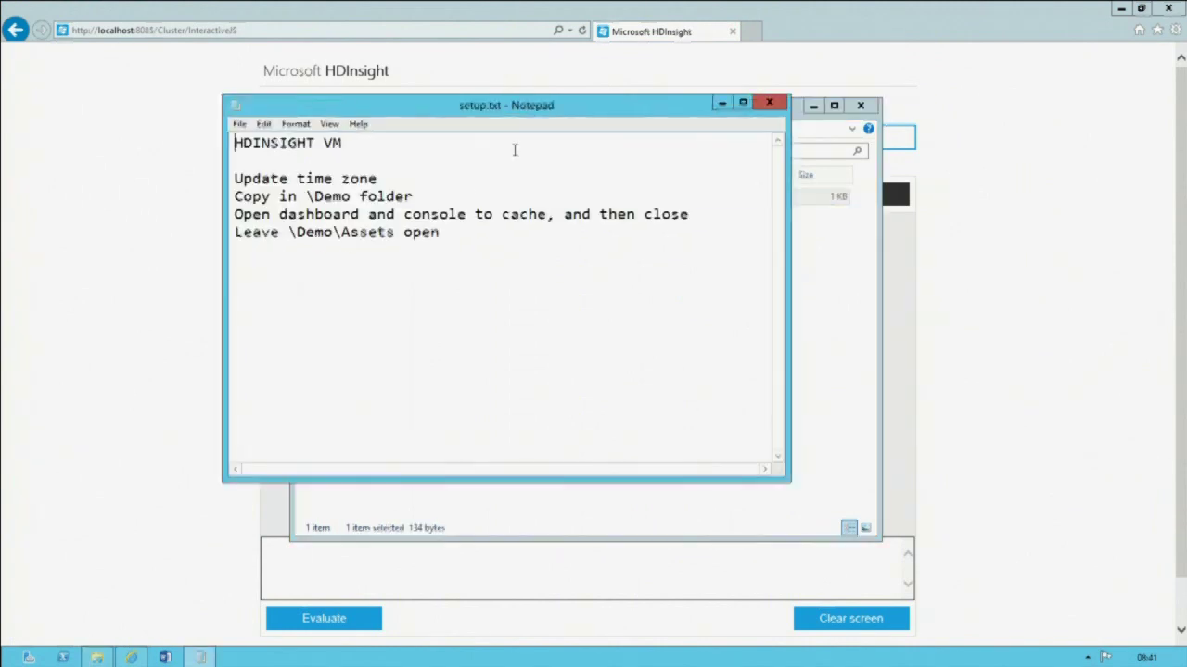
left_click(764, 113)
left_click(546, 151)
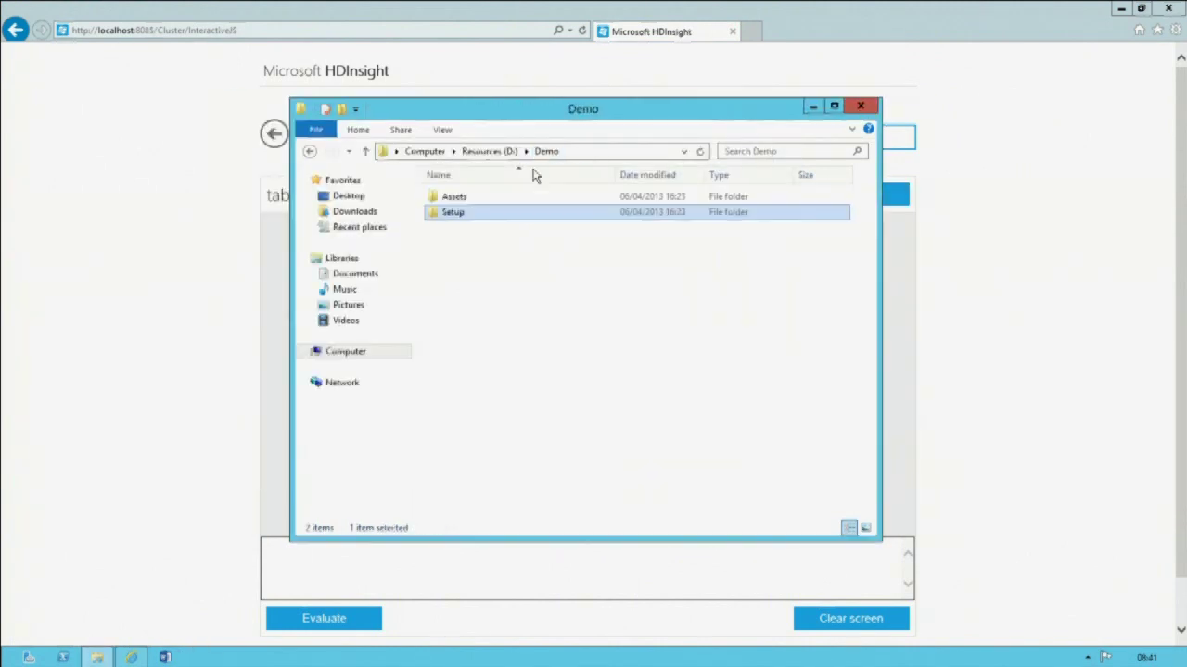
- Copy the CREATE EXTERNAL TABLE weblog statement from Snippets.txt in the Assets folder and paste it into the Hive query box
double_click(472, 196)
double_click(468, 212)
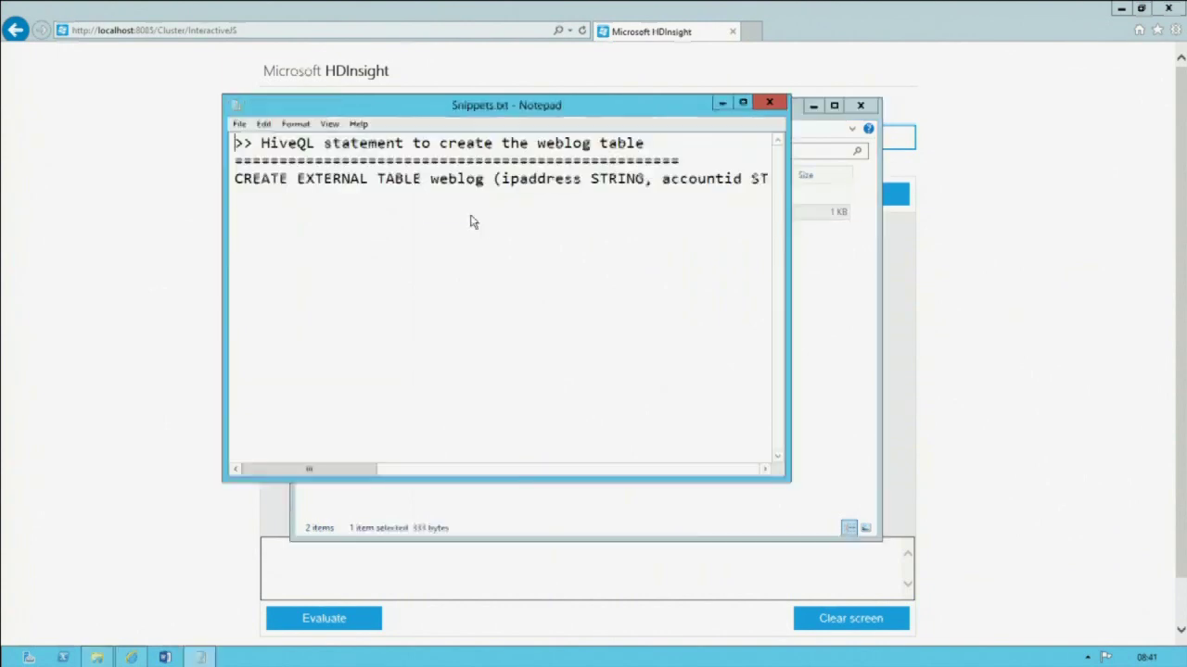
key("End")
key("shift+Home")
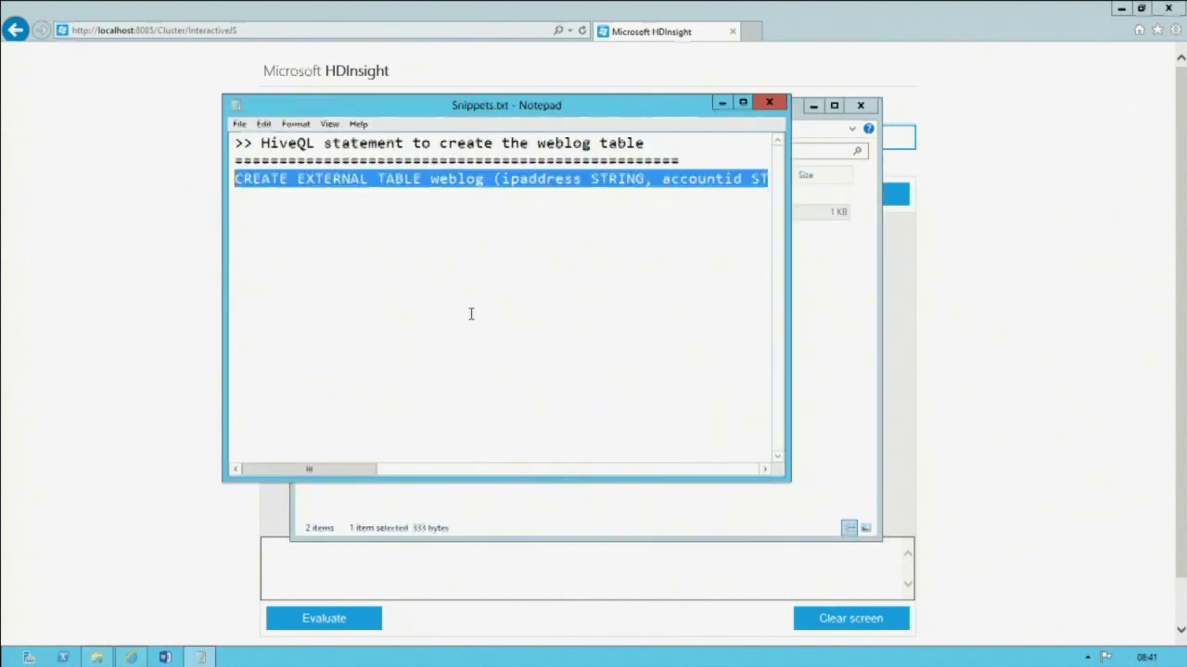
left_click(418, 559)
right_click(418, 558)
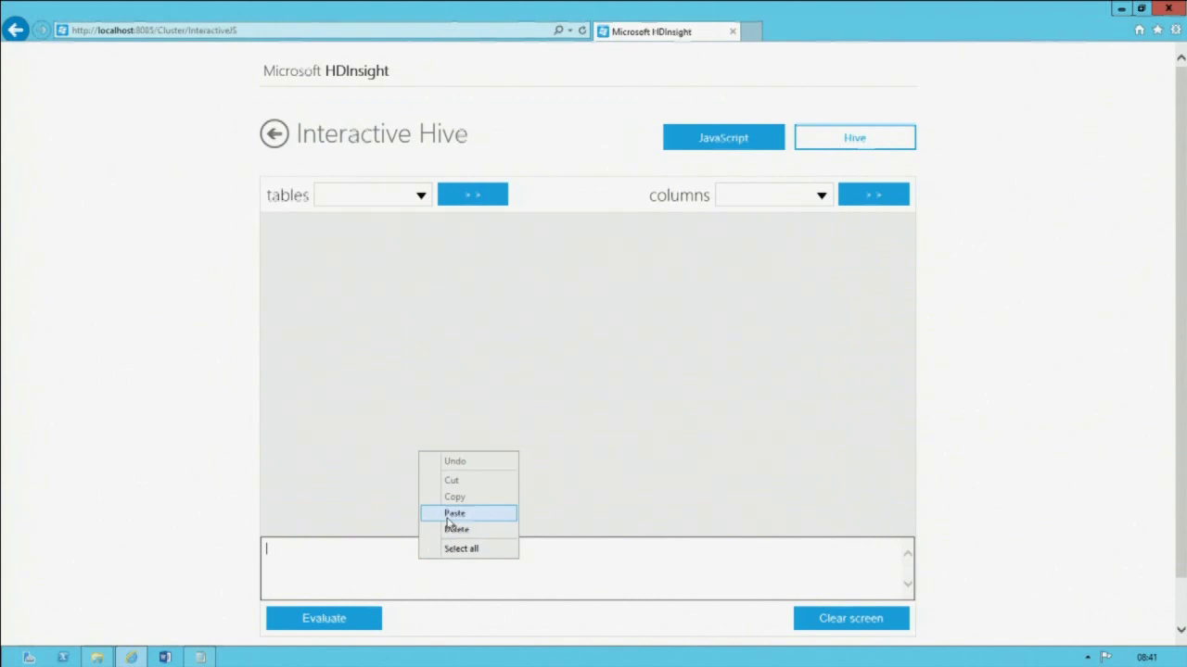
left_click(445, 511)
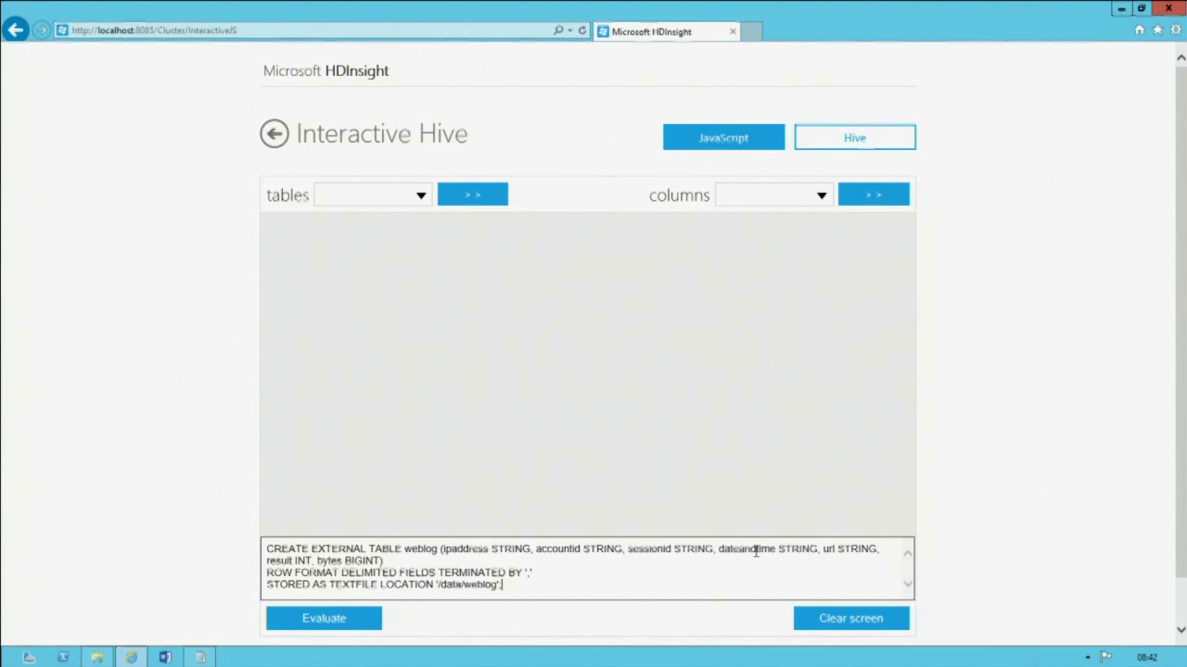
- Review the statement's columns, comma delimiter and /data/weblog location, and run it, ending in a semicolon, to create the external weblog table
left_click_drag(819, 549, 777, 548)
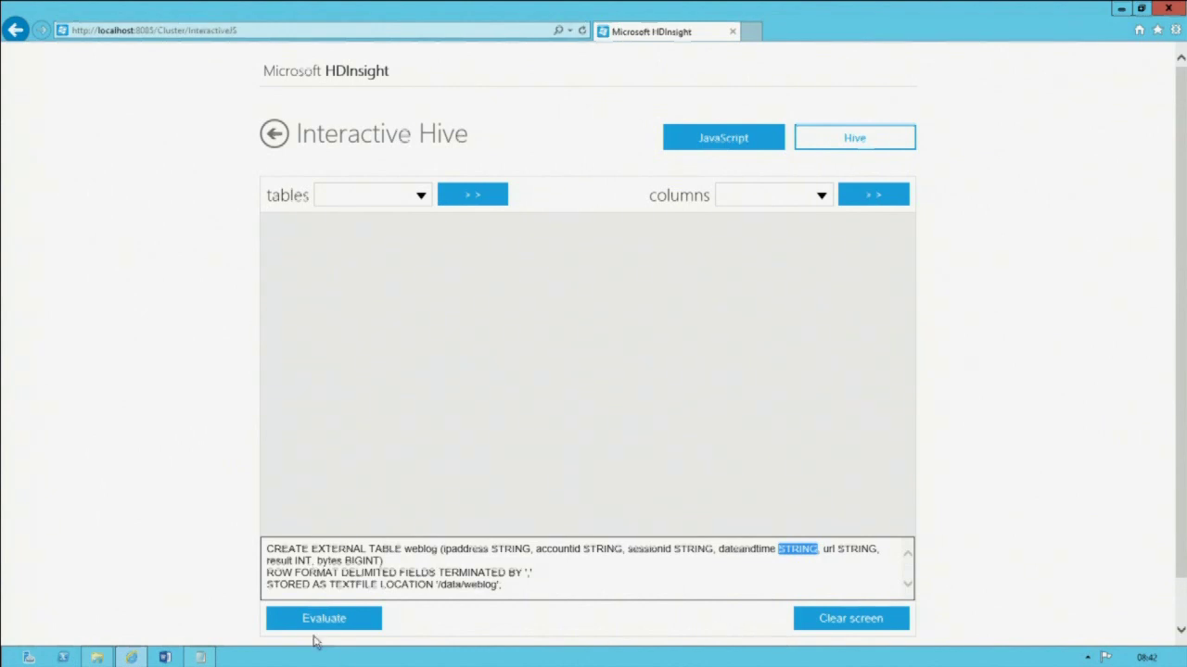
left_click_drag(381, 562, 404, 549)
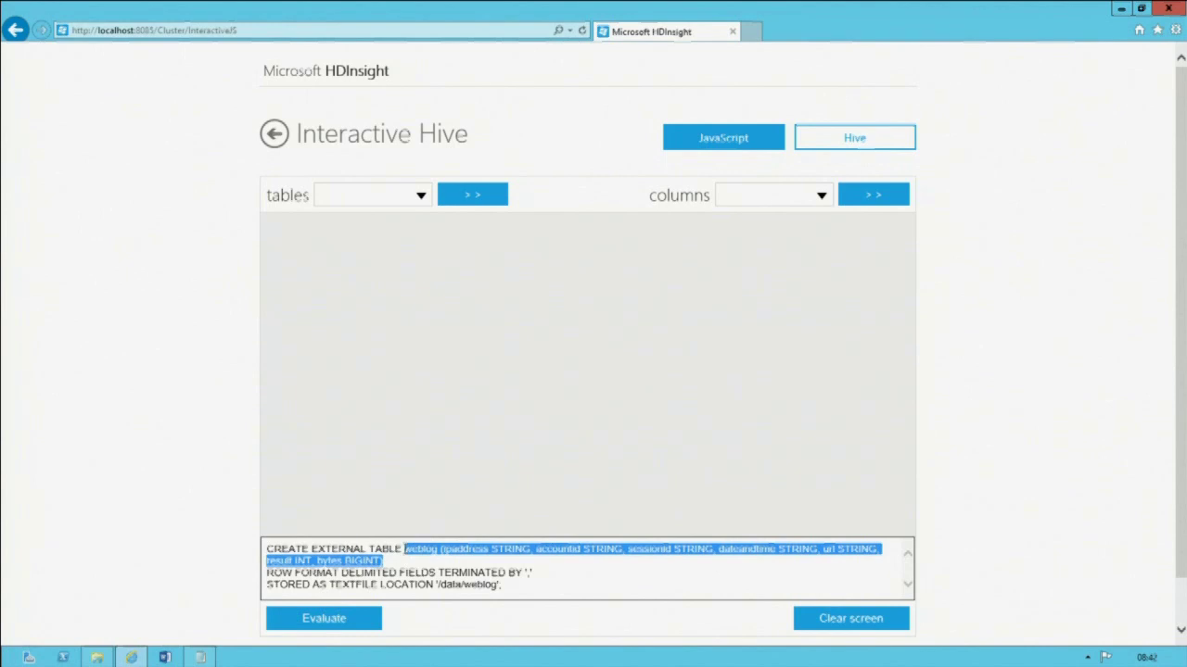
left_click_drag(268, 572, 542, 578)
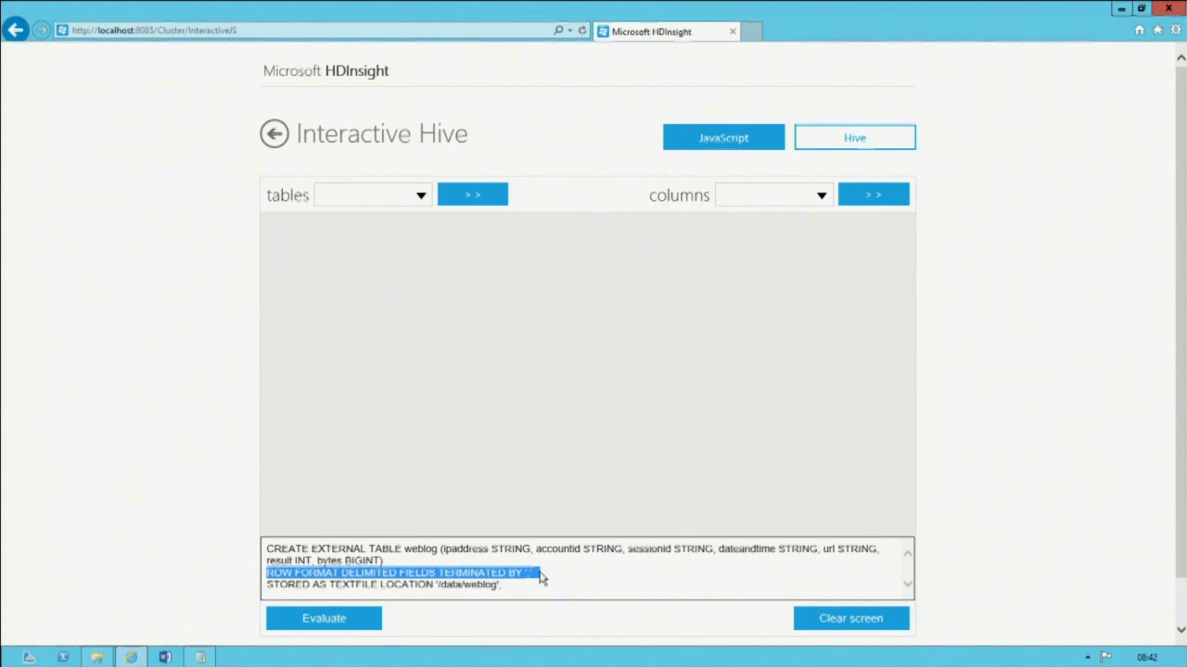
left_click(350, 588)
left_click_drag(508, 587, 436, 587)
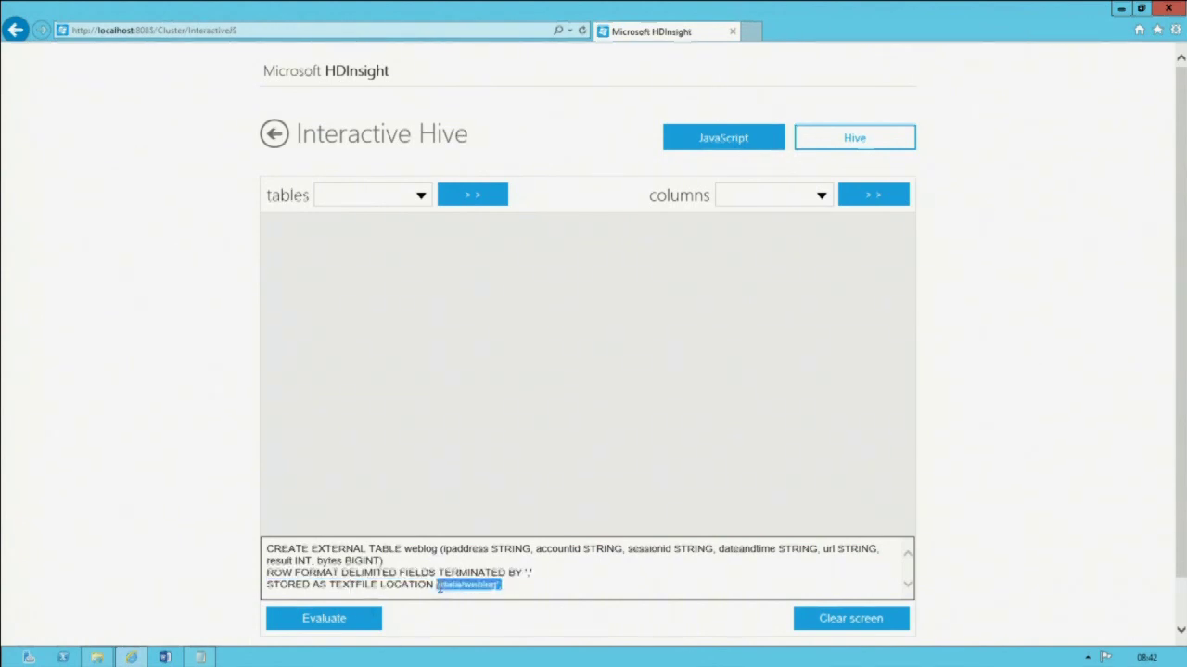
left_click(556, 594)
type(";")
left_click(325, 618)
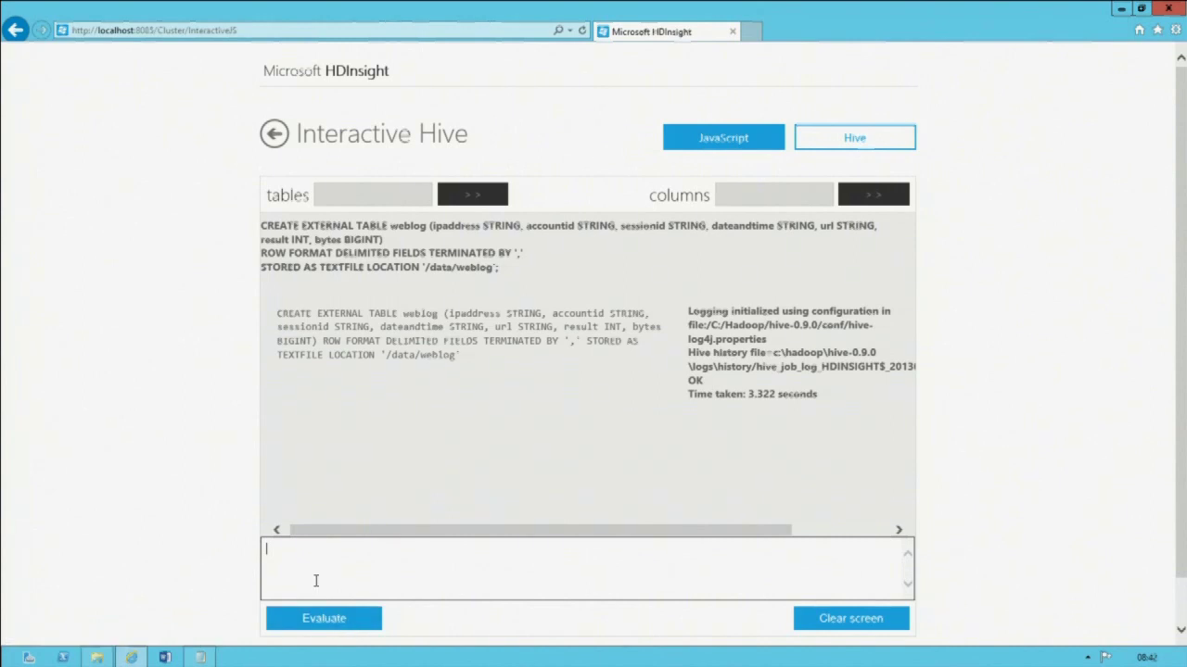
- Run DESCRIBE FORMATTED weblog; in Hive and highlight the column definitions in the output
type("DESCRIBE FORMATTED weblog;")
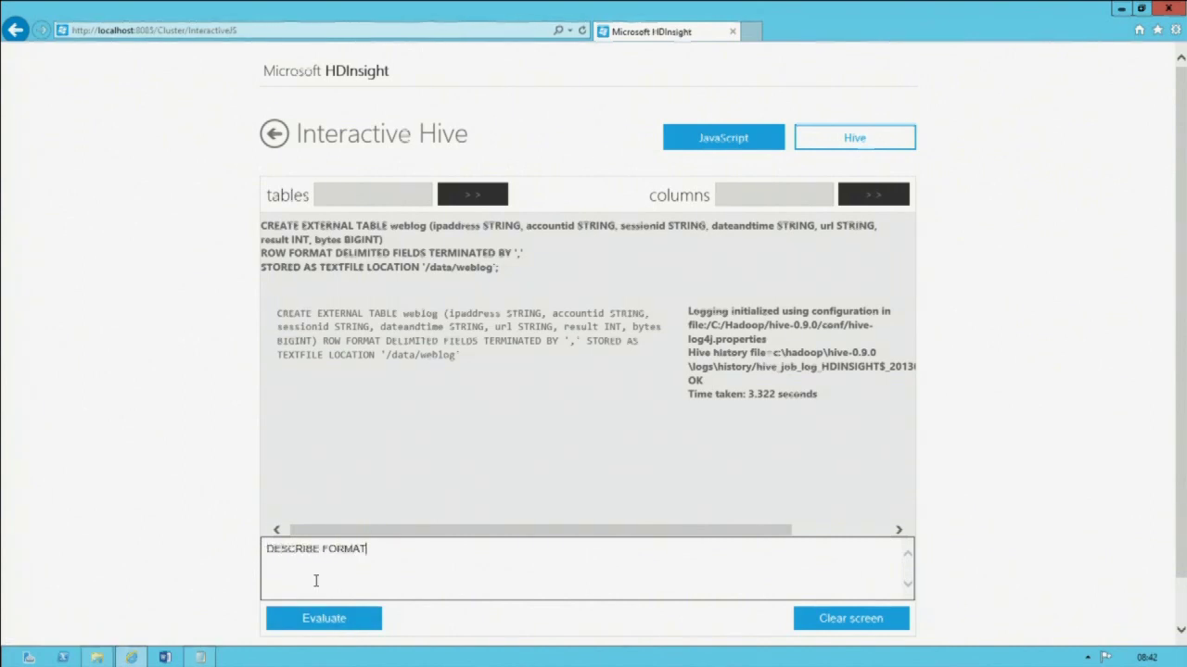
left_click(349, 629)
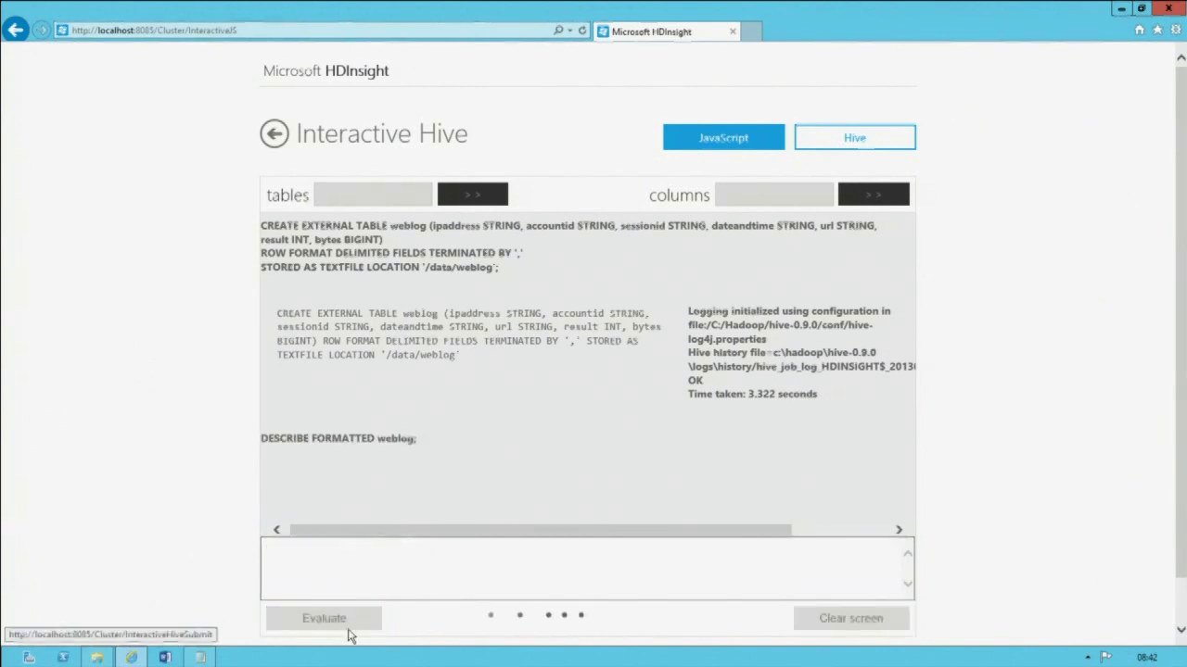
left_click_drag(777, 394, 747, 394)
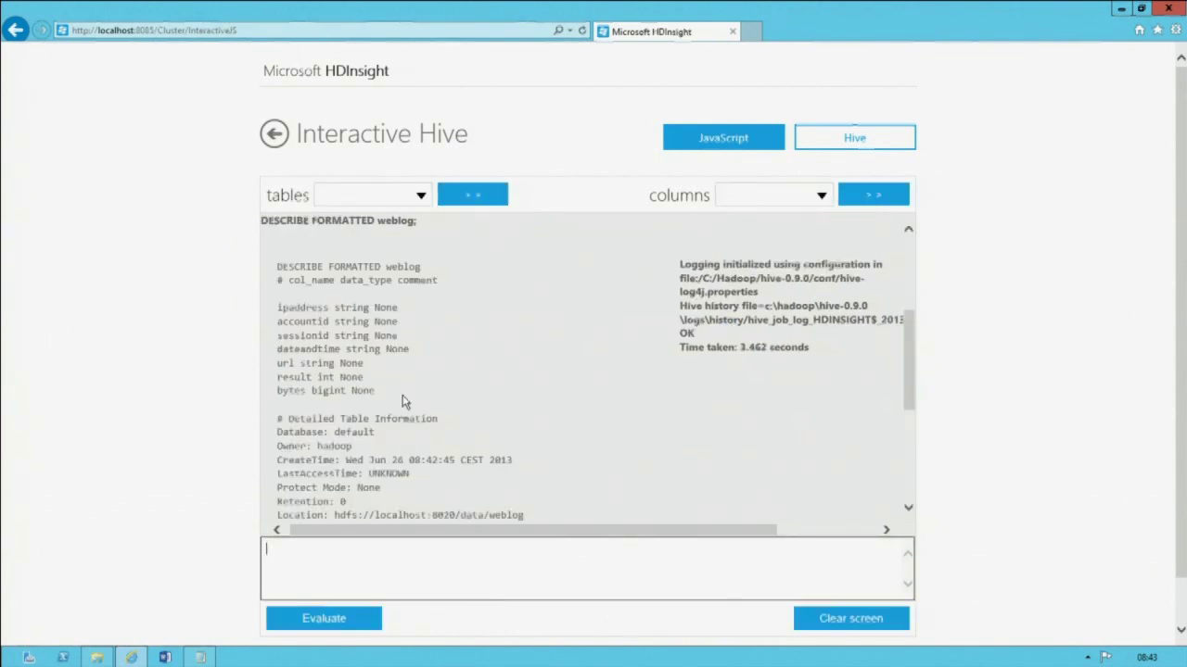
left_click_drag(391, 399, 290, 320)
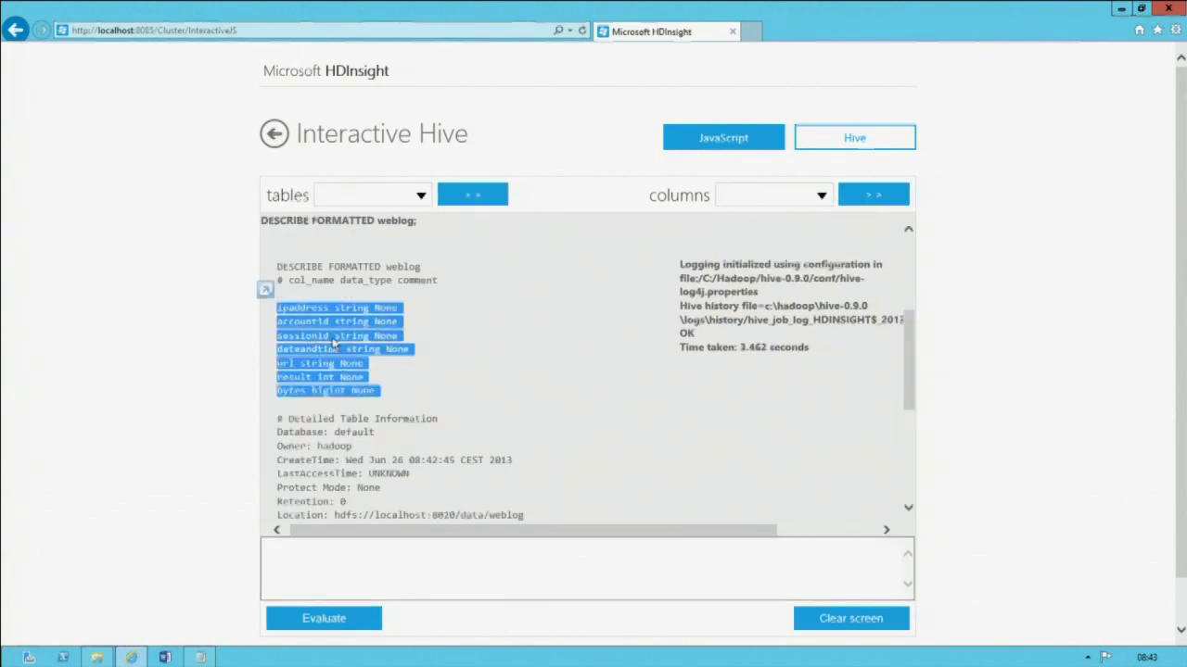
- Run SHOW TABLE EXTENDED LIKE weblog; and highlight the totalNumberFiles line in the output
left_click(487, 568)
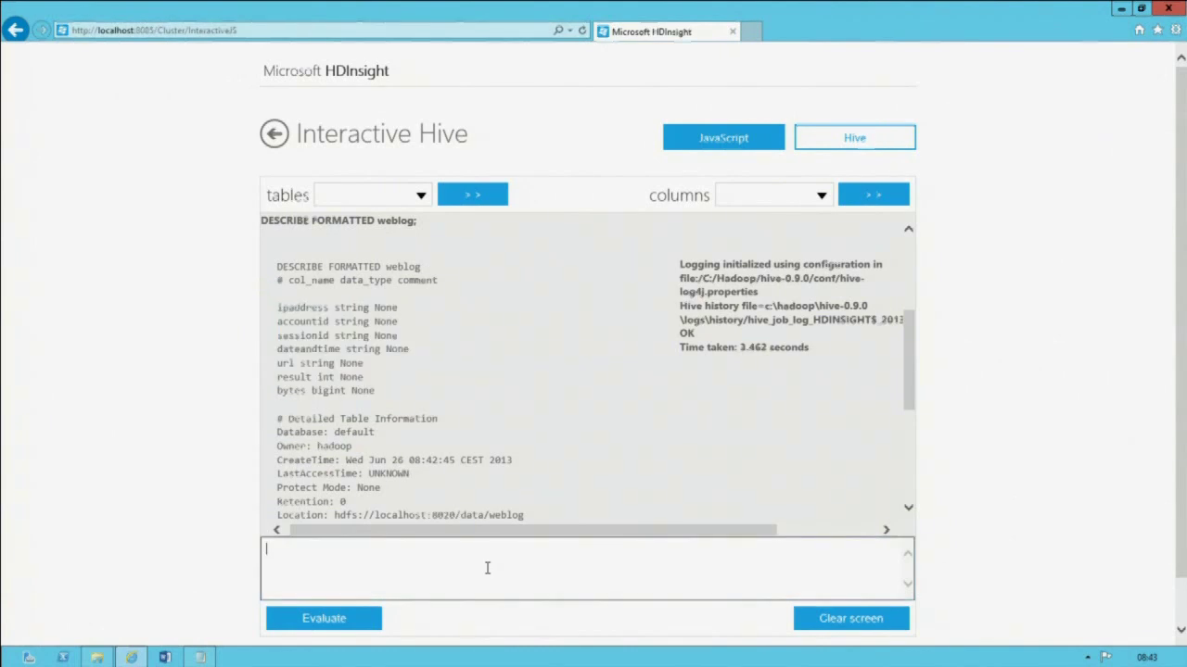
type("SHOW TABLE EXTENDED LIKE weblog;")
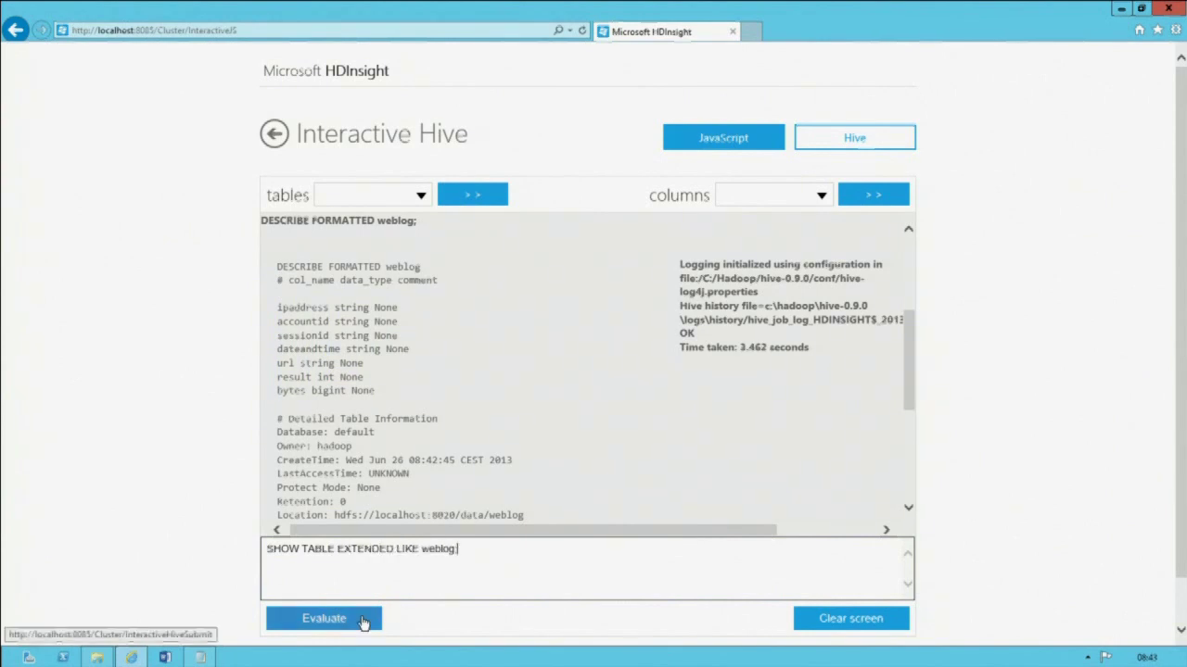
left_click(363, 621)
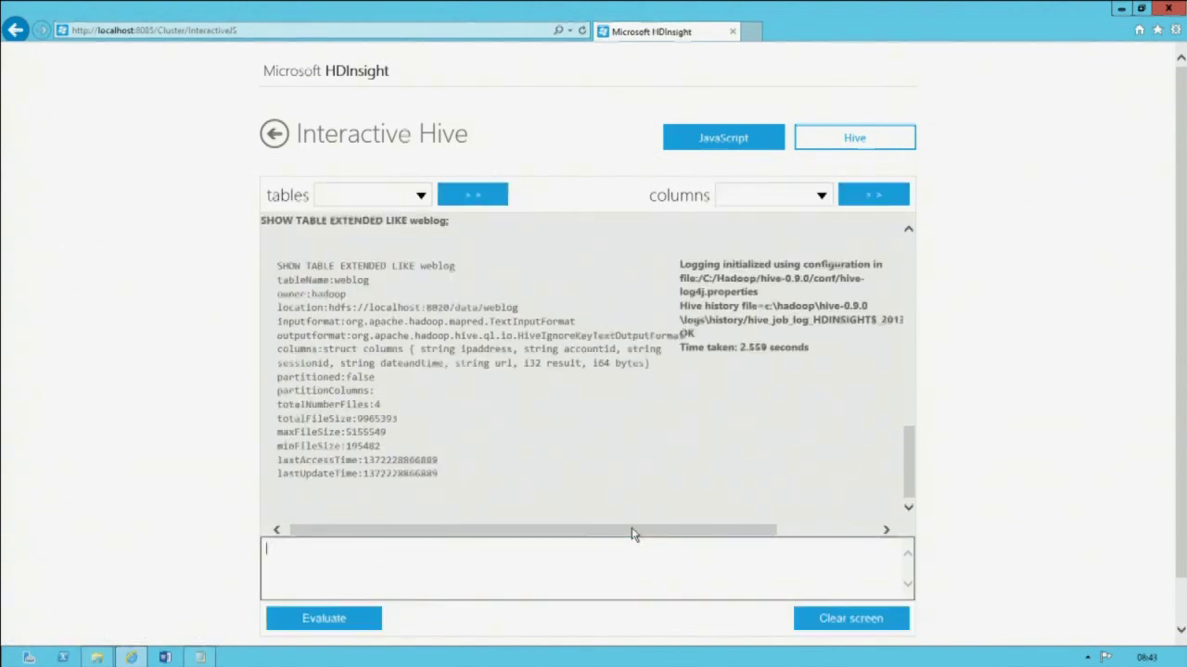
left_click_drag(382, 406, 275, 407)
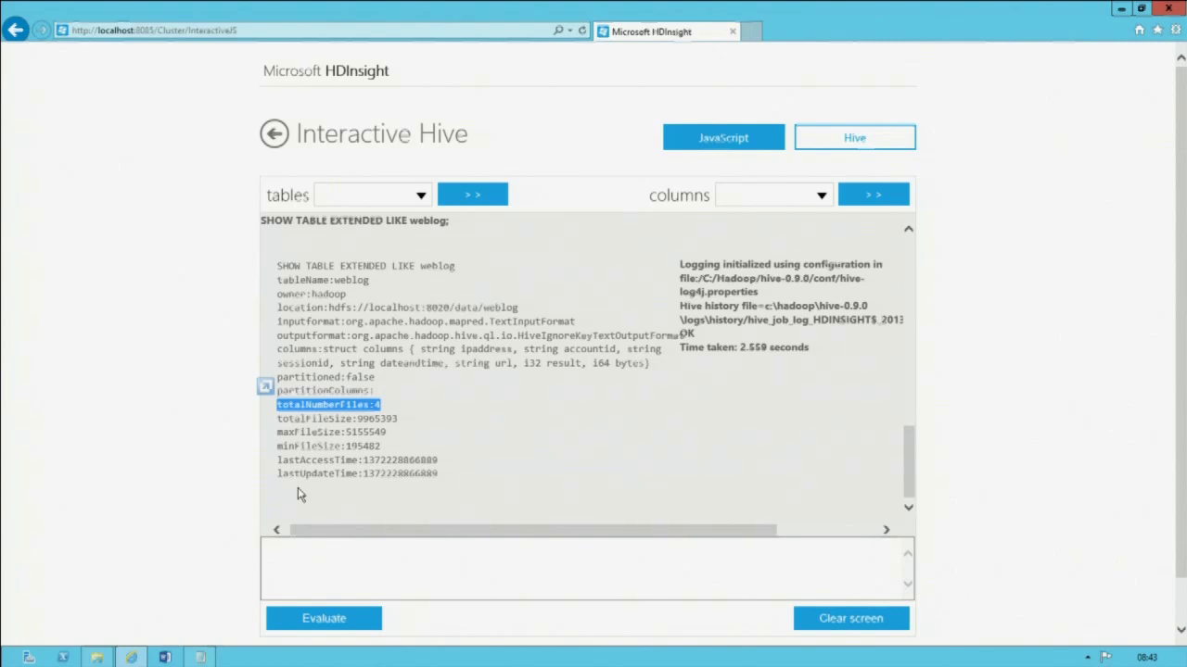
- Count the table's rows by running SELECT COUNT(*) FROM weblog; and highlight the returned count
left_click(316, 549)
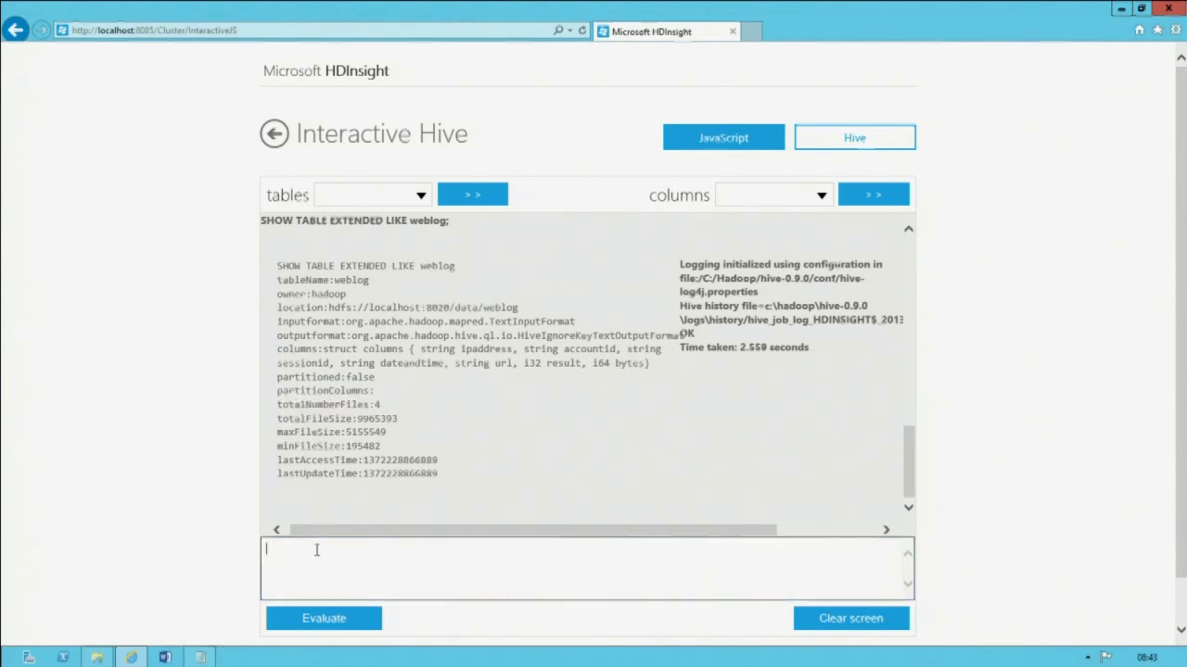
type("SELECT COUNT(*) FROM weblog;")
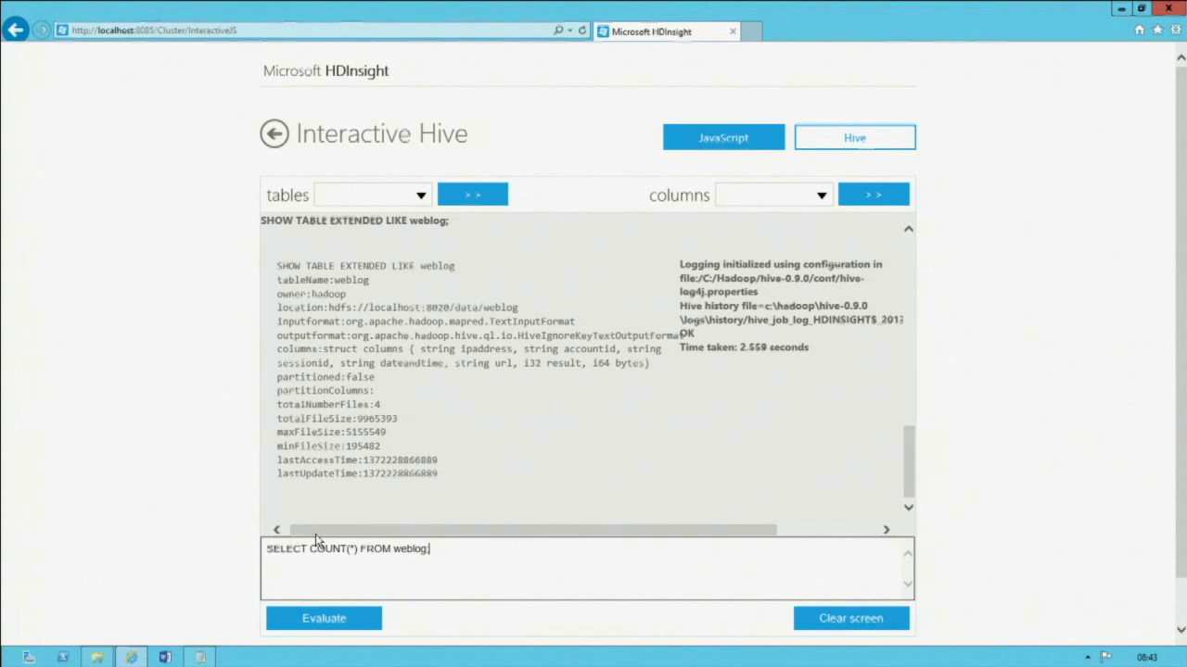
left_click(354, 615)
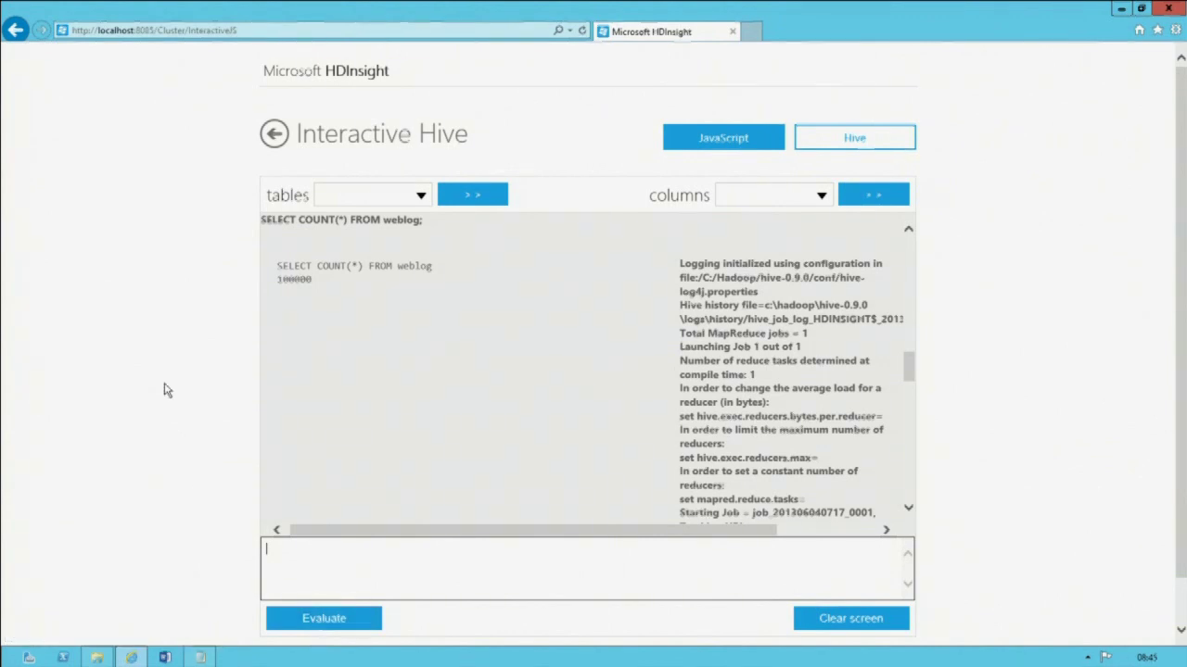
double_click(293, 279)
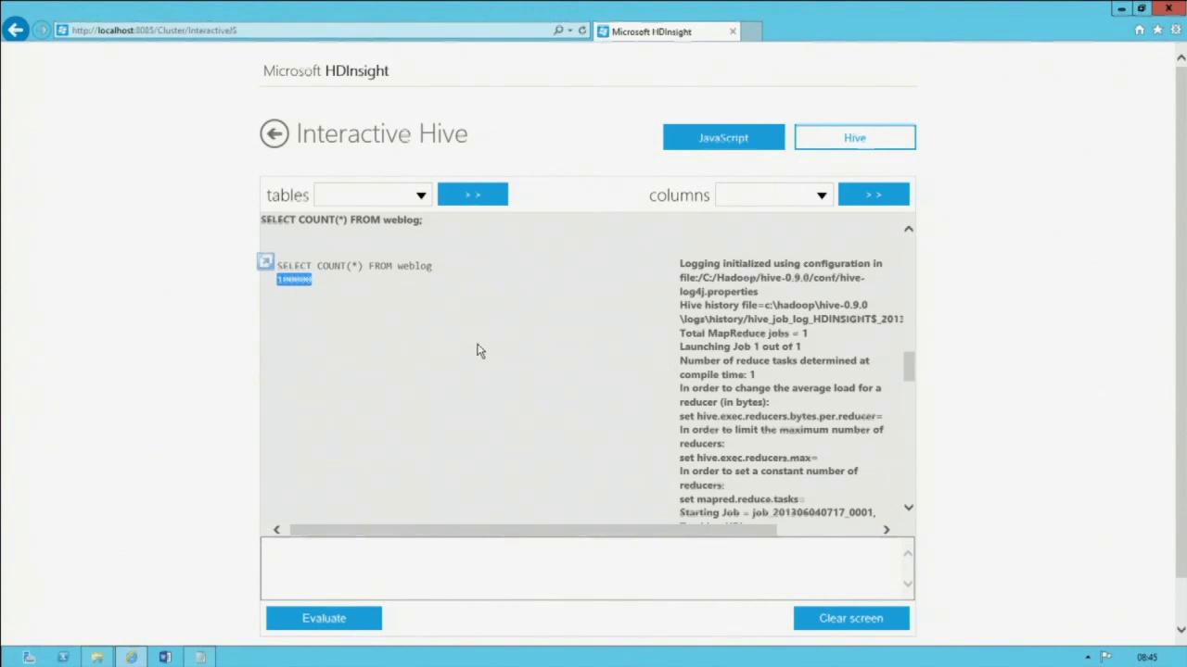
- Examine the count query's MapReduce log through to its end and highlight the time taken
scroll(910, 365, "down", 2)
left_click_drag(909, 371, 909, 432)
left_click_drag(907, 439, 908, 483)
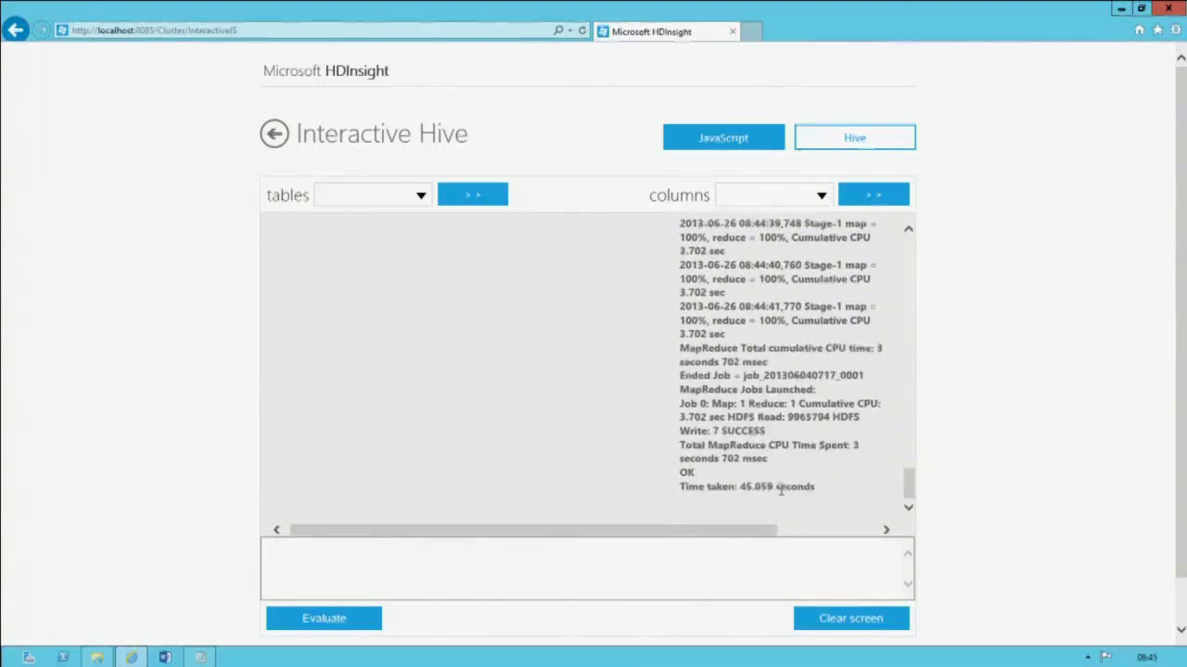
left_click_drag(774, 486, 739, 487)
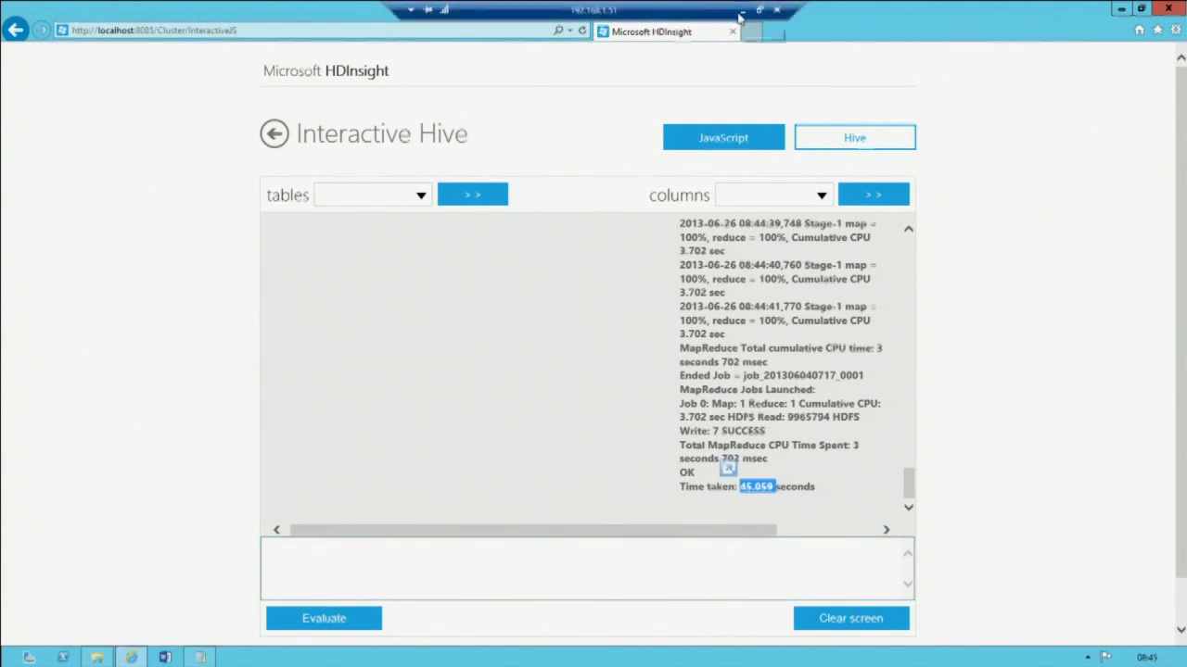
- Minimize the HDInsight remote session and switch to the other Remote Desktop session
left_click(740, 16)
mouse_move(197, 657)
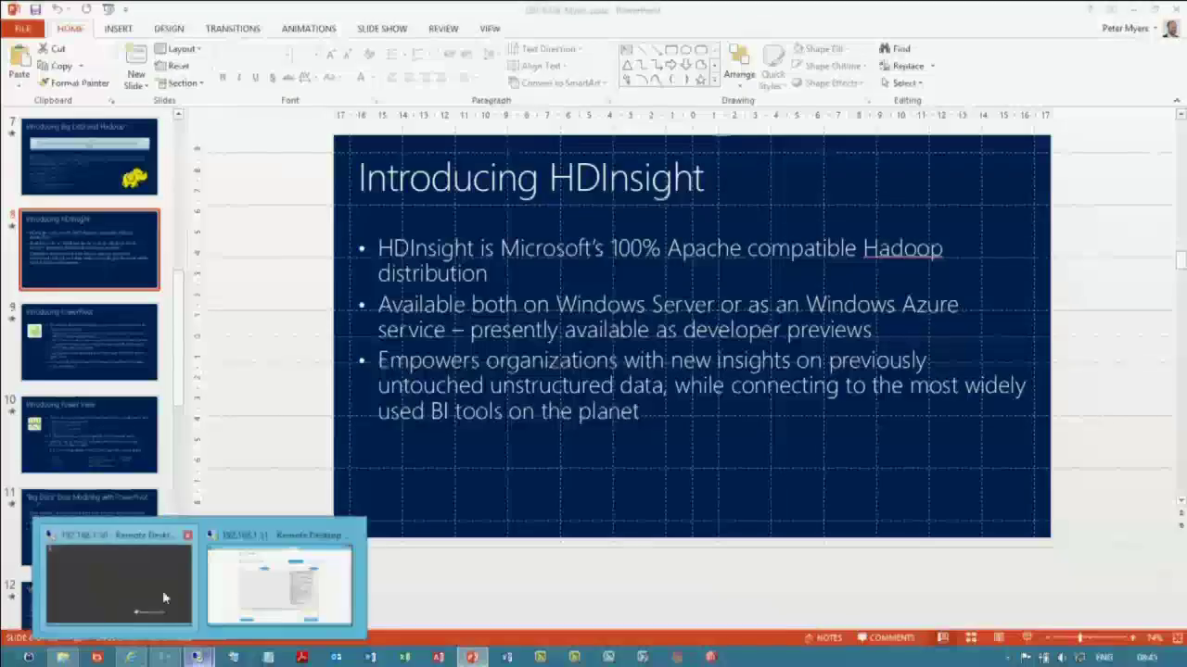
left_click(163, 591)
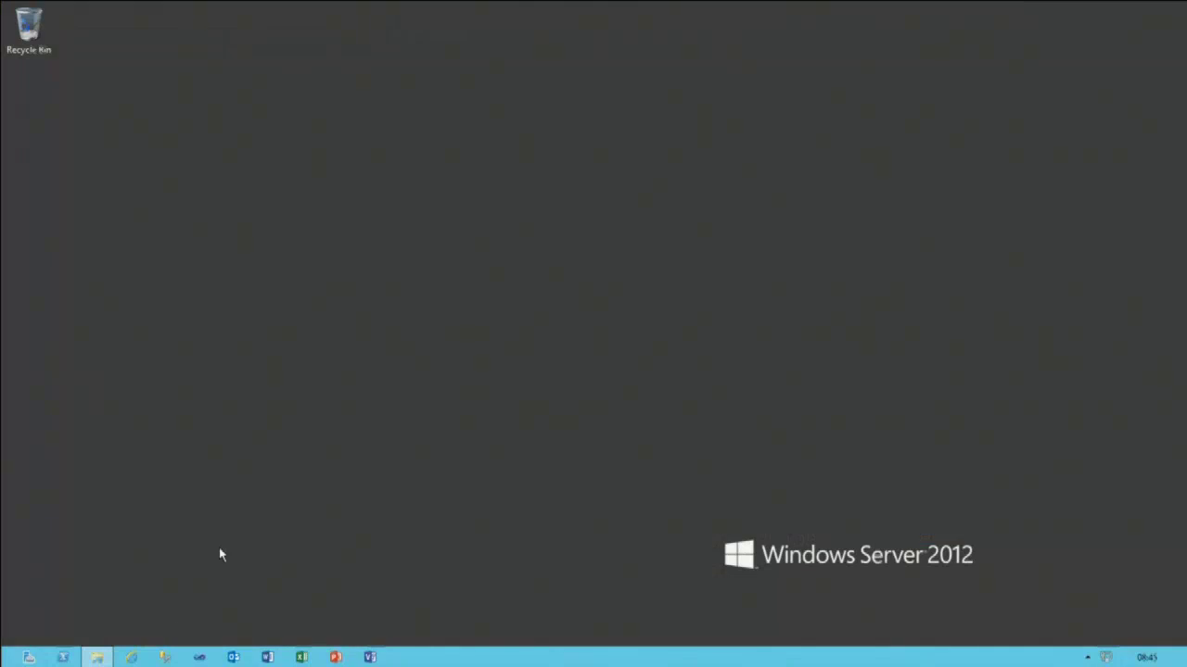
- Install the Microsoft ODBC Driver for Hive from HiveODBCDriverSetupx64.msi in D:\Demo\Assets, accepting the license terms and using default options
left_click(97, 655)
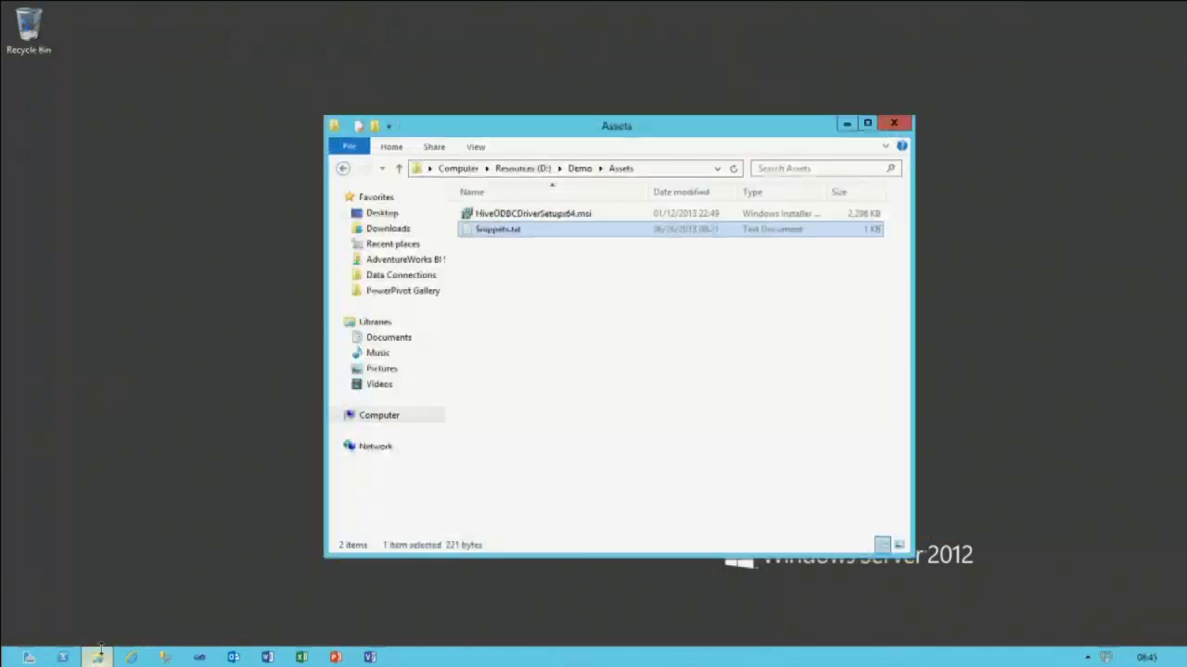
left_click(488, 215)
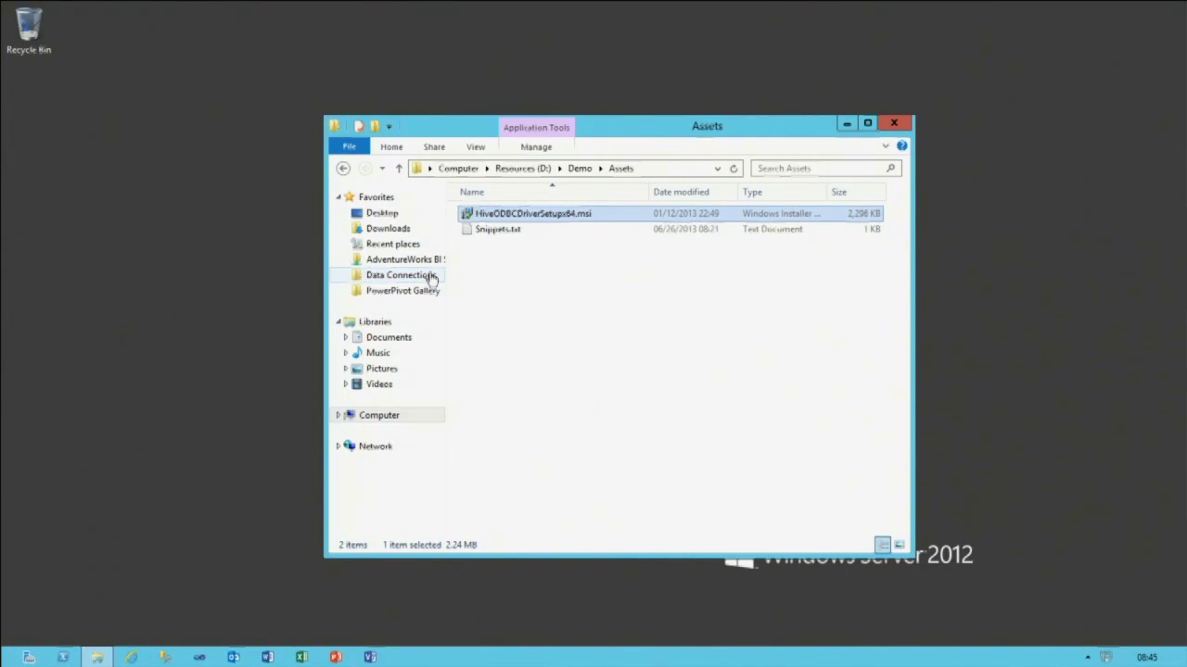
double_click(531, 219)
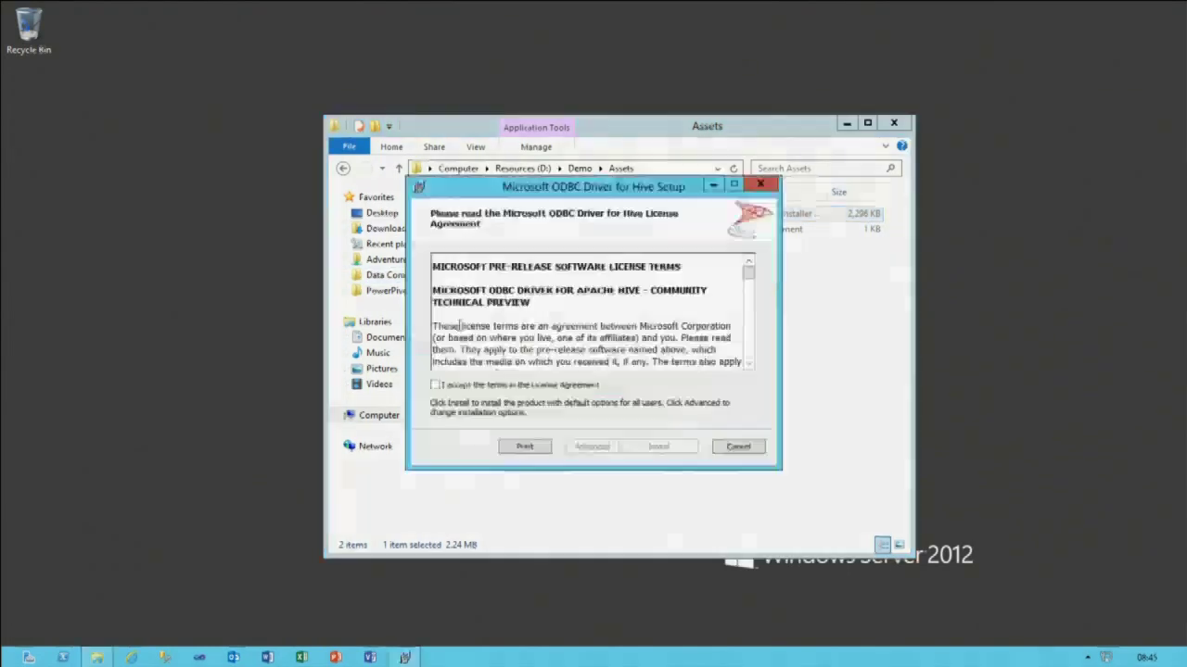
left_click(457, 386)
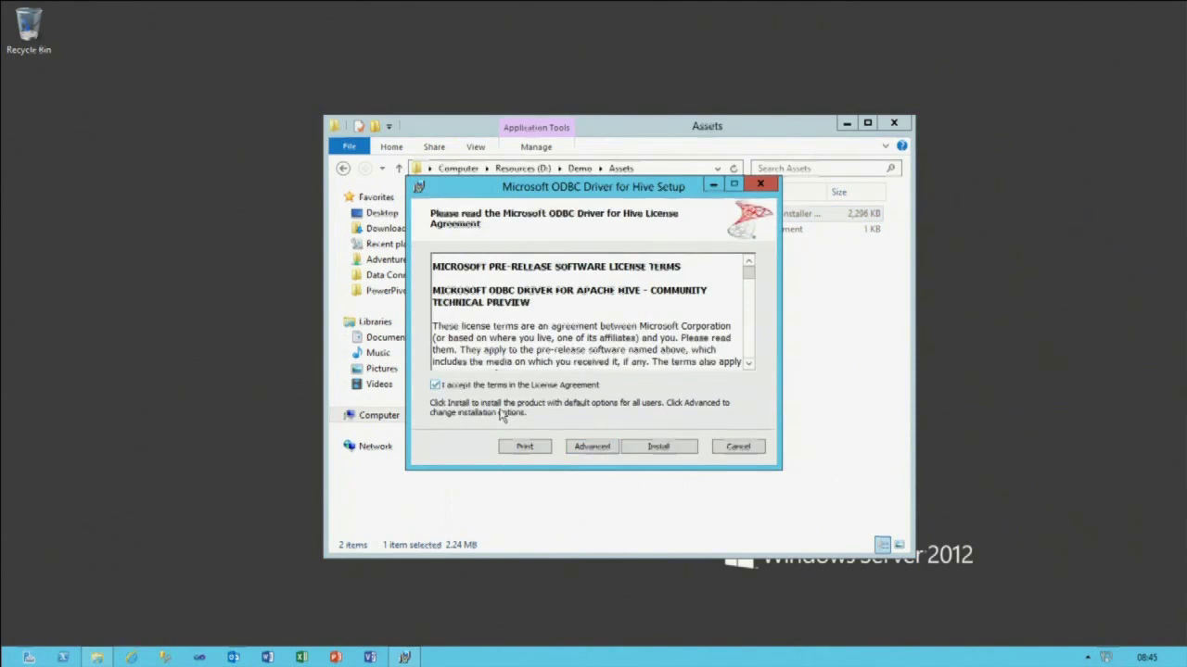
left_click(649, 449)
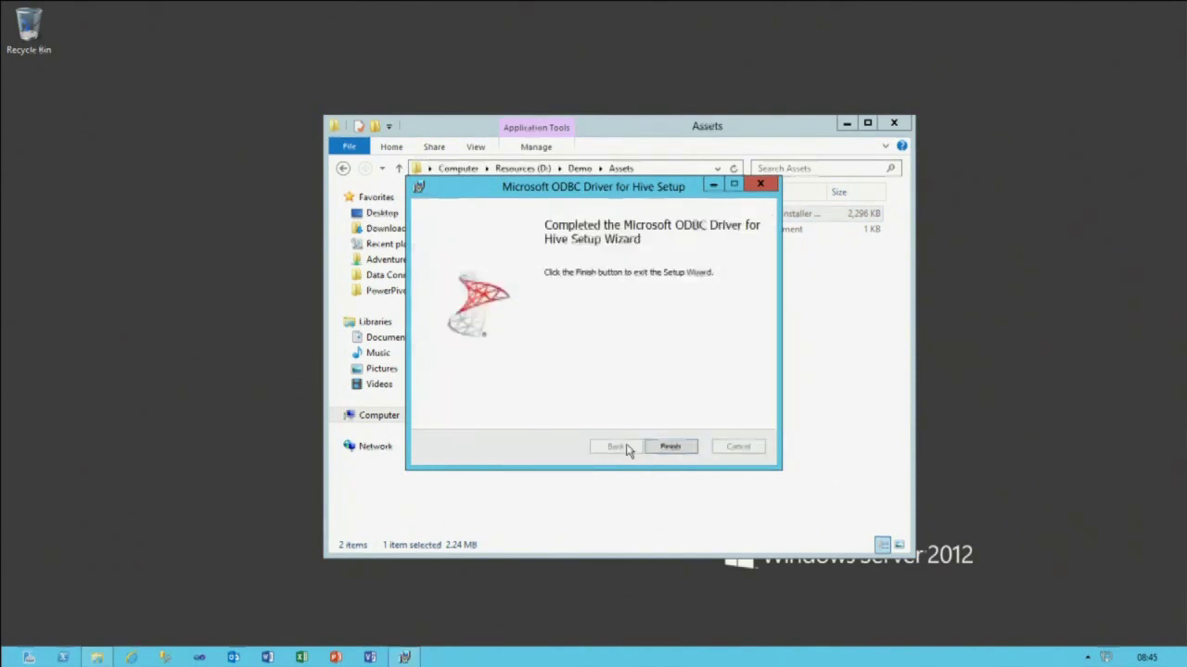
- Finish the Hive driver setup wizard, then find and open ODBC Data Sources (64-bit)
left_click(671, 447)
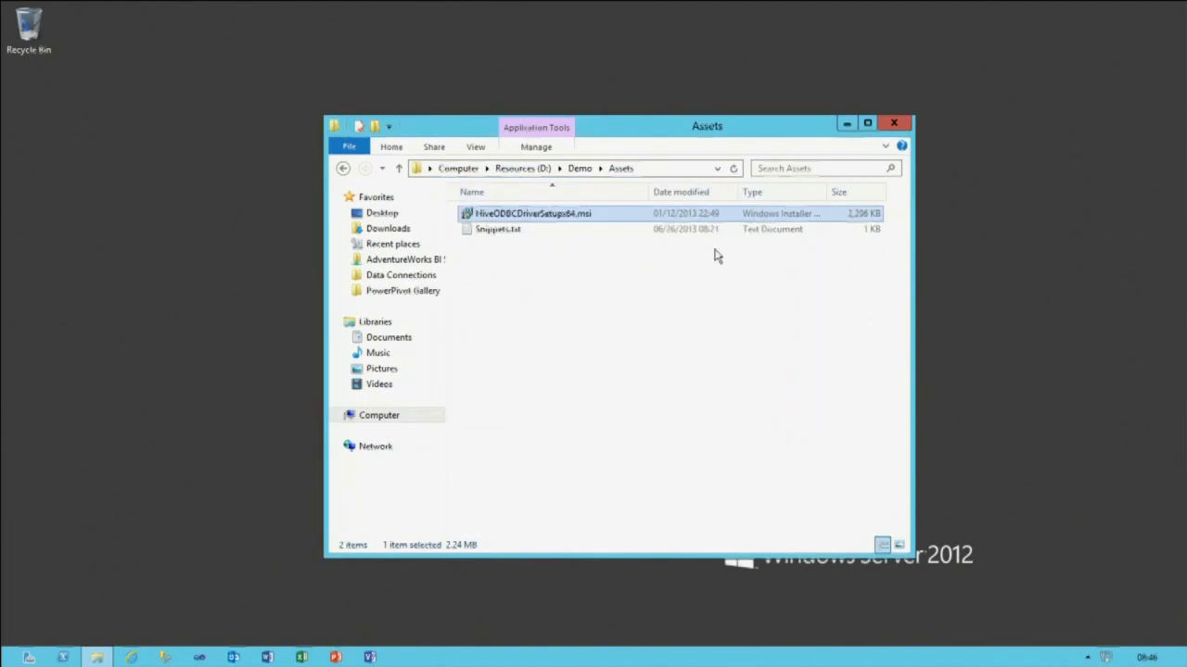
mouse_move(1182, 8)
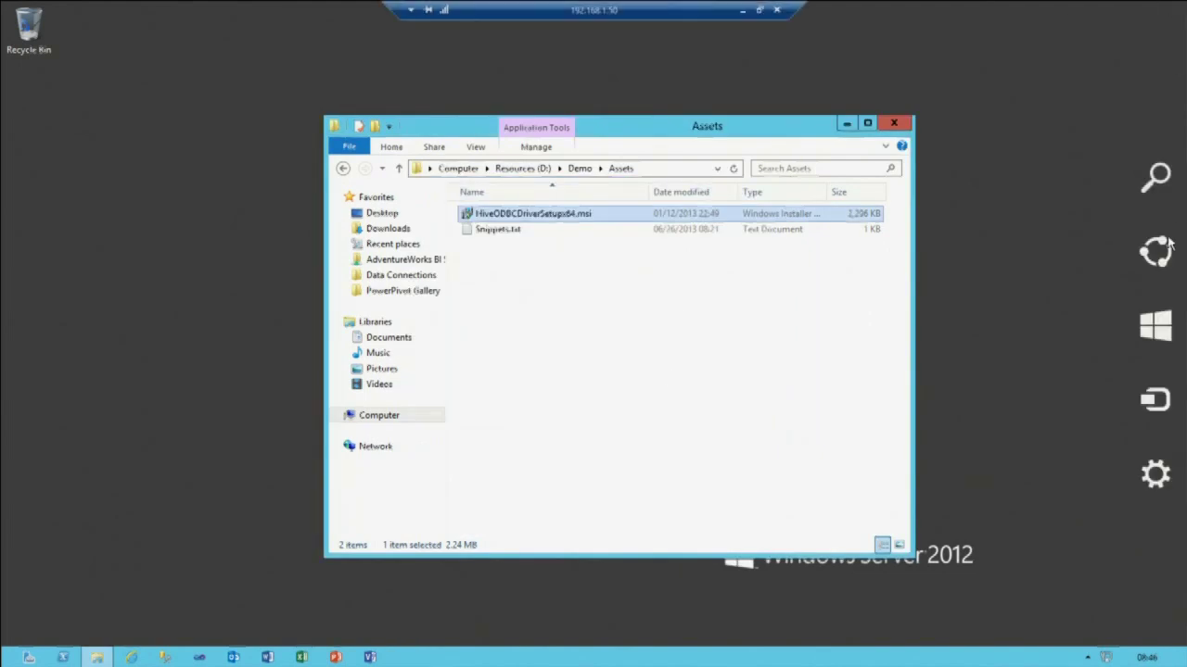
left_click(1154, 327)
type("odb")
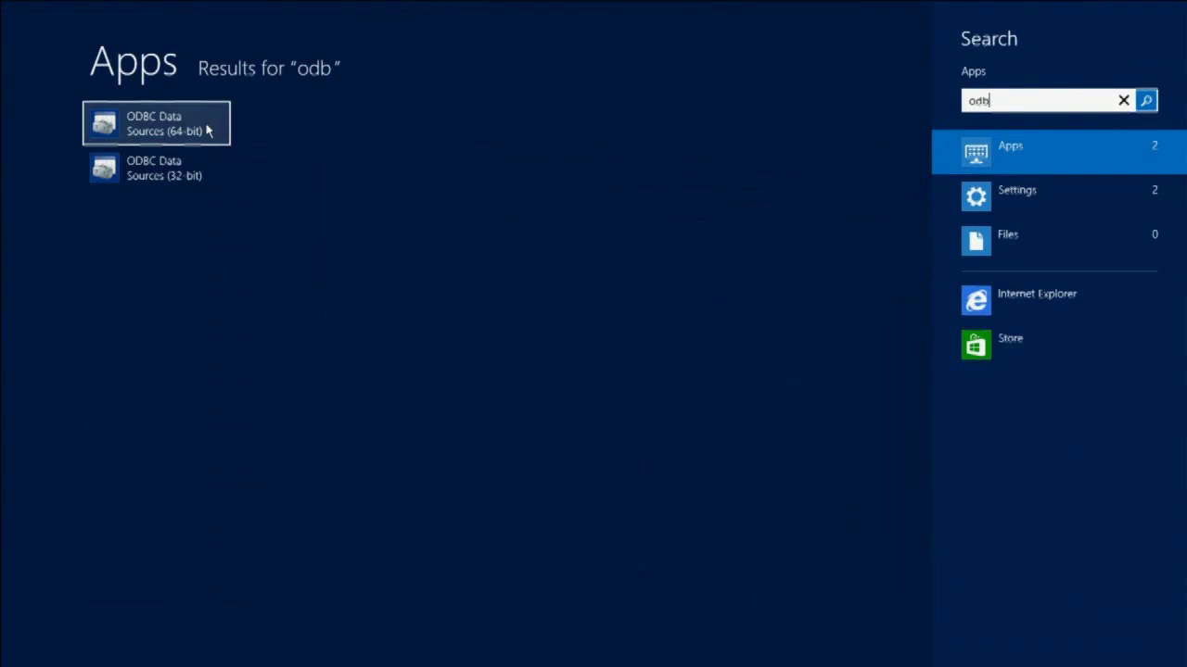
left_click(207, 131)
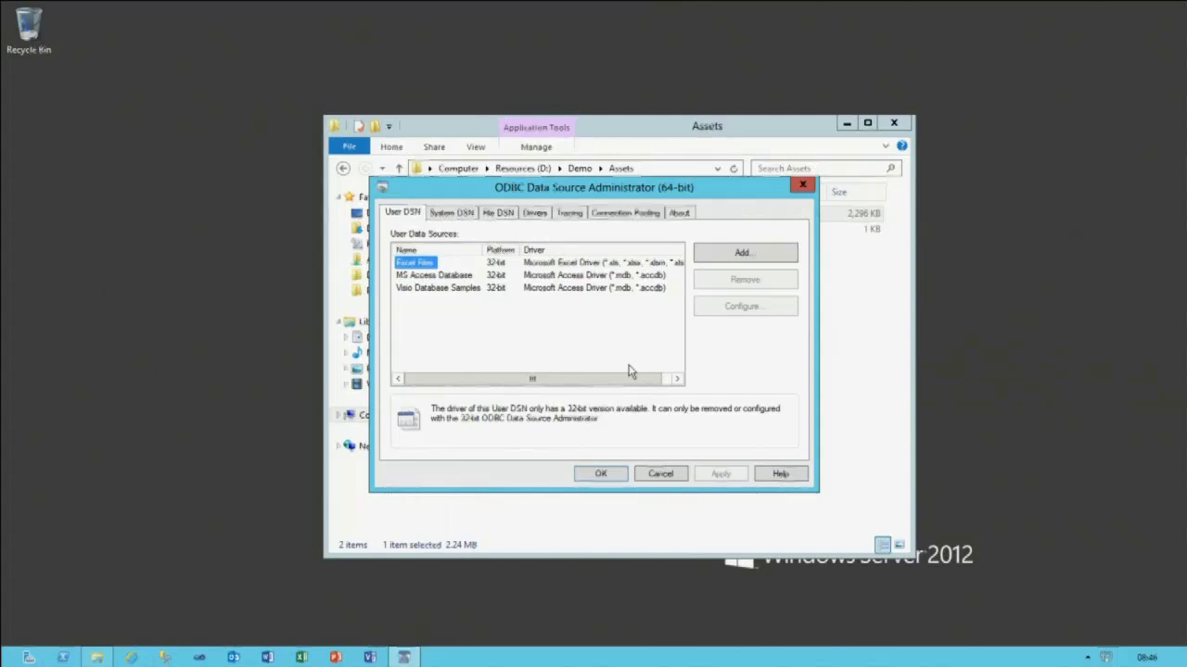
- Add a user data source with the HIVE driver, named HDINSIGHT with host HDINSIGHT, and close the ODBC administrator
left_click(744, 256)
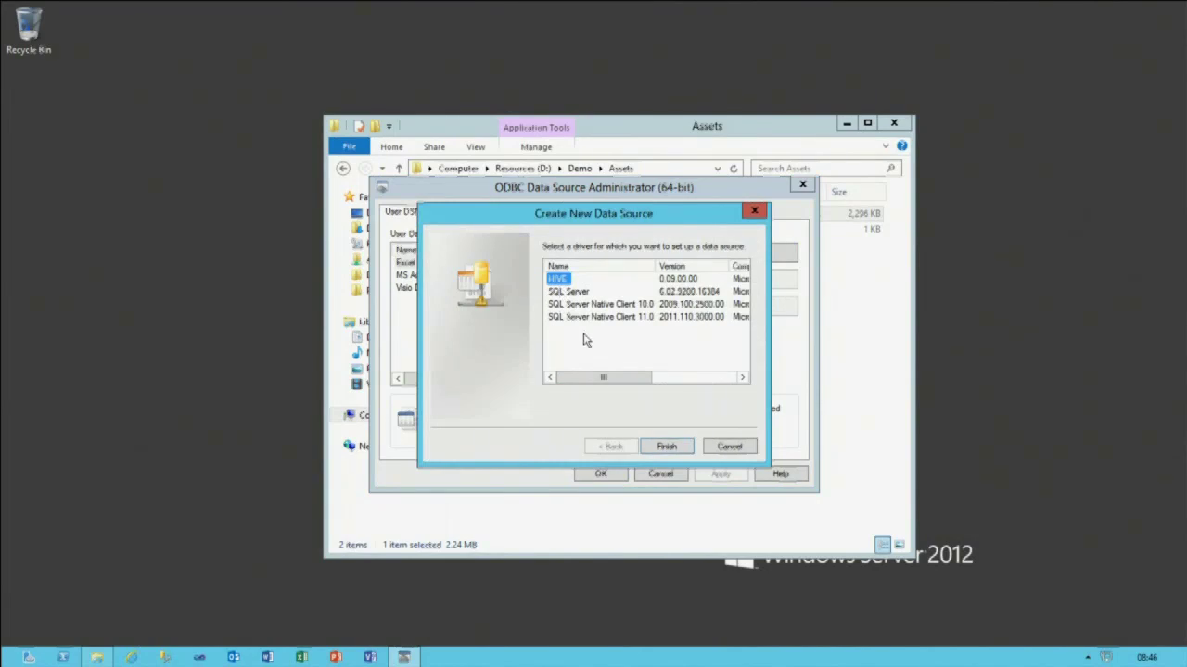
left_click(663, 446)
left_click_drag(562, 192, 489, 196)
type("HDINSIGHT")
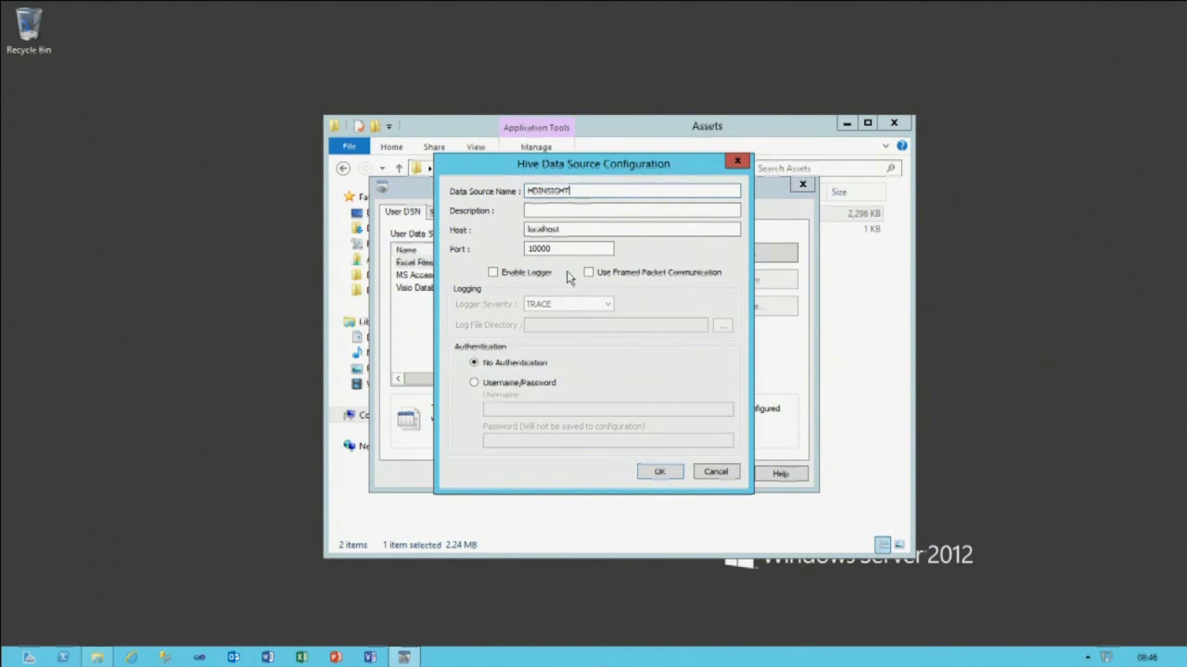
left_click_drag(596, 230, 478, 231)
type("HDINSIGHT")
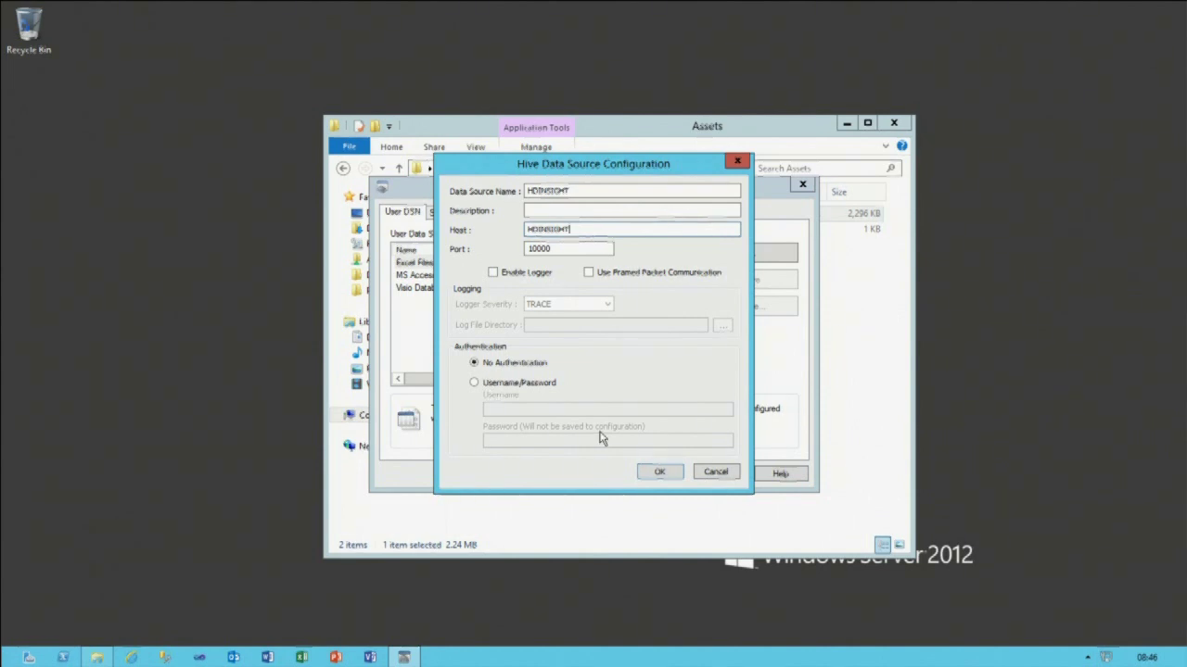
left_click(659, 471)
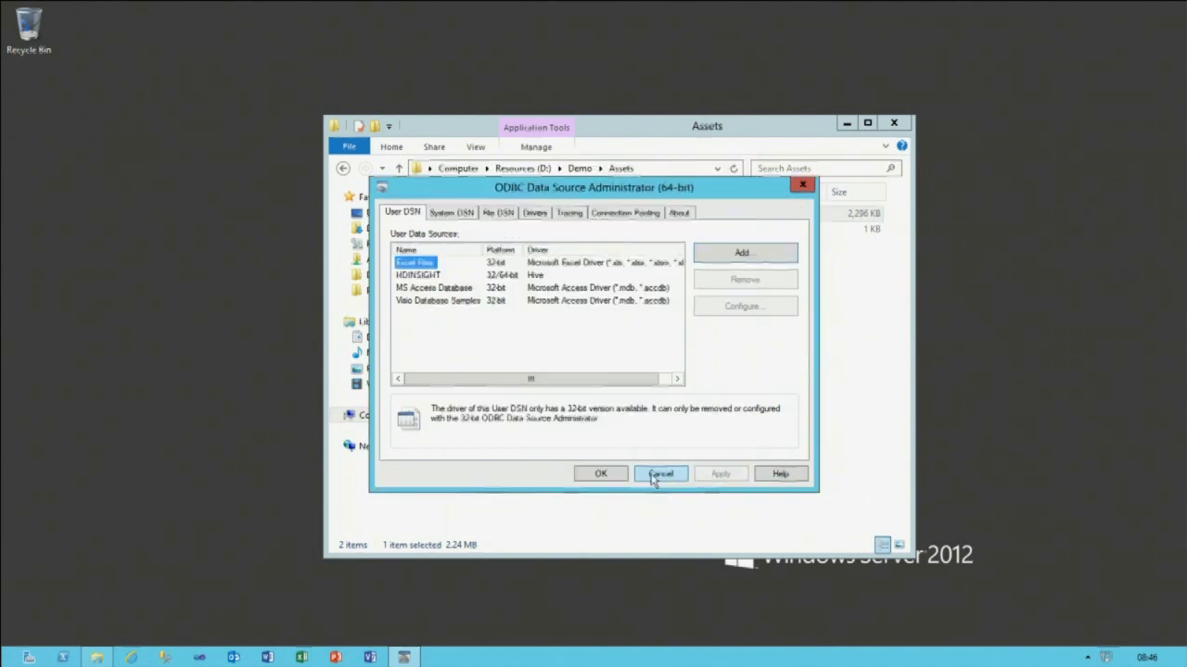
left_click(602, 473)
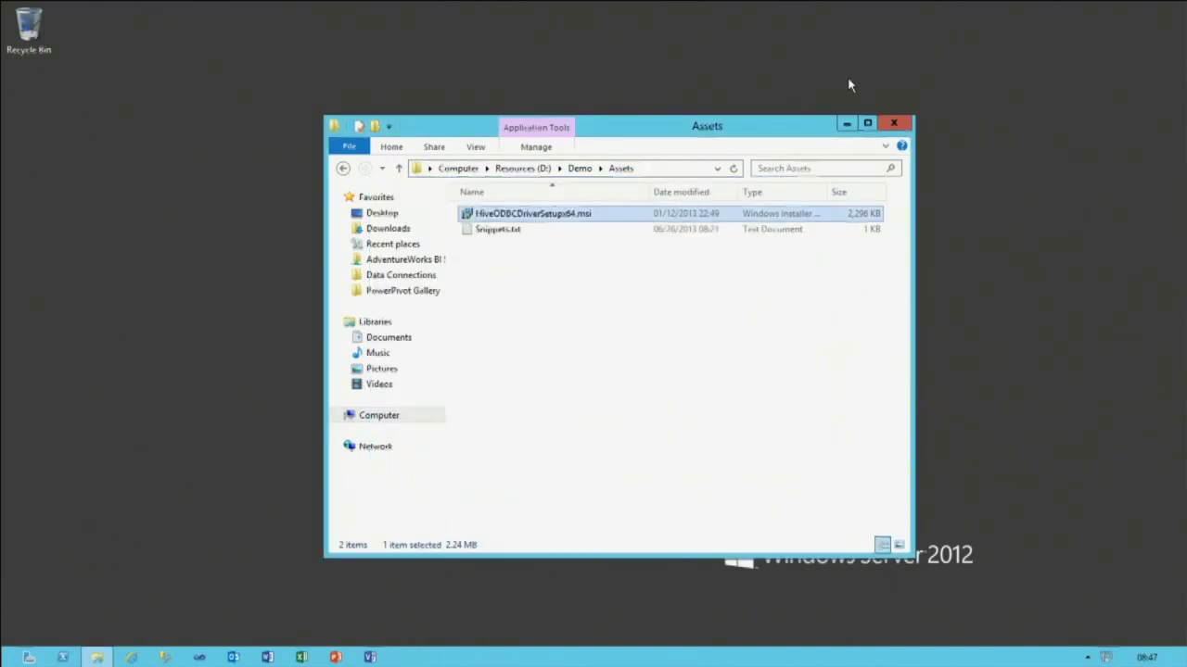
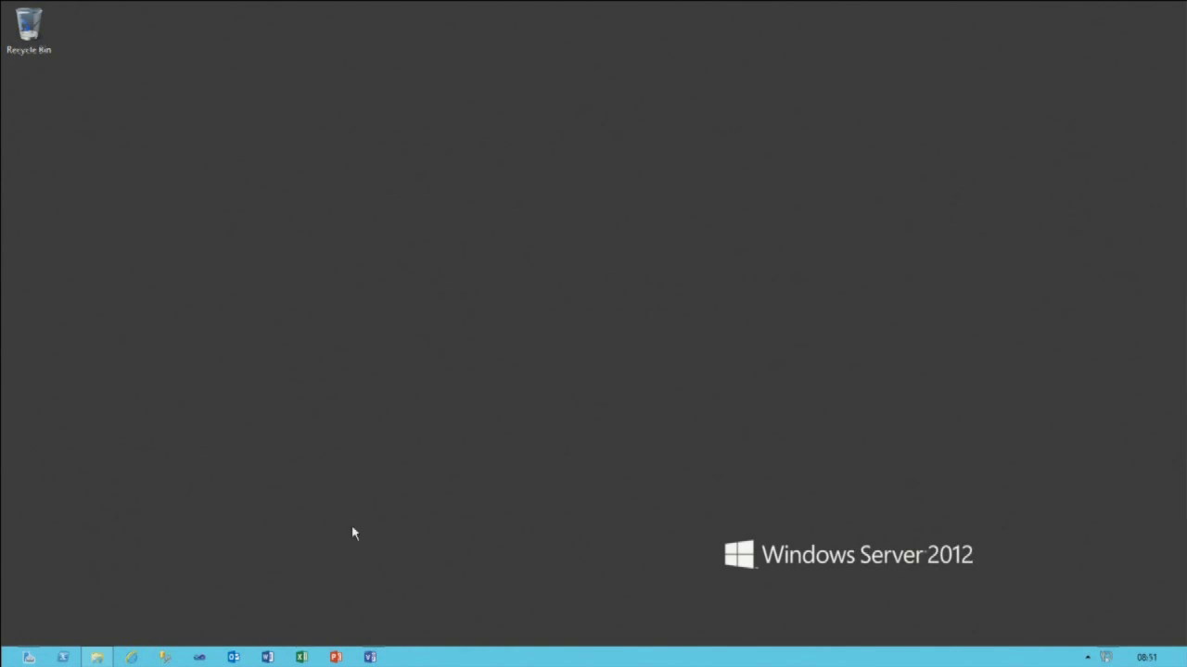
- Start Excel with a blank workbook and enable the Microsoft Office PowerPivot for Excel 2013 COM add-in
left_click(301, 656)
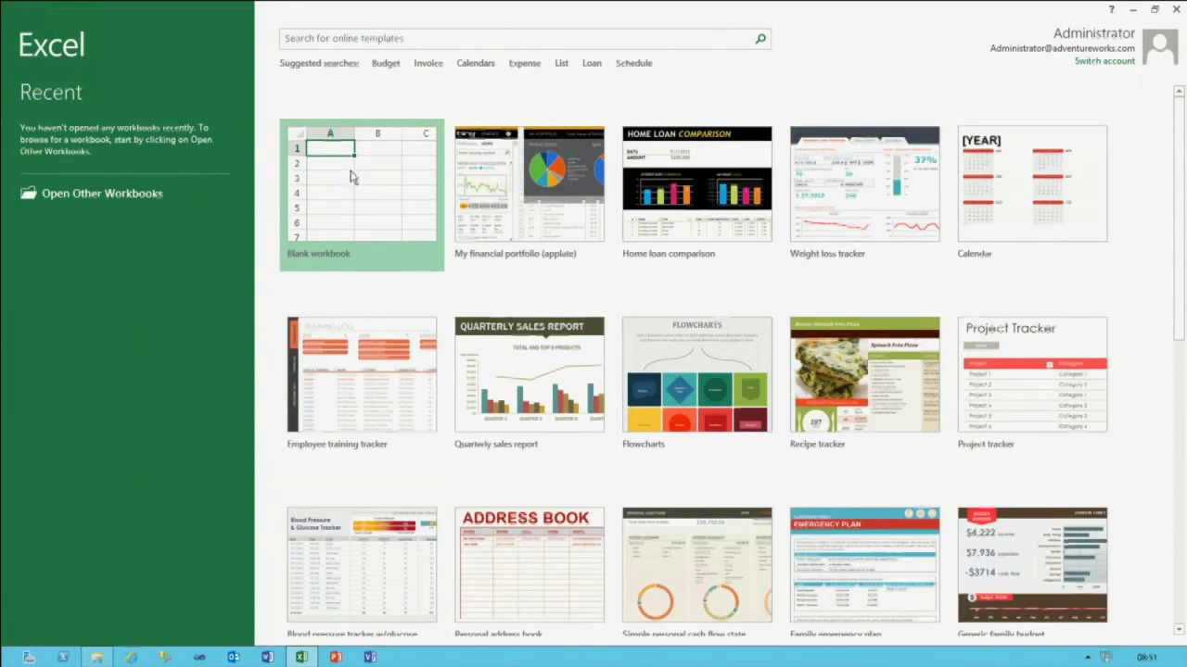
left_click(307, 179)
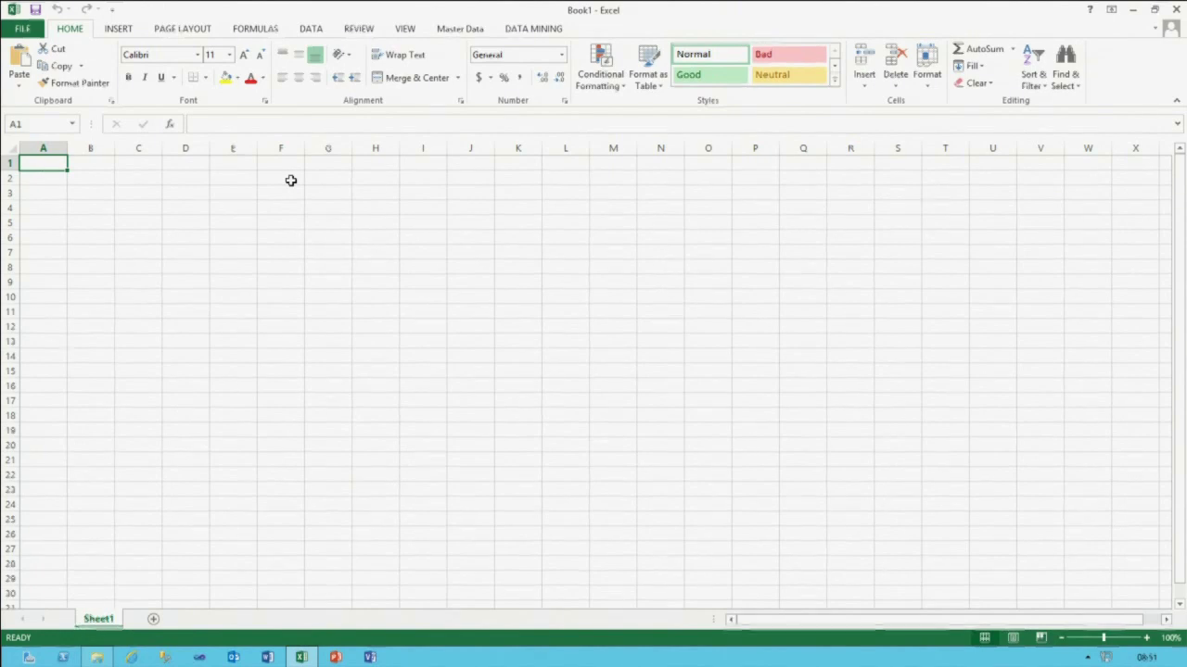
left_click(22, 28)
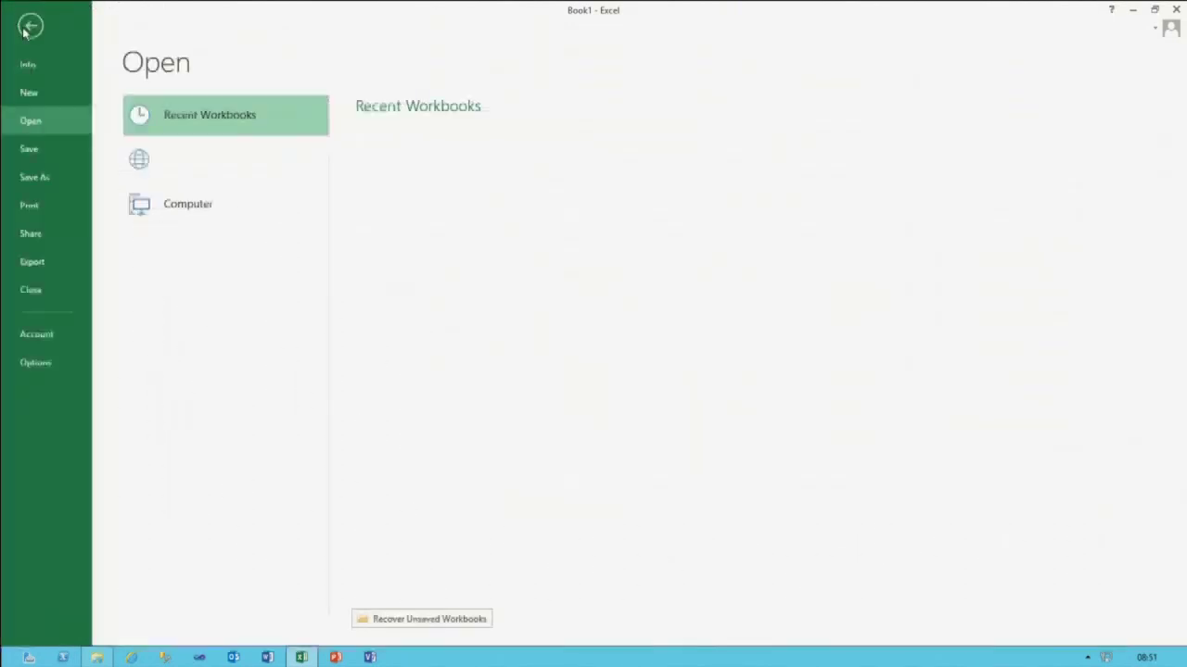
left_click(22, 365)
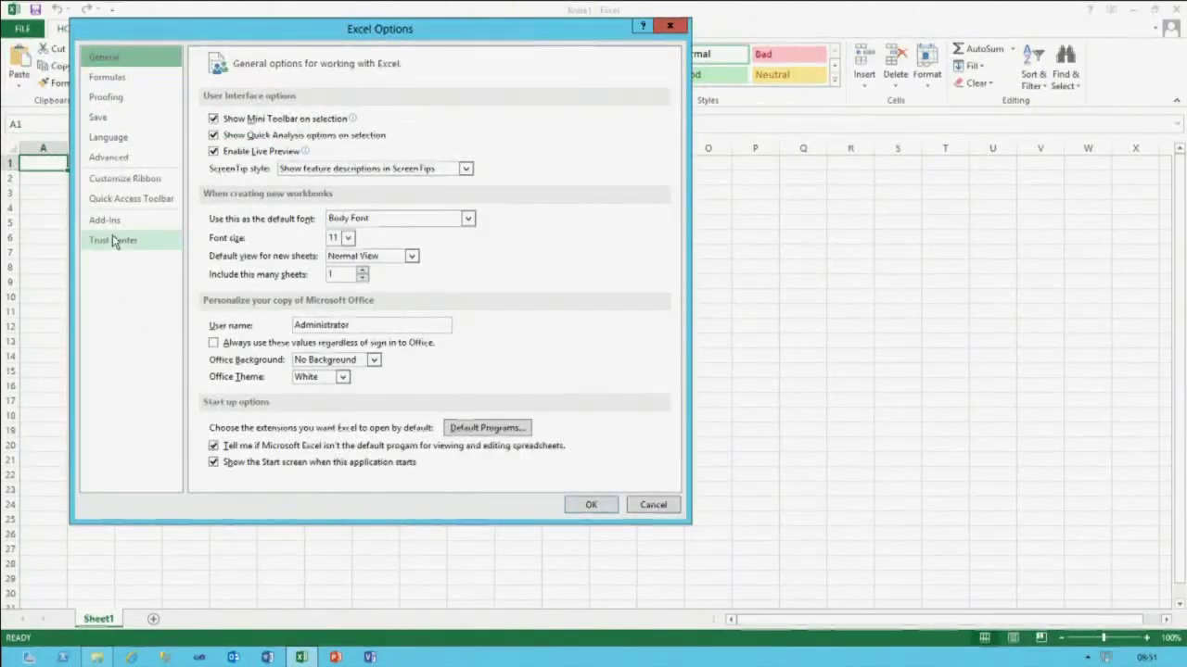
left_click(111, 221)
left_click(344, 473)
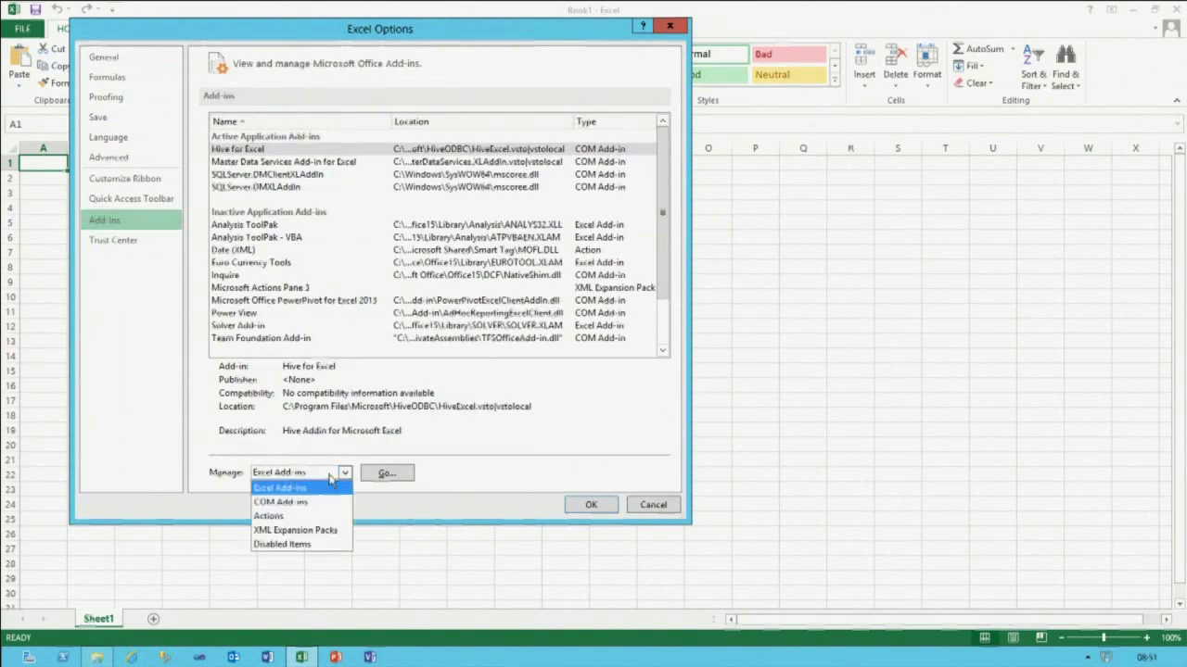
left_click(314, 504)
left_click(385, 474)
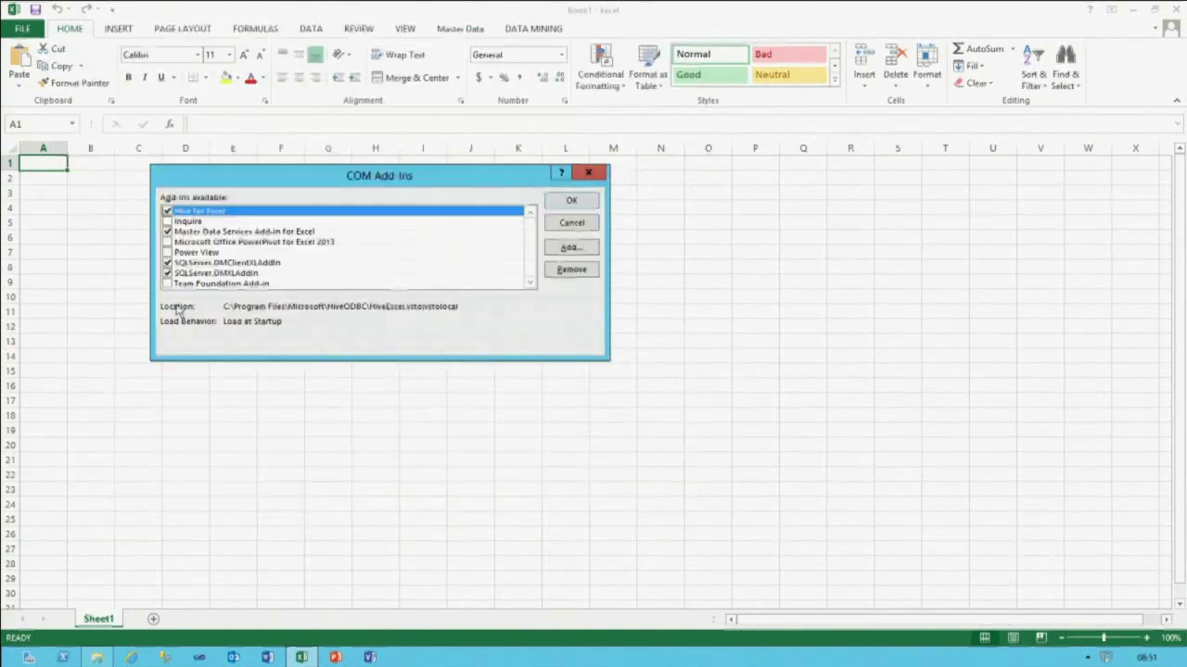
left_click(168, 242)
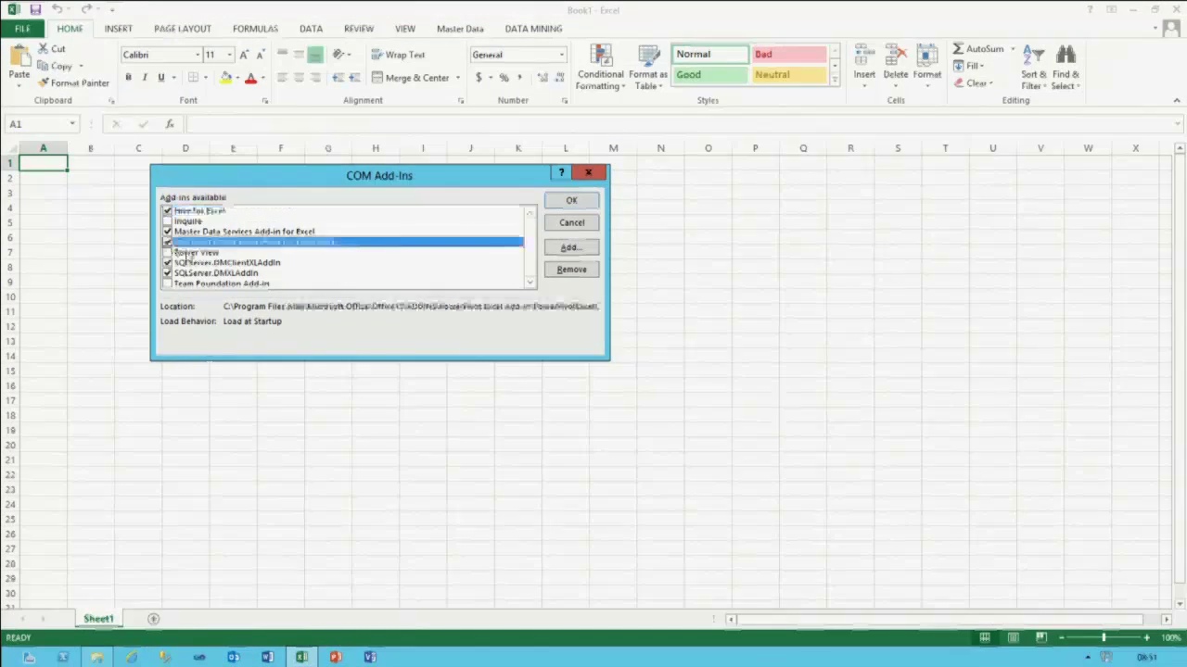
left_click(573, 202)
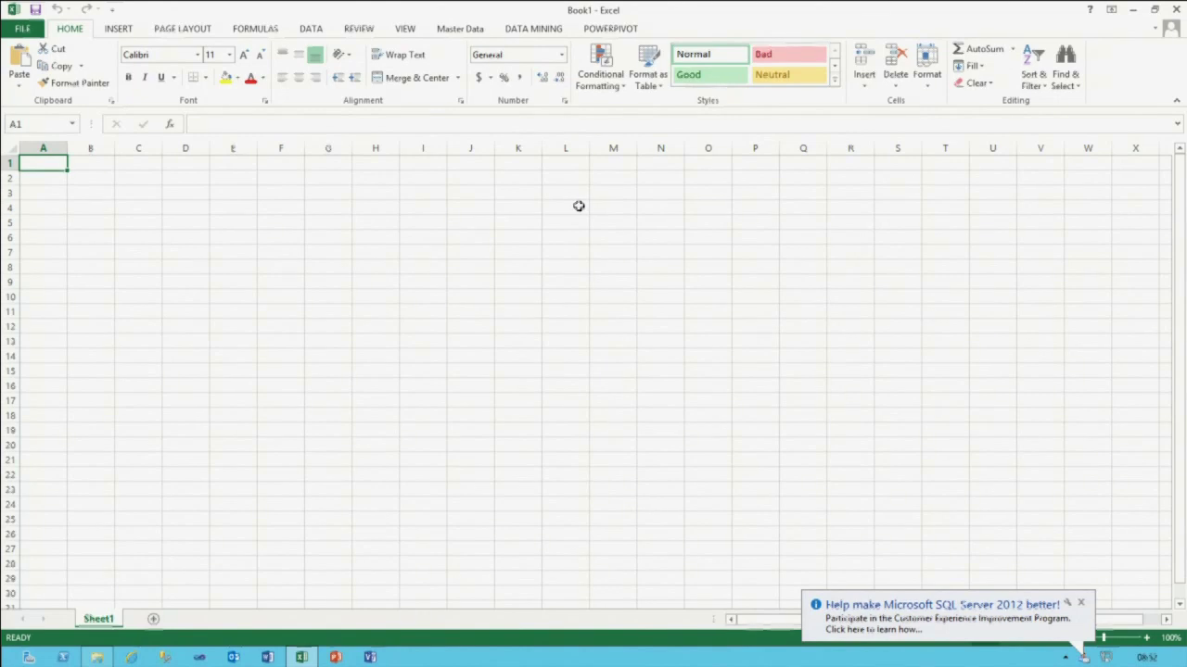
- Save the workbook on drive D: as WebLog Analysis.xlsx
left_click(602, 33)
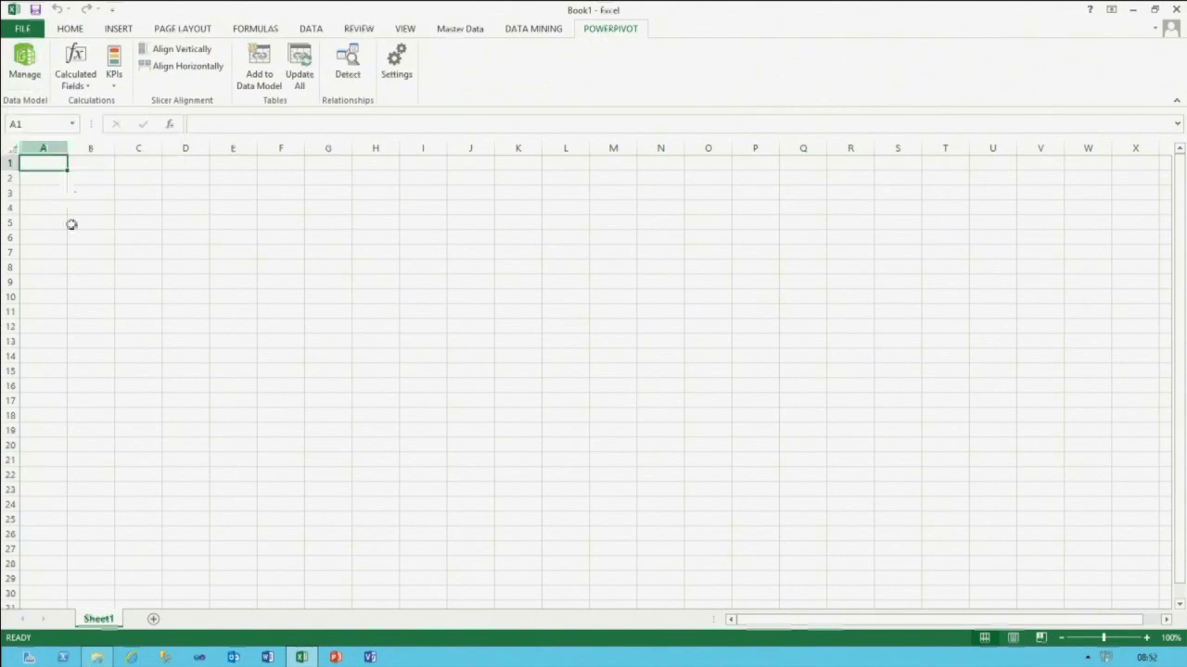
left_click(33, 29)
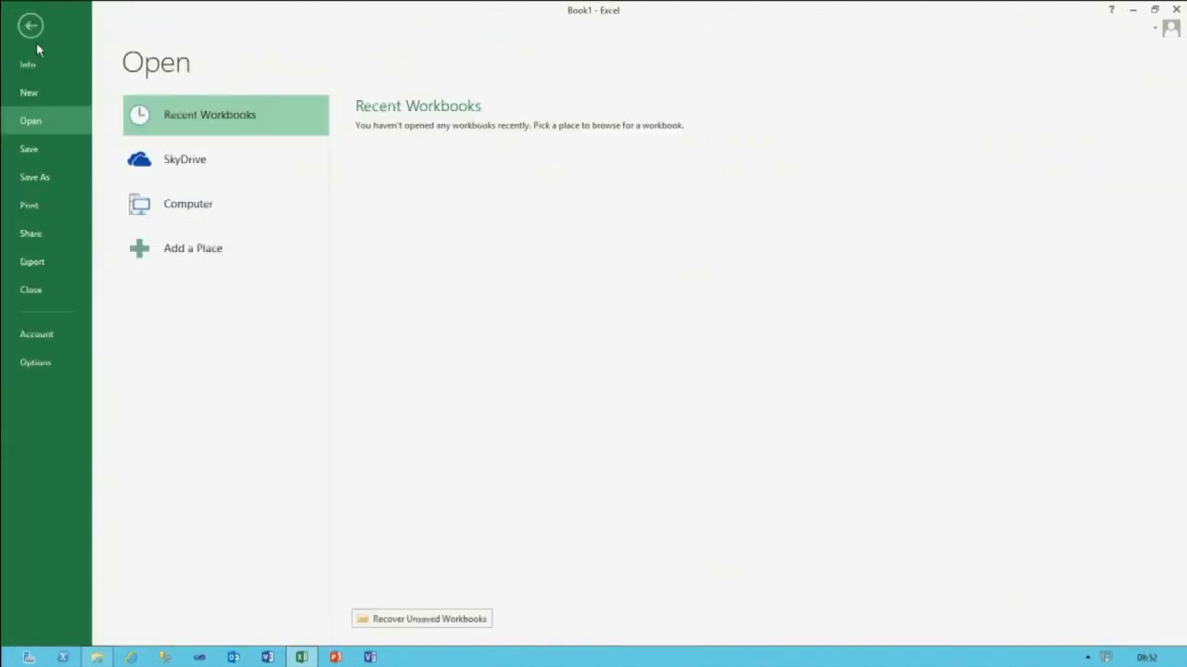
left_click(40, 177)
left_click(398, 232)
type("d:\\Weborders.xlsx")
key("Return")
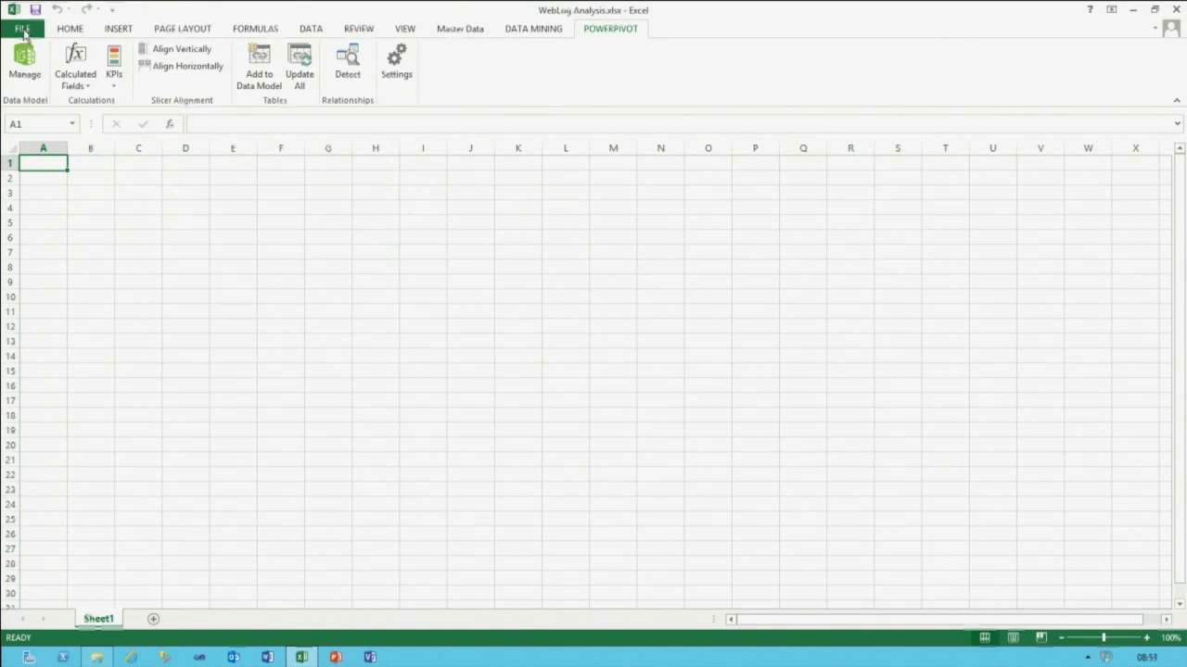
left_click(23, 30)
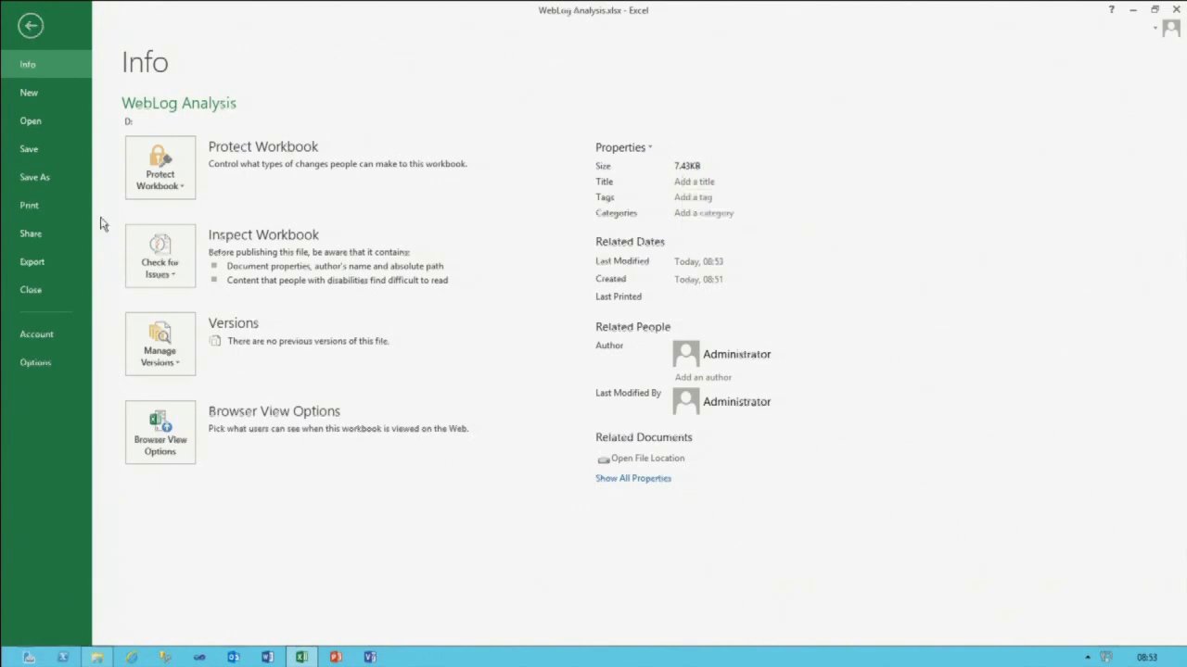
key("Escape")
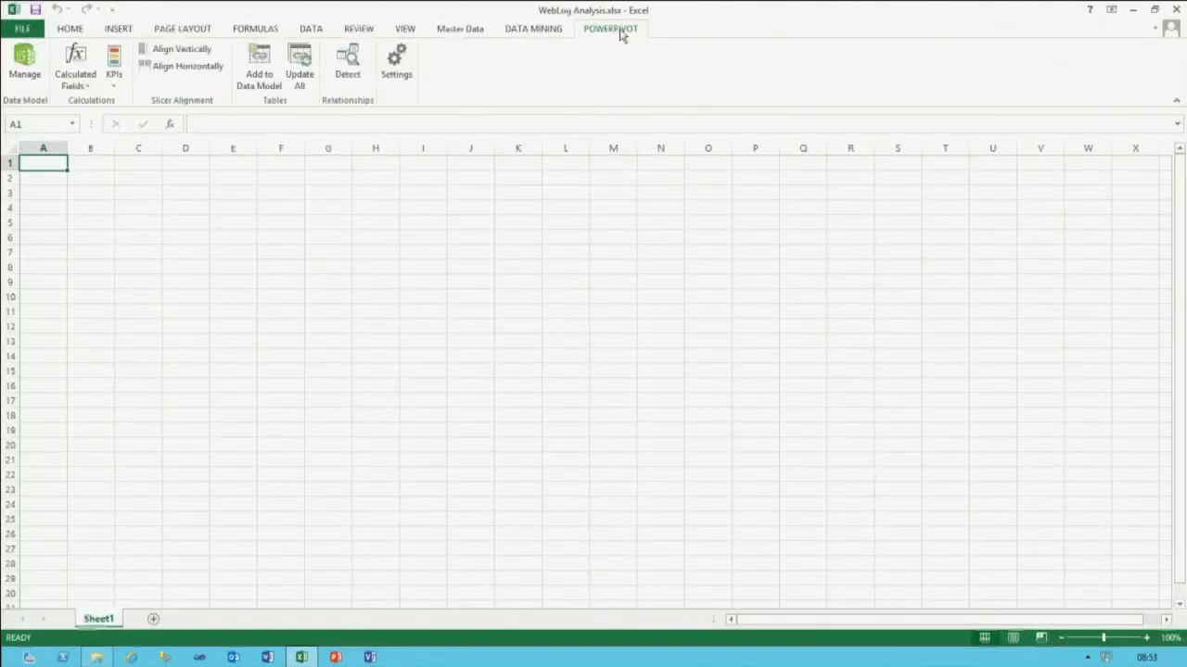
- Open the PowerPivot data model window maximized and start a table import using the Others (OLEDB/ODBC) source
left_click(24, 63)
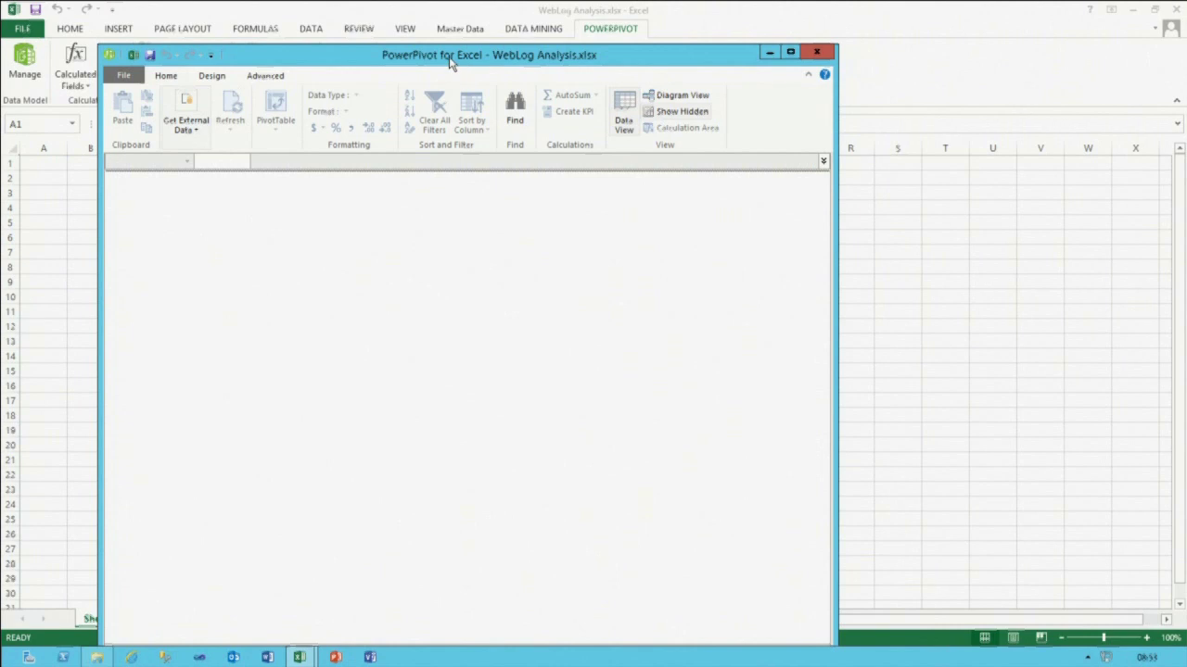
double_click(450, 61)
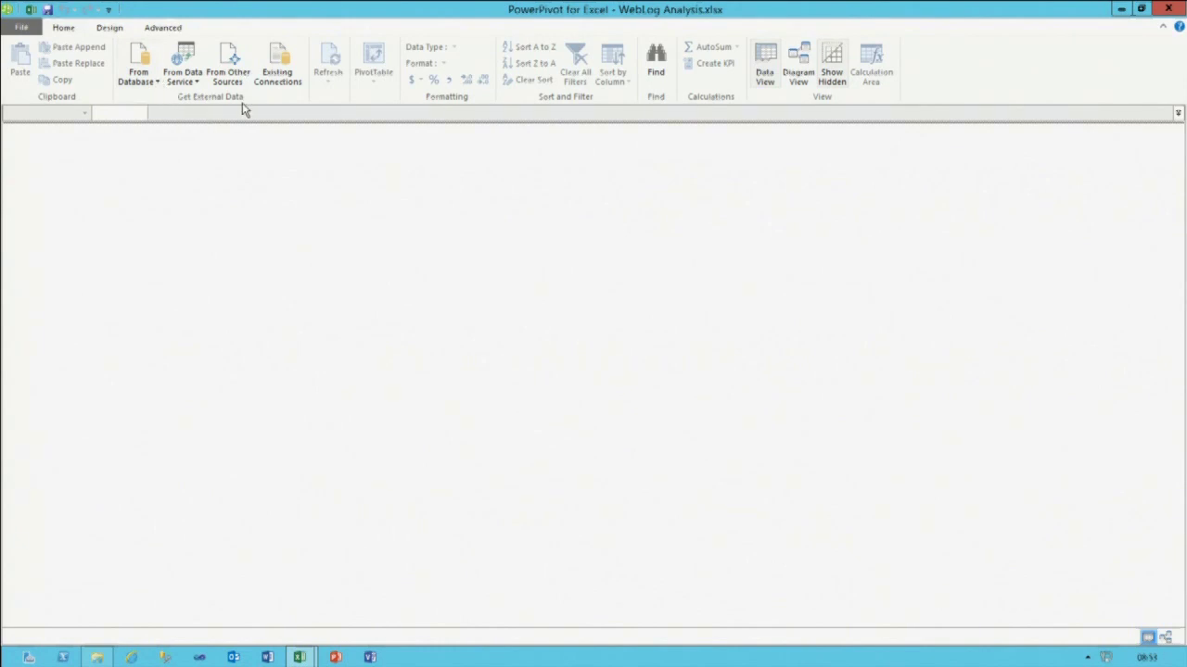
left_click(139, 81)
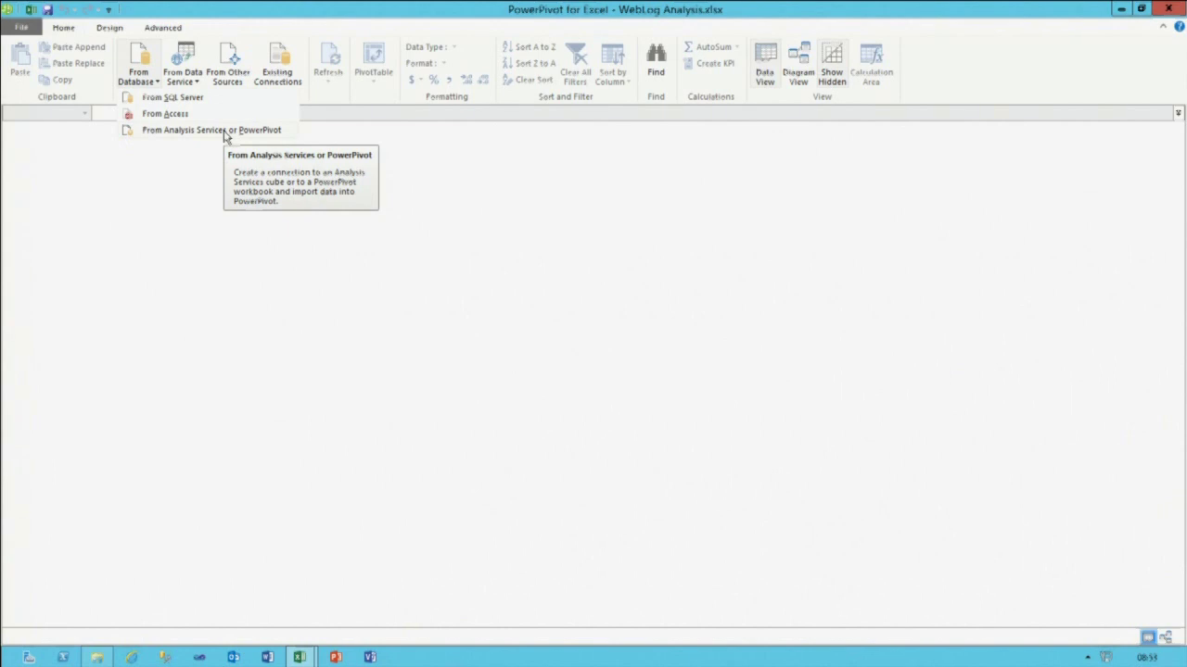
left_click(183, 78)
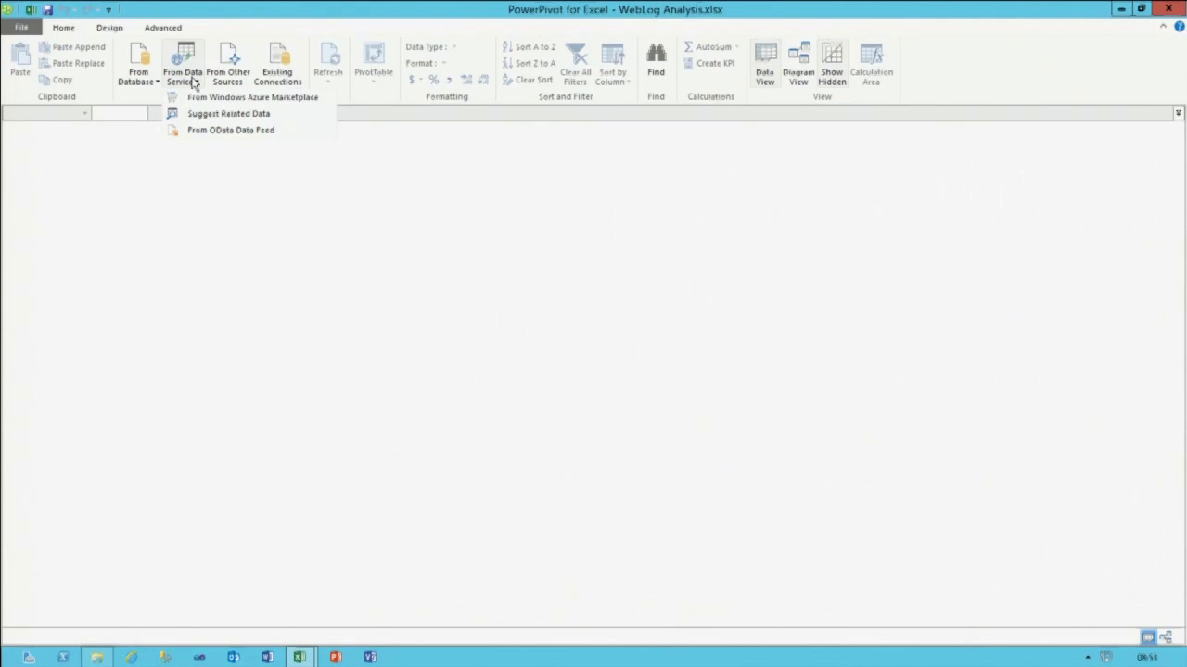
left_click(239, 80)
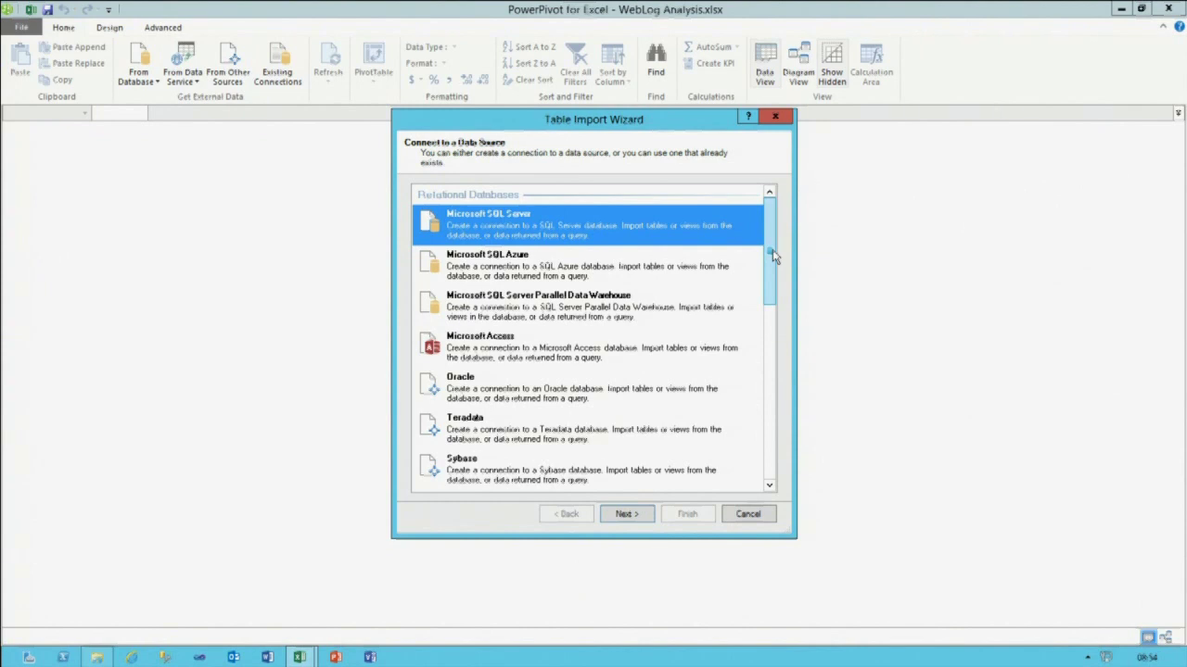
left_click_drag(772, 249, 772, 314)
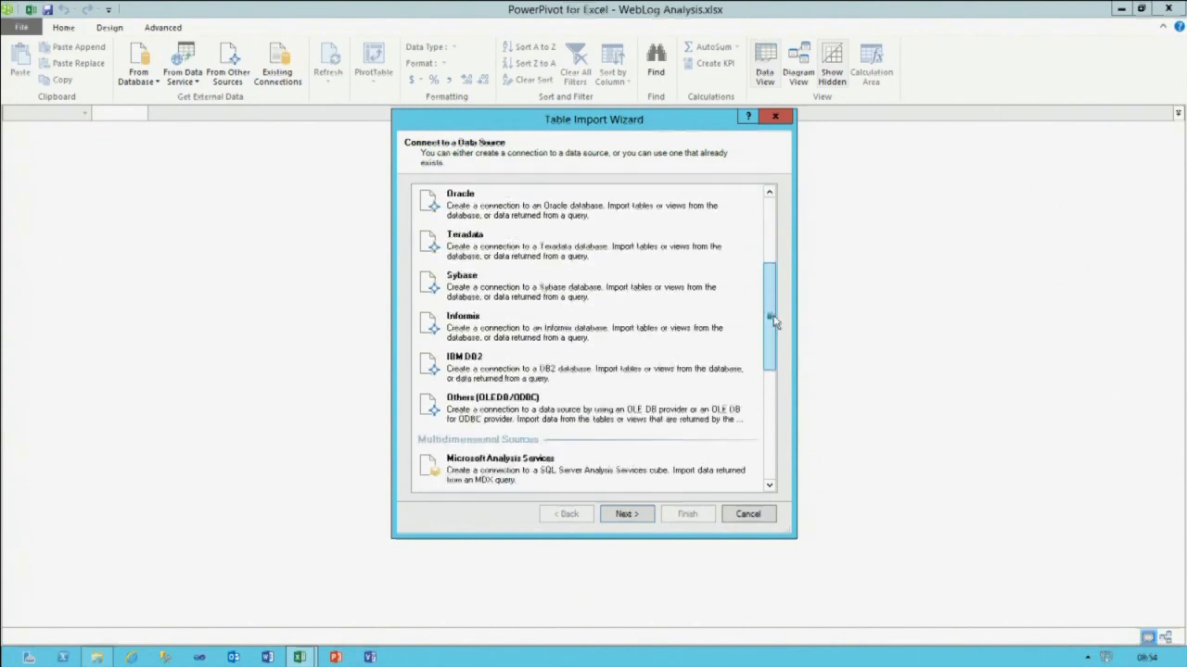
left_click(581, 413)
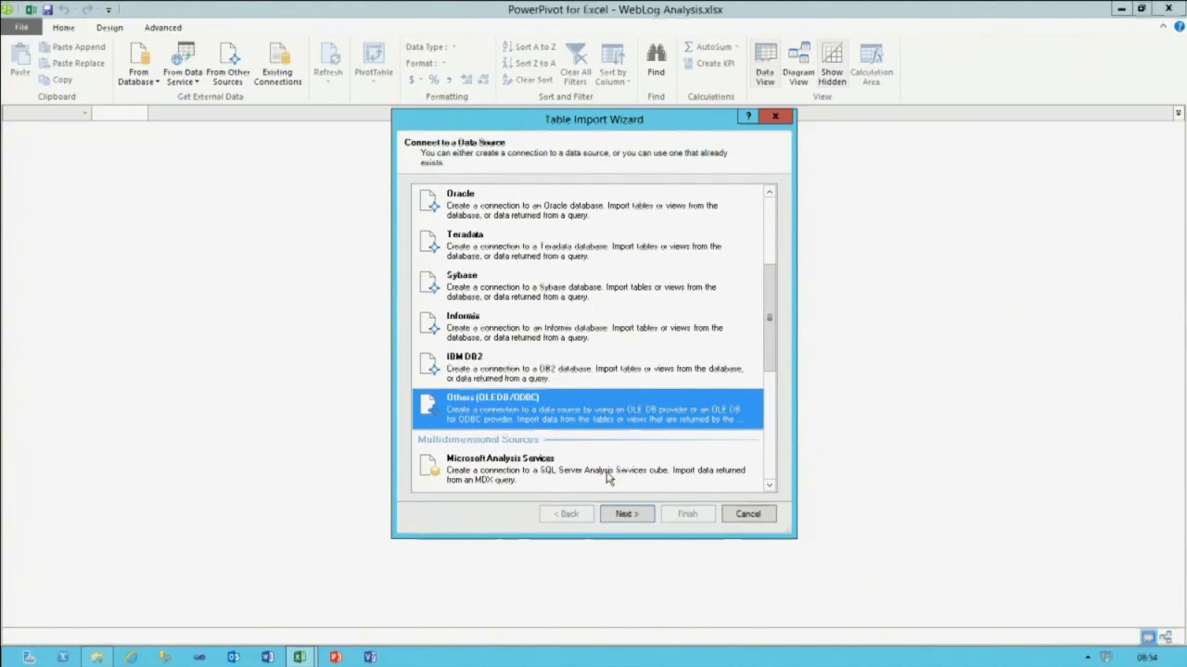
left_click(626, 516)
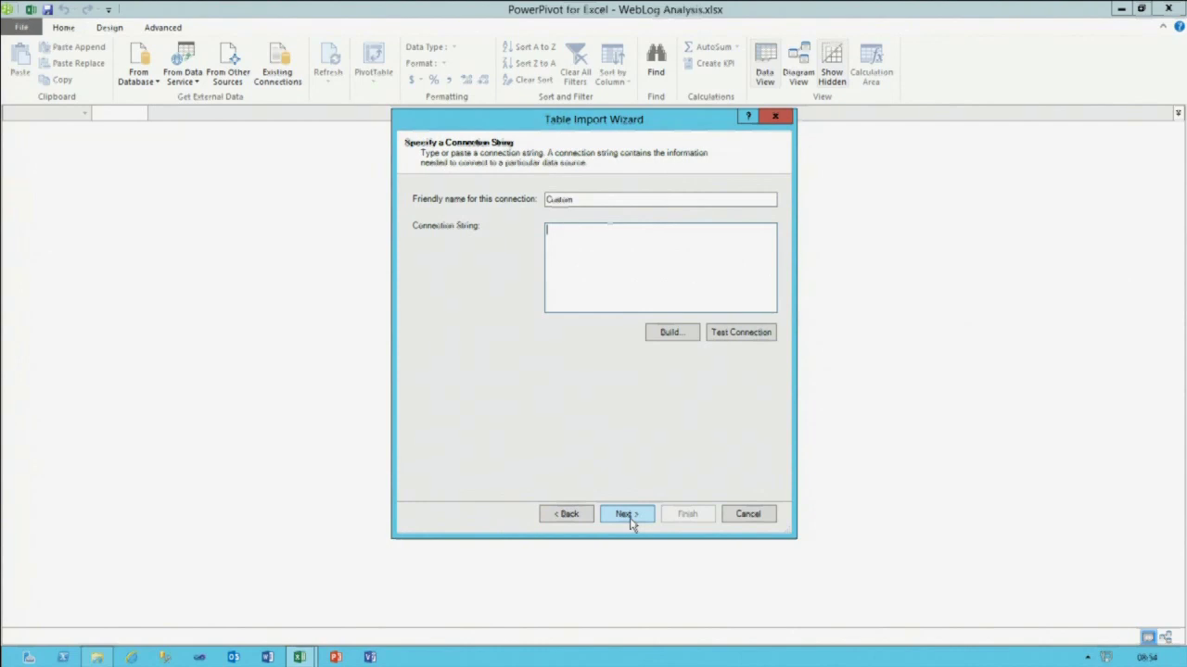
- Set the friendly name of the new import connection to HDINSIGHT
double_click(599, 198)
type("HDI")
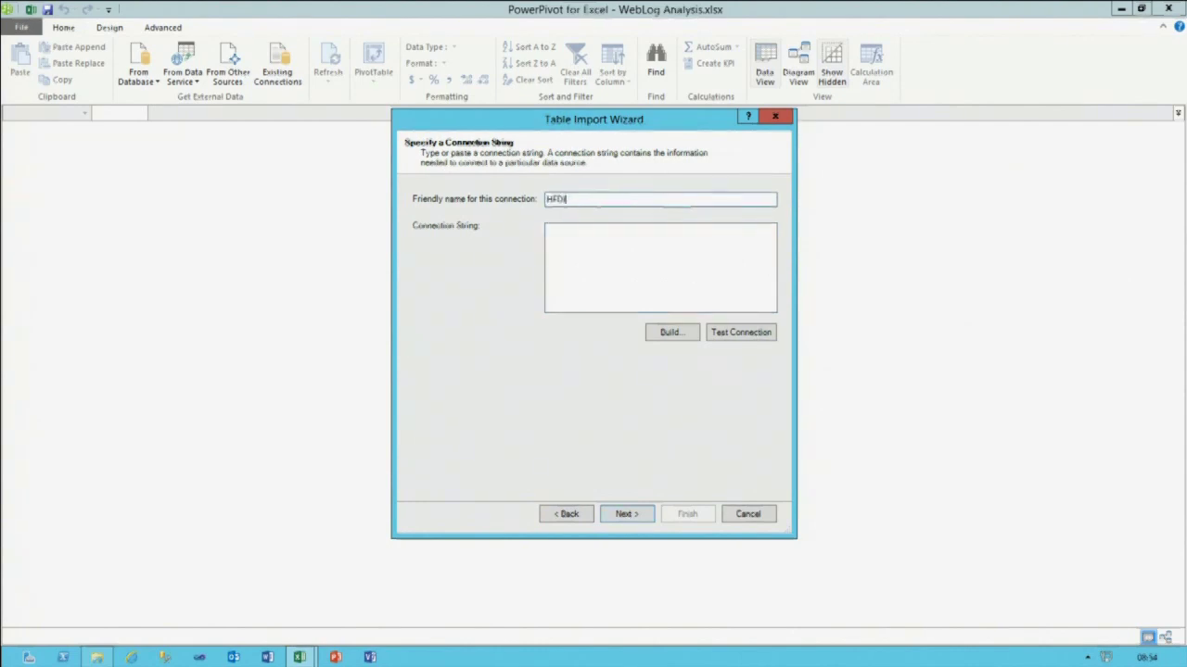
type("nsight")
key("BackSpace")
key("BackSpace")
key("BackSpace")
key("BackSpace")
key("BackSpace")
key("BackSpace")
type("S")
key("BackSpace")
type("NSIGHT")
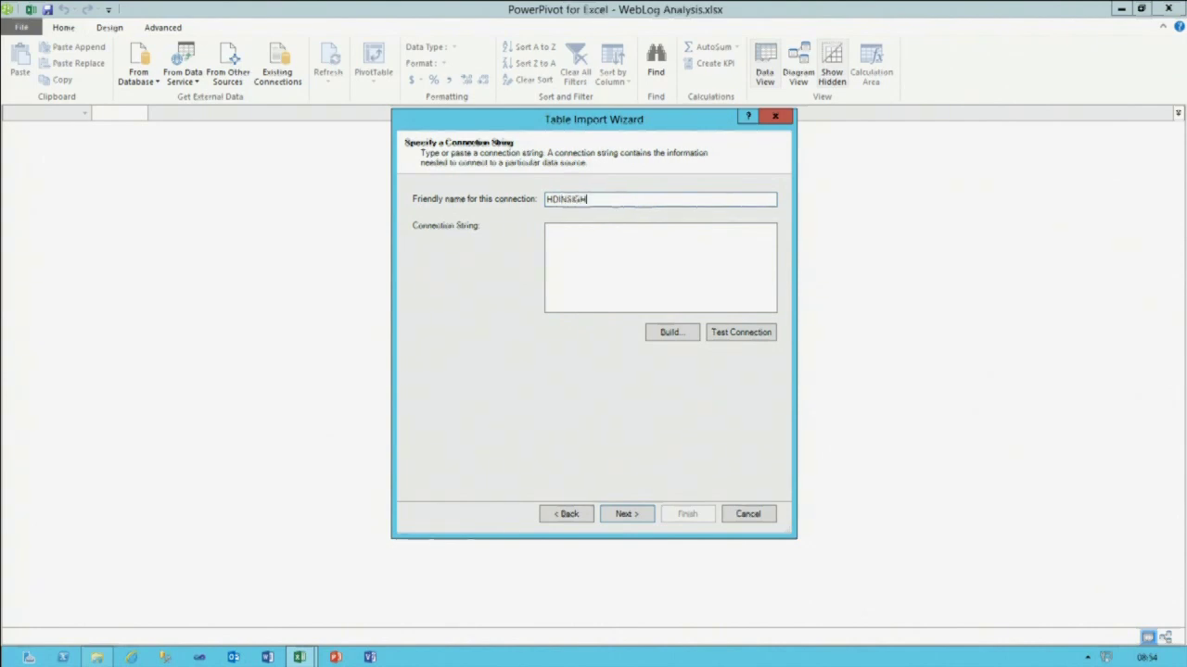
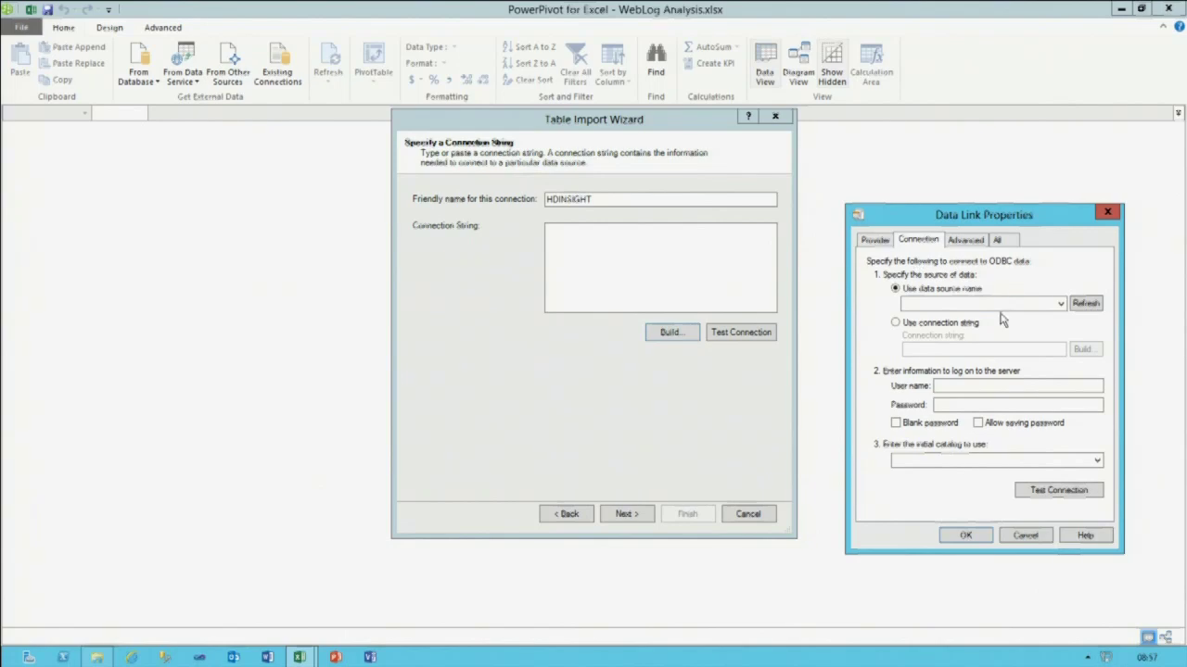
- Build the HDINSIGHT connection string from the ODBC data source name HDINSIGHT and continue to the choice of import method
left_click(1060, 304)
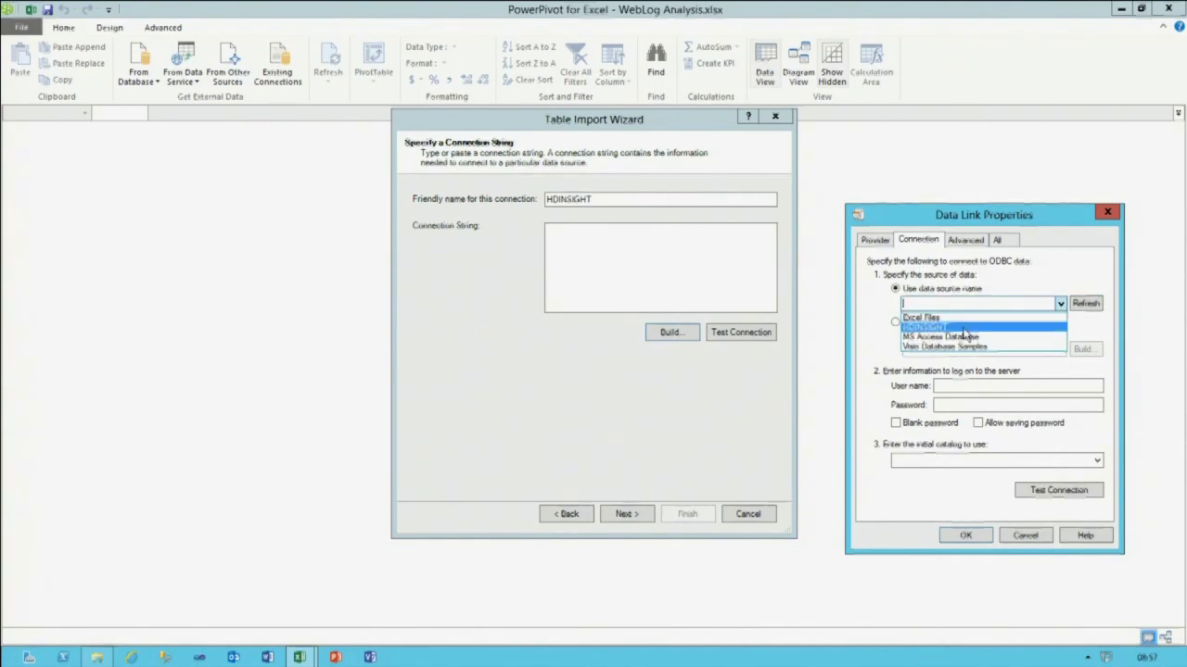
left_click(964, 330)
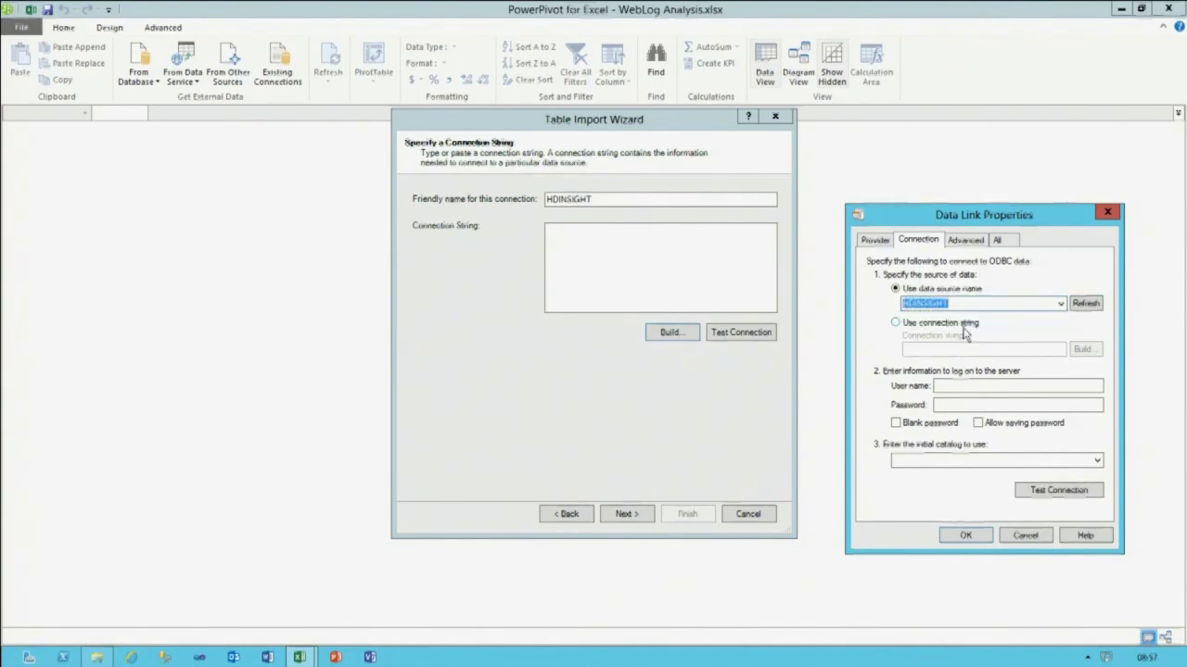
left_click(969, 535)
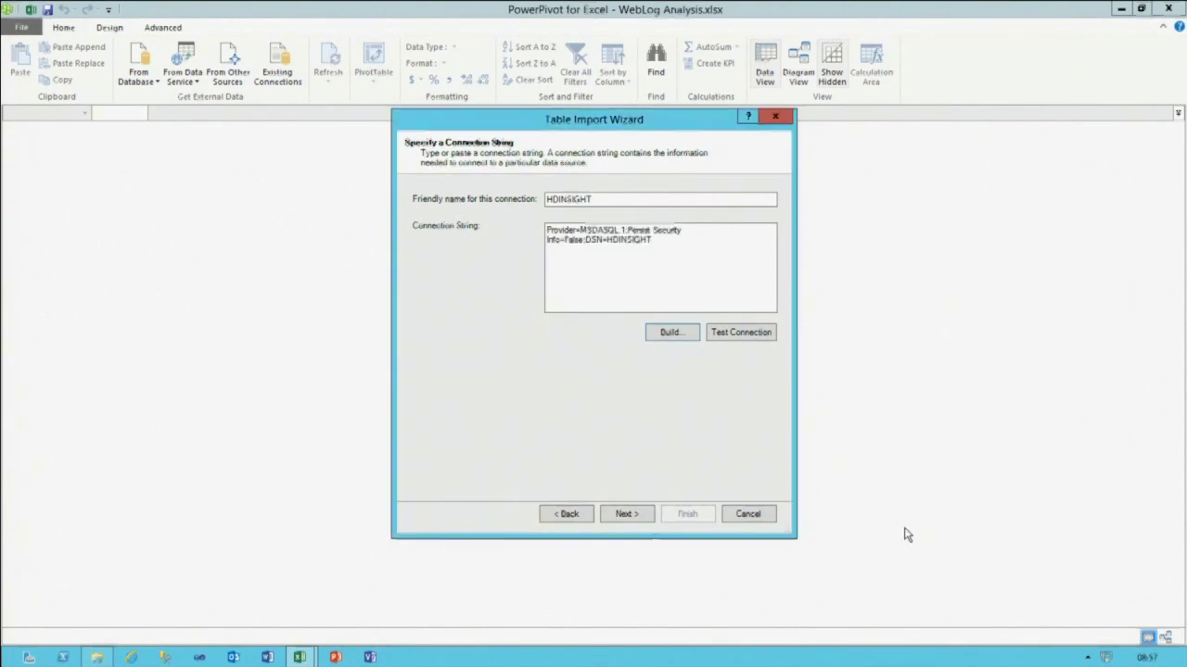
left_click(637, 514)
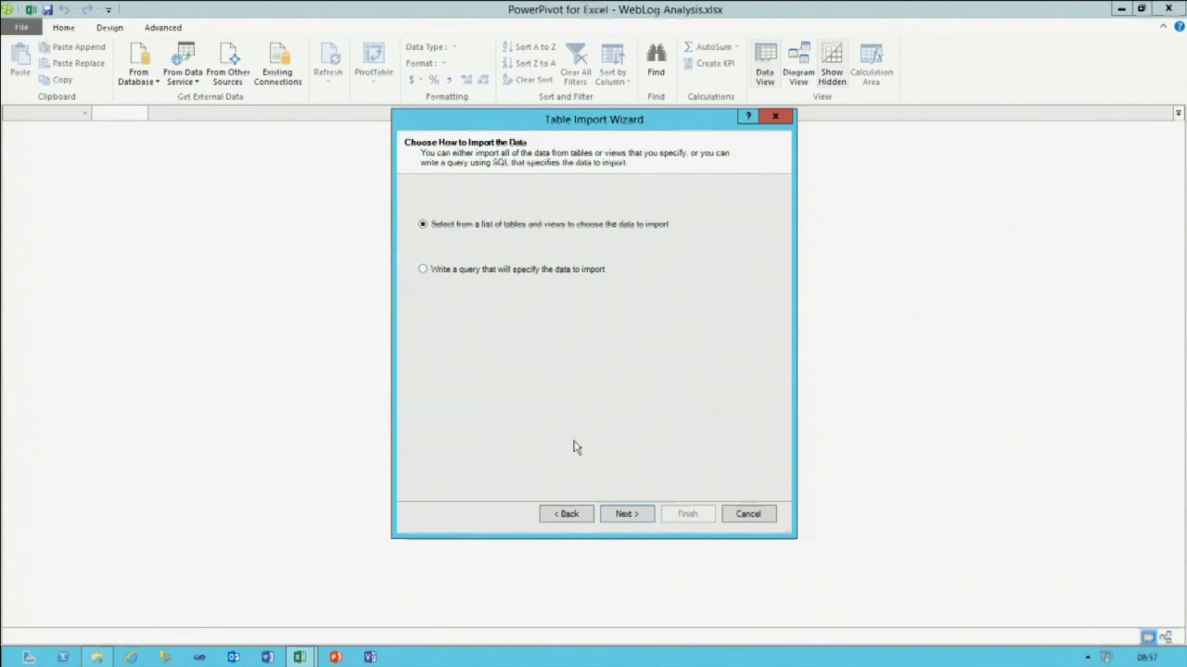
- Preview the weblog table's rows and check the filter on its dateandtime column without applying any changes
left_click(614, 522)
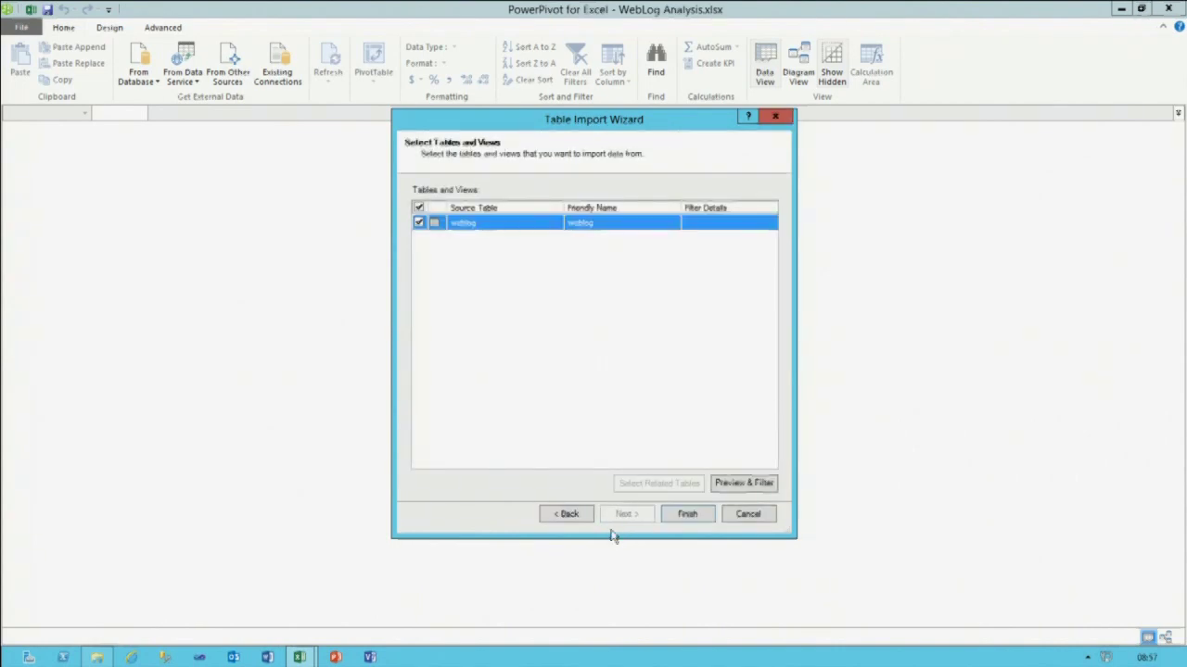
left_click(745, 484)
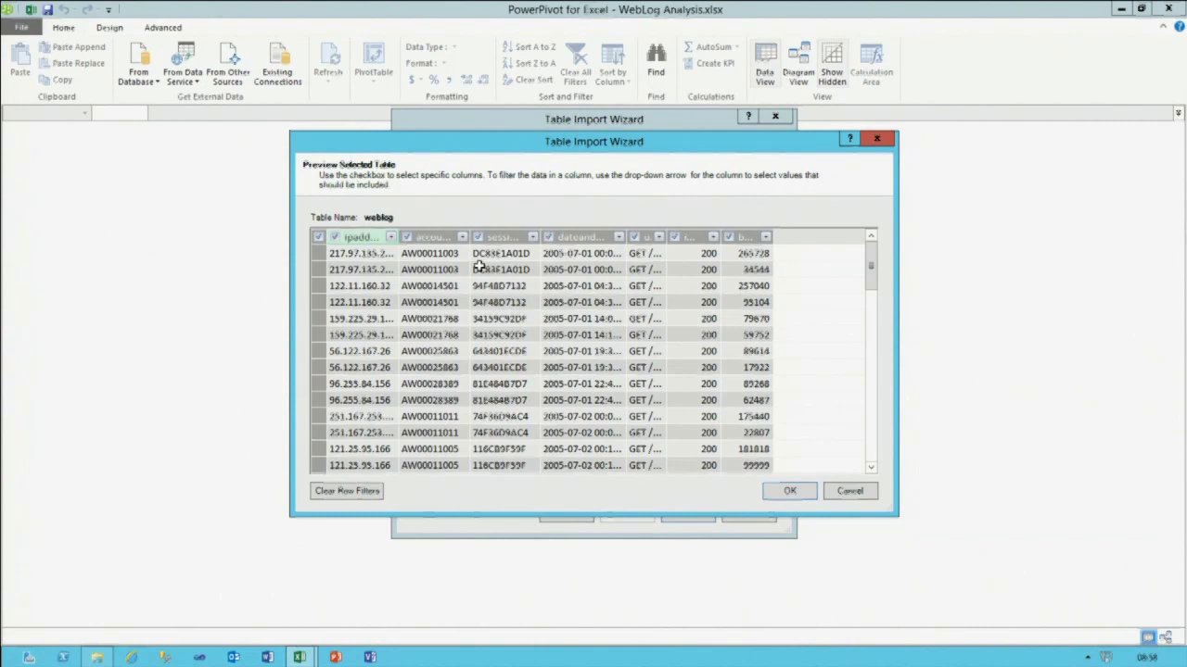
left_click(618, 238)
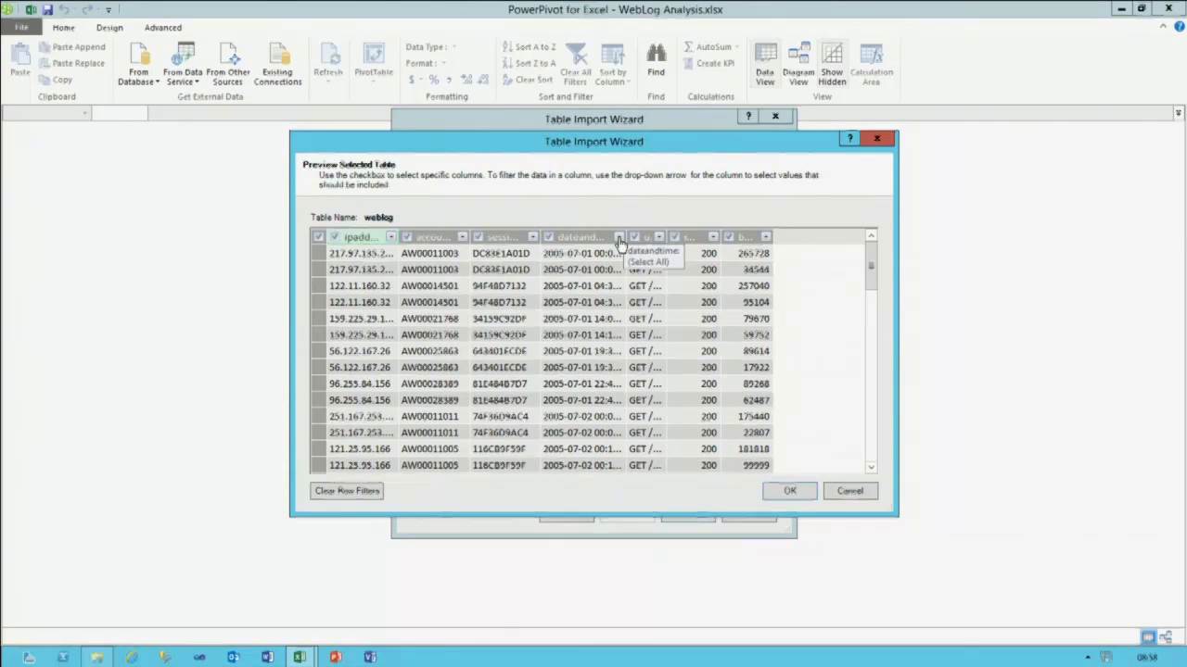
left_click(618, 238)
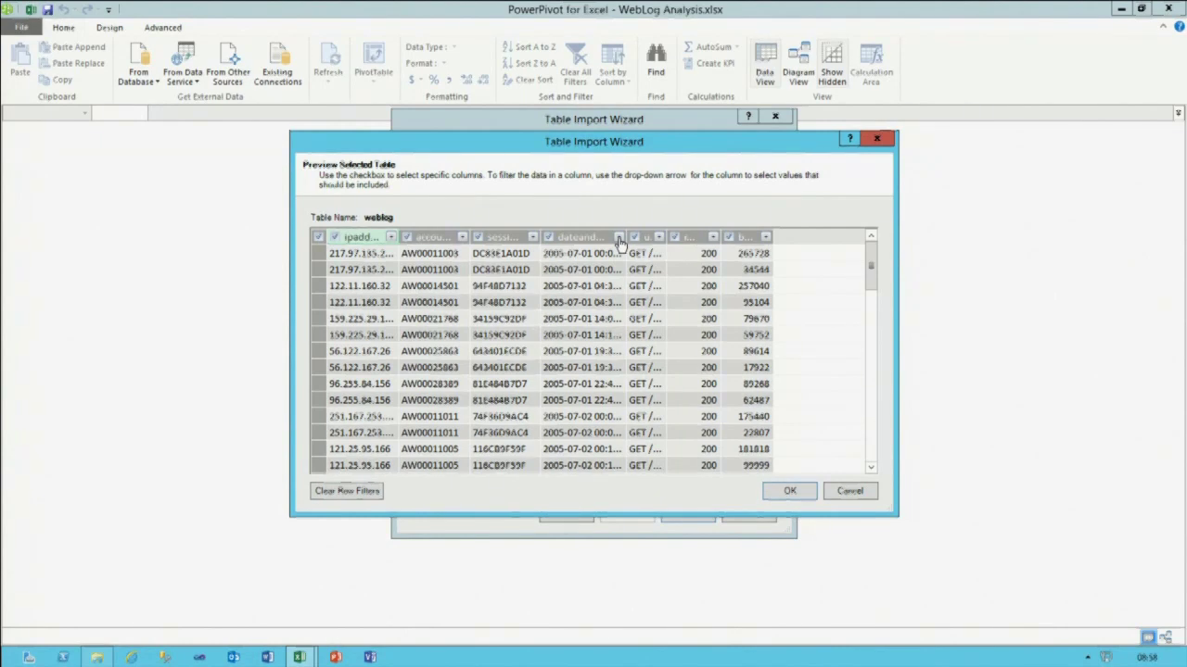
left_click(859, 494)
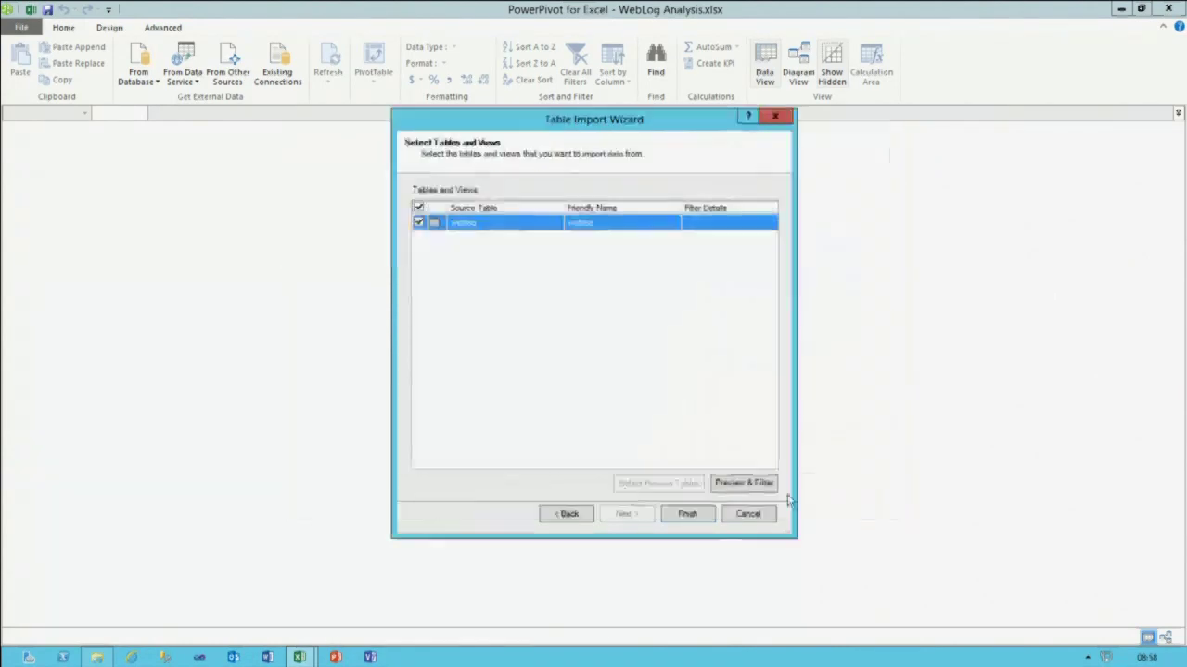
- Switch the import to a written query and set its friendly query name to WebLog
left_click(567, 514)
left_click(438, 271)
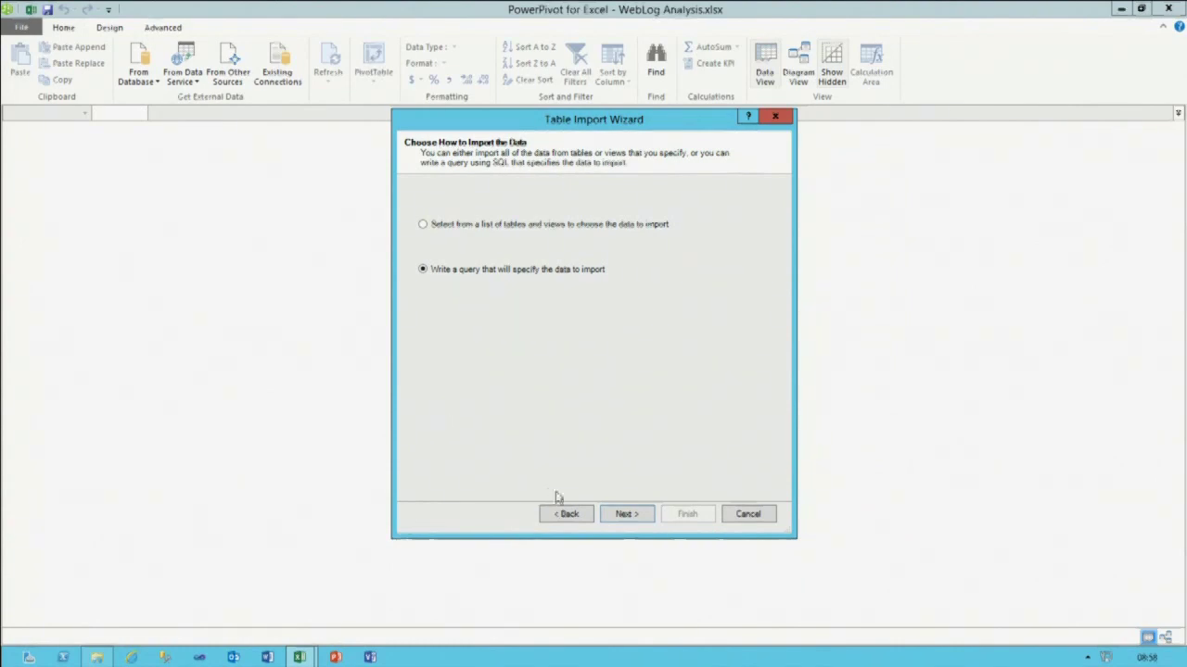
left_click(616, 516)
key("shift+Tab")
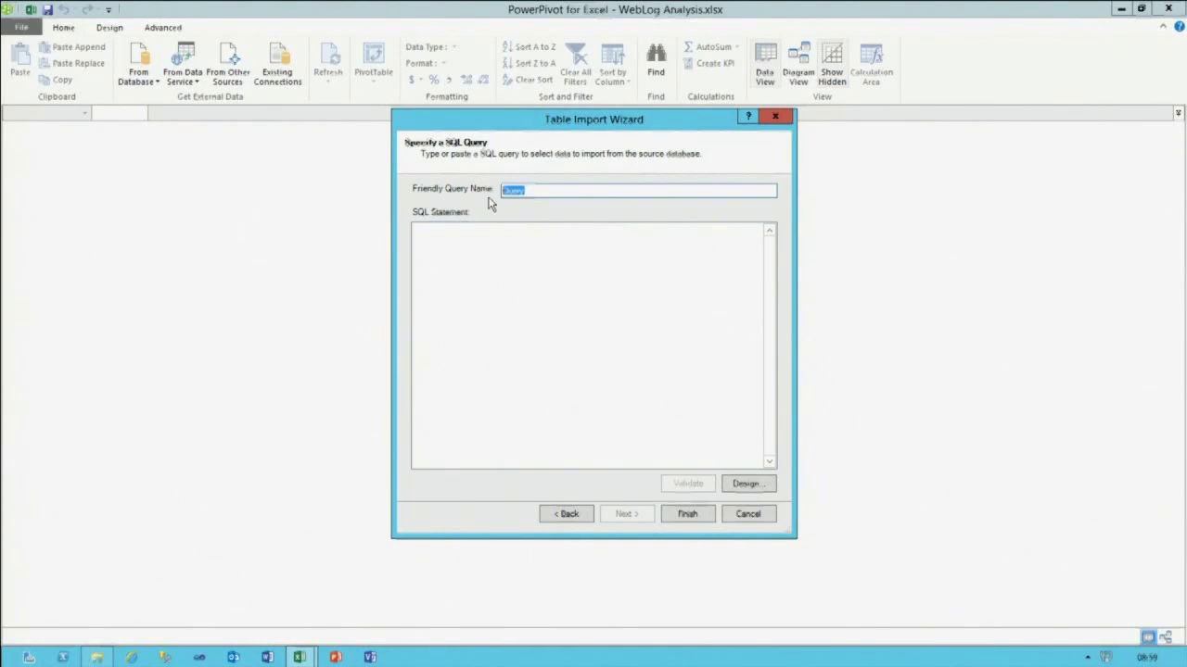
type("WebLog")
- Open Snippets.txt from the Assets folder and copy the full HiveQL SELECT statement
left_click(96, 657)
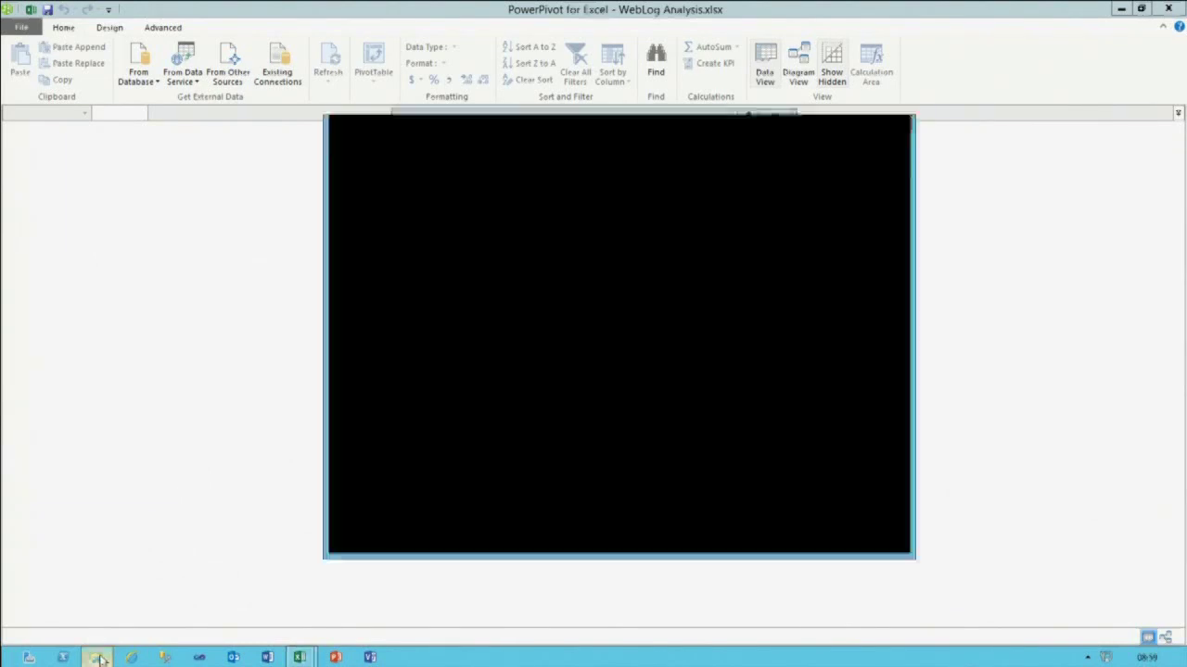
double_click(508, 229)
left_click_drag(215, 261, 65, 180)
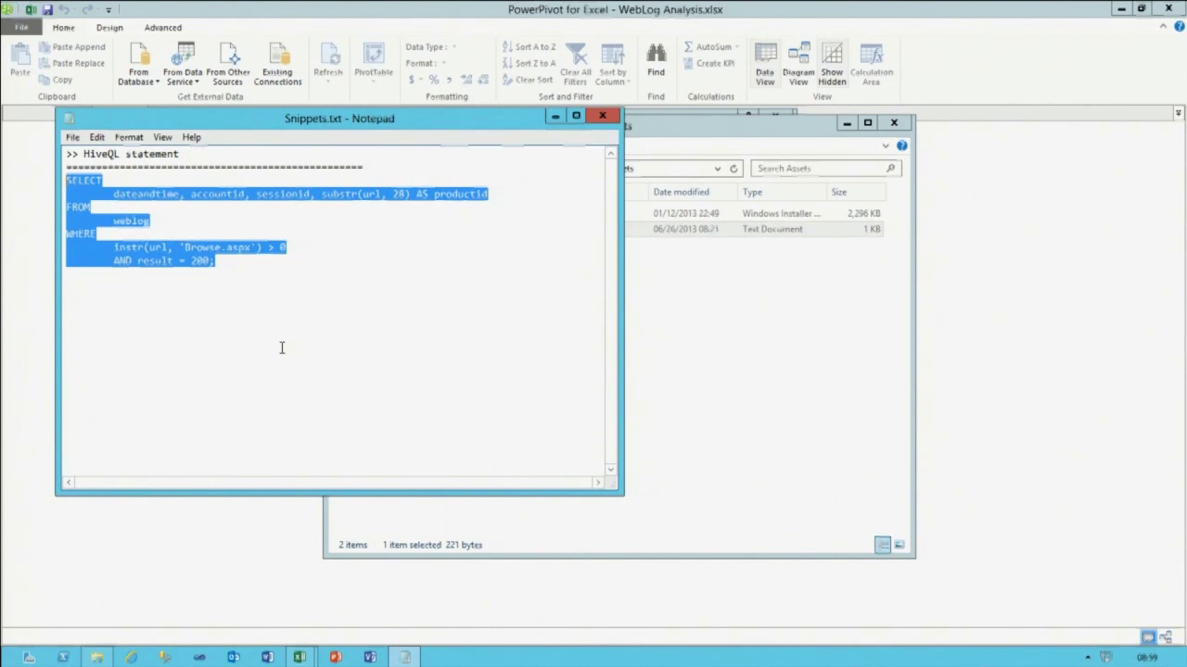
right_click(167, 250)
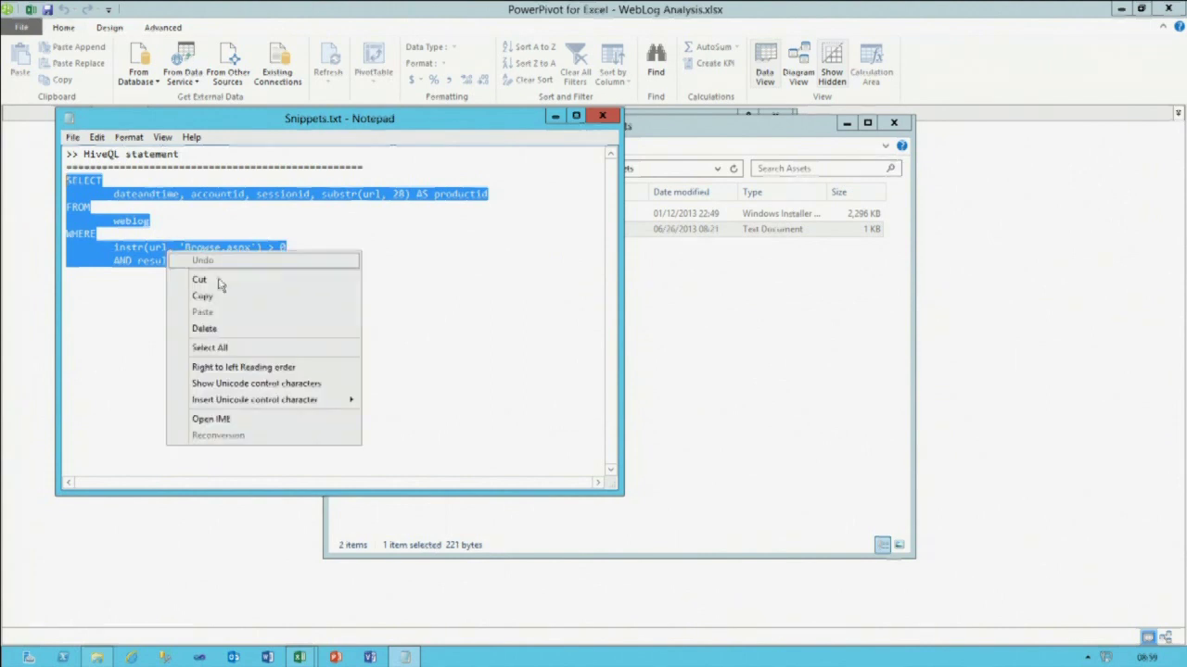
left_click(221, 294)
- Back in PowerPivot, paste the copied HiveQL as the WebLog query's SQL statement and run the import to completion
mouse_move(298, 657)
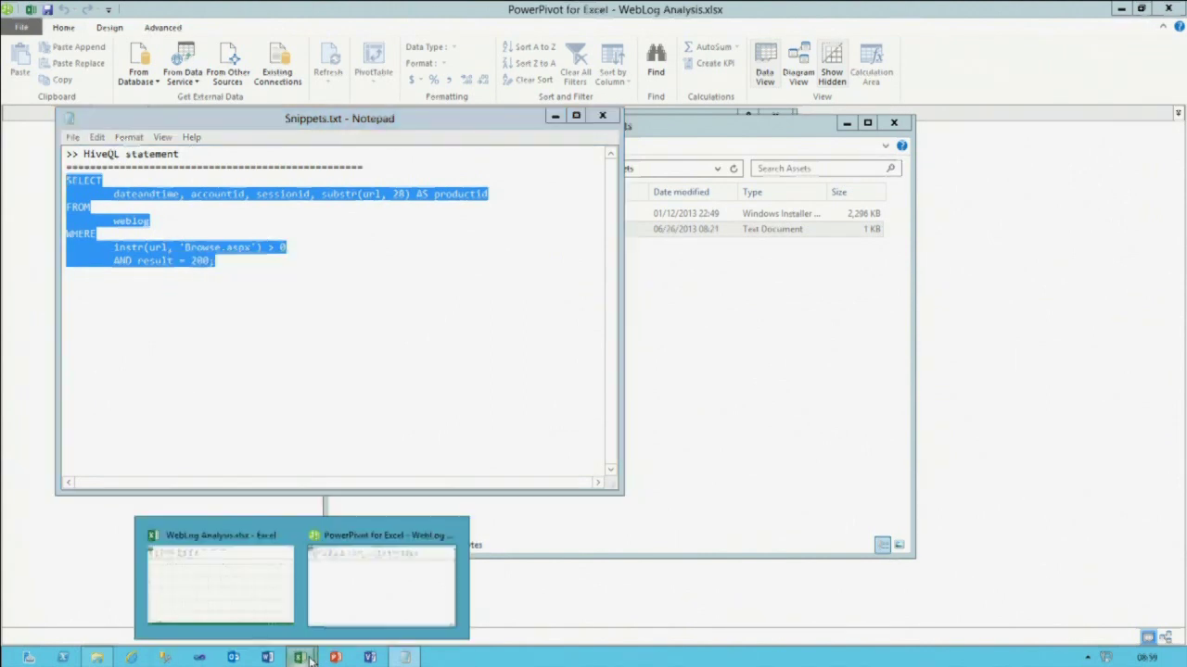
left_click(361, 608)
right_click(521, 344)
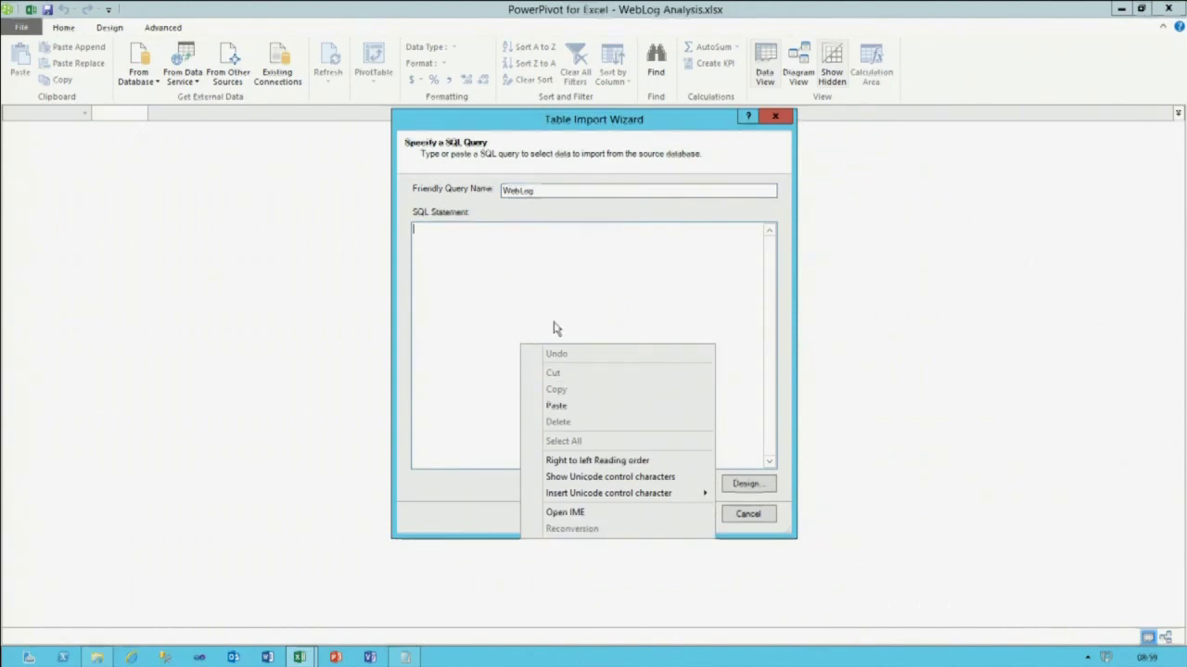
left_click(575, 406)
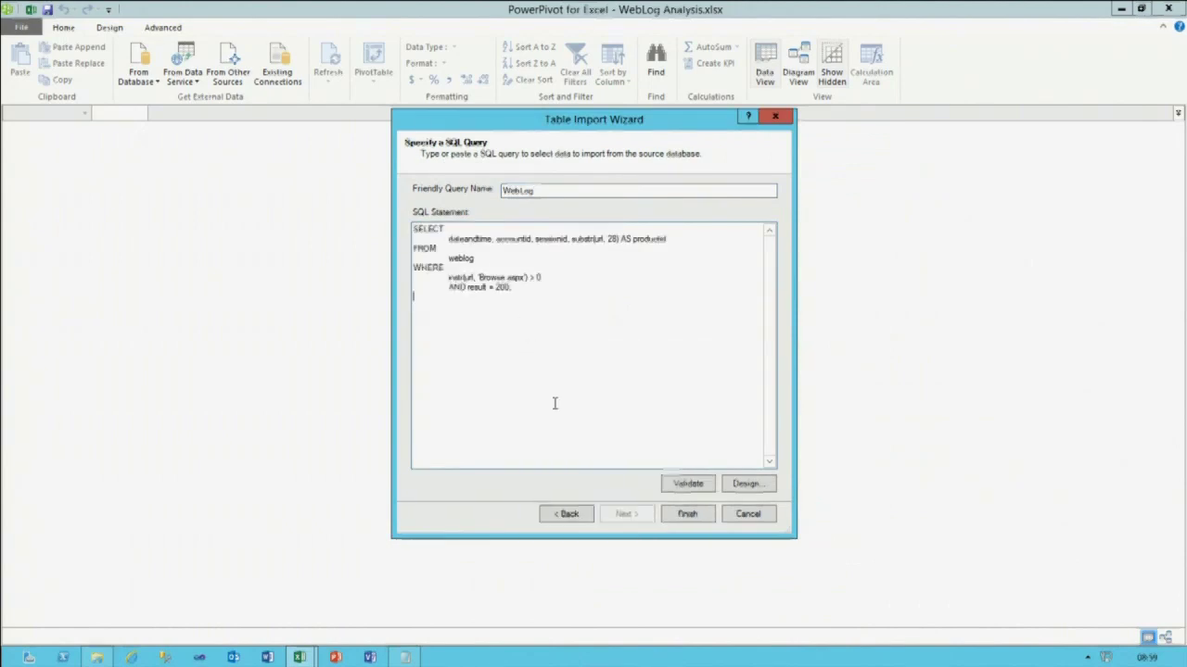
left_click(675, 519)
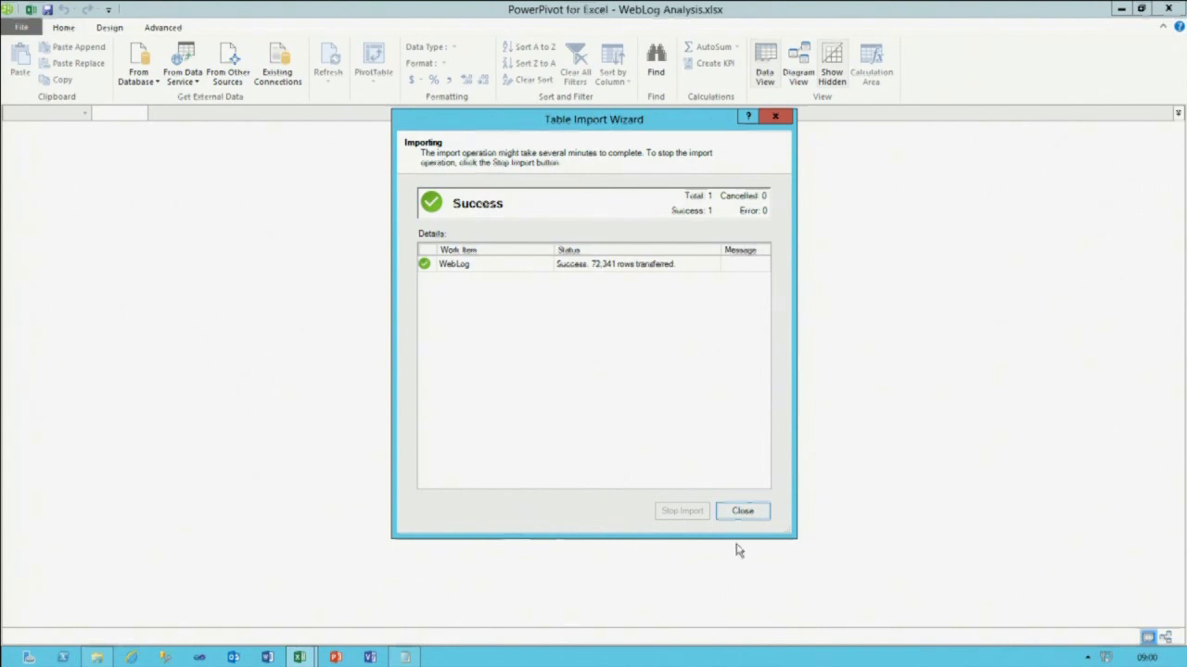
key("Return")
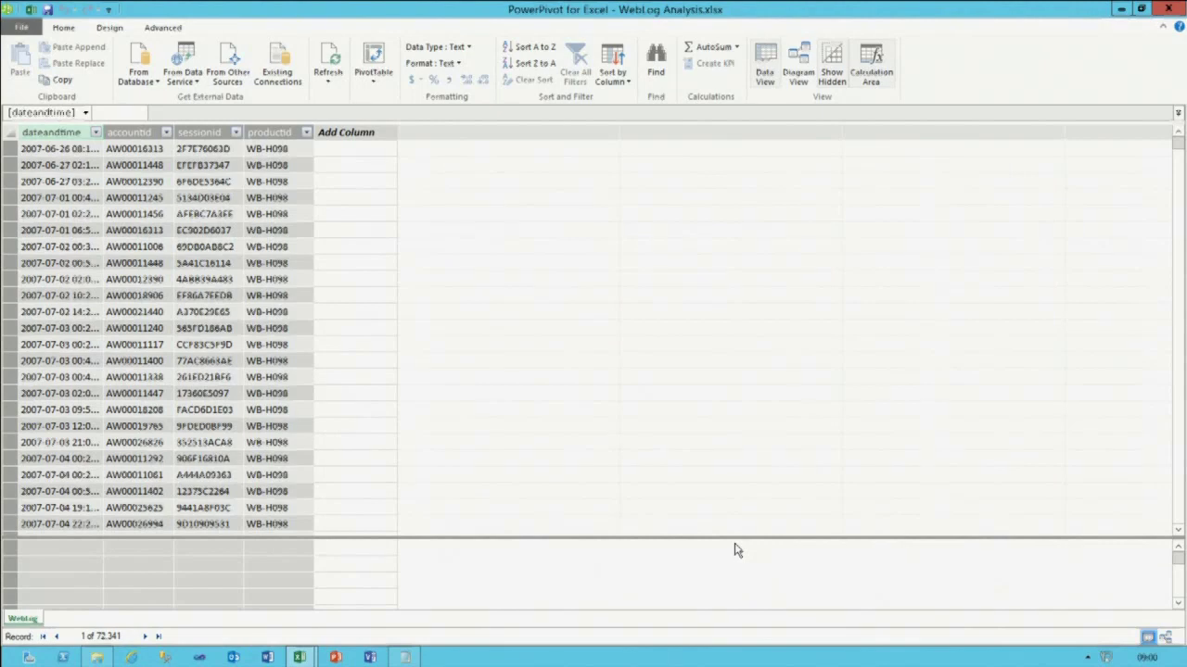
- Save the WebLog Analysis workbook and check its file size in the workbook properties
left_click(52, 11)
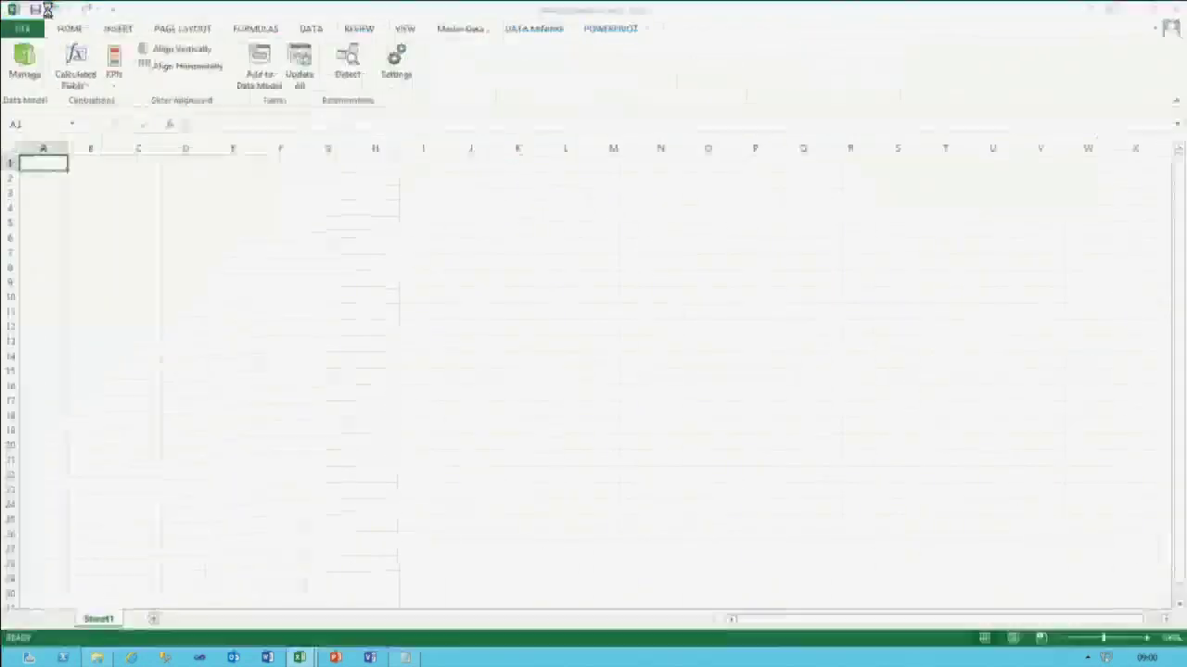
left_click(23, 30)
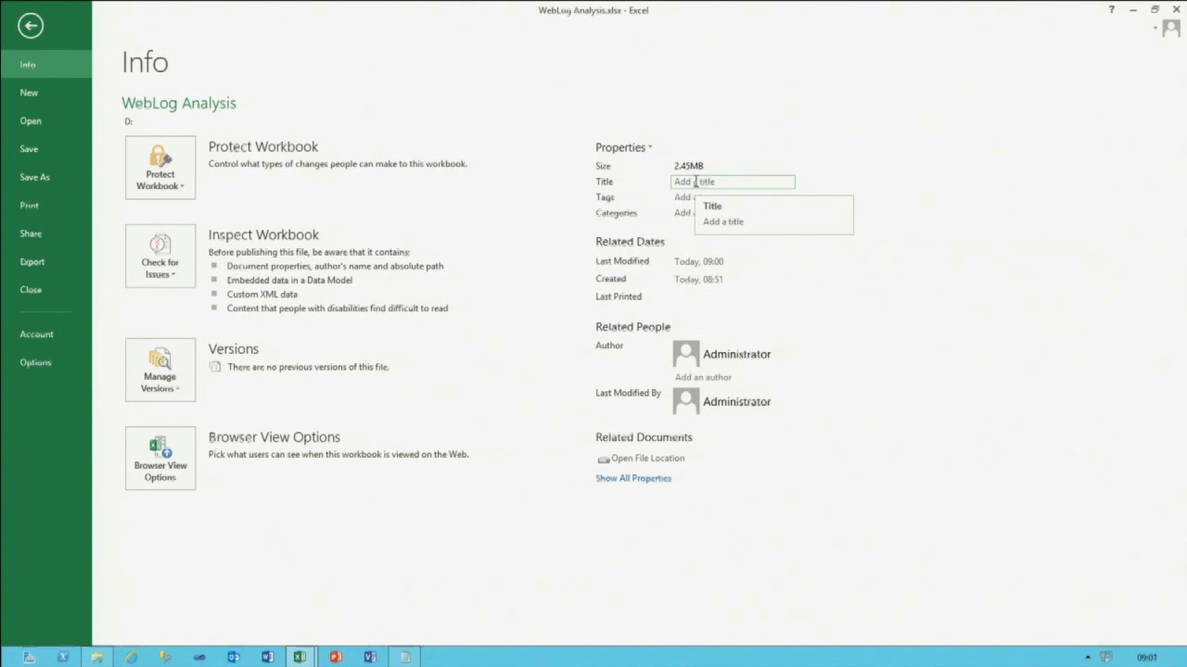
left_click(30, 26)
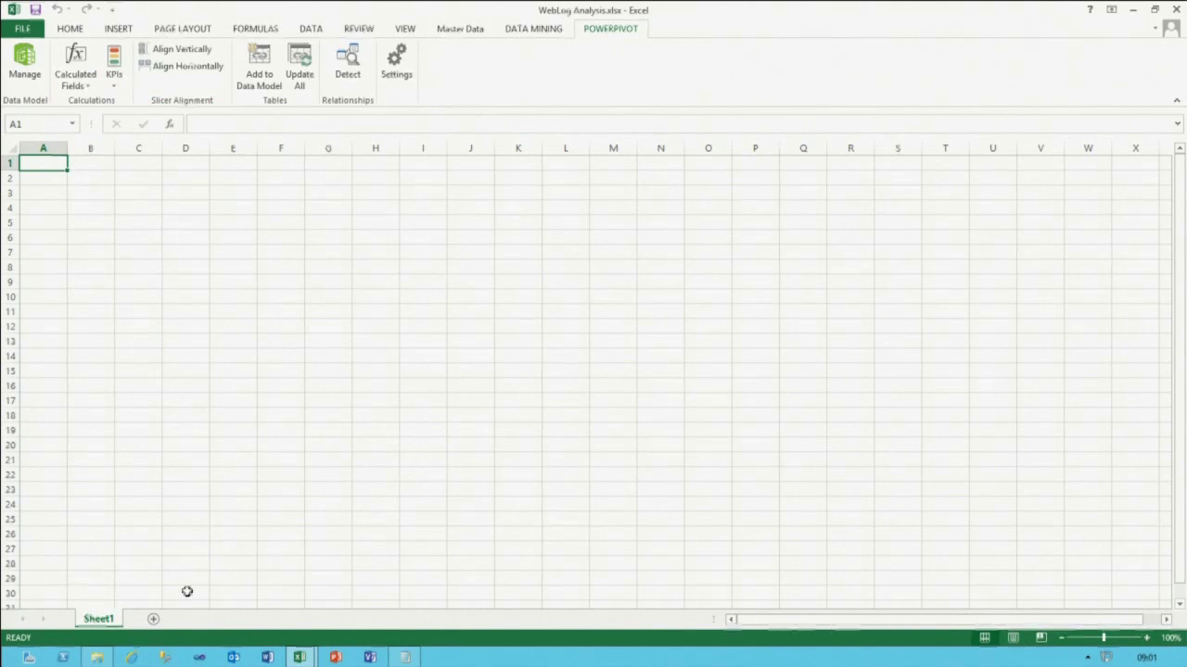
- Show the PowerPivot data model in Diagram View and move the WebLog table away from the canvas corner
mouse_move(299, 657)
left_click(384, 597)
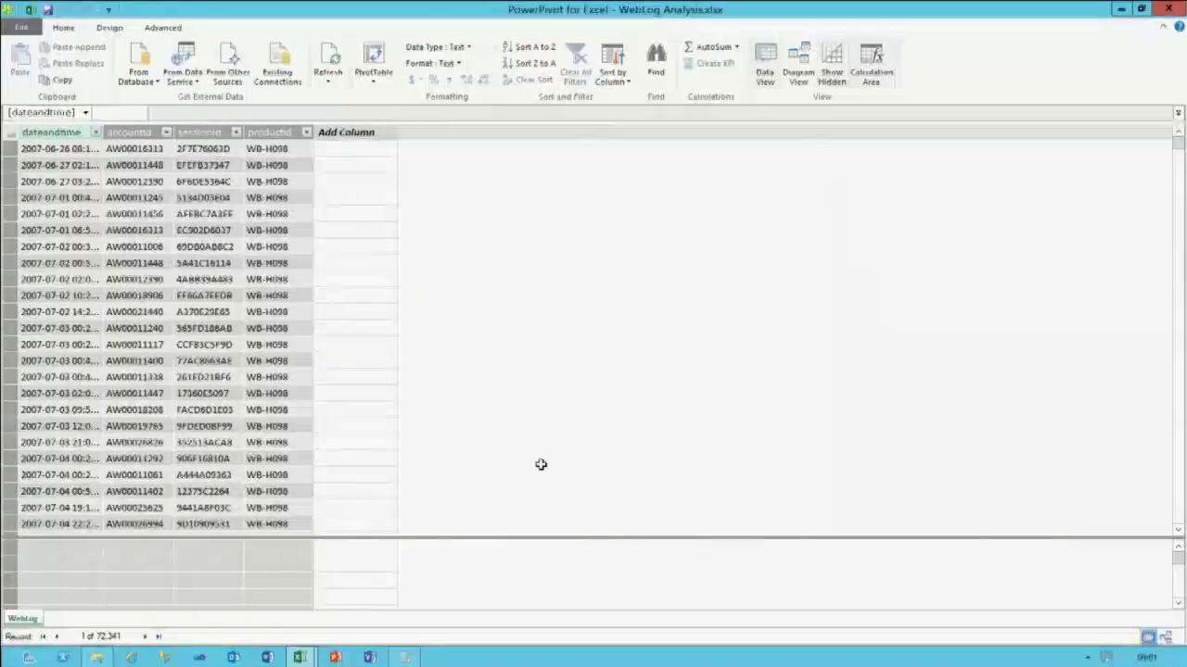
left_click(1165, 638)
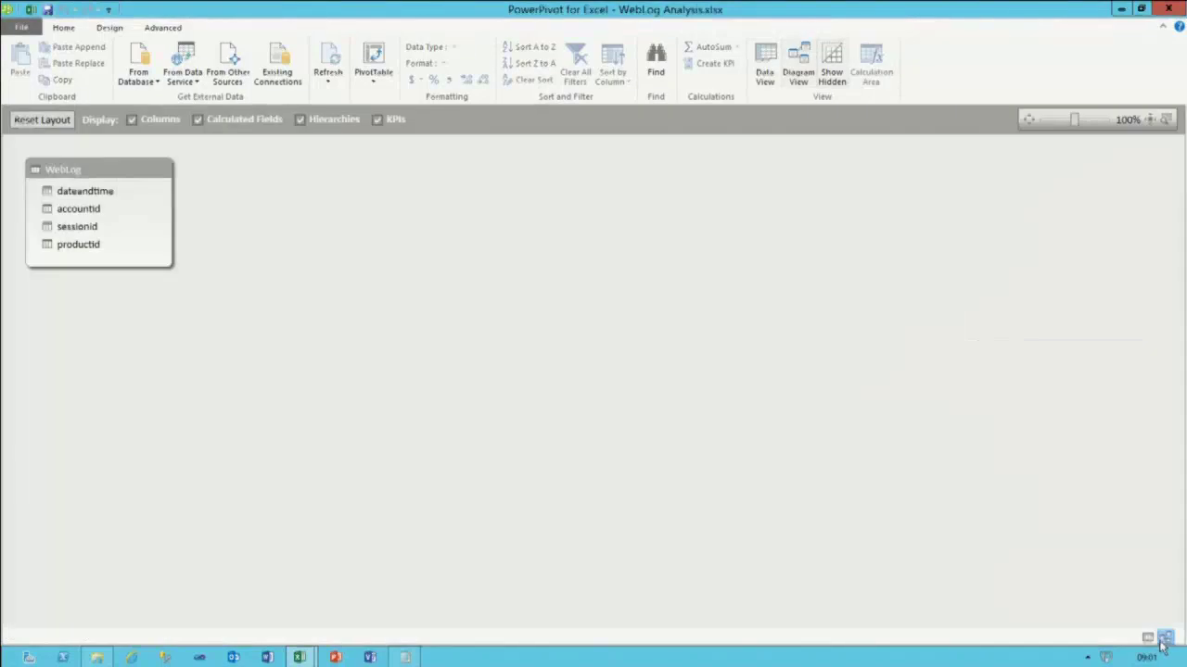
left_click_drag(101, 174, 304, 247)
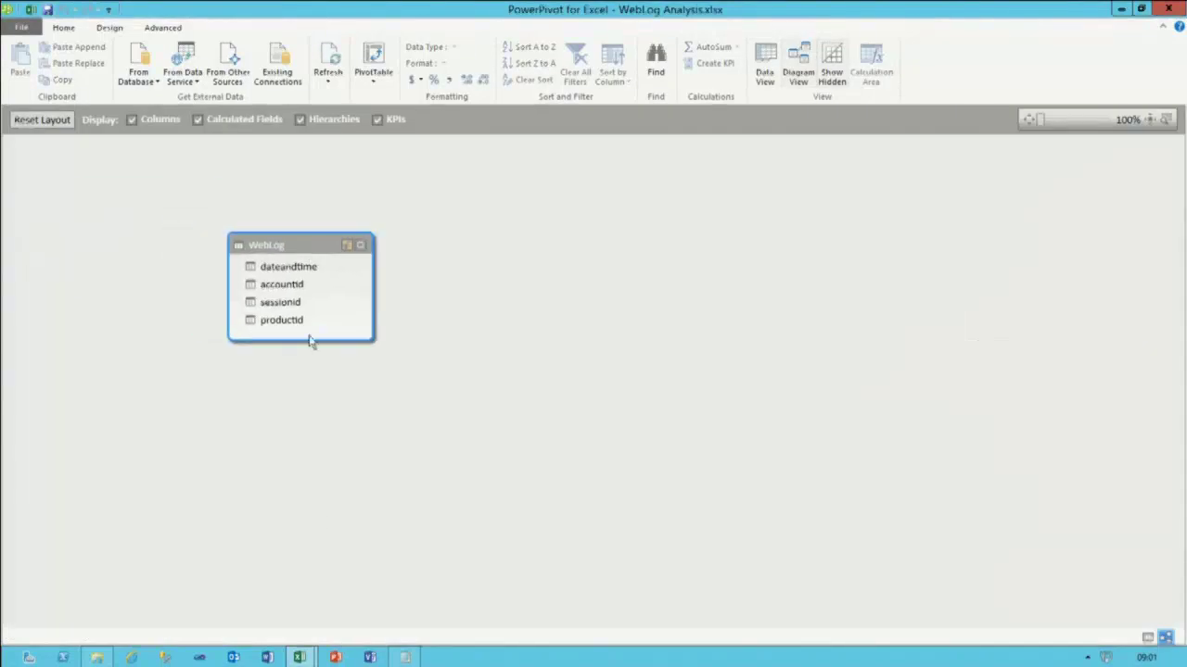
- Select WebLog's accountid, sessionid, productid and dateandtime columns one after another, and move the table further toward the canvas centre
left_click(289, 287)
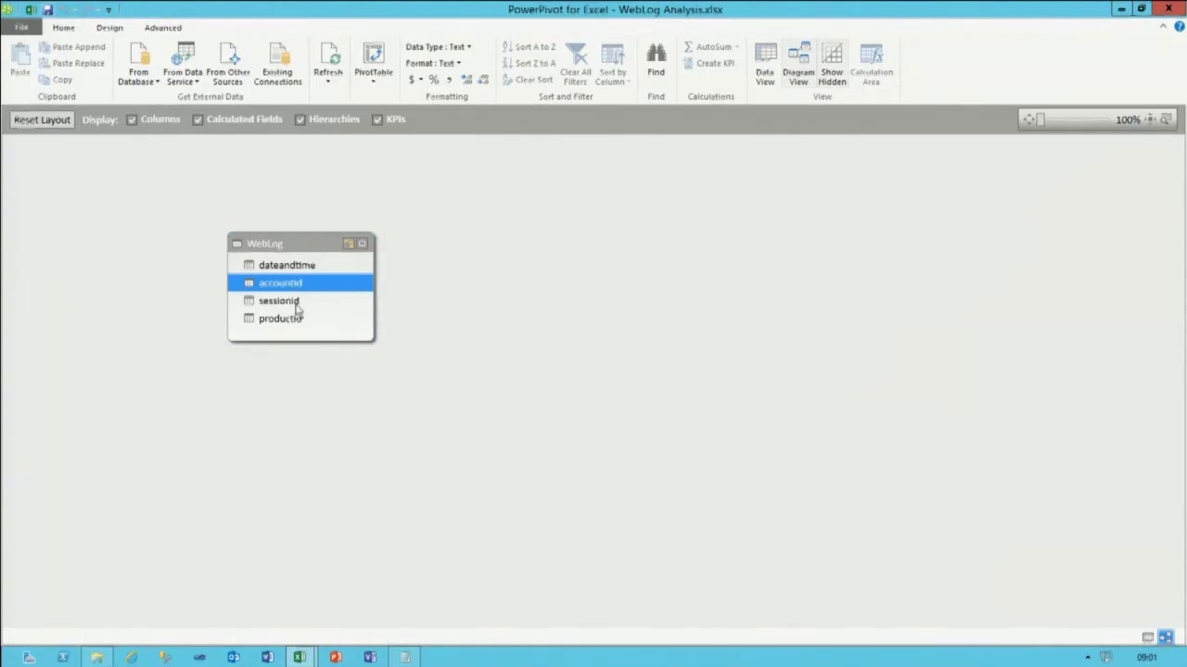
left_click(296, 306)
left_click(297, 324)
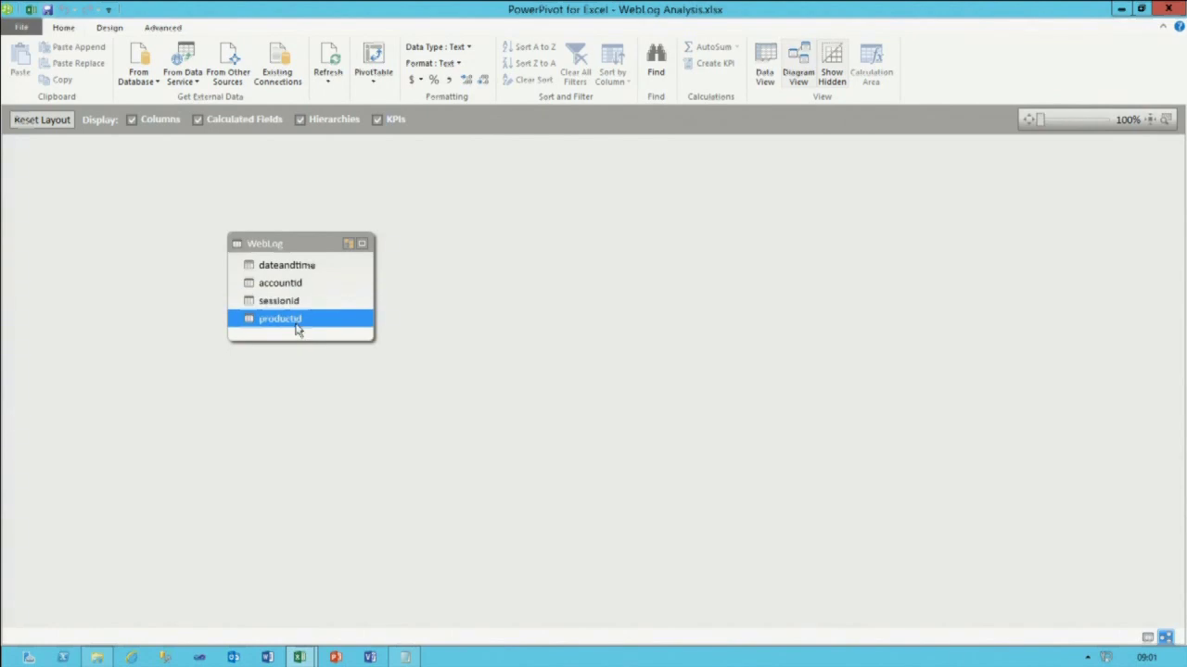
left_click(307, 271)
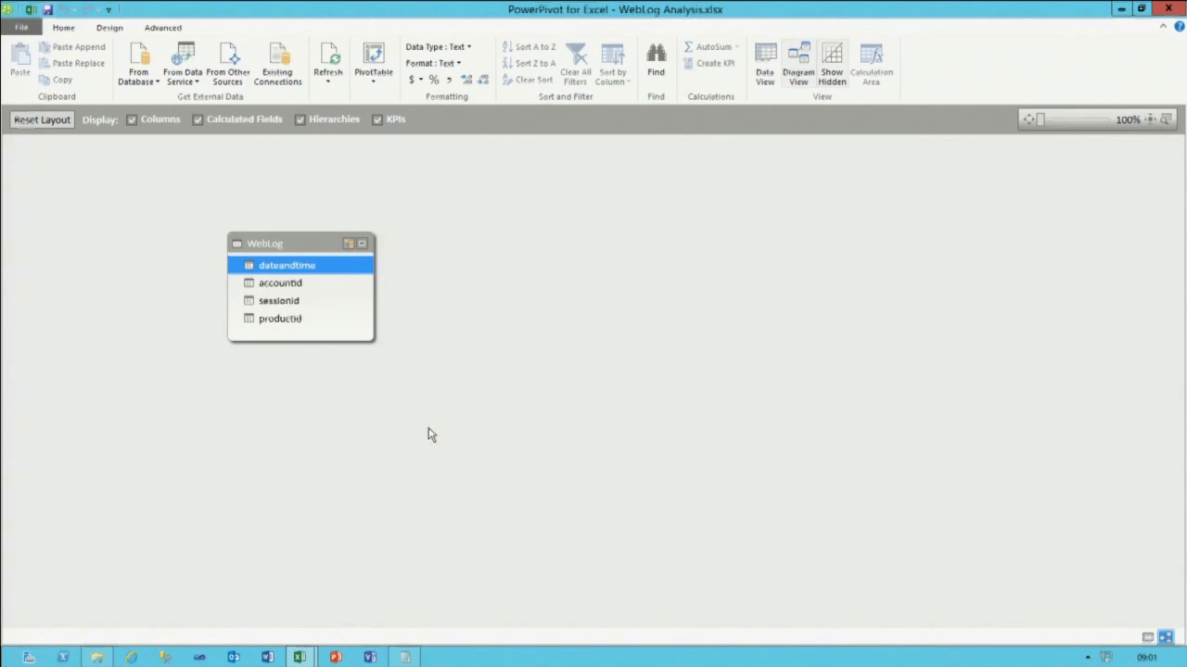
left_click_drag(296, 247, 355, 307)
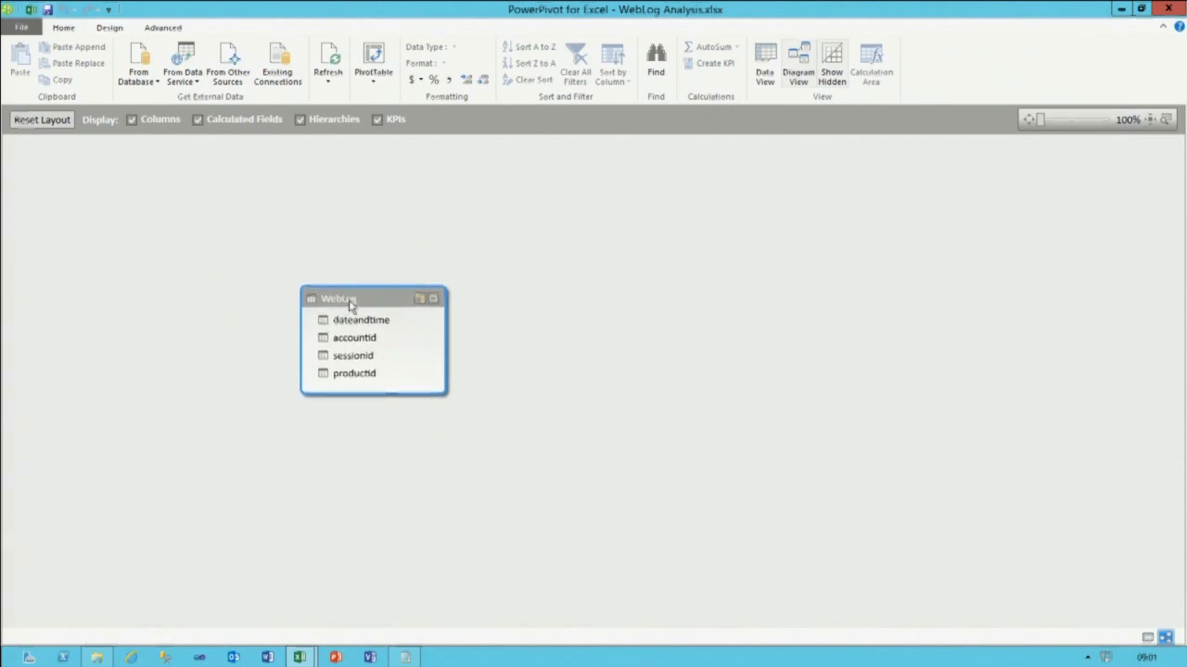
- Start a SQL Server table import with localhost as the server name and try to list its databases
left_click(153, 85)
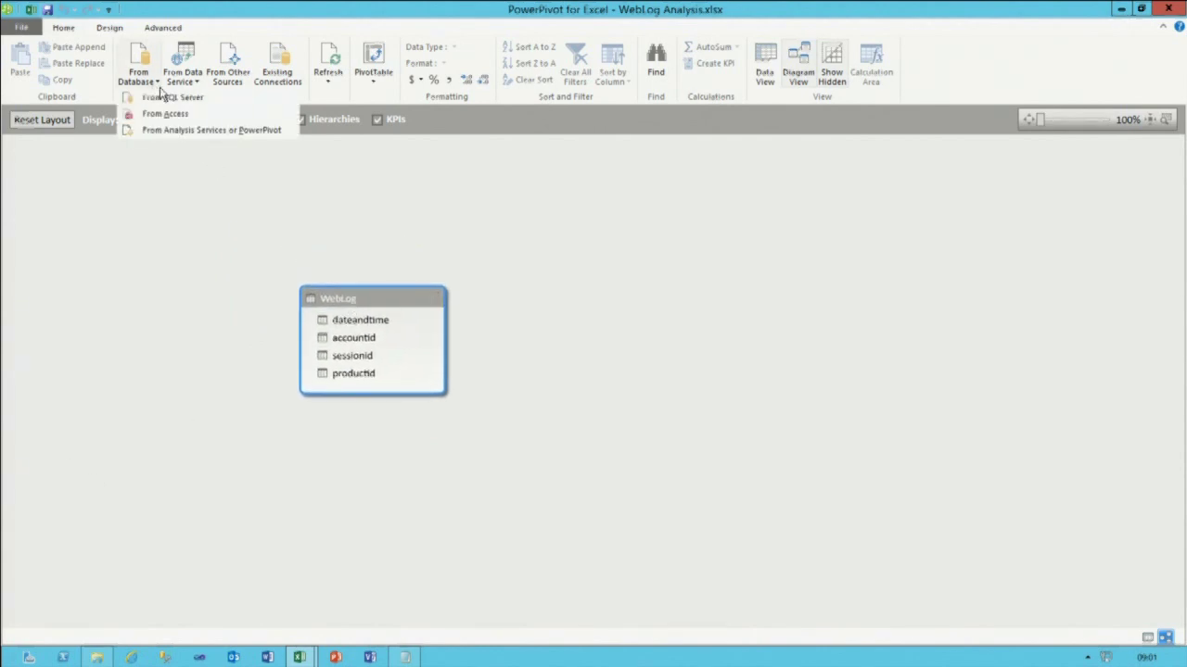
left_click(184, 100)
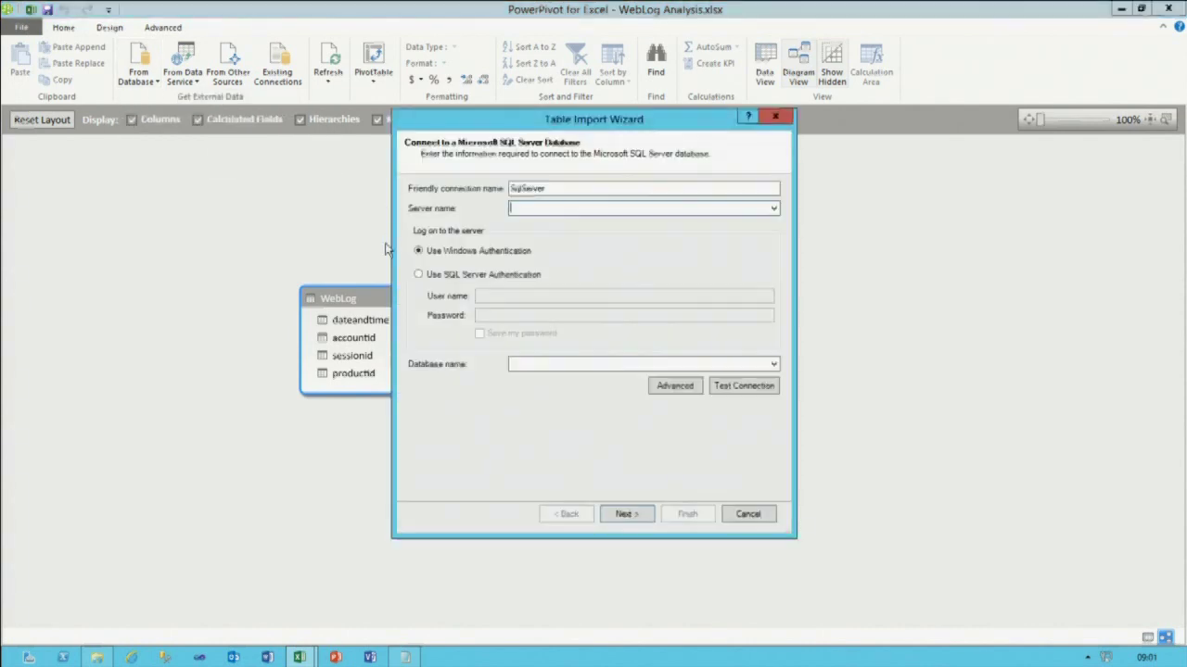
type("localhost")
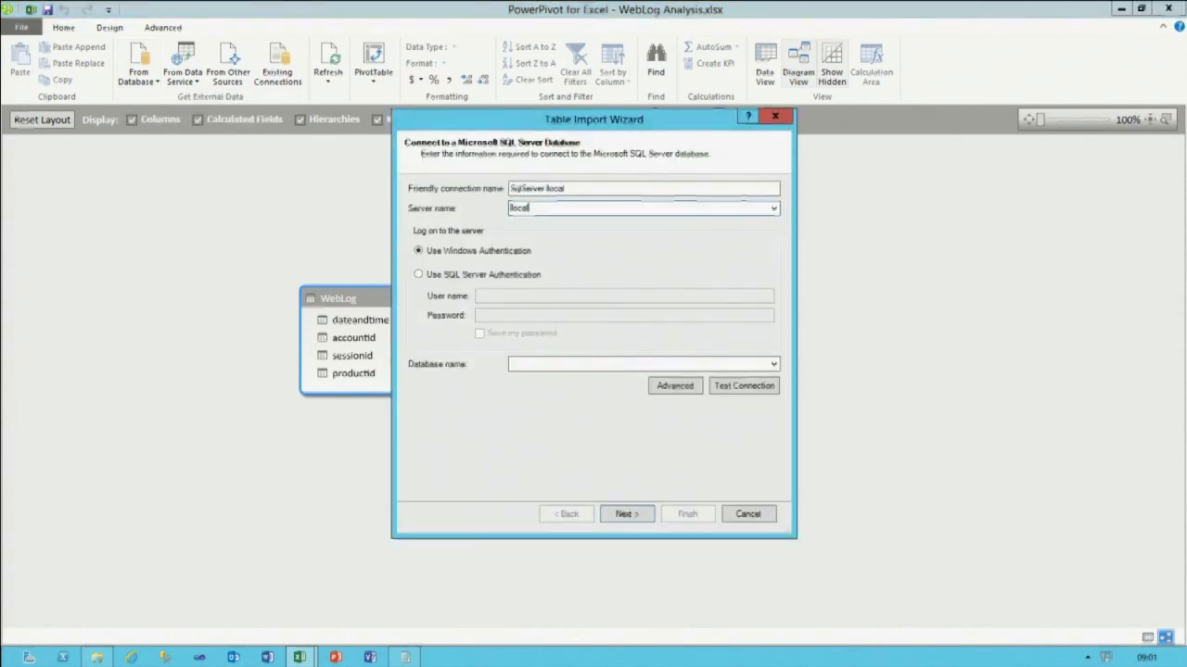
left_click(773, 364)
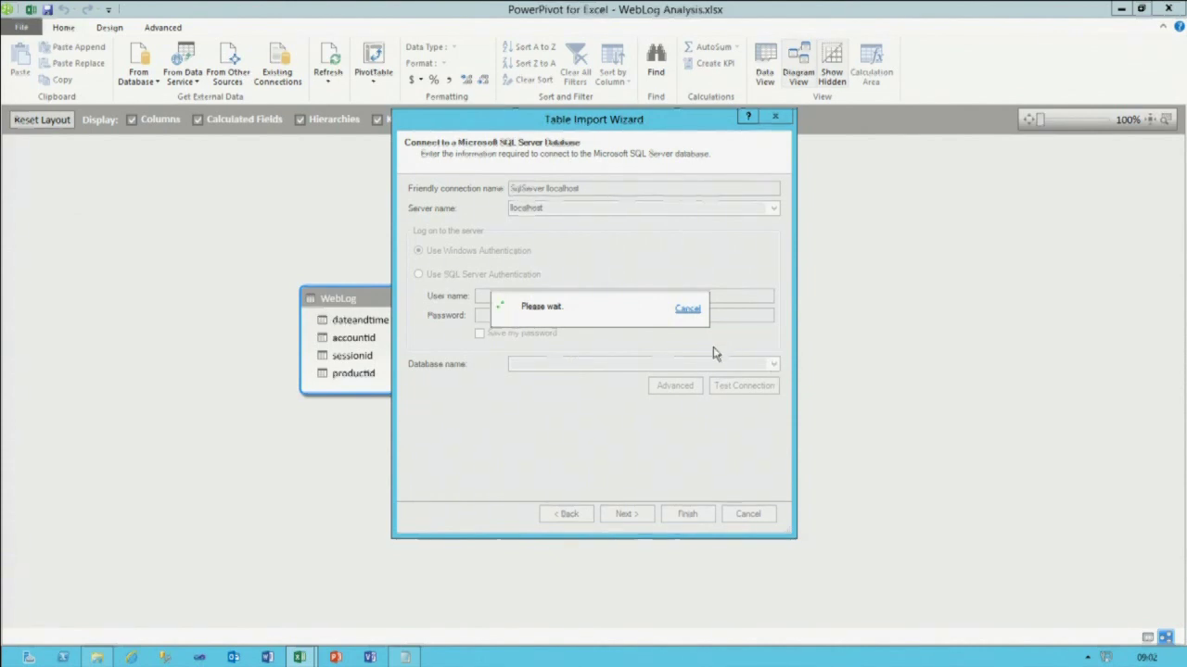
- Cancel the pending wait, select the AdventureWorksDW2012 database on localhost, and shorten the friendly connection name to AdventureWorksDW2012
left_click(688, 309)
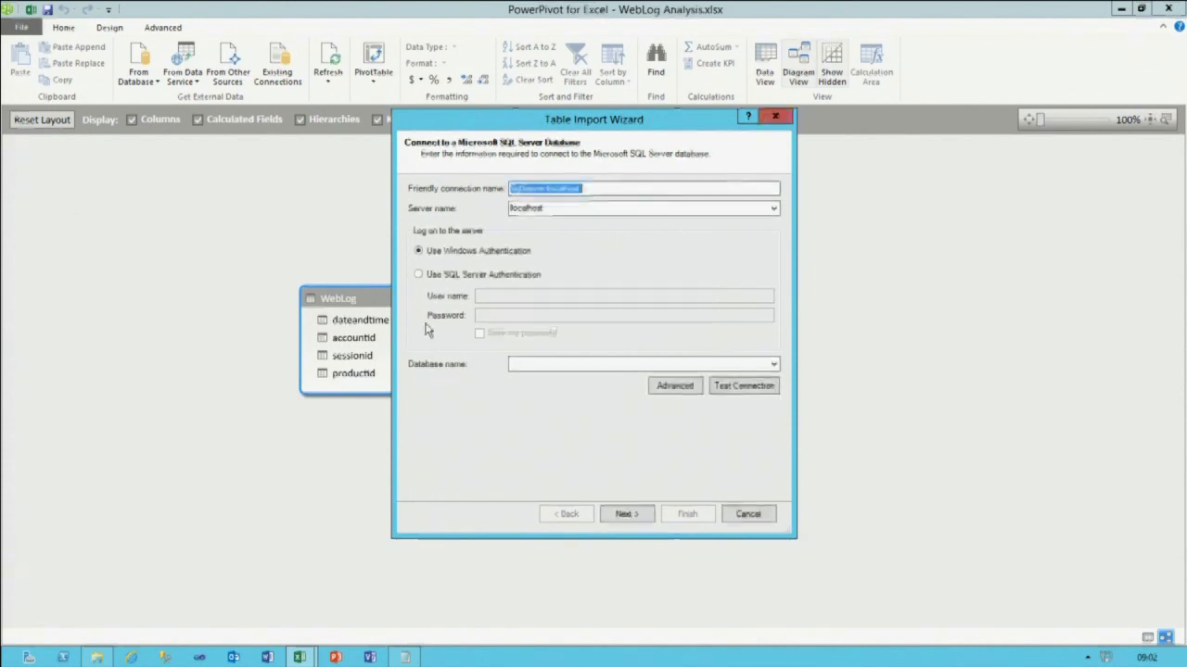
double_click(556, 208)
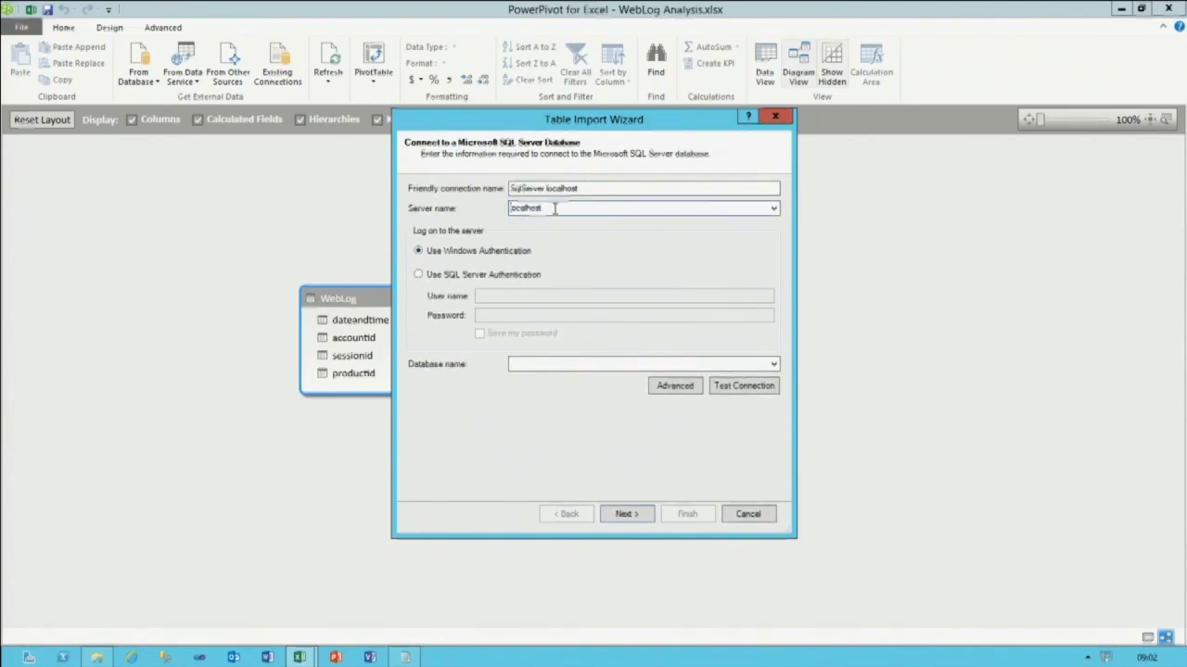
left_click(553, 363)
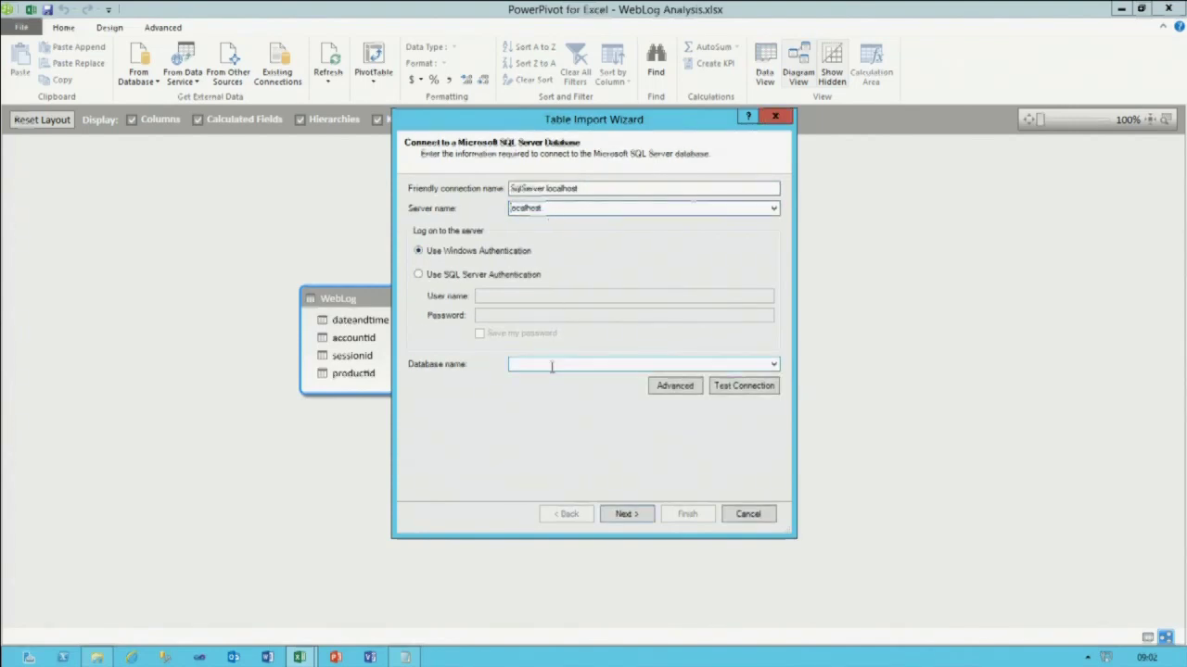
left_click(773, 363)
left_click(626, 392)
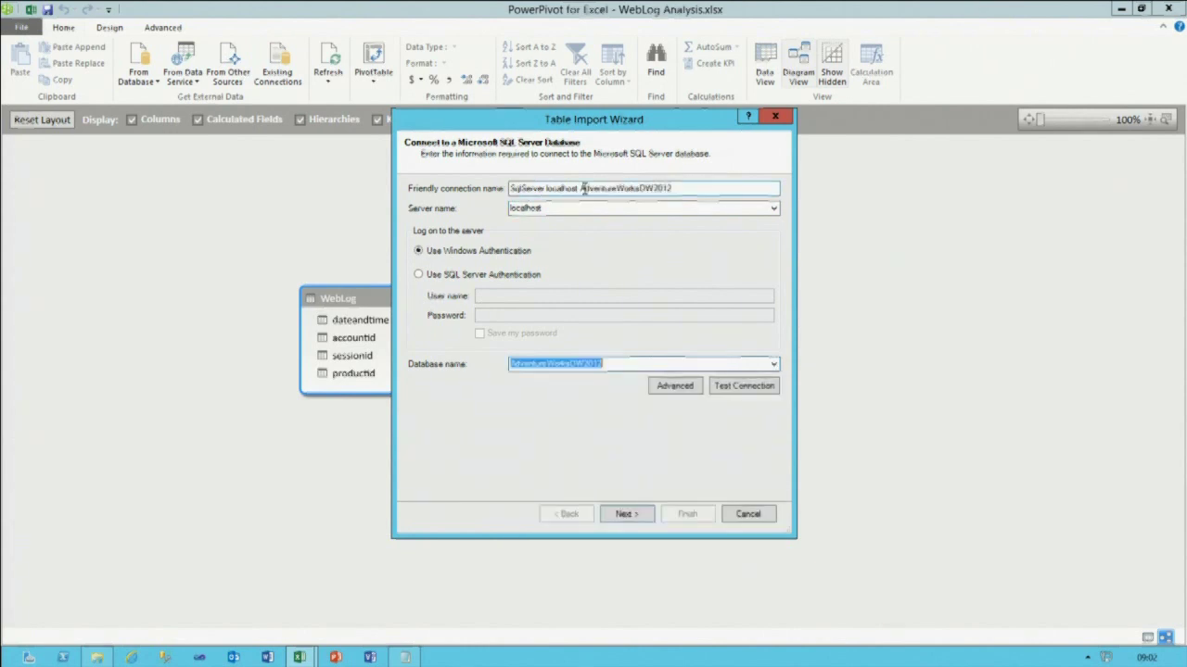
left_click_drag(584, 188, 413, 192)
key("Delete")
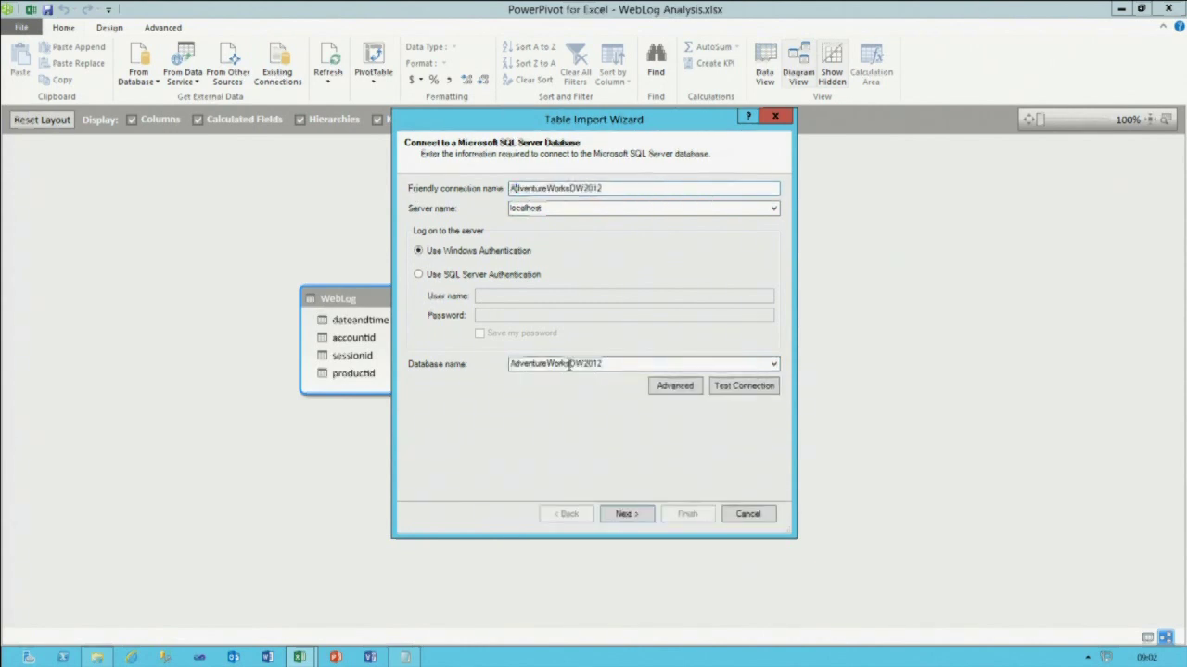
left_click(626, 513)
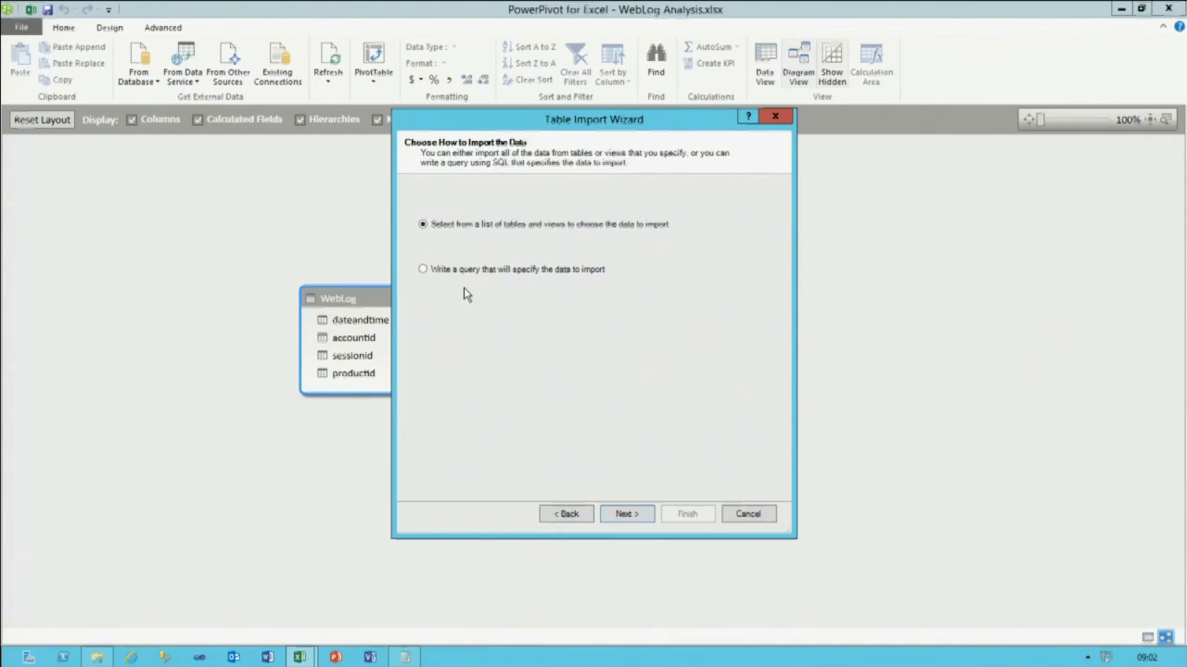
- Choose to import with a written query instead of the table list, name the query Customer, and open its query designer
left_click(622, 513)
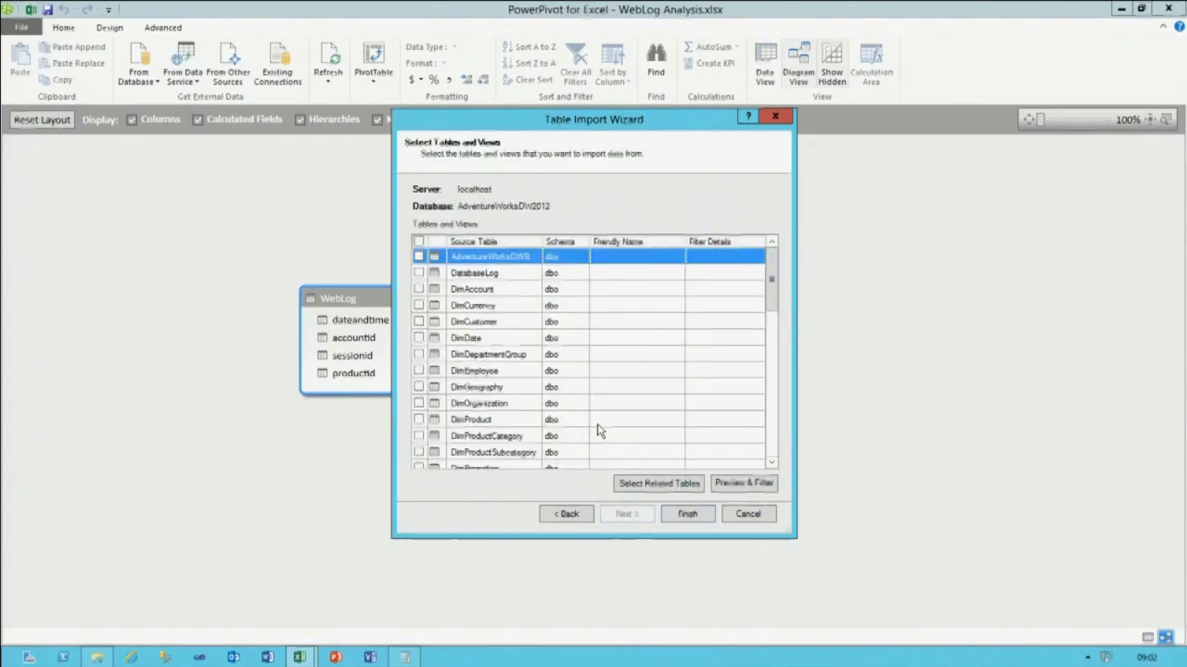
left_click(579, 517)
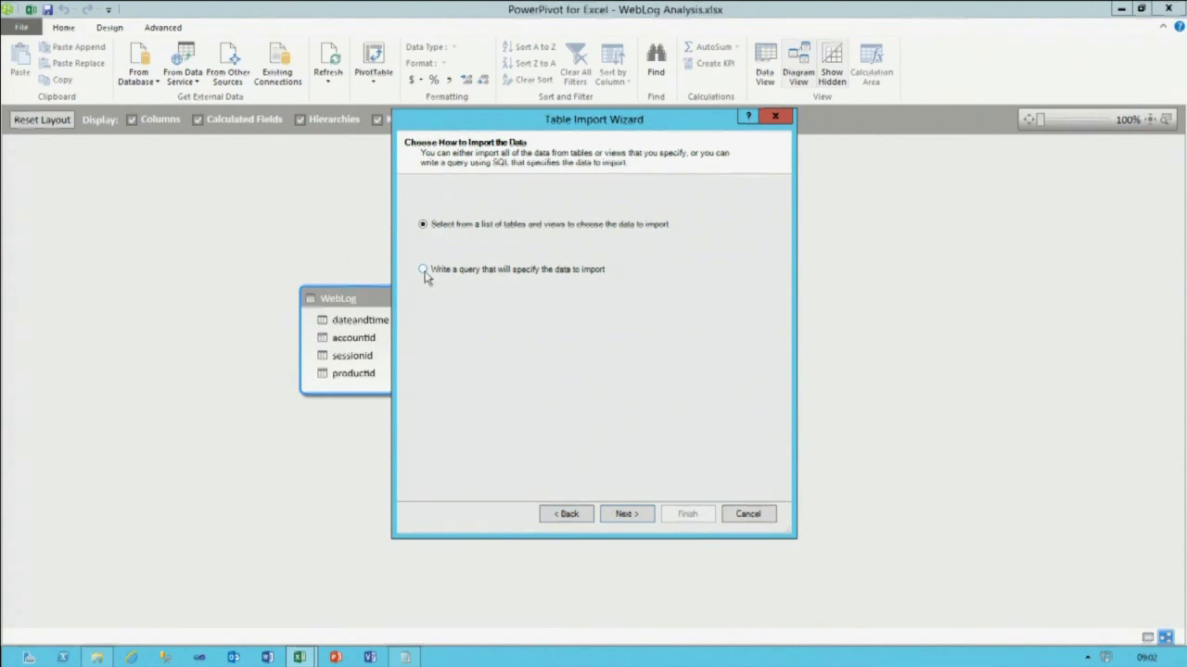
left_click(424, 270)
left_click(626, 514)
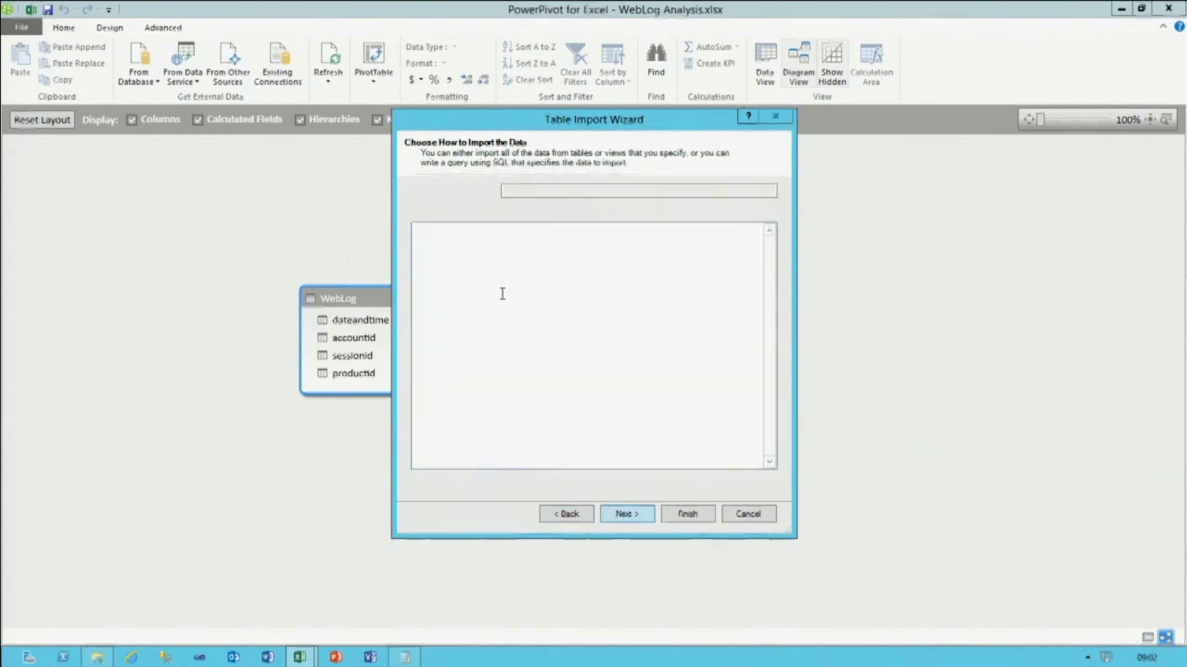
type("Customer")
left_click(744, 486)
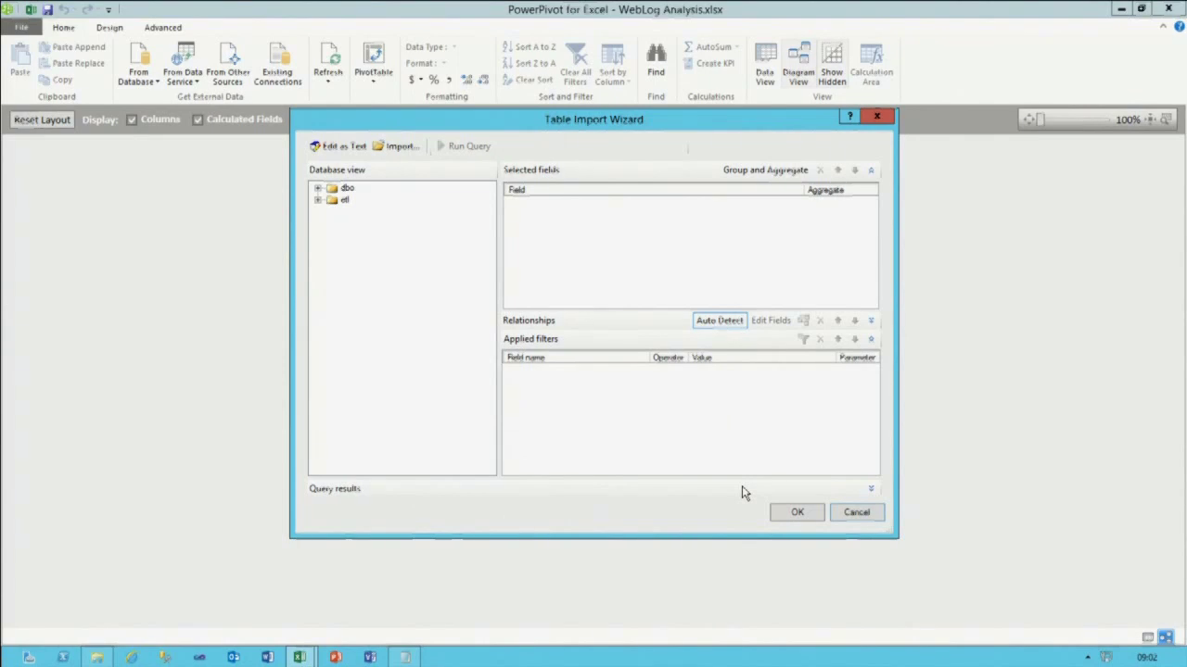
- Add the CustomerAlternateKey, FirstName, LastName and Gender fields of the dbo table DimCustomer to the query
left_click(317, 188)
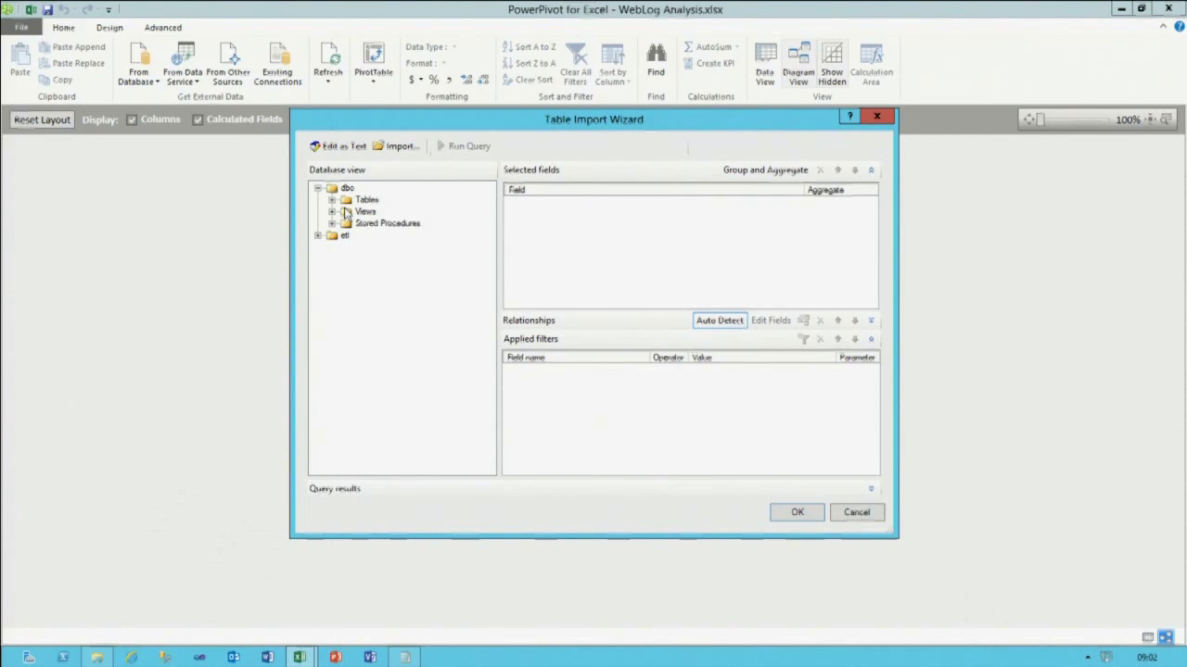
left_click_drag(453, 128, 415, 184)
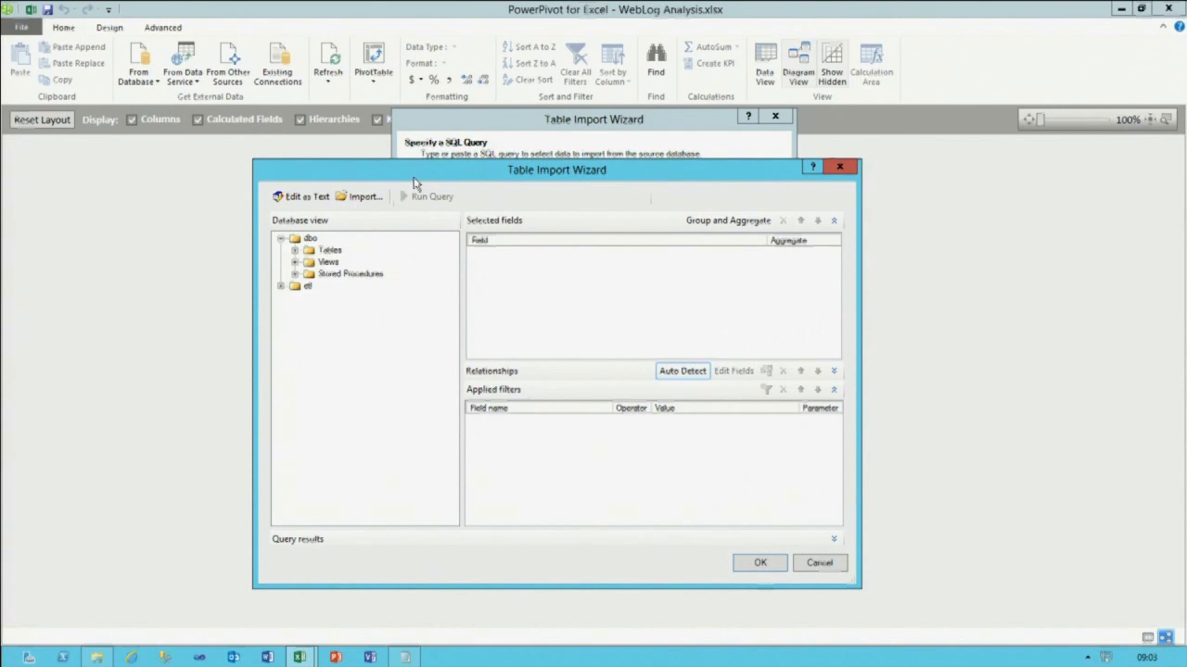
left_click(294, 251)
scroll(454, 339, "down", 1)
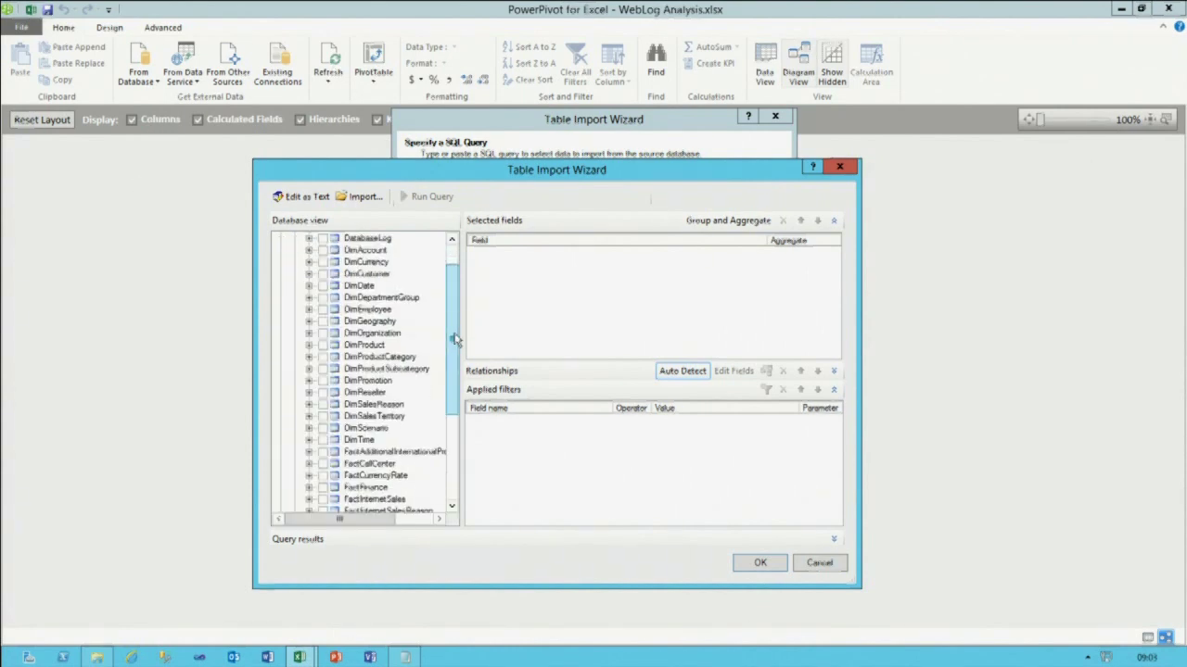
left_click(308, 274)
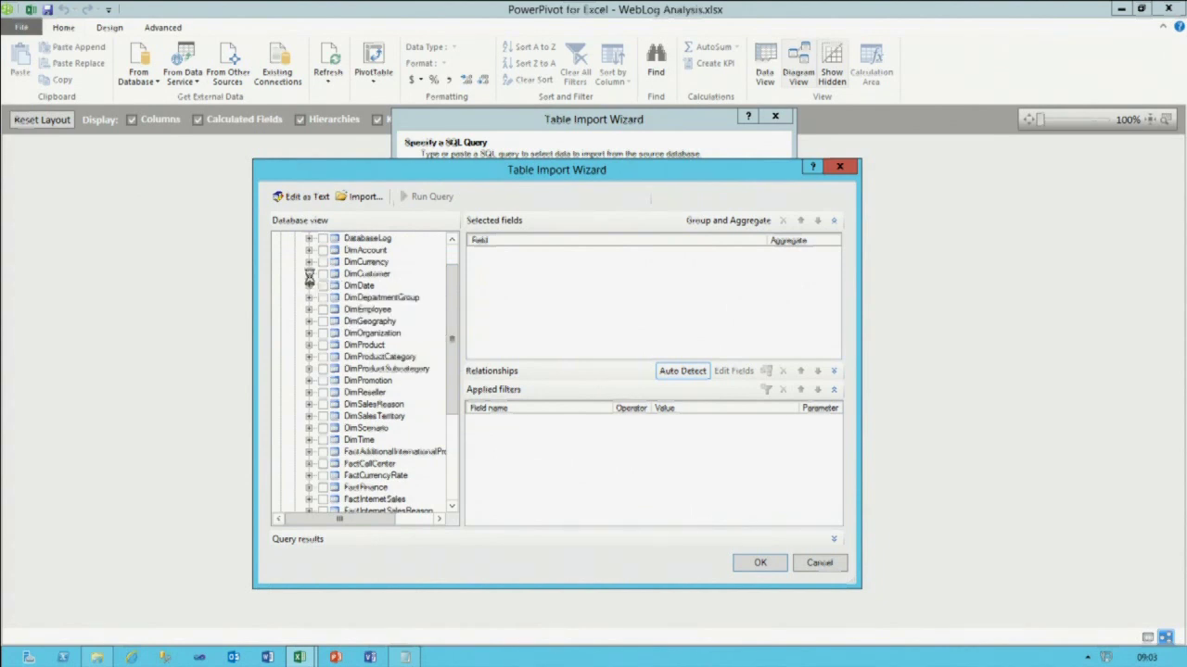
scroll(451, 290, "up", 1)
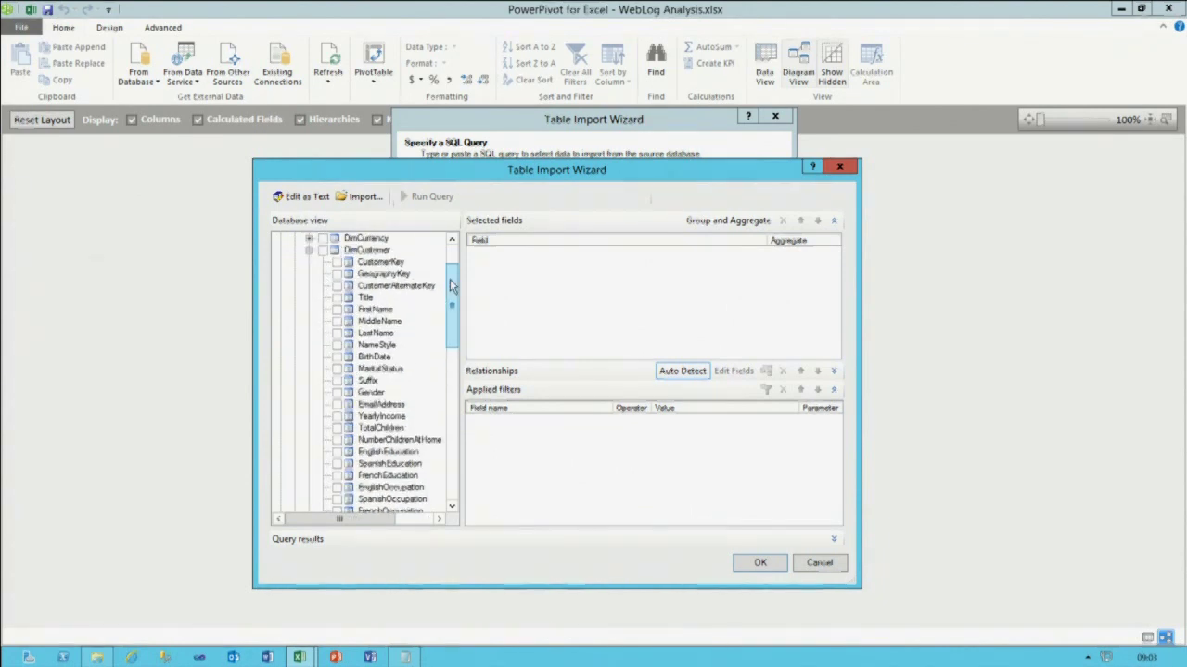
left_click(337, 285)
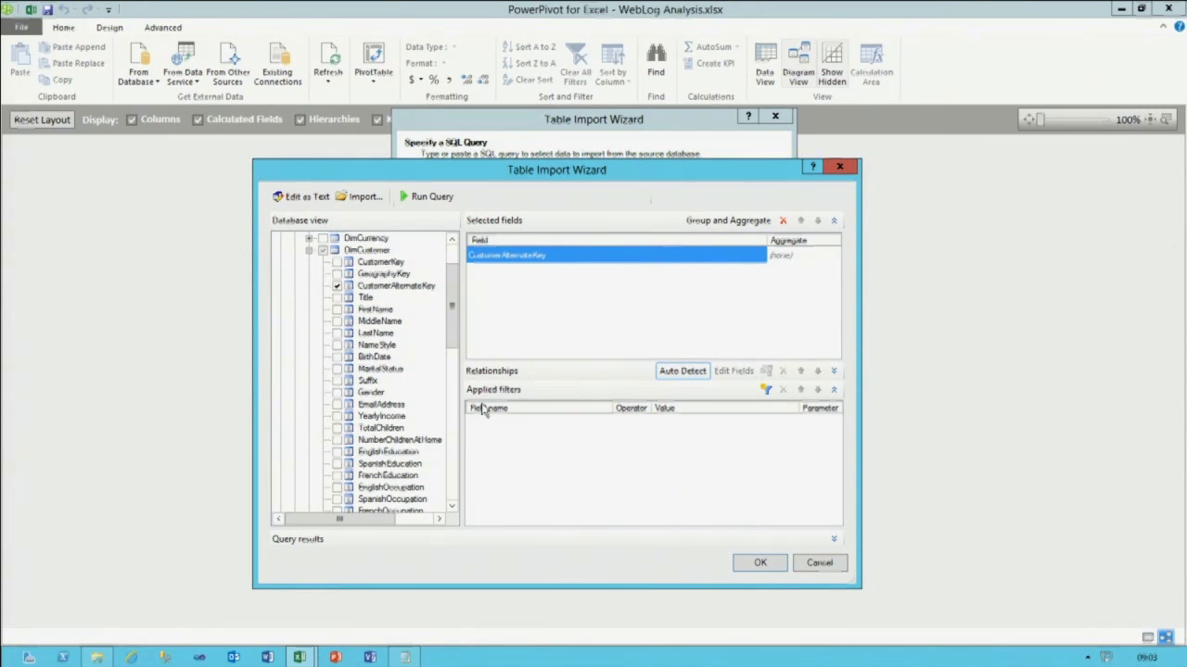
left_click(338, 310)
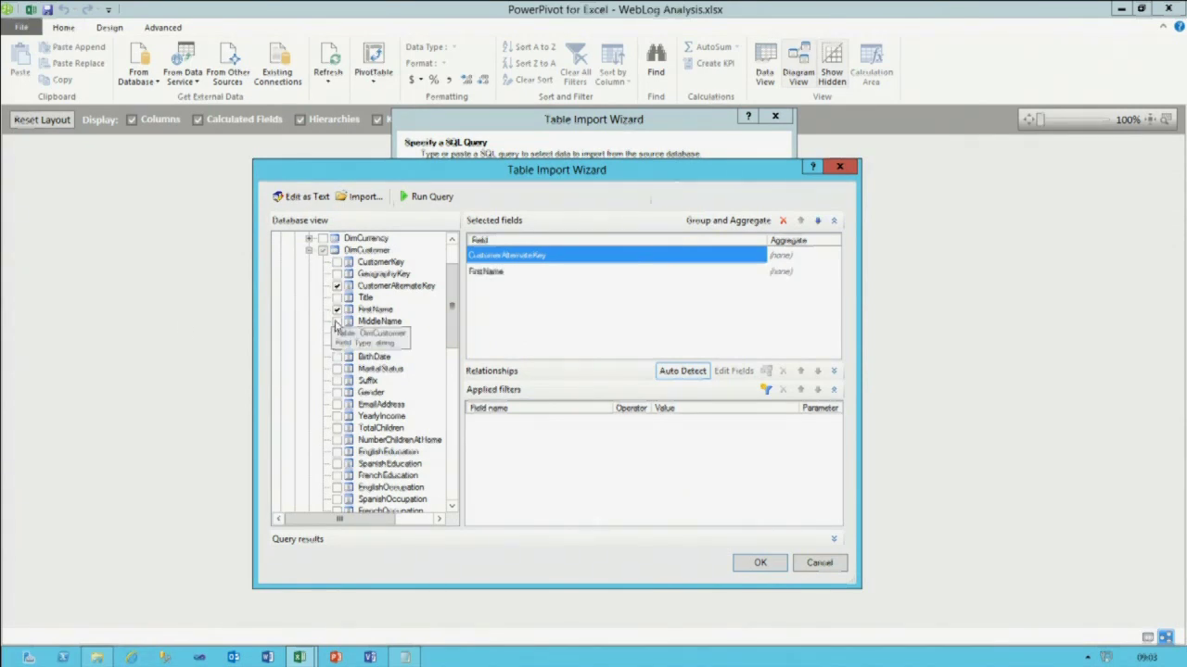
left_click(337, 333)
left_click(338, 392)
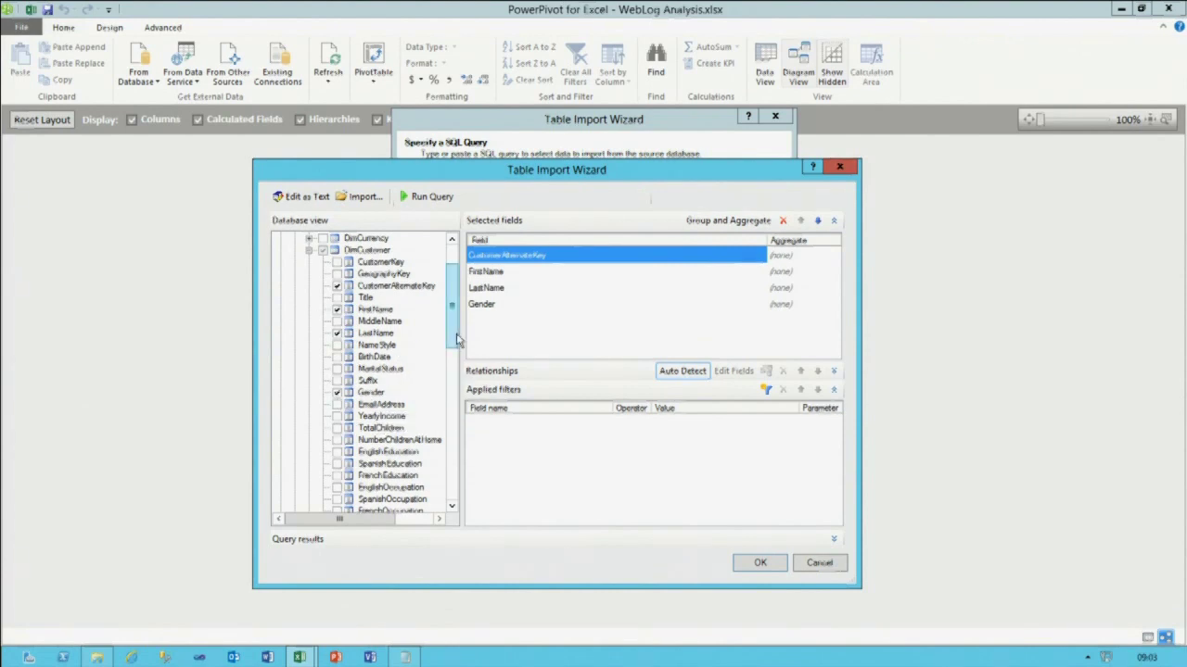
- Add City, StateProvinceName and EnglishCountryRegionName from DimGeography, run the query to preview its rows, and accept the design
left_click(414, 275)
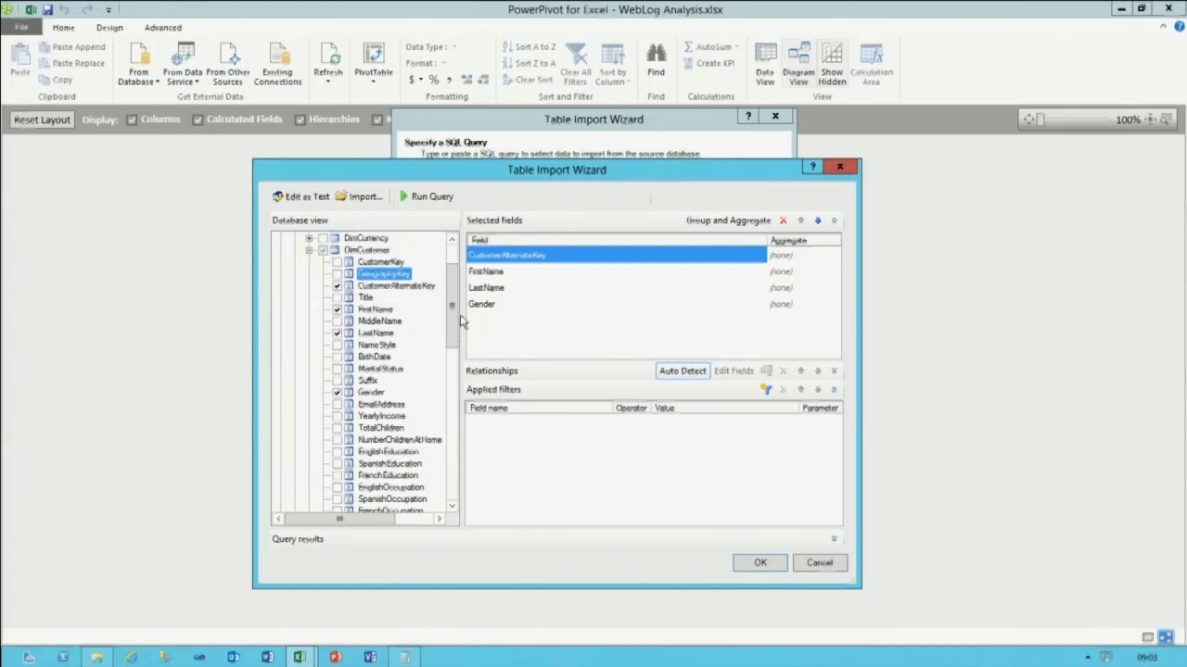
left_click(309, 250)
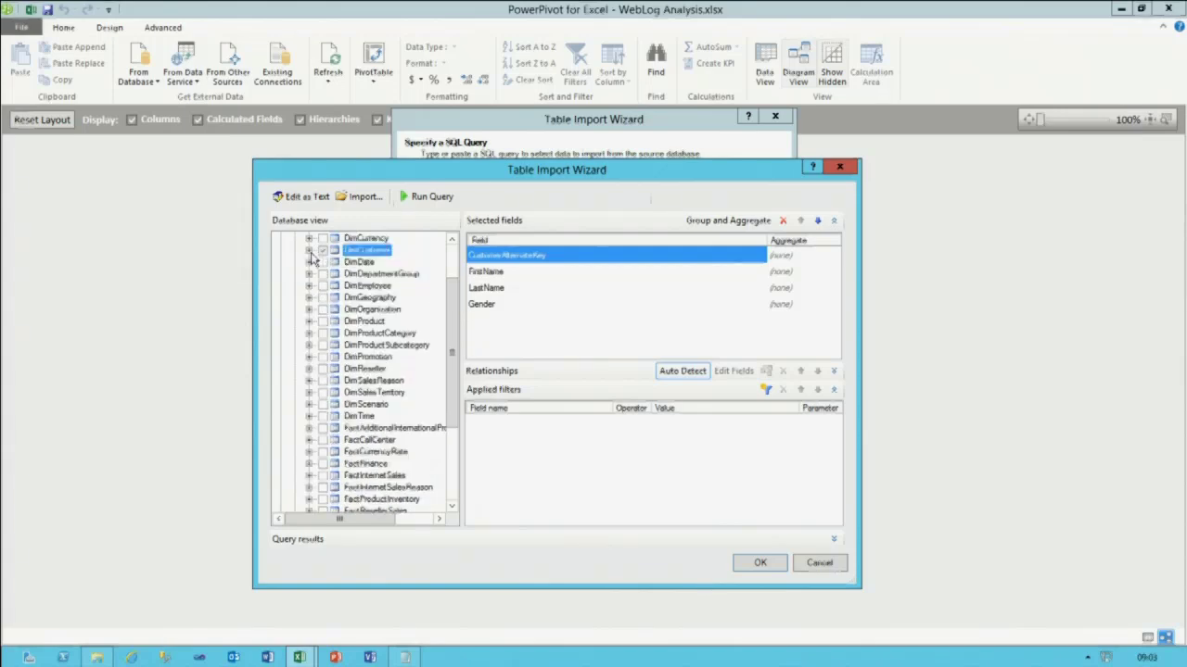
left_click(308, 298)
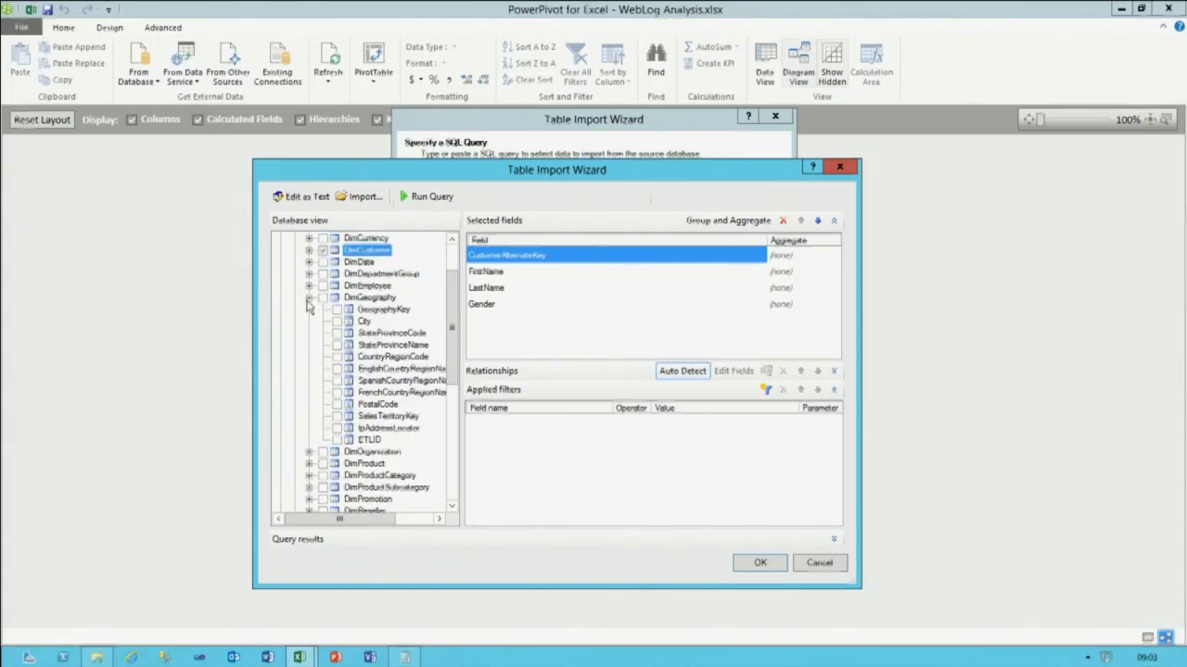
left_click(337, 321)
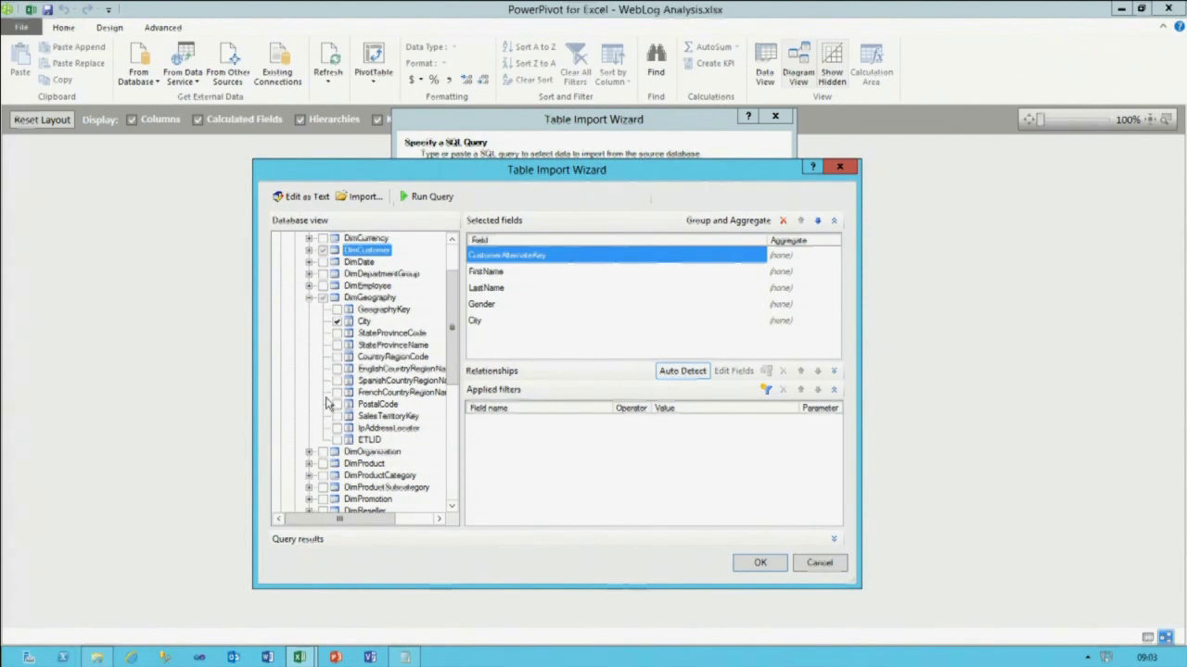
left_click(337, 345)
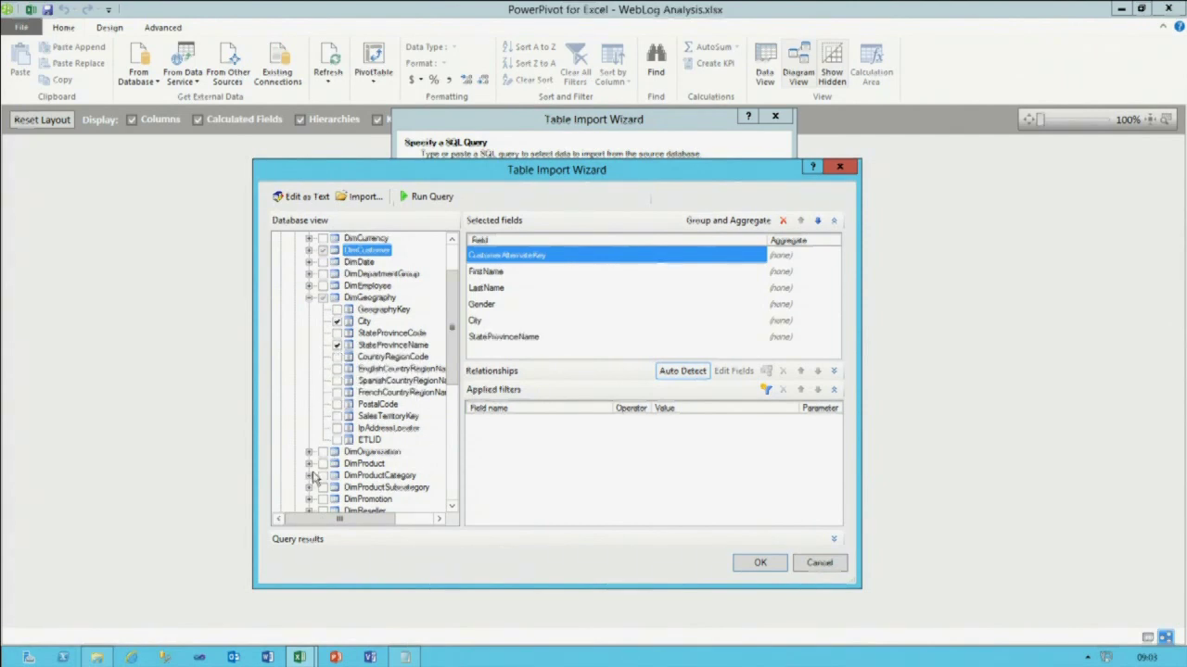
left_click(338, 370)
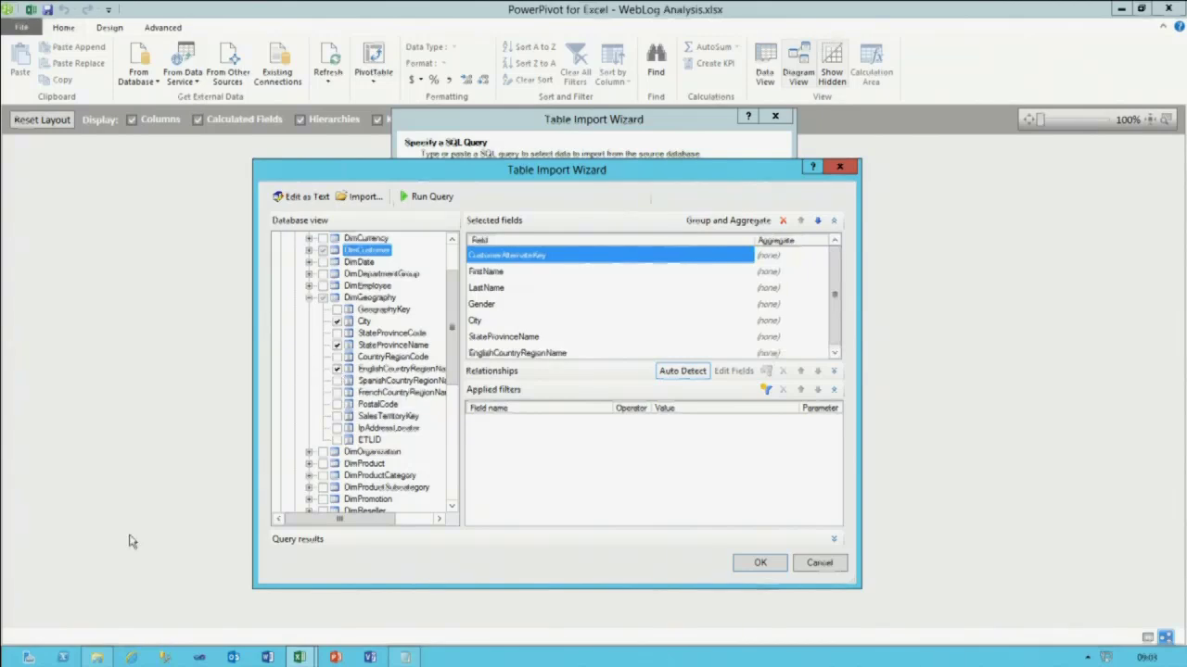
left_click(416, 198)
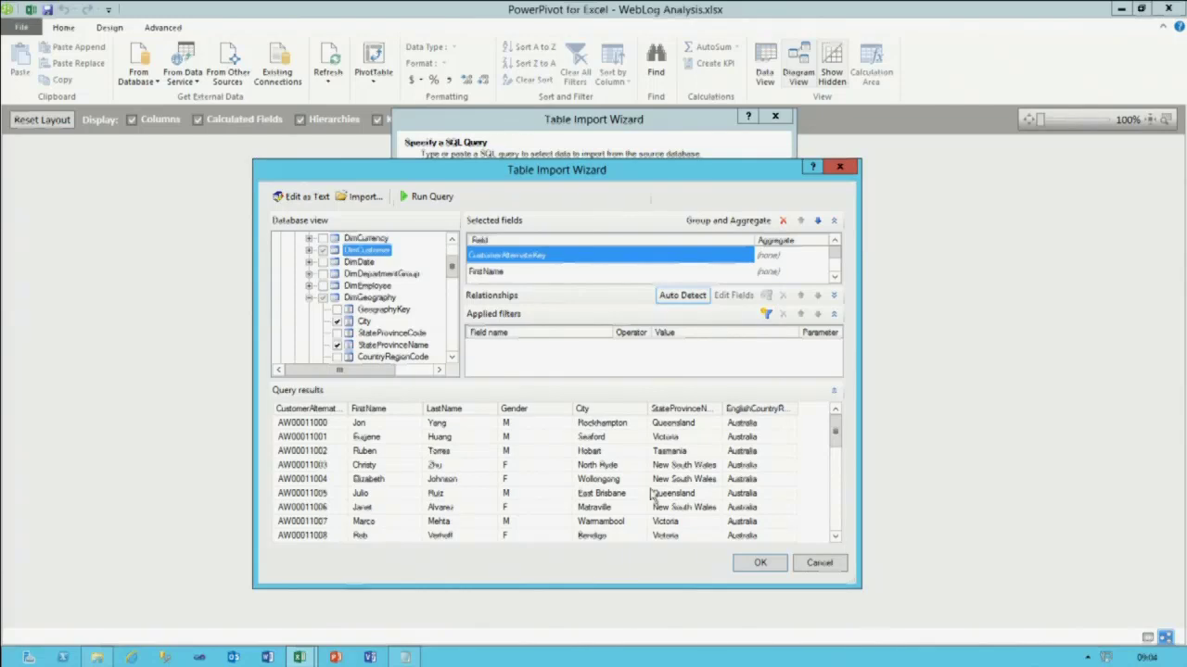
left_click(762, 564)
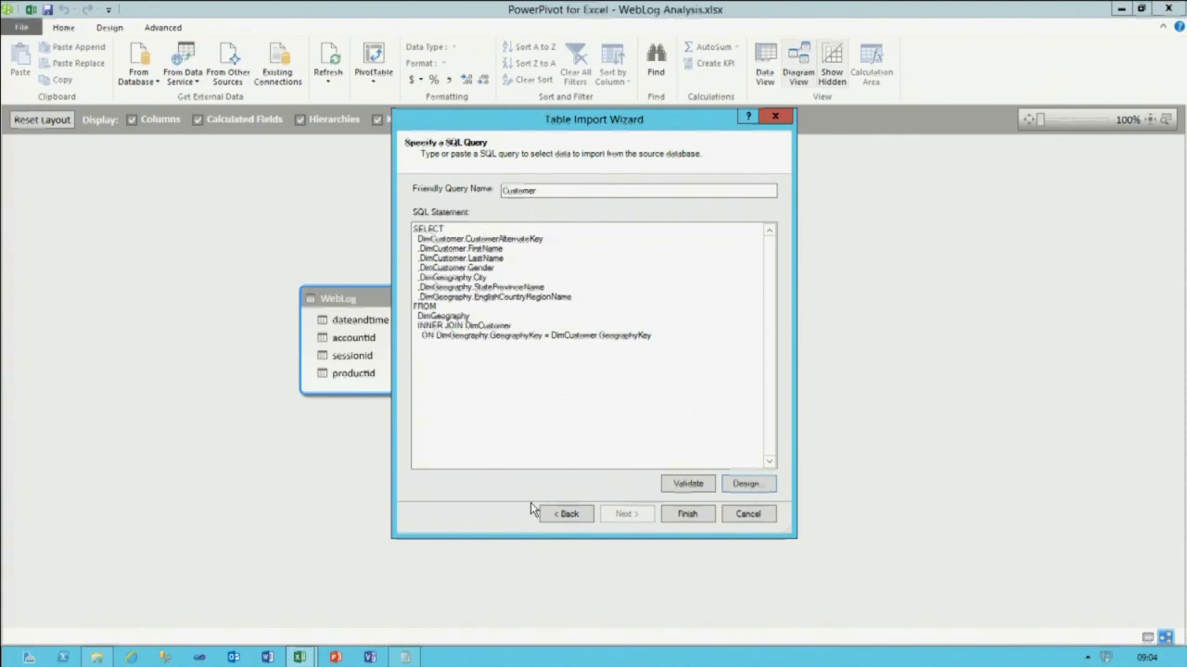
- In the SQL statement, alias CustomerAlternateKey as CustomerID and concatenate FirstName, a space and LastName as Customer
left_click(563, 241)
type("CustomerID")
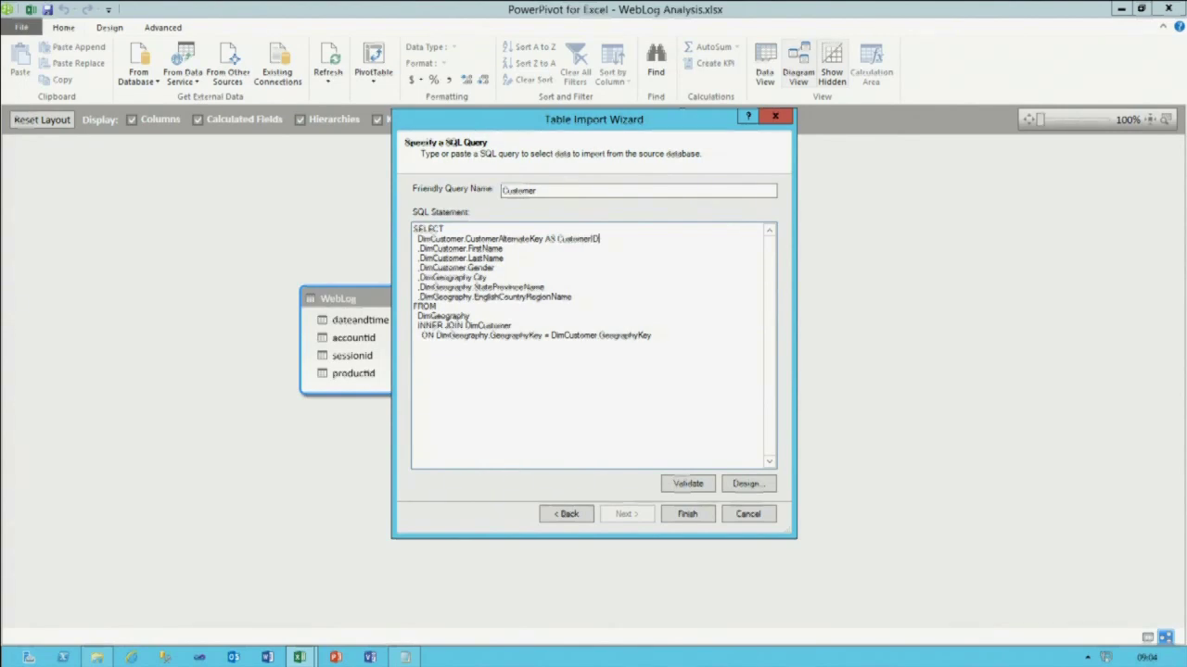
left_click(528, 249)
key("Delete")
key("Delete")
key("Delete")
key("Delete")
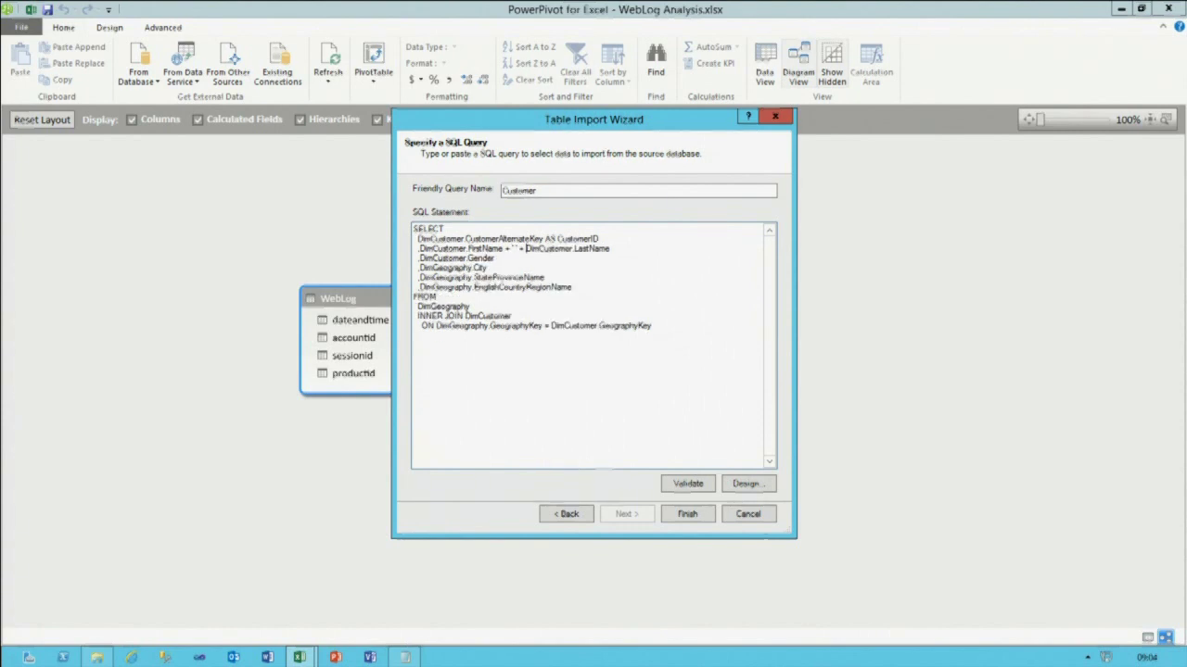
type("AS Customer")
- Alias StateProvinceName as State and EnglishCountryRegionName as Country in the SQL statement
left_click(549, 279)
type("AS State")
left_click(572, 287)
type("AS")
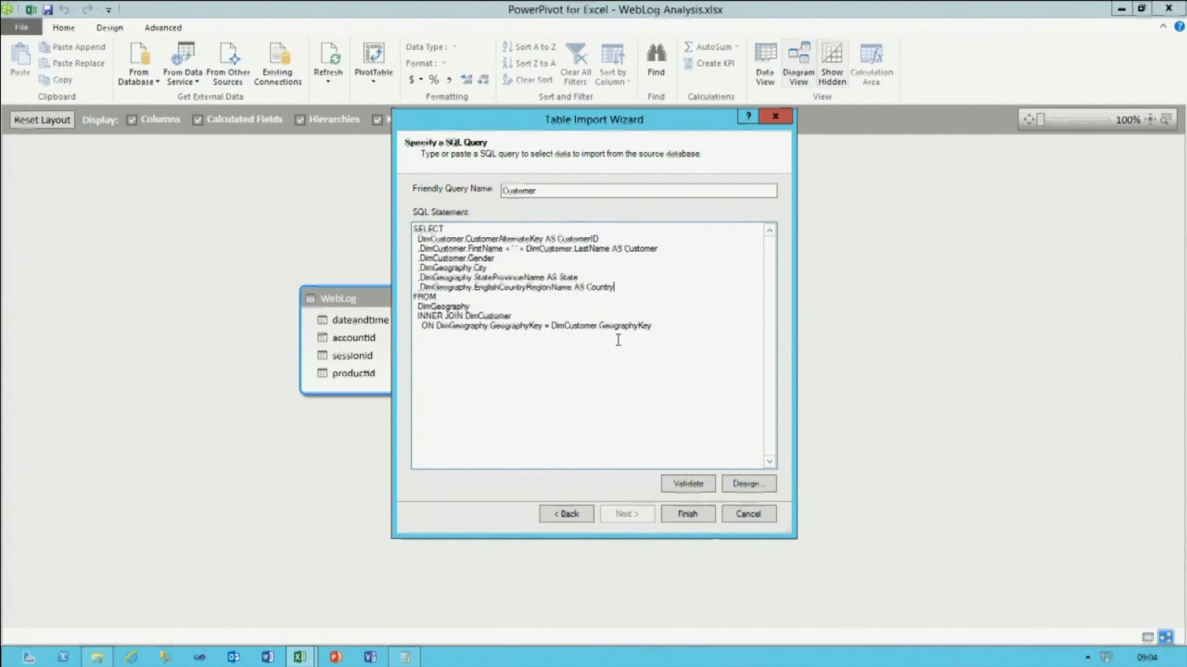
type(" Country")
- Select the whole SQL statement for review, import the Customer query into the data model, and close the wizard
key("ctrl+a")
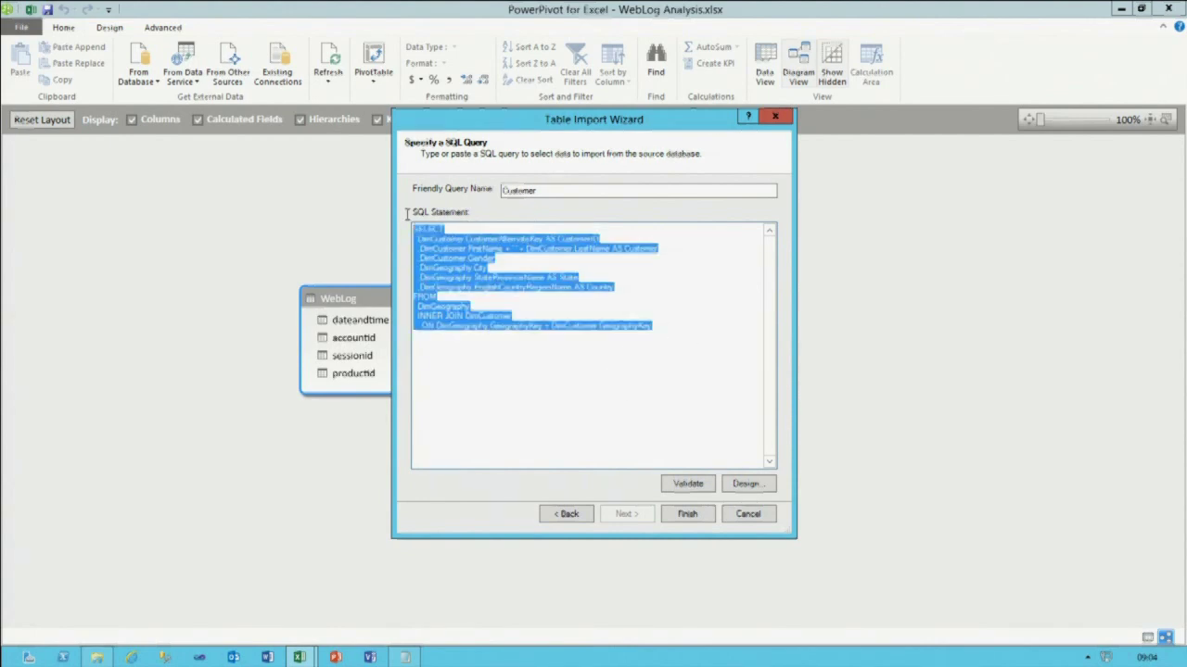
left_click(689, 513)
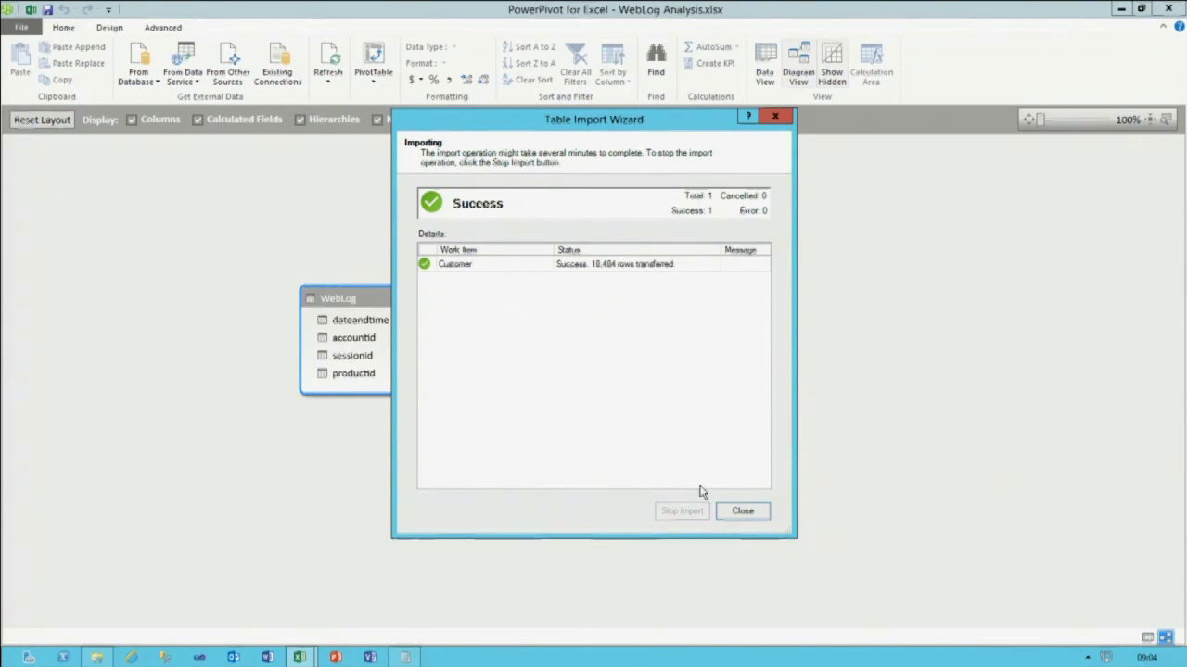
left_click(742, 513)
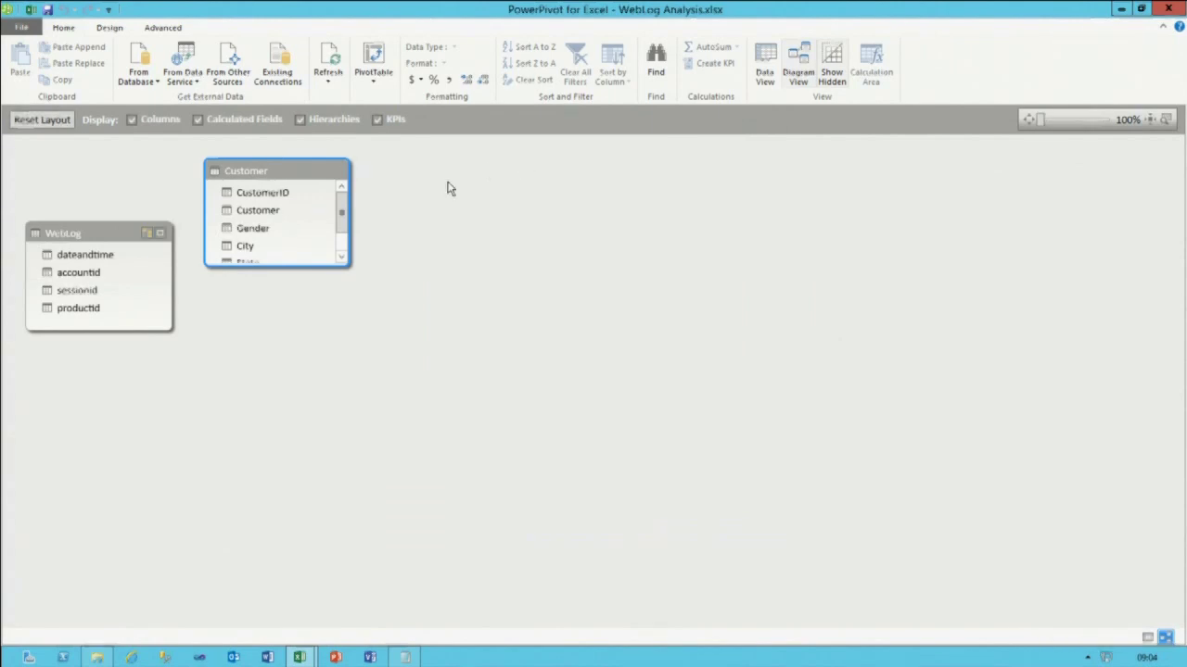
- Move the Customer and WebLog tables apart in the diagram and lengthen the Customer table so all its columns fit
left_click_drag(270, 176, 430, 182)
left_click_drag(78, 234, 275, 307)
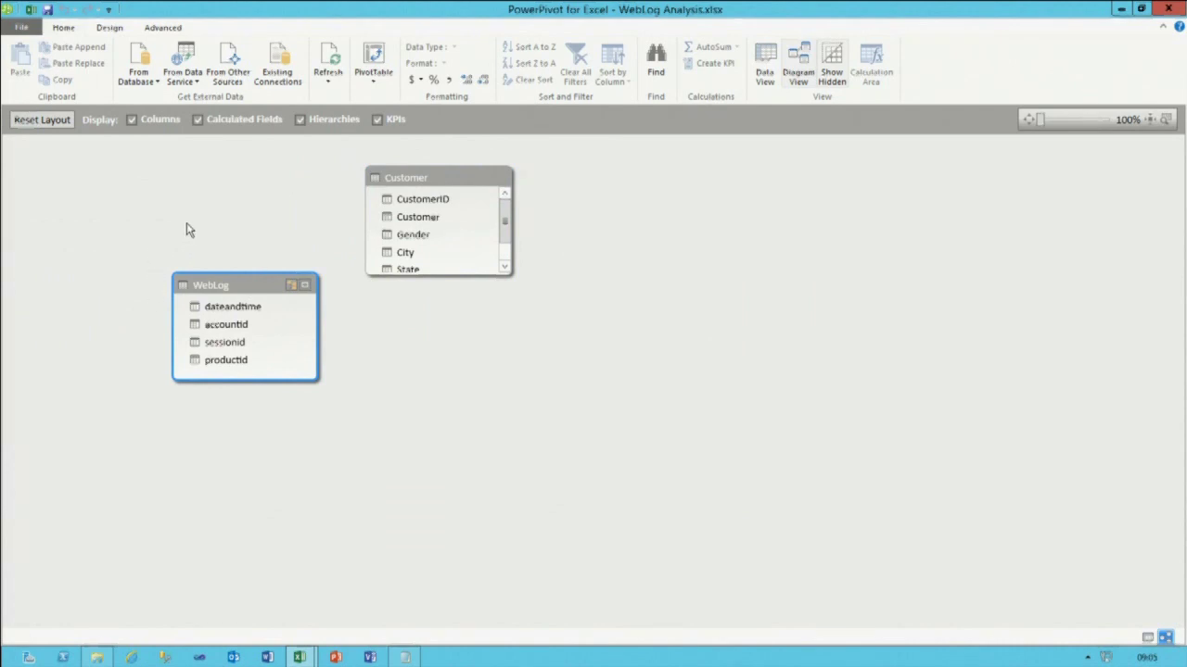
left_click_drag(456, 276, 458, 318)
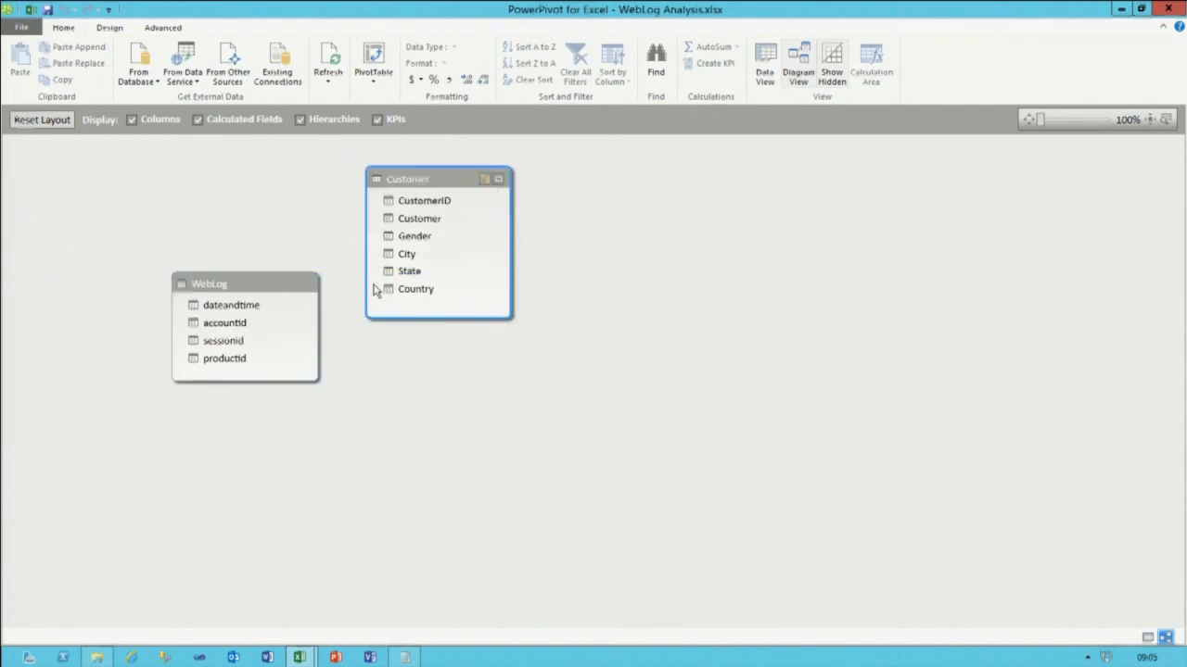
left_click(137, 86)
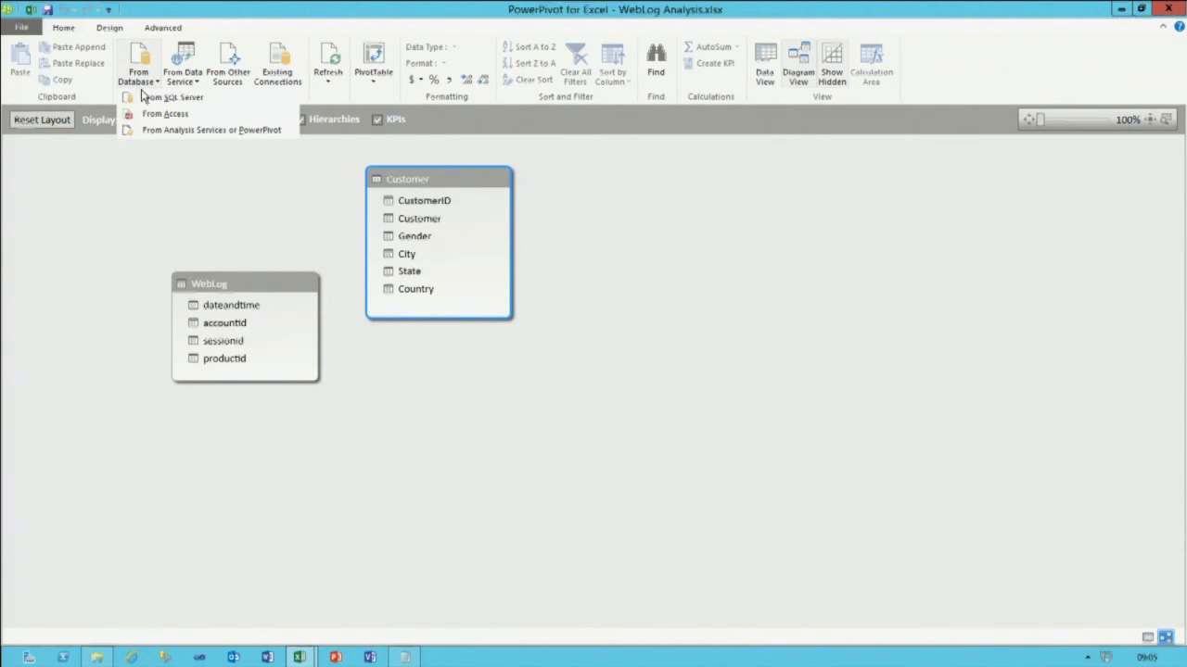
left_click(150, 99)
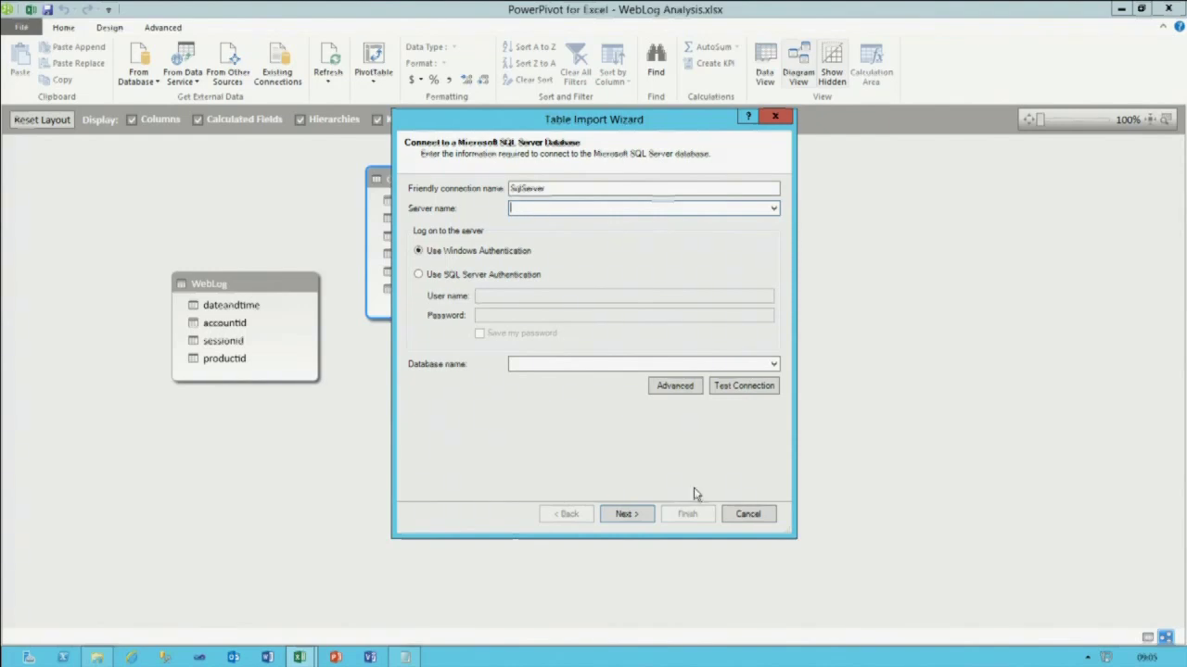
left_click(737, 520)
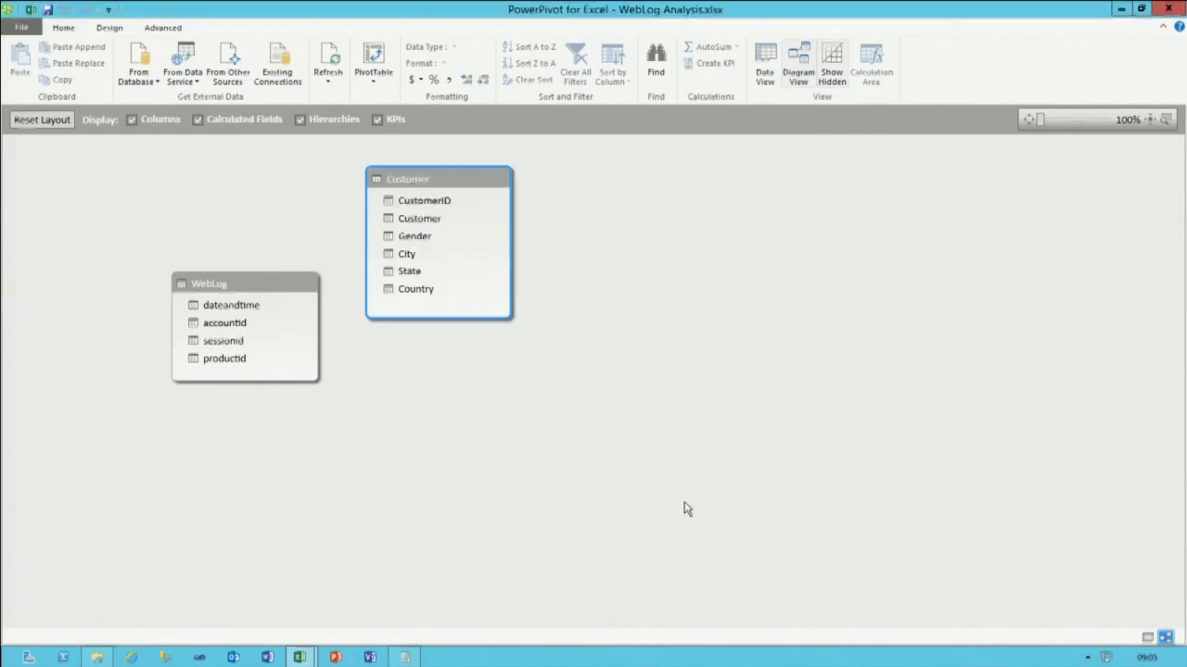
- Start a query-based import from the existing AdventureWorksDW2012 connection and name the query Product
left_click(278, 79)
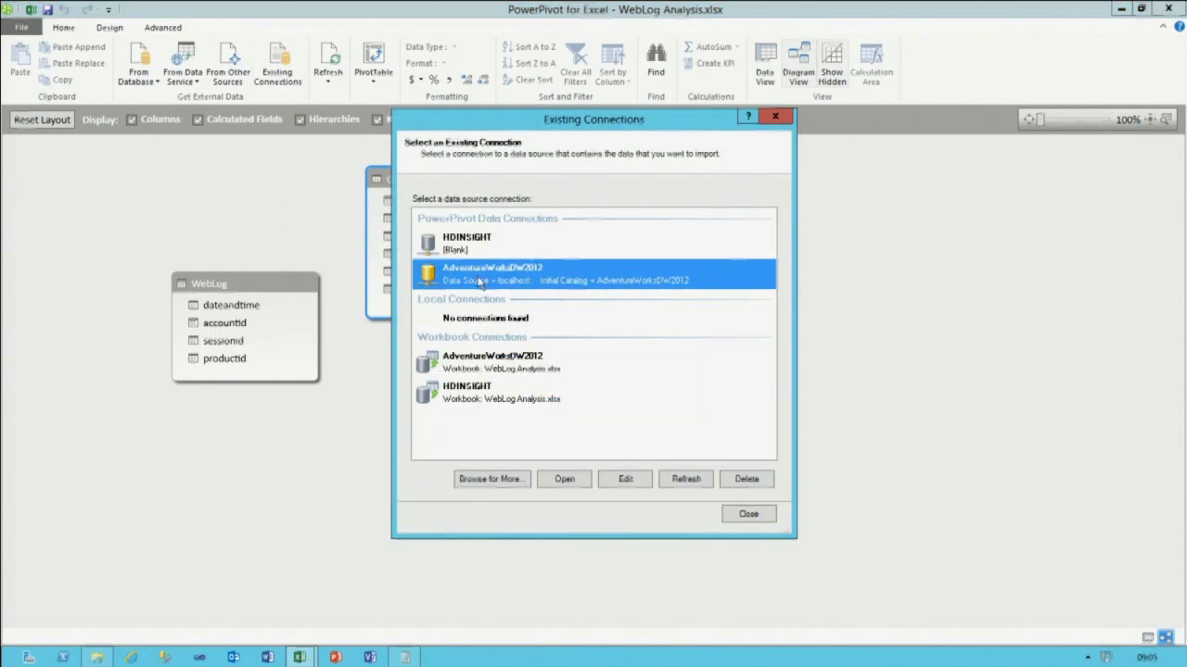
left_click(575, 479)
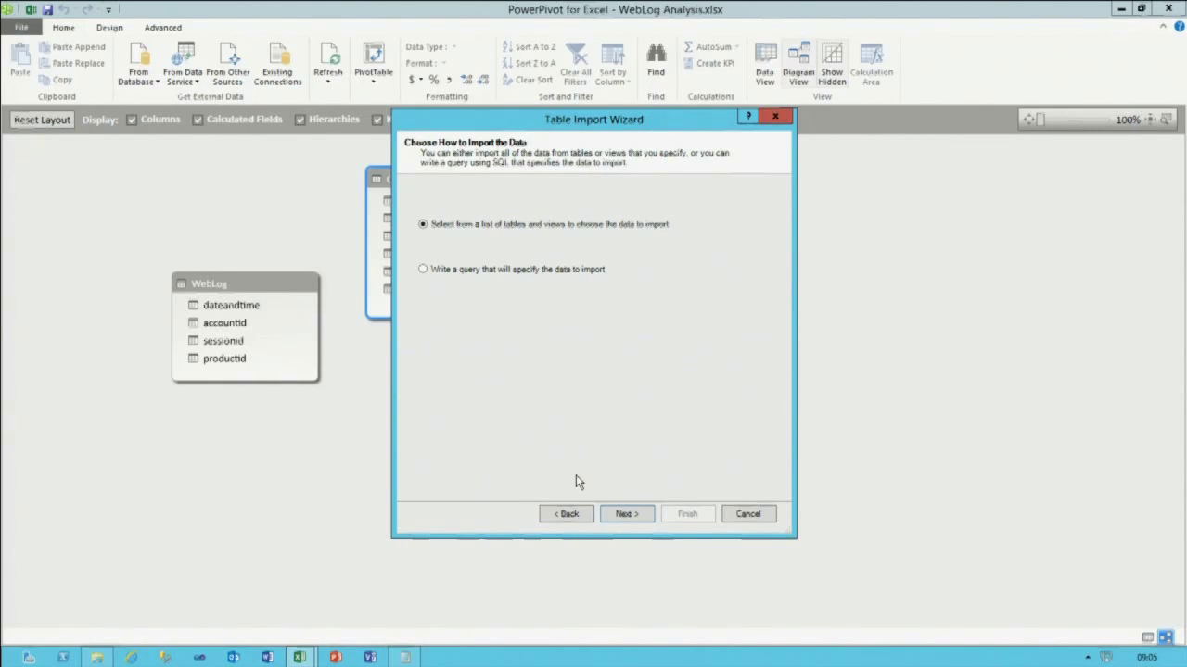
left_click(468, 270)
left_click(619, 513)
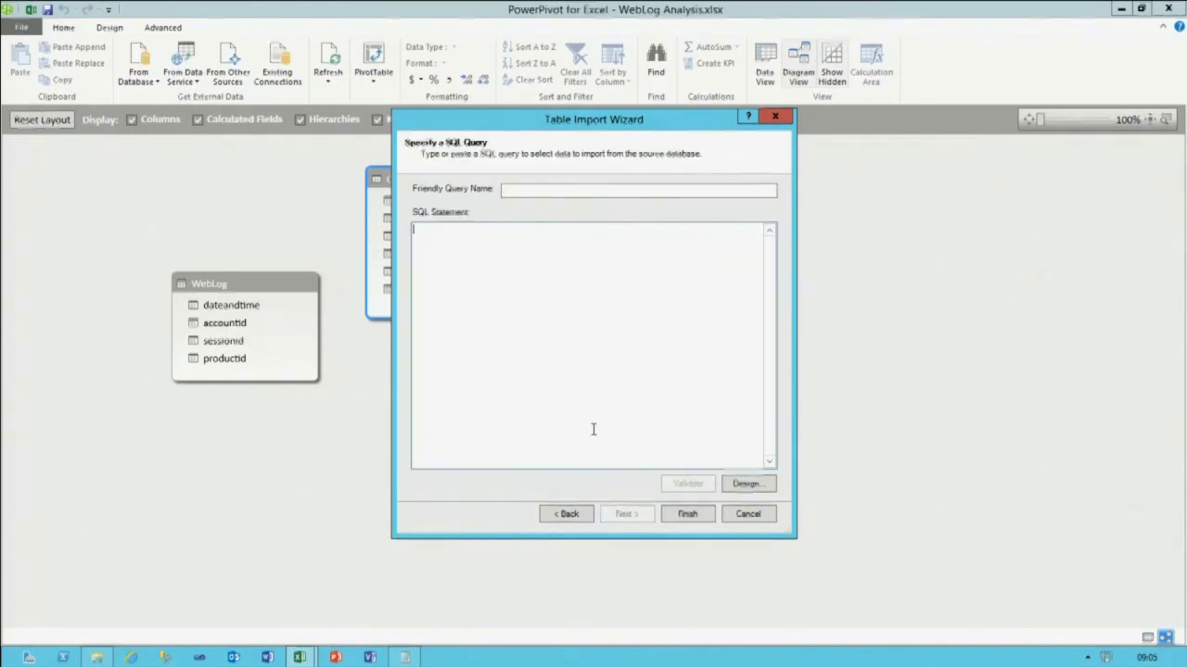
left_click_drag(524, 190, 400, 190)
type("Product")
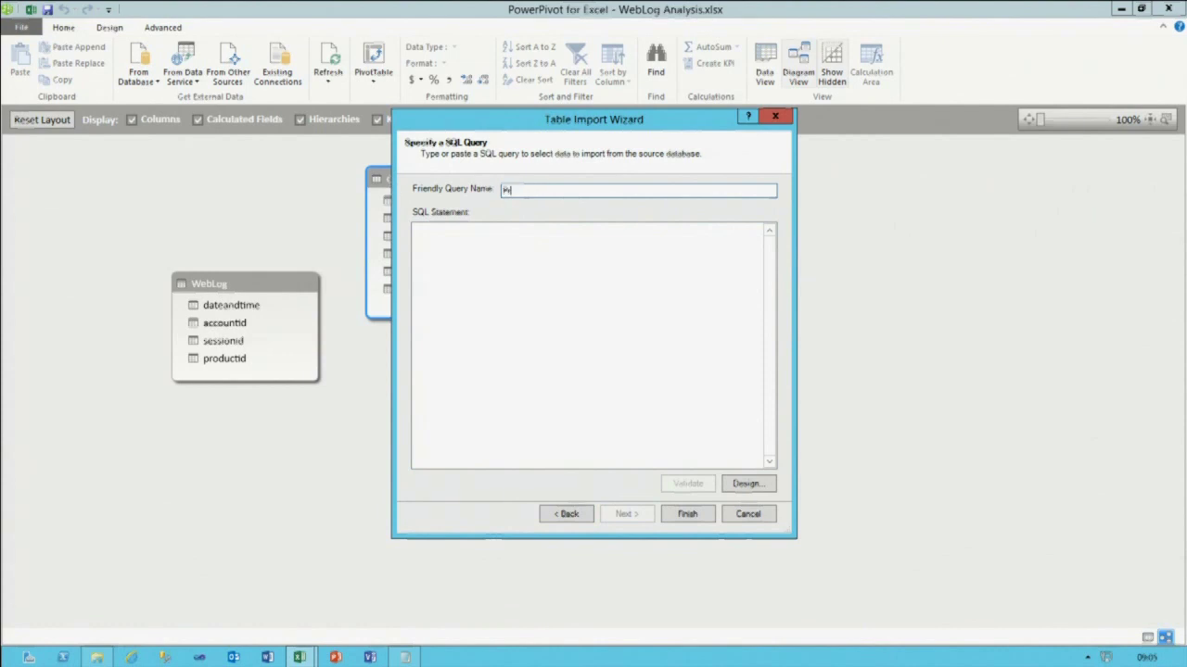
- In the query designer, select the ProductAlternateKey, EnglishProductName and Color fields of the DimProduct table
left_click(746, 484)
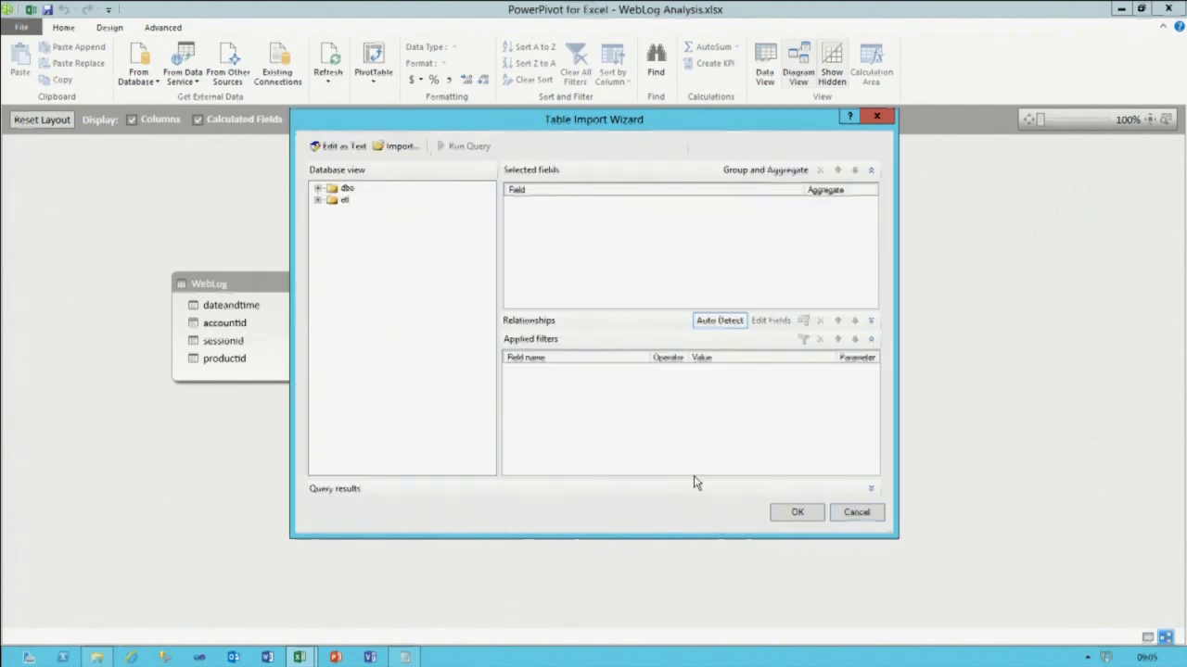
left_click(318, 190)
left_click(332, 201)
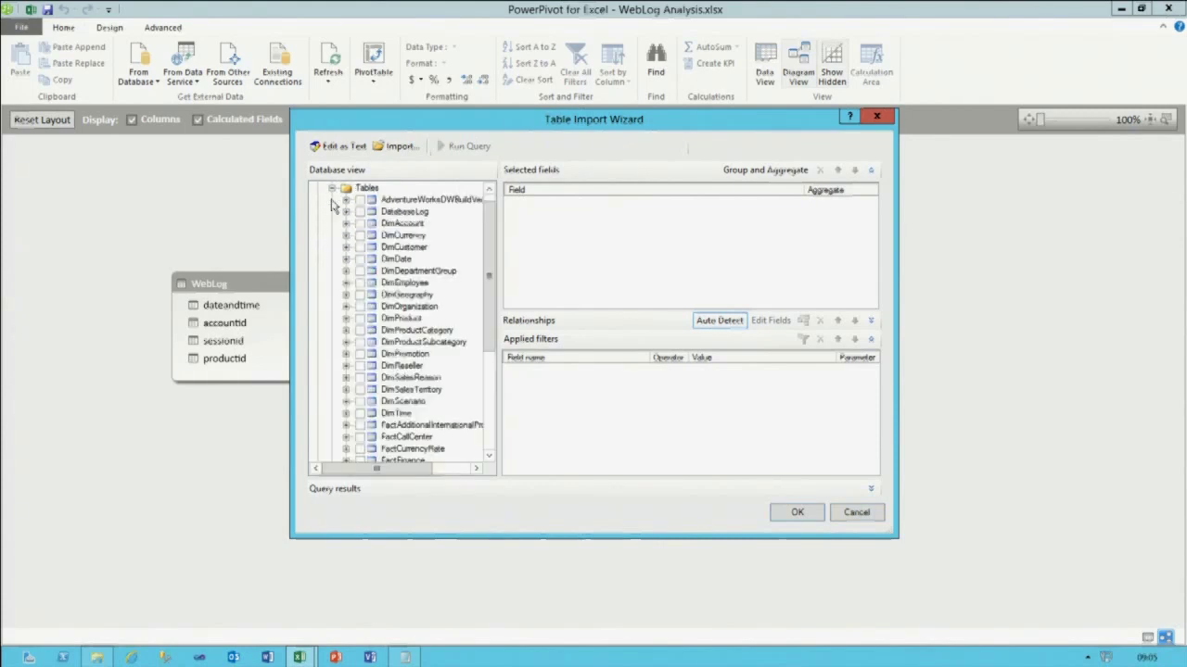
scroll(491, 306, "down", 1)
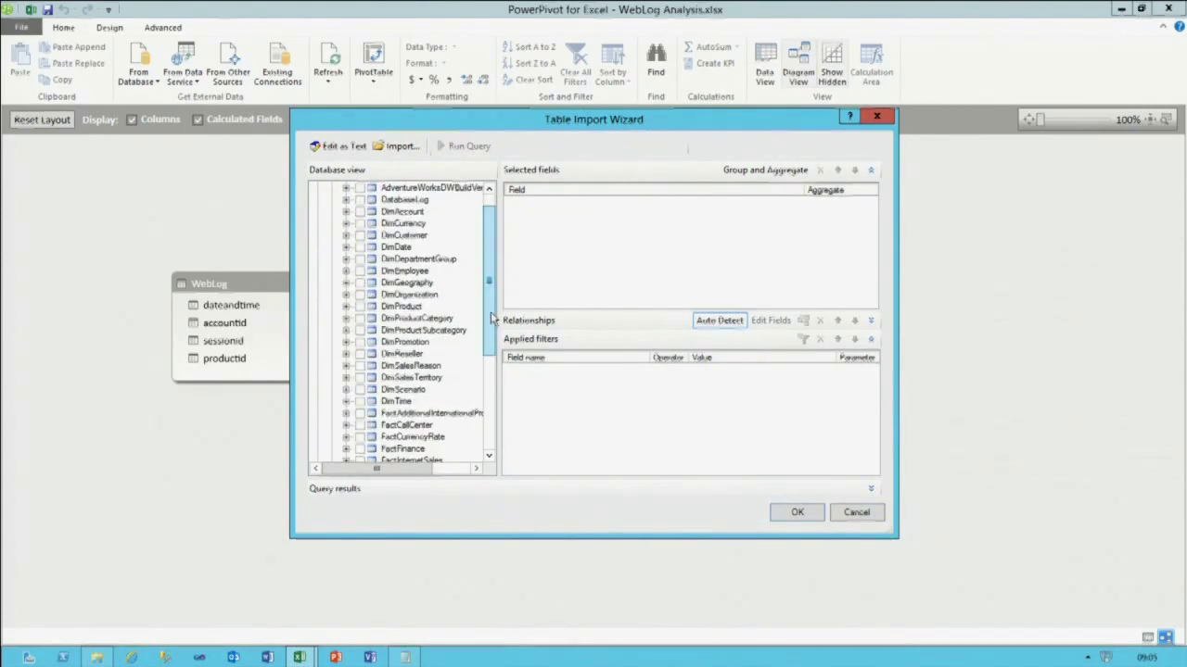
left_click(435, 320)
left_click(428, 329)
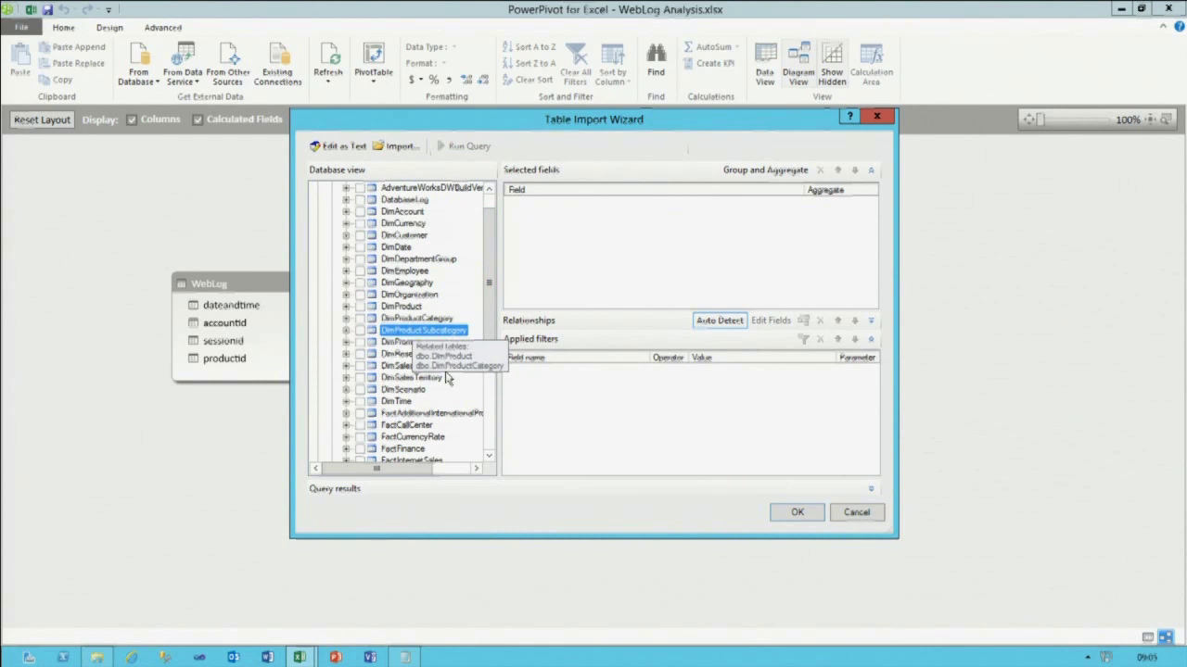
left_click(397, 307)
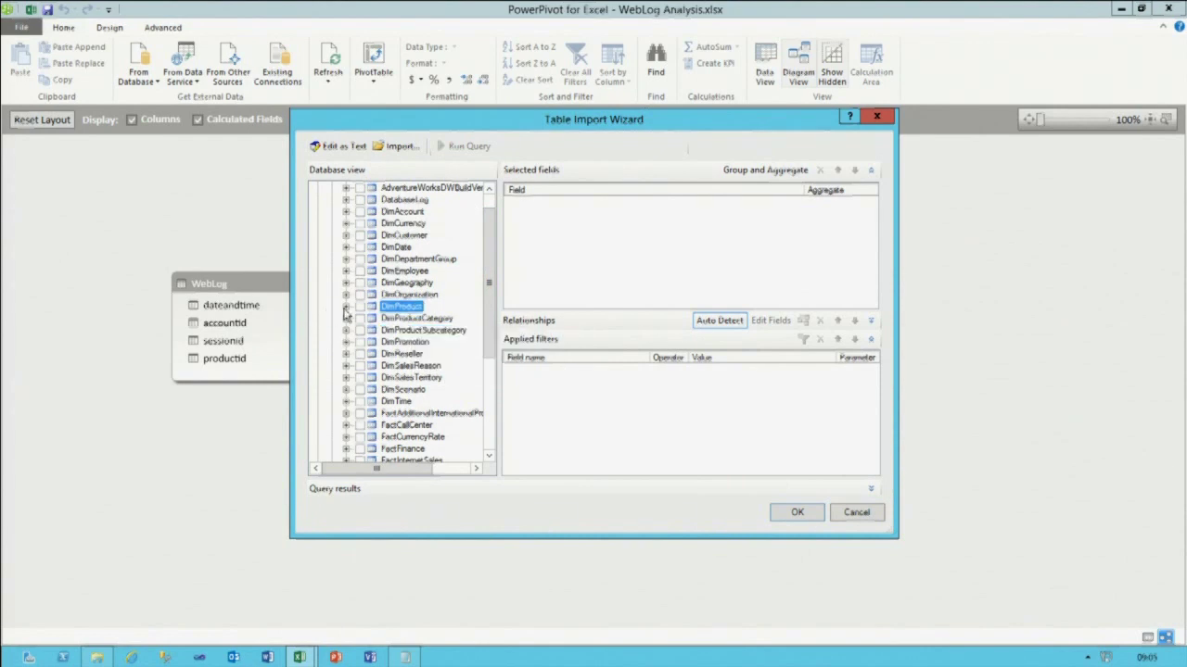
left_click(346, 306)
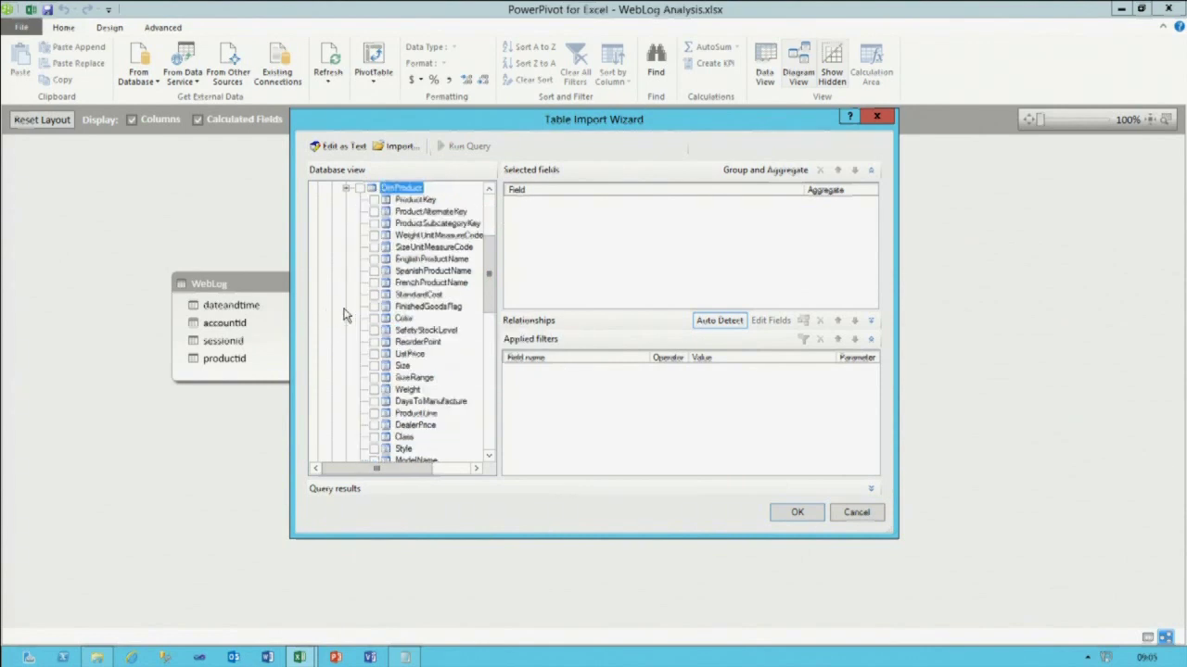
left_click(373, 211)
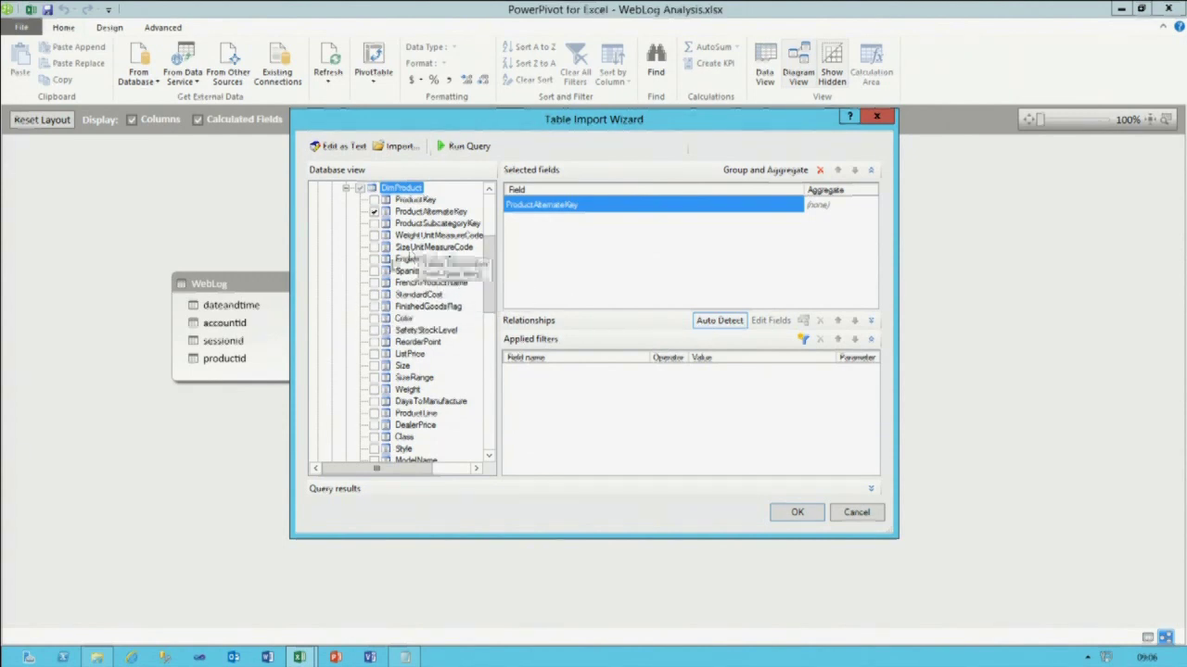
left_click(374, 259)
left_click(374, 318)
- Add EnglishProductSubcategoryName from DimProductSubcategory and EnglishProductCategoryName from DimProductCategory, and run the query to preview it
scroll(414, 239, "up", 2)
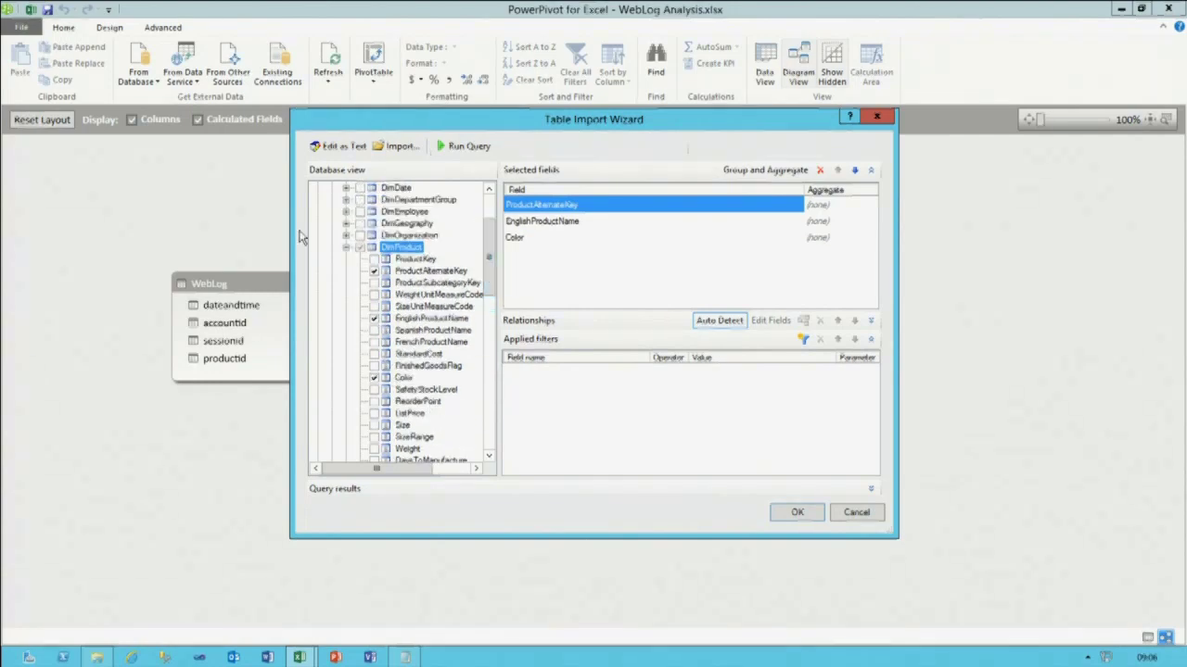
left_click(346, 248)
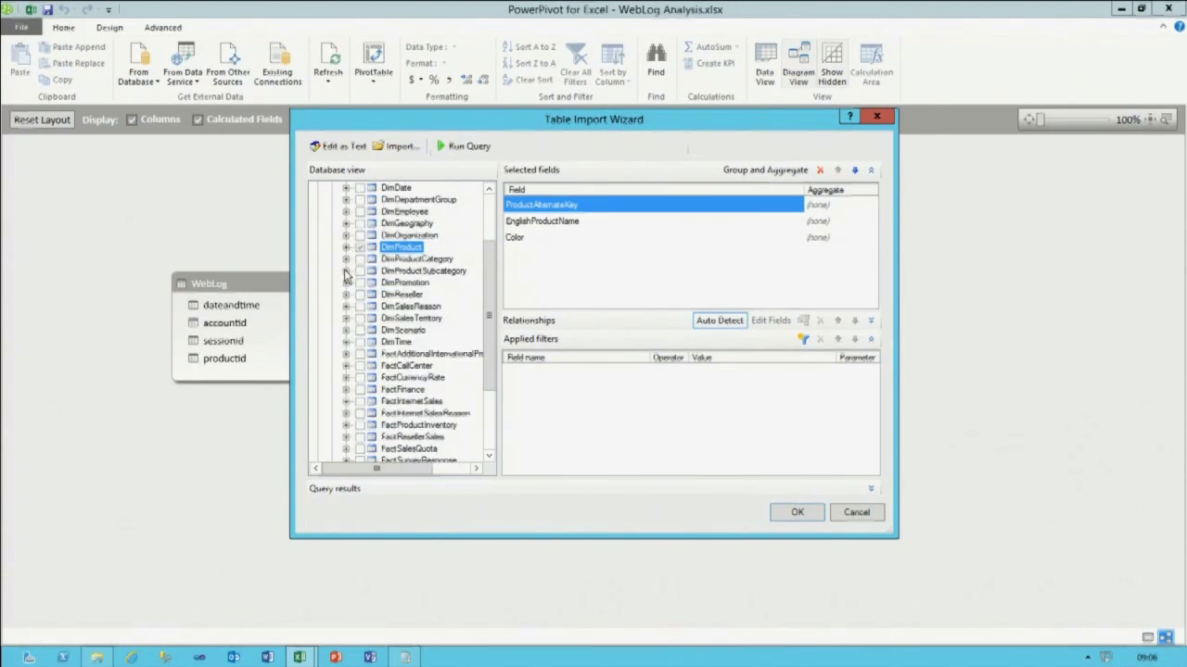
left_click(346, 270)
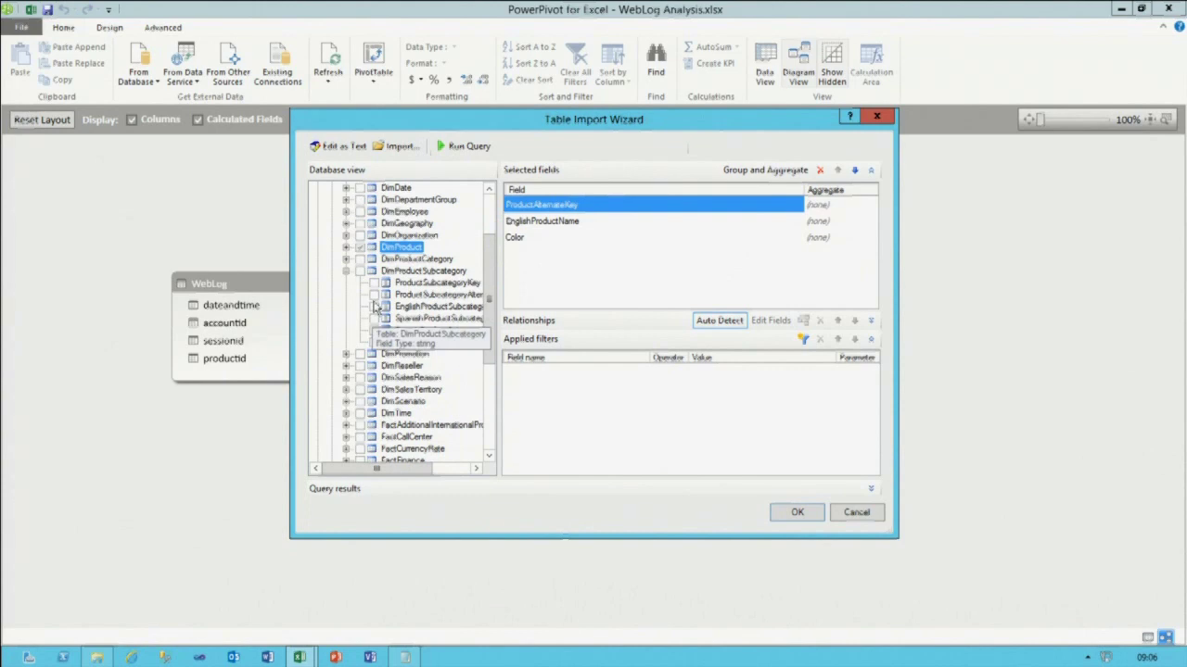
left_click(373, 306)
left_click(346, 260)
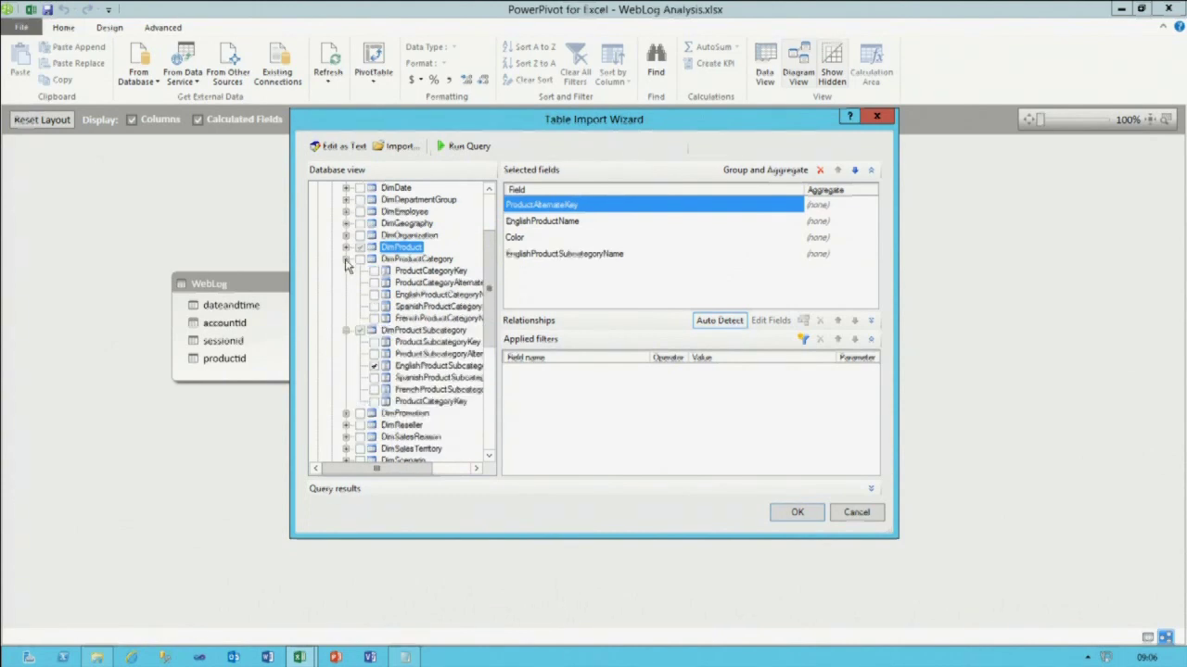
left_click(373, 294)
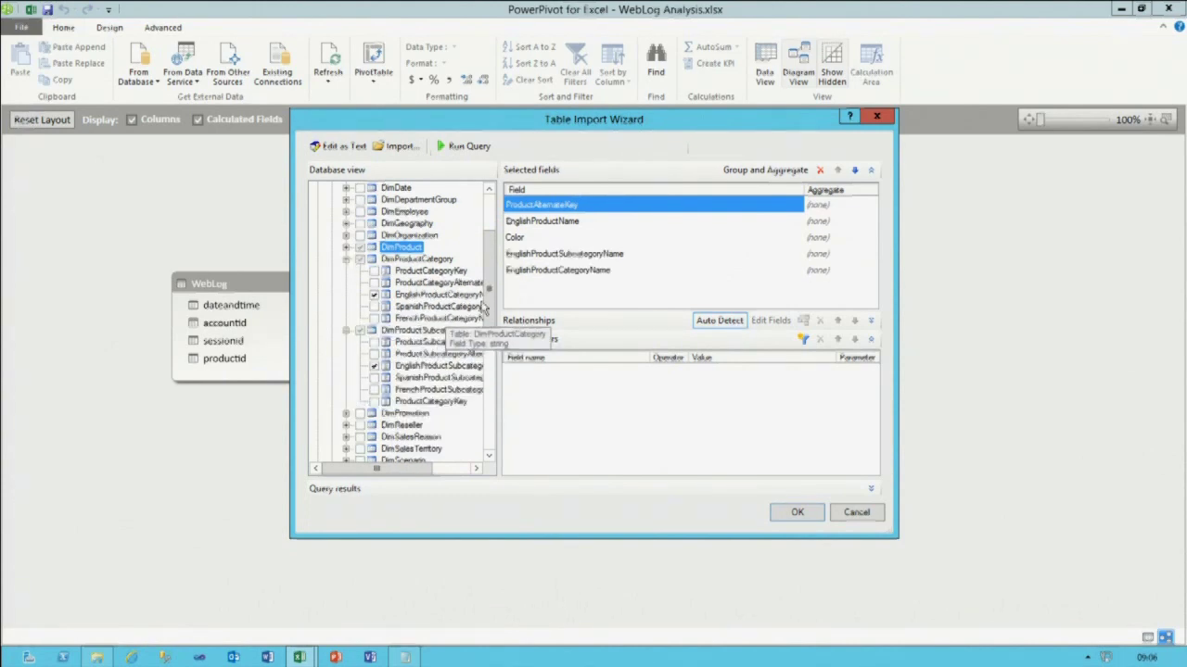
left_click(464, 147)
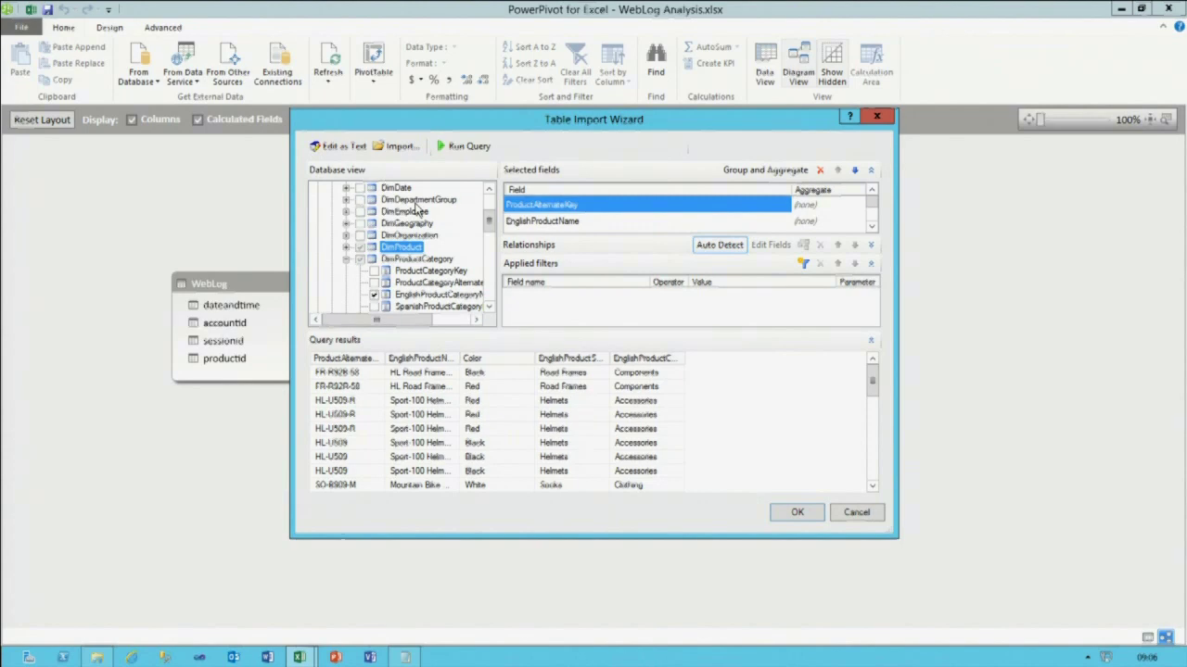
- Add a filter to the query that keeps products whose Status is like Current
left_click(803, 263)
left_click(626, 304)
left_click(652, 482)
left_click_drag(651, 482, 651, 519)
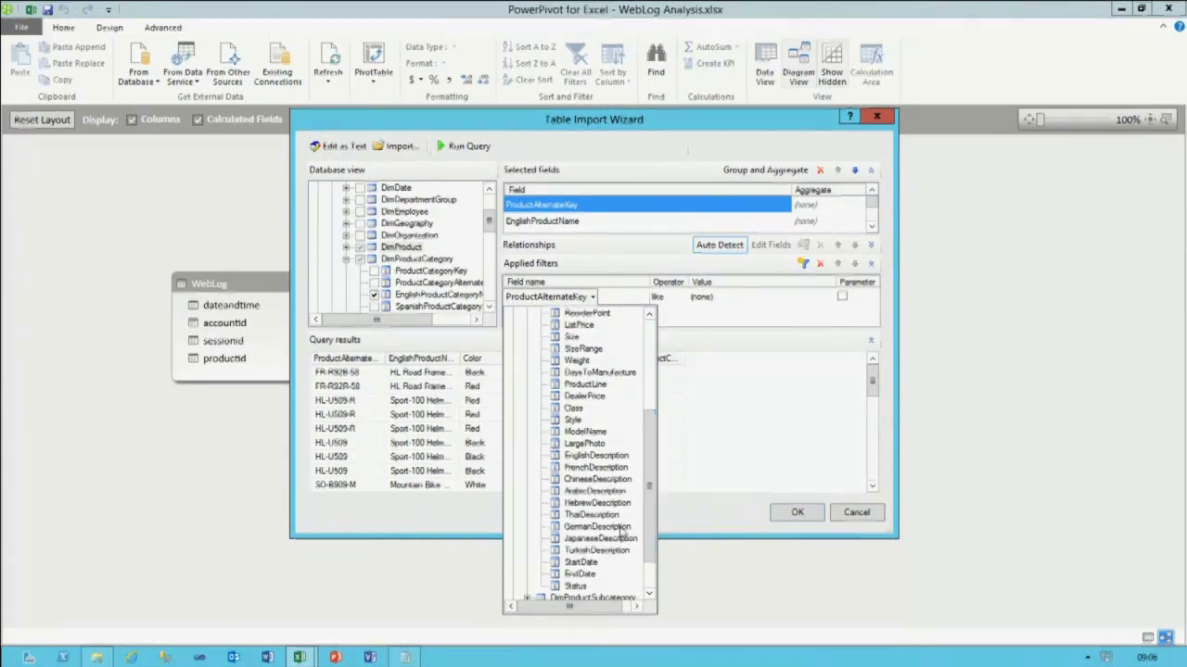
left_click(576, 589)
left_click(728, 298)
type("Current")
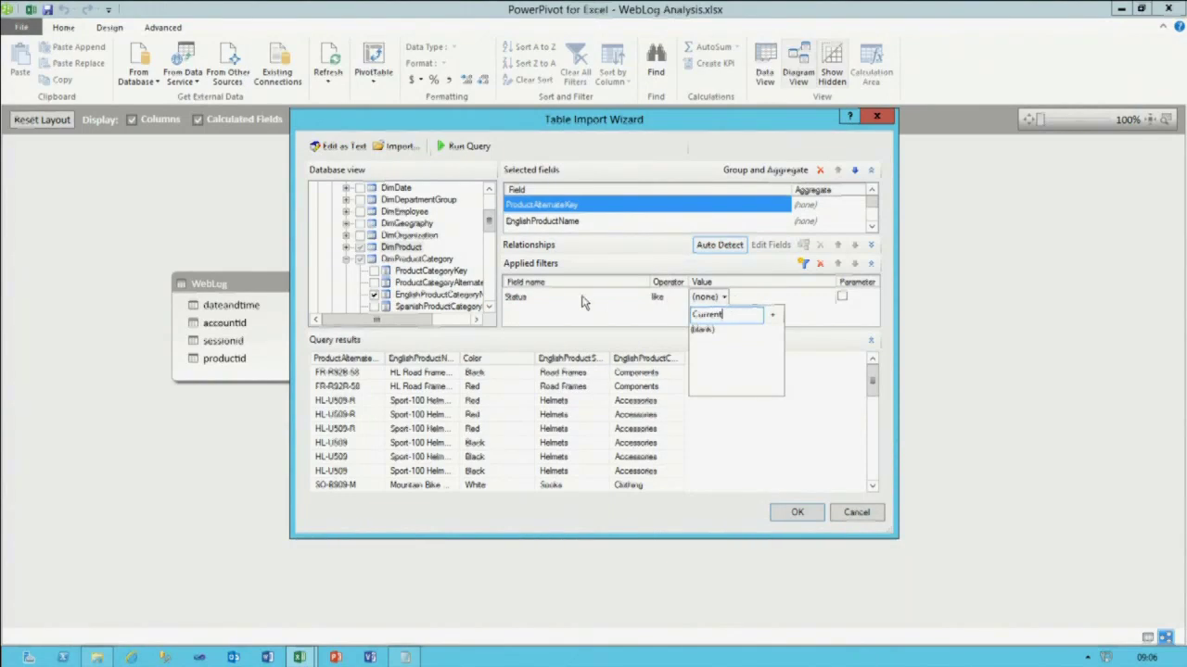
key("Return")
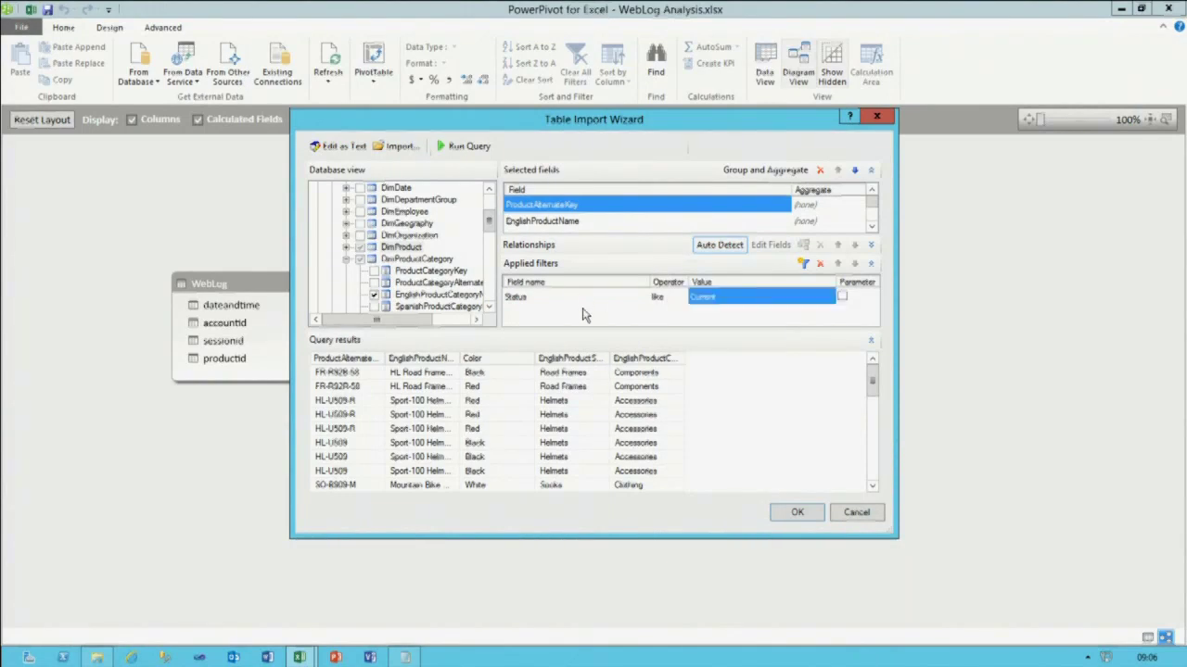
- Add a second filter where FinishedGoodsFlag is TRUE, and rerun the query
left_click(803, 264)
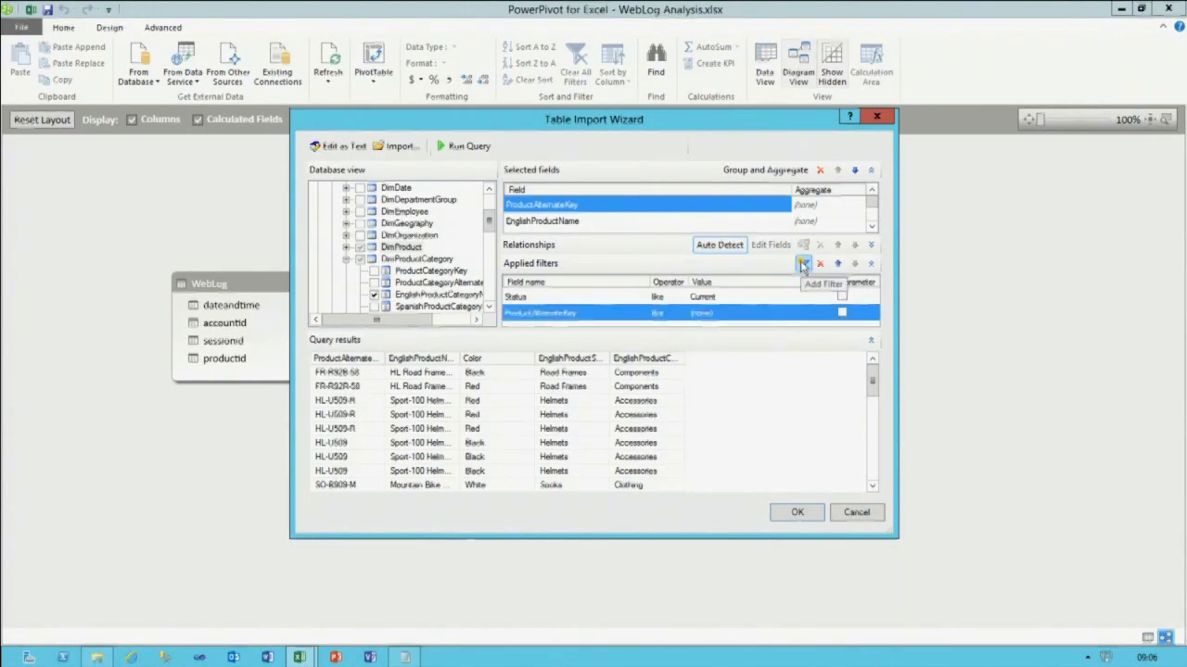
left_click(592, 314)
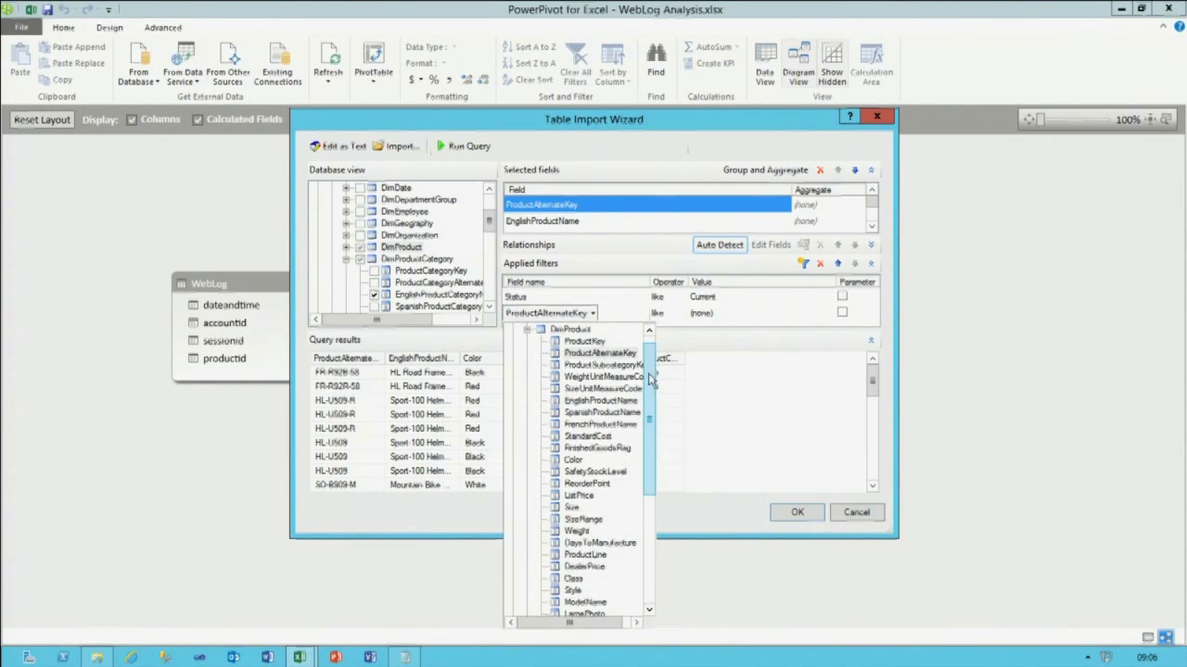
scroll(648, 416, "down", 1)
left_click(626, 425)
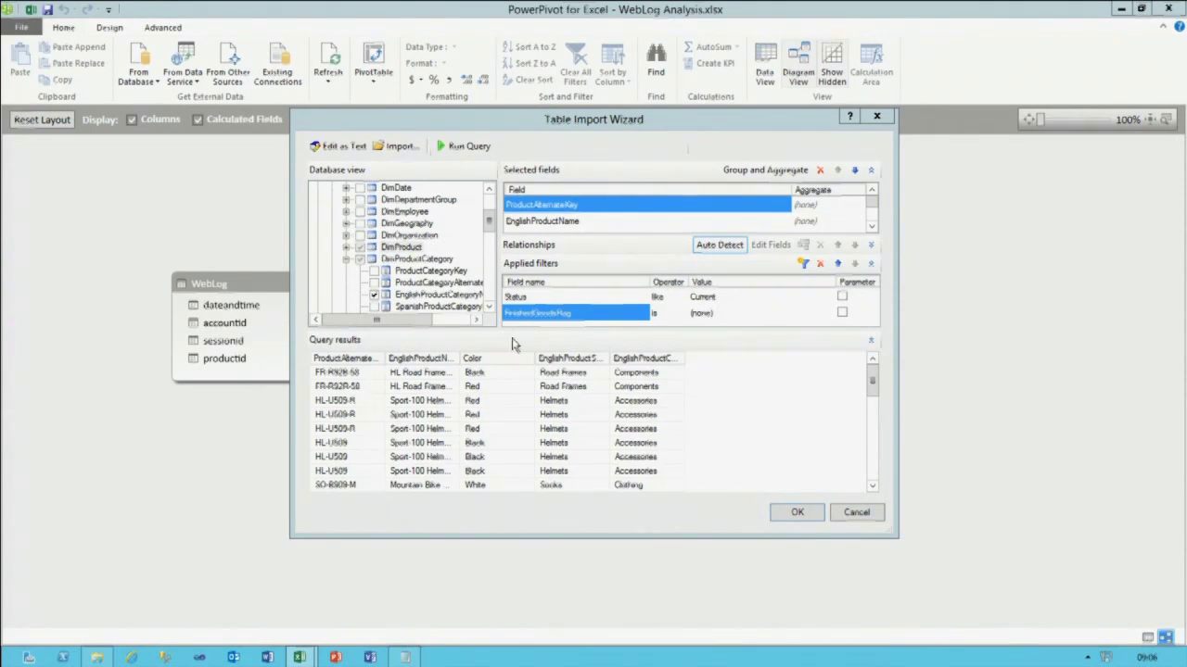
left_click(722, 316)
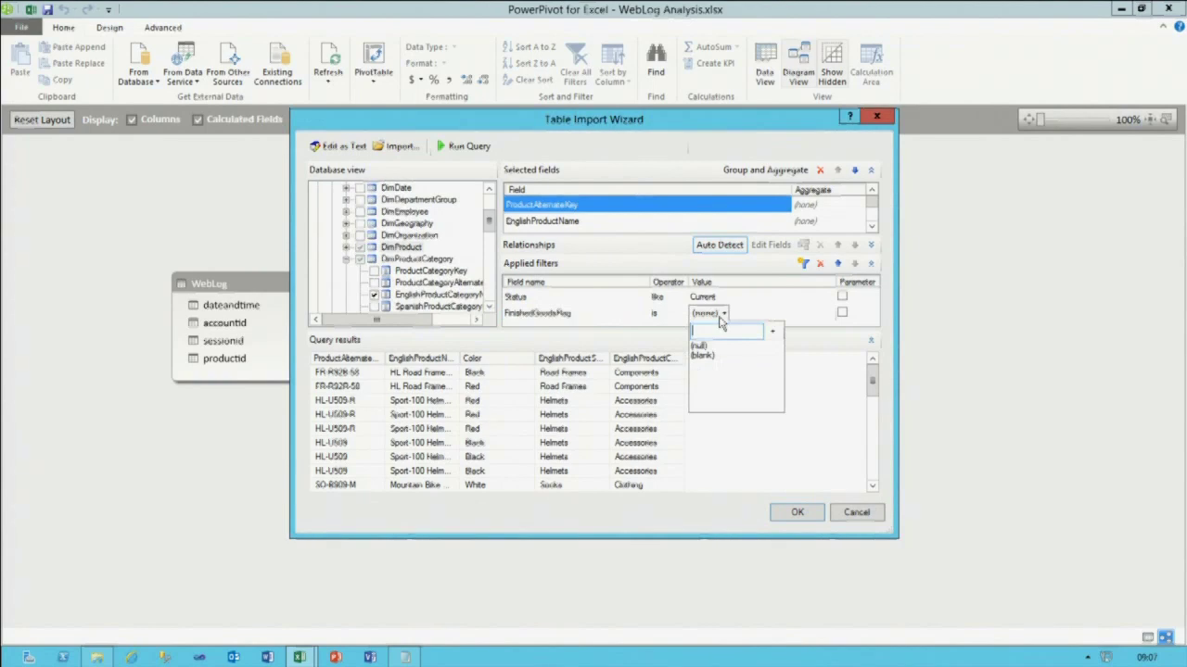
type("TRUE")
left_click(468, 146)
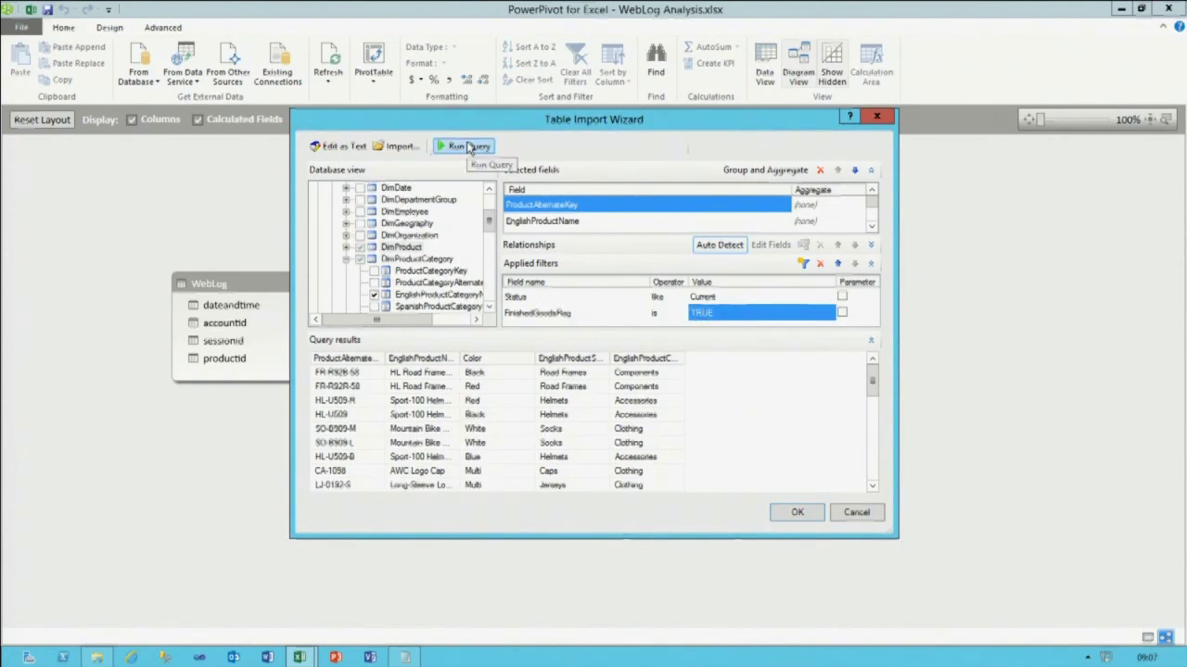
- Accept the designed query and highlight the Status and FinishedGoodsFlag conditions in its SQL statement for review
left_click(792, 512)
left_click_drag(606, 368, 393, 229)
left_click(607, 367)
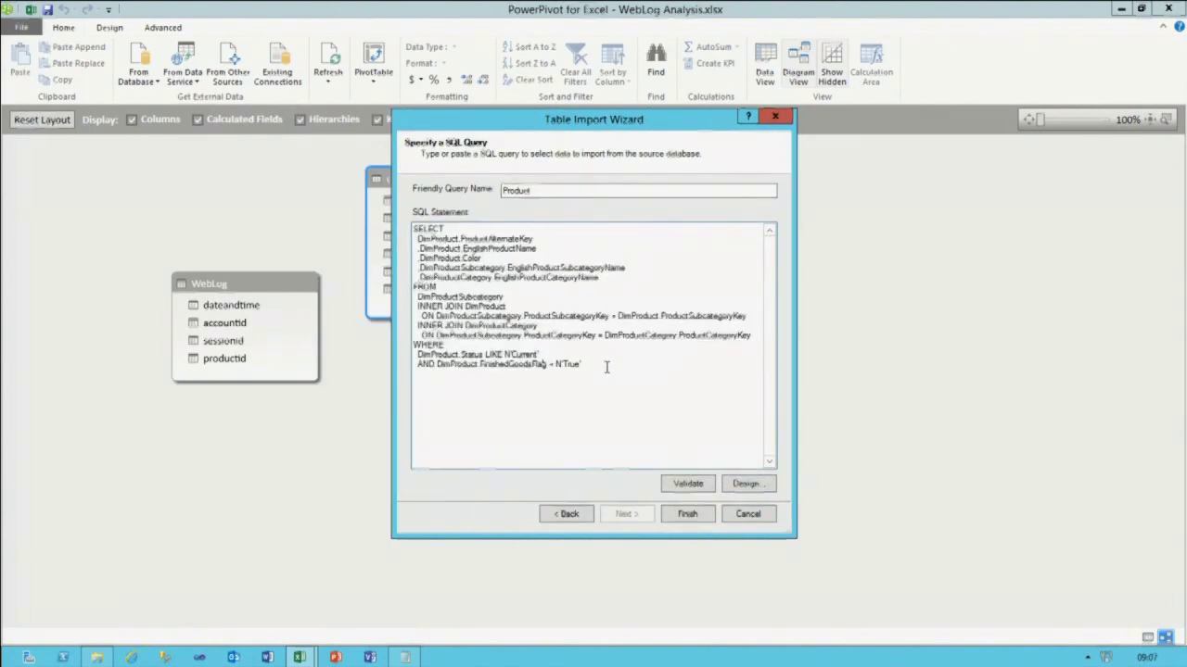
left_click(393, 352, "shift")
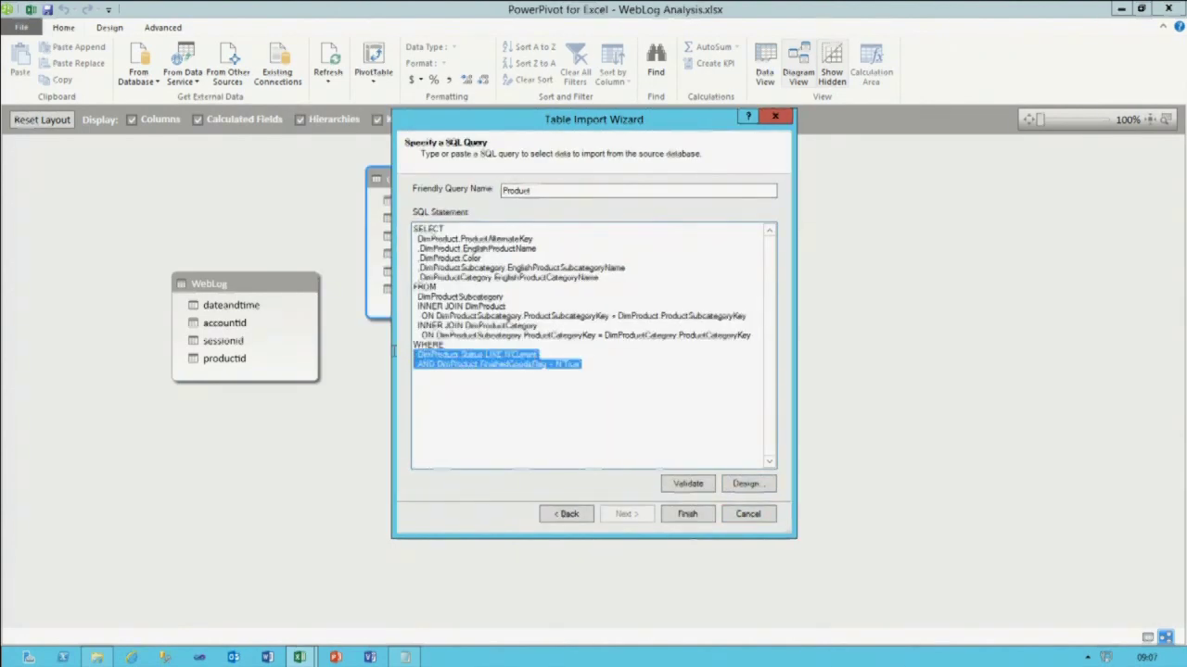
- Alias ProductAlternateKey as ProductID and EnglishProductName as Product in the SQL statement
left_click(561, 240)
type("AS produ")
key("BackSpace")
key("BackSpace")
key("BackSpace")
key("BackSpace")
key("BackSpace")
type("ProductID")
left_click(542, 249)
type("AS")
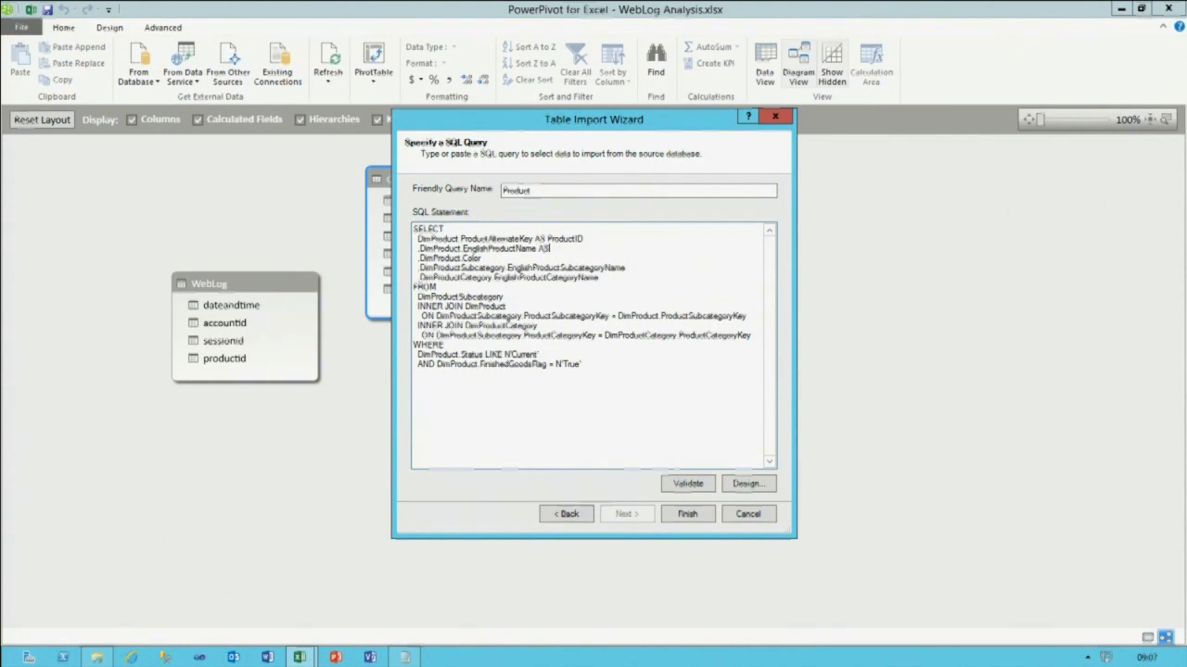
type("ct")
- Alias EnglishProductSubcategoryName as Subcategory and EnglishProductCategoryName as Category, and import the Product query into the data model
left_click(626, 267)
type("AS Subcategory")
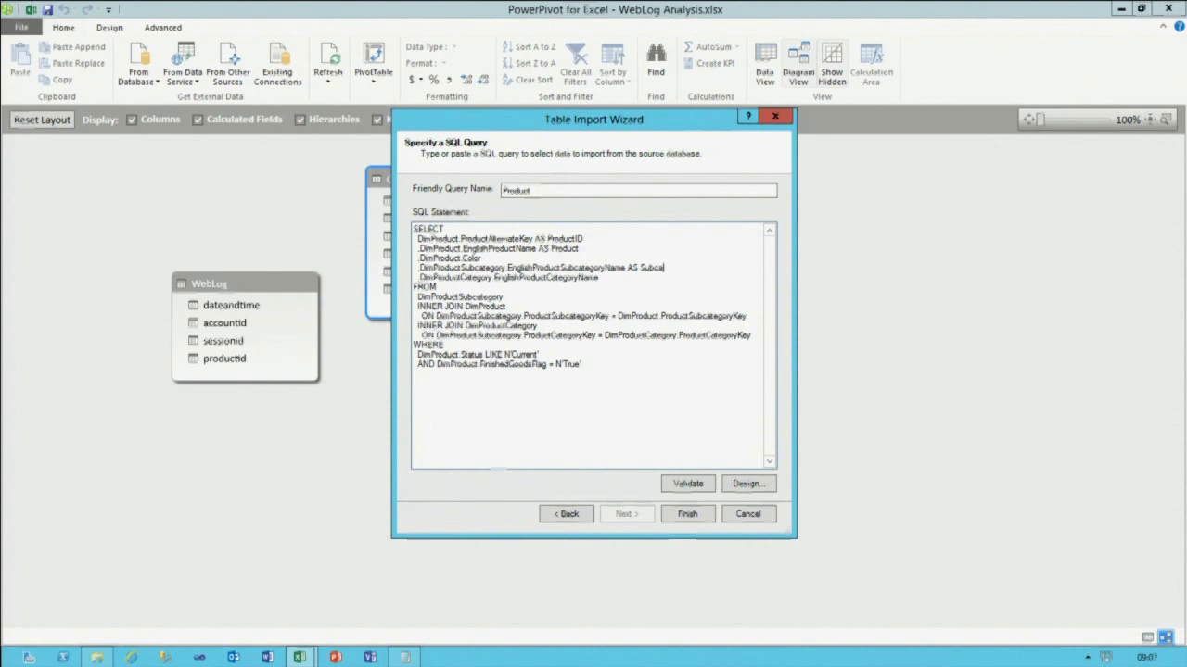
left_click(627, 275)
type("AS Category")
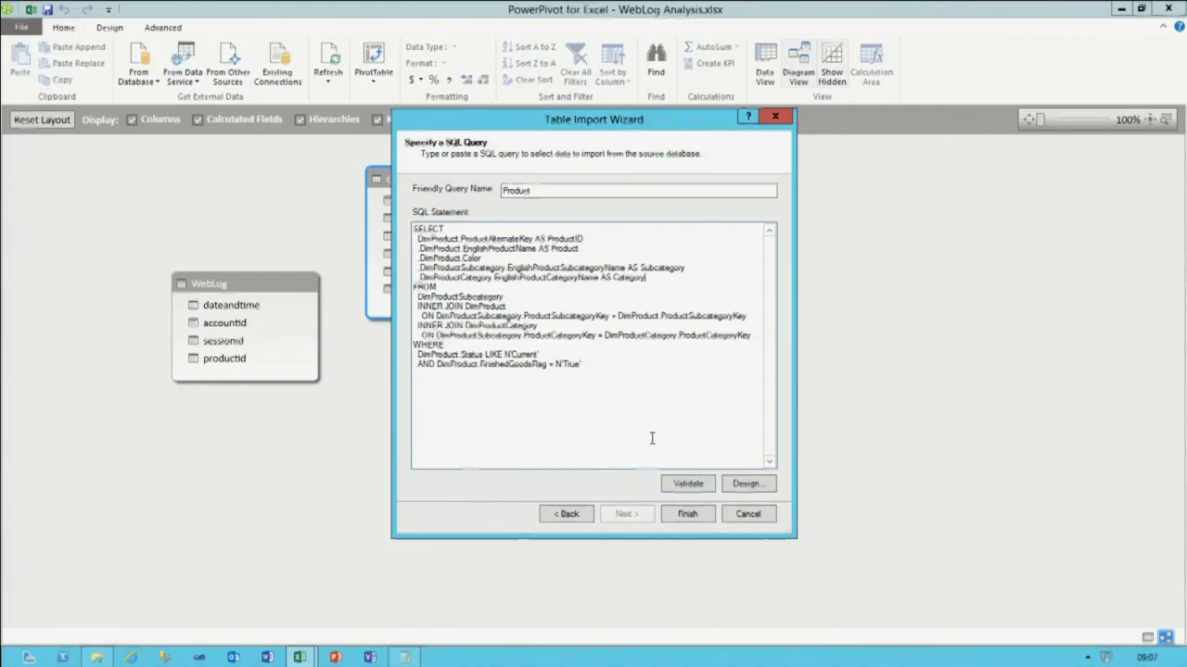
left_click(685, 517)
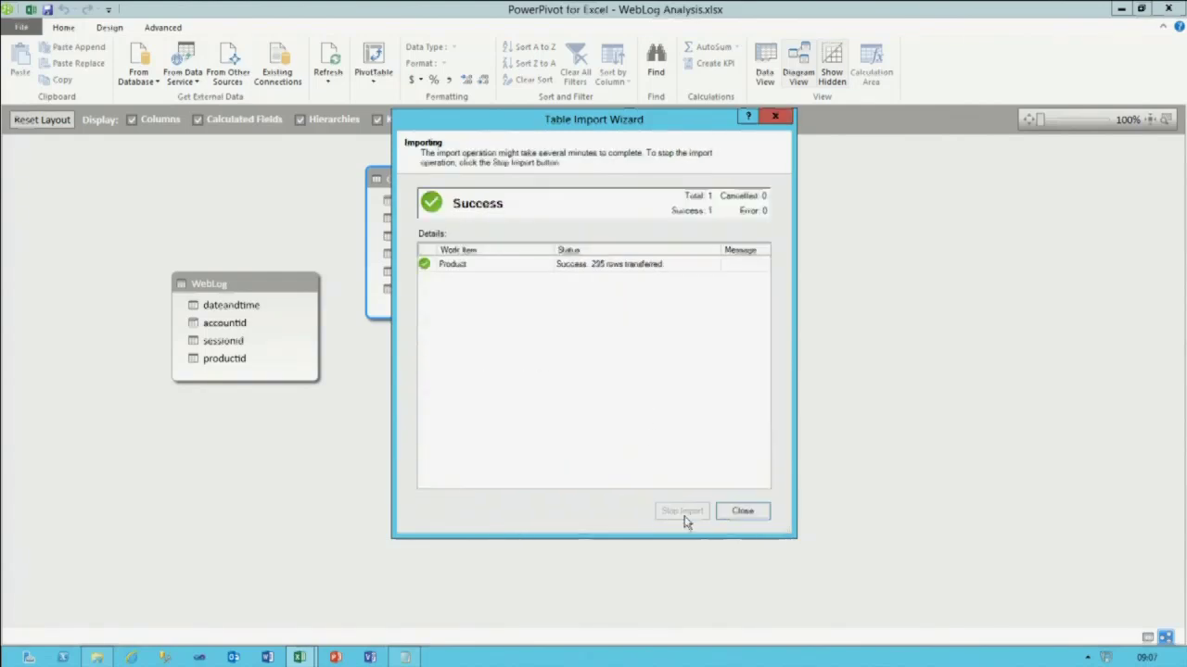
left_click(742, 512)
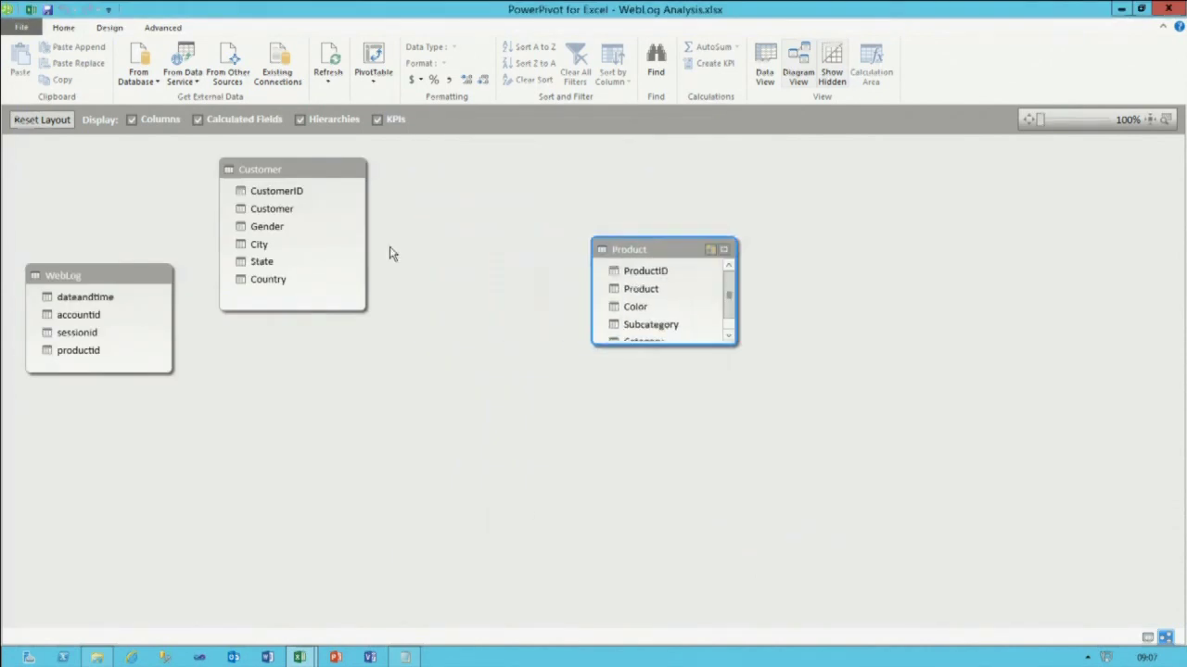
- Arrange the diagram with WebLog between Customer and Product, and enlarge the Product table to fit all its columns
left_click_drag(98, 274, 304, 362)
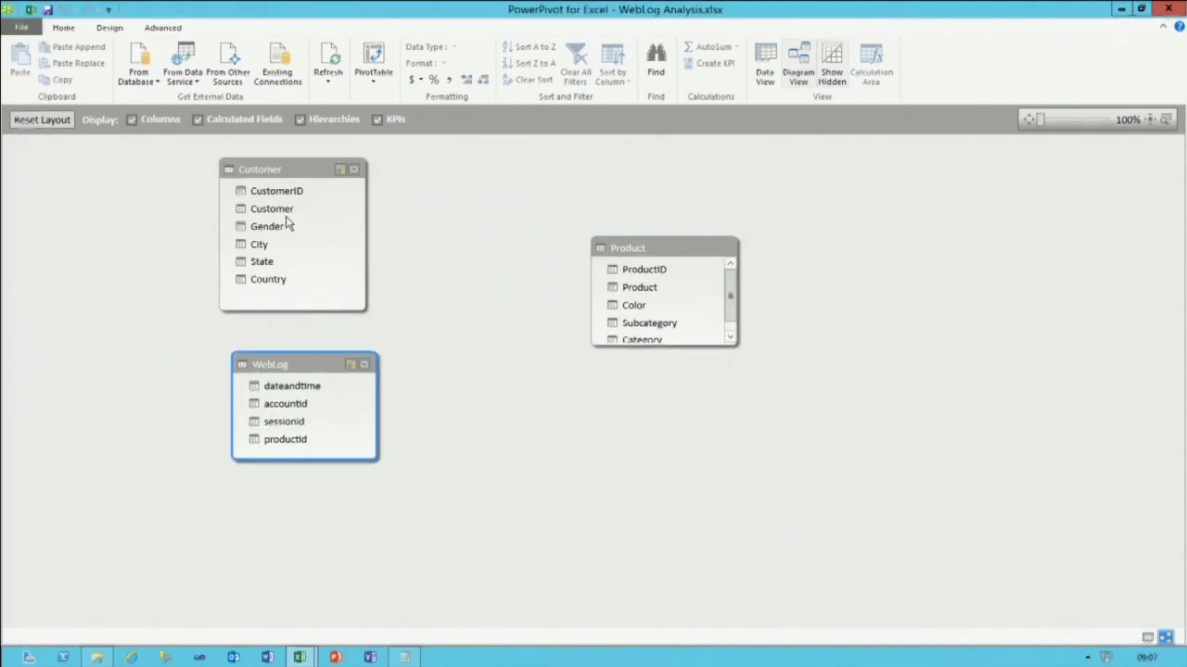
left_click_drag(286, 176, 124, 177)
left_click_drag(636, 243, 501, 183)
left_click_drag(305, 364, 343, 234)
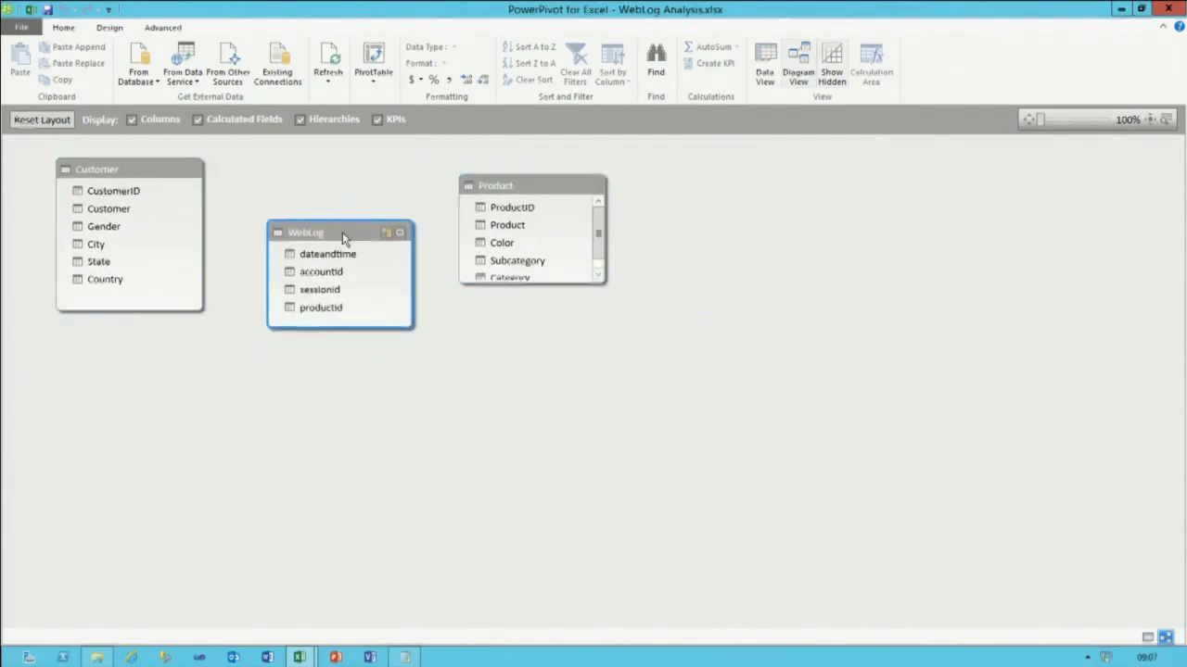
left_click_drag(542, 281, 549, 371)
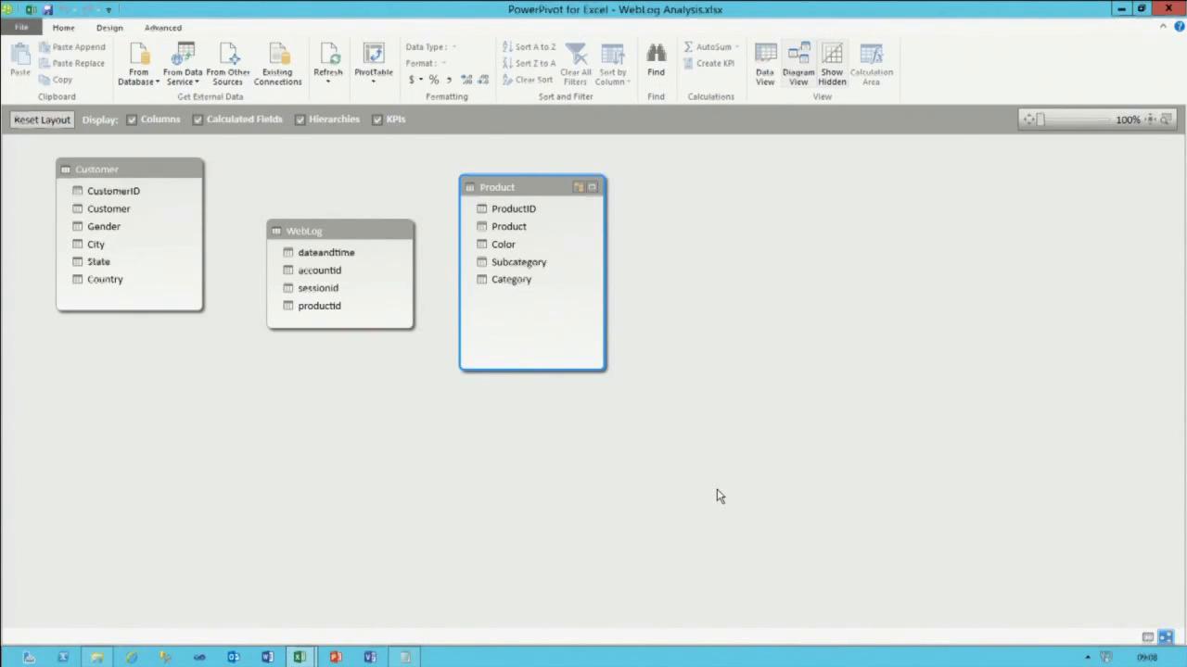
- Switch to Internet Explorer, view the Data Feeds library on the AdventureWorks BI site, and return to PowerPivot
left_click(132, 656)
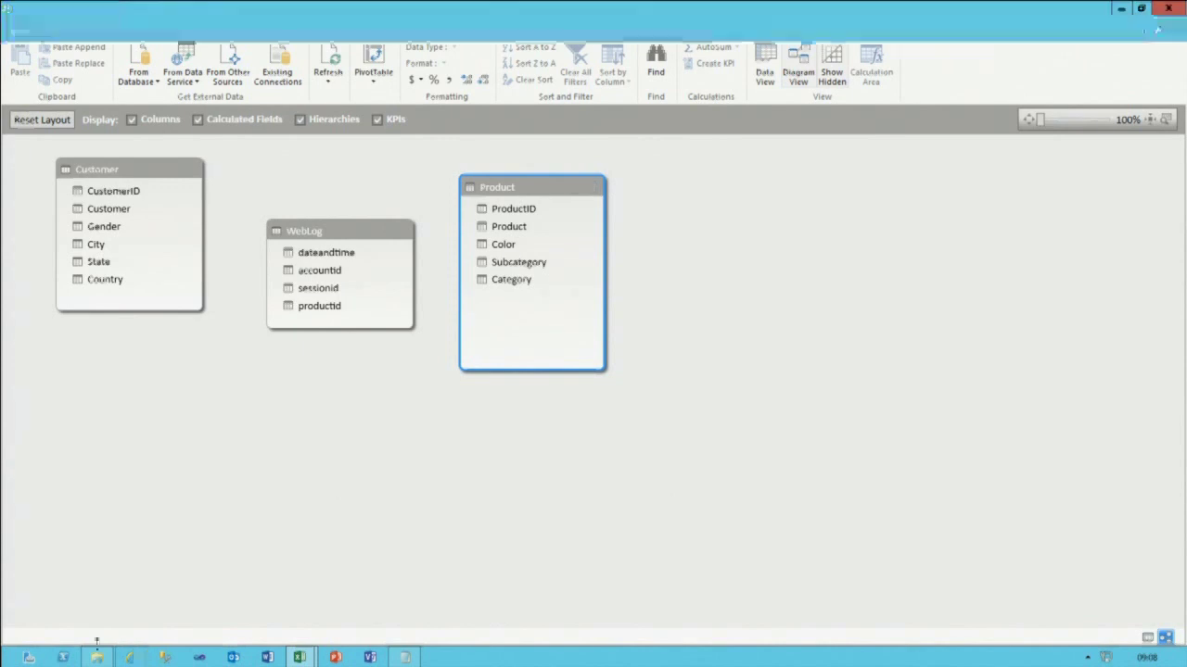
left_click(1157, 30)
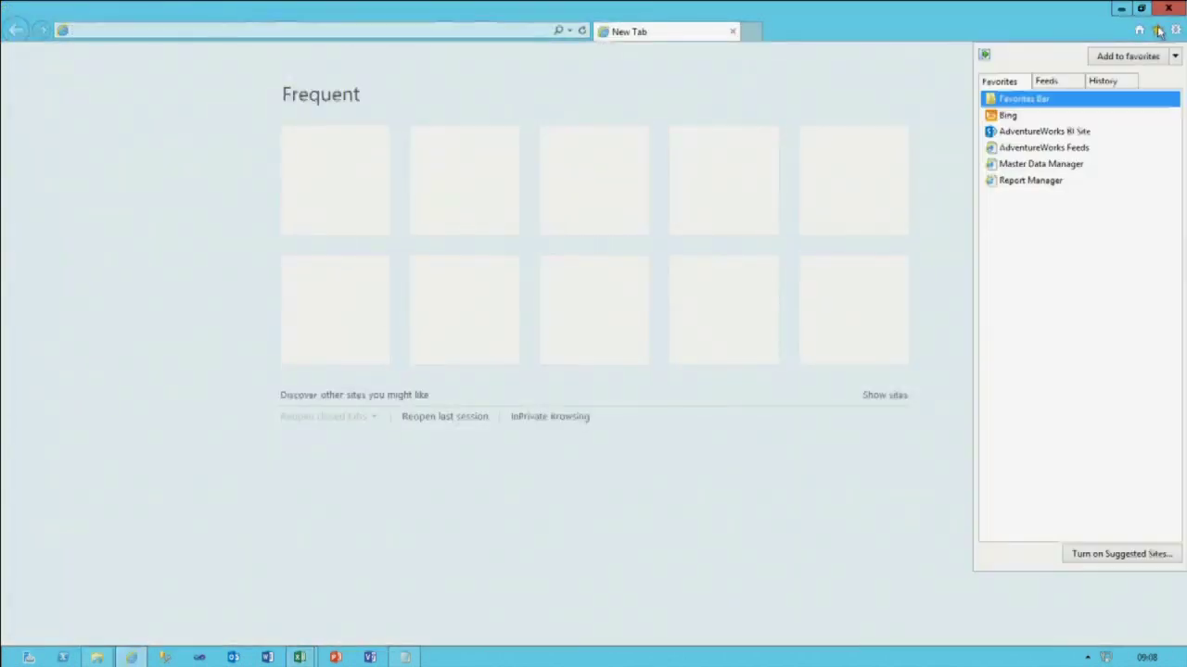
left_click(1061, 135)
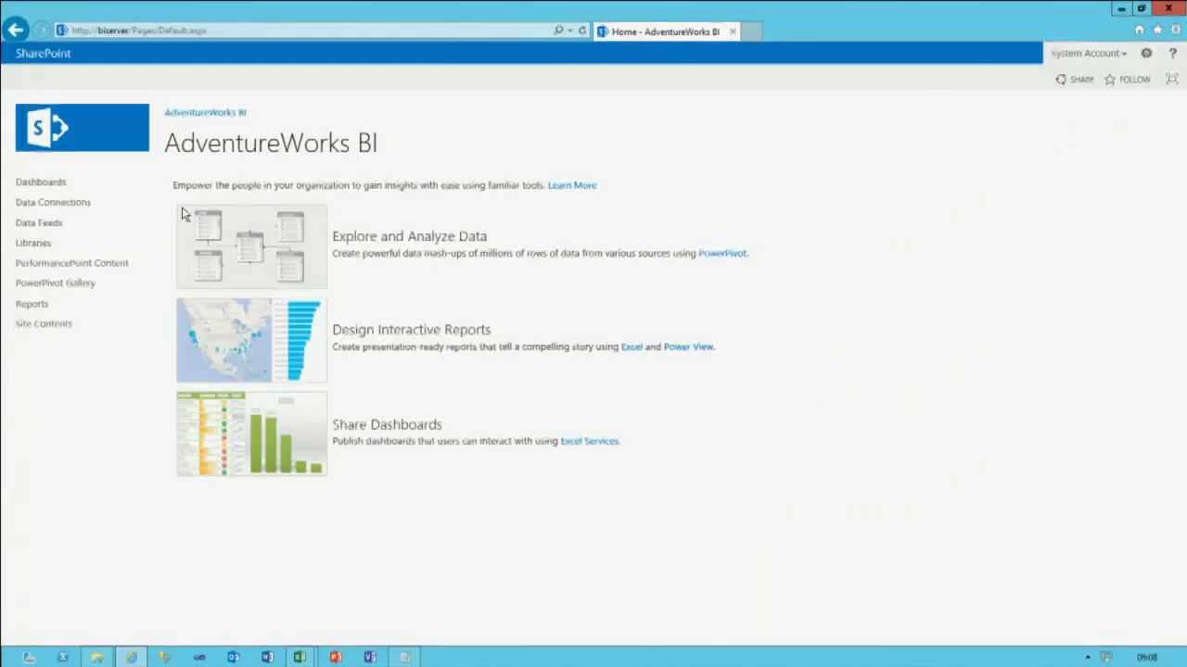
left_click(34, 232)
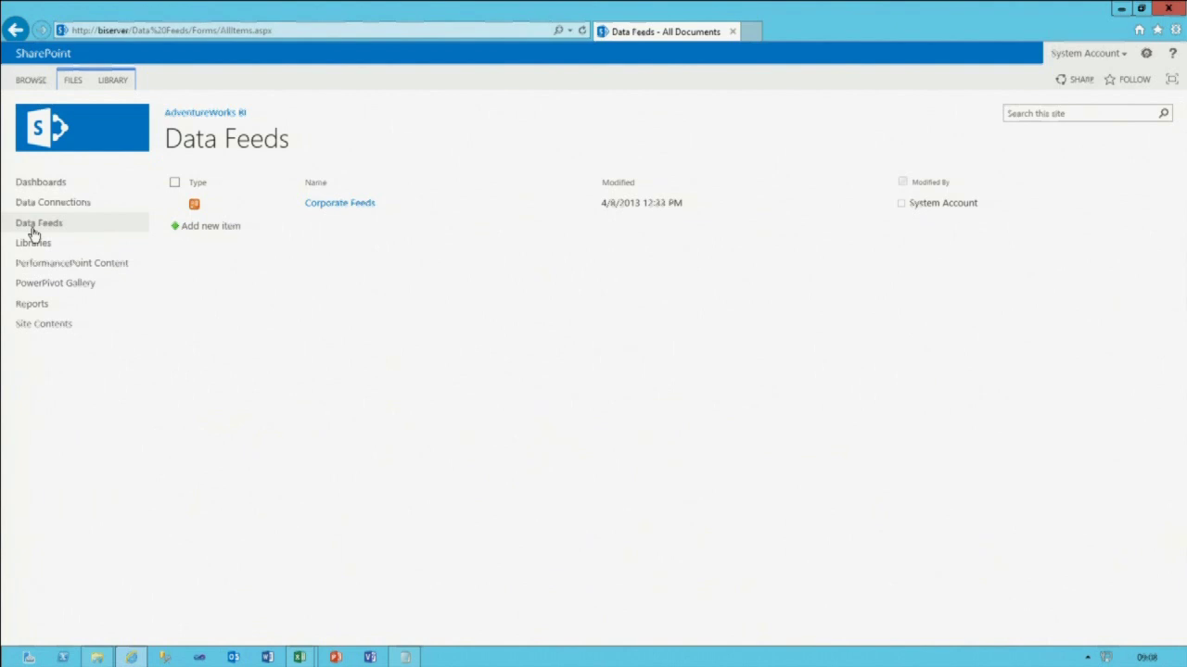
key("alt+Tab")
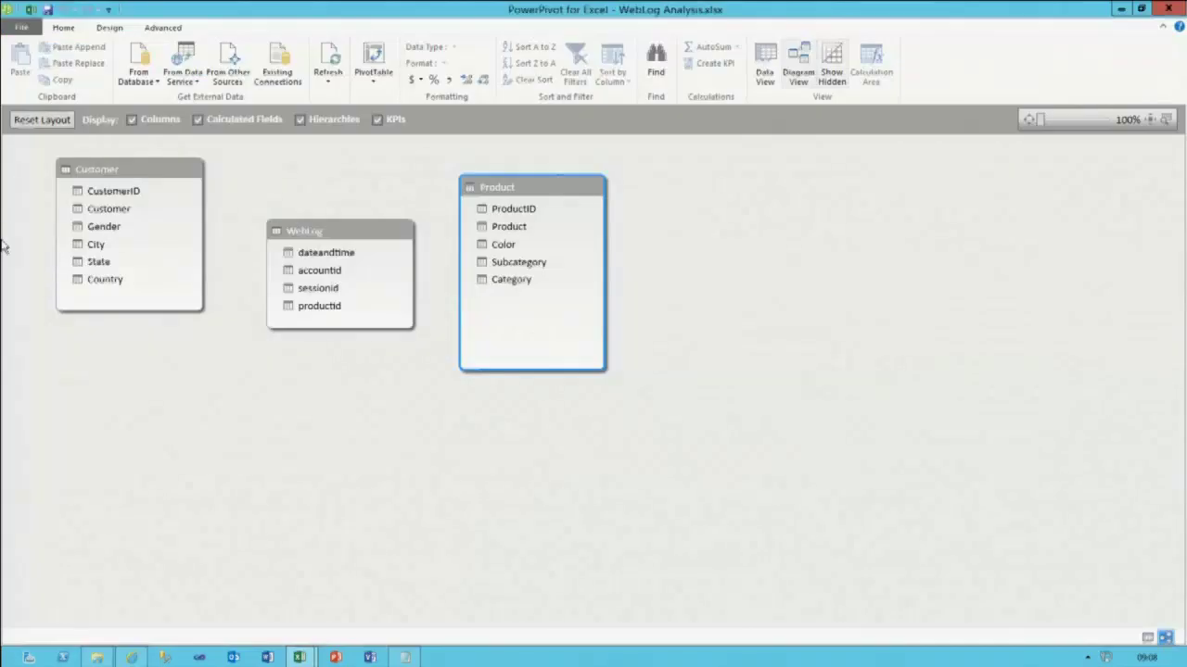
- Start an OData data feed import and choose the Corporate Feeds service document from the biserver site's Data Feeds library
left_click(190, 80)
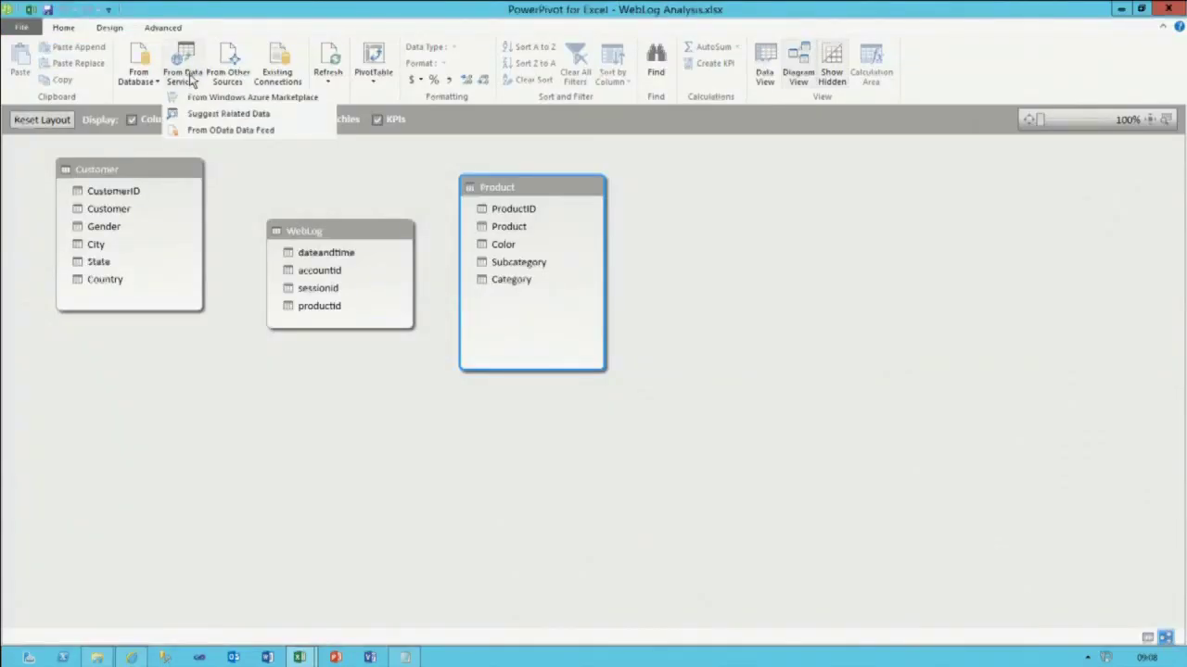
left_click(277, 132)
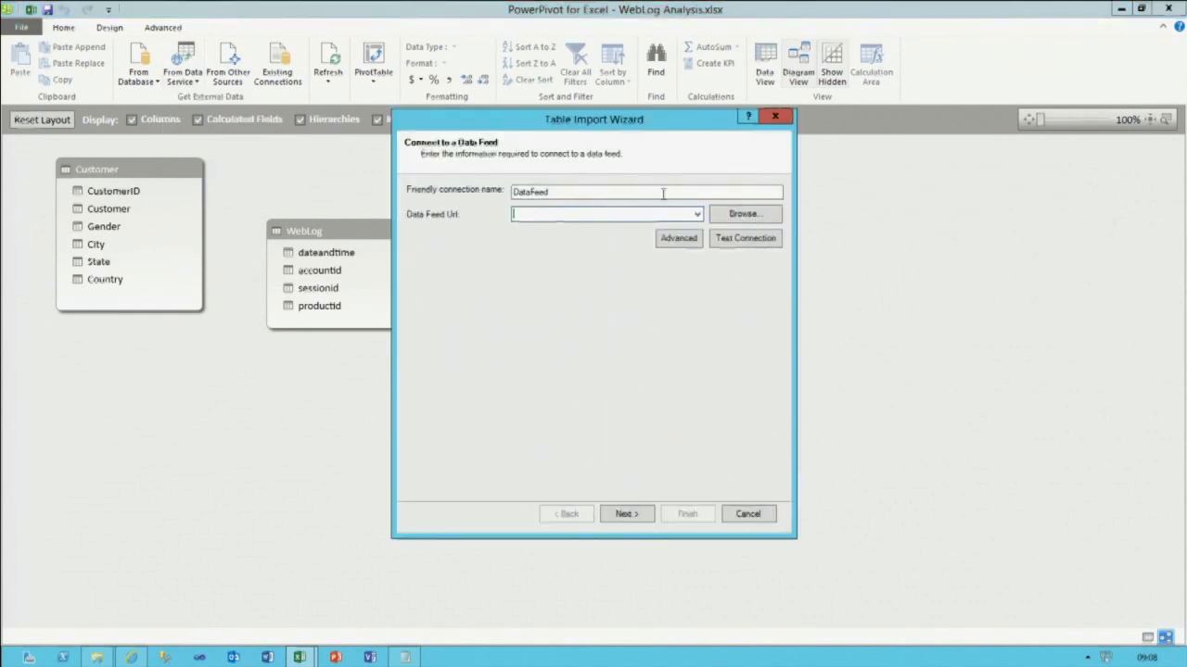
left_click(773, 219)
left_click(487, 283)
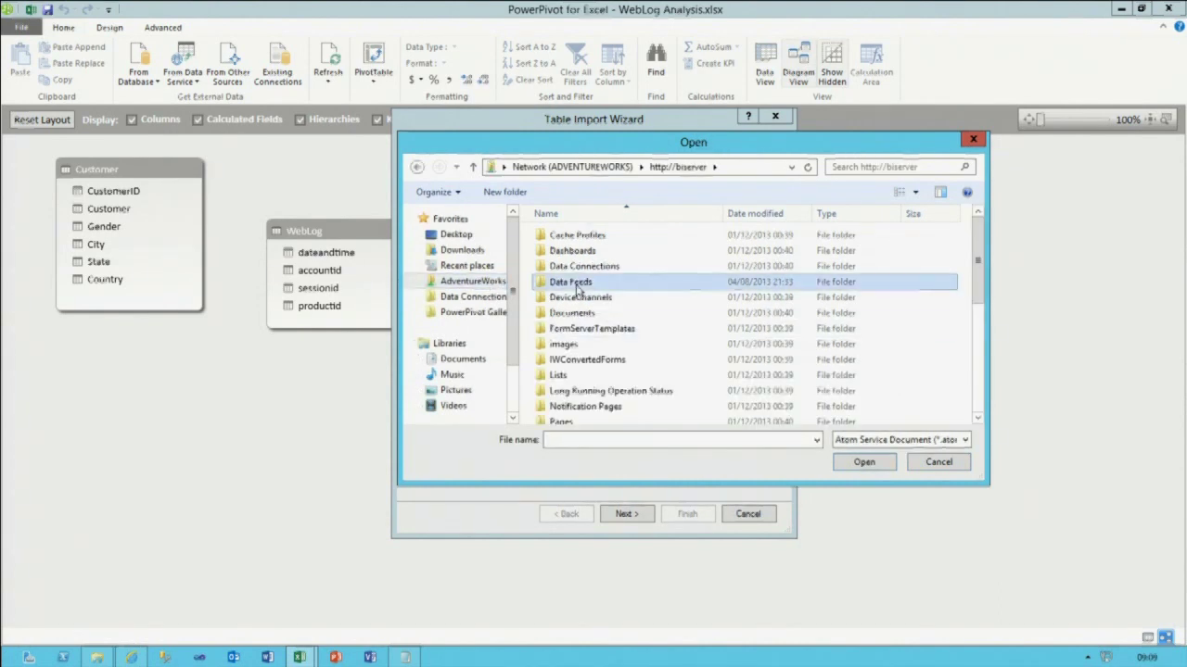
double_click(579, 289)
left_click(594, 243)
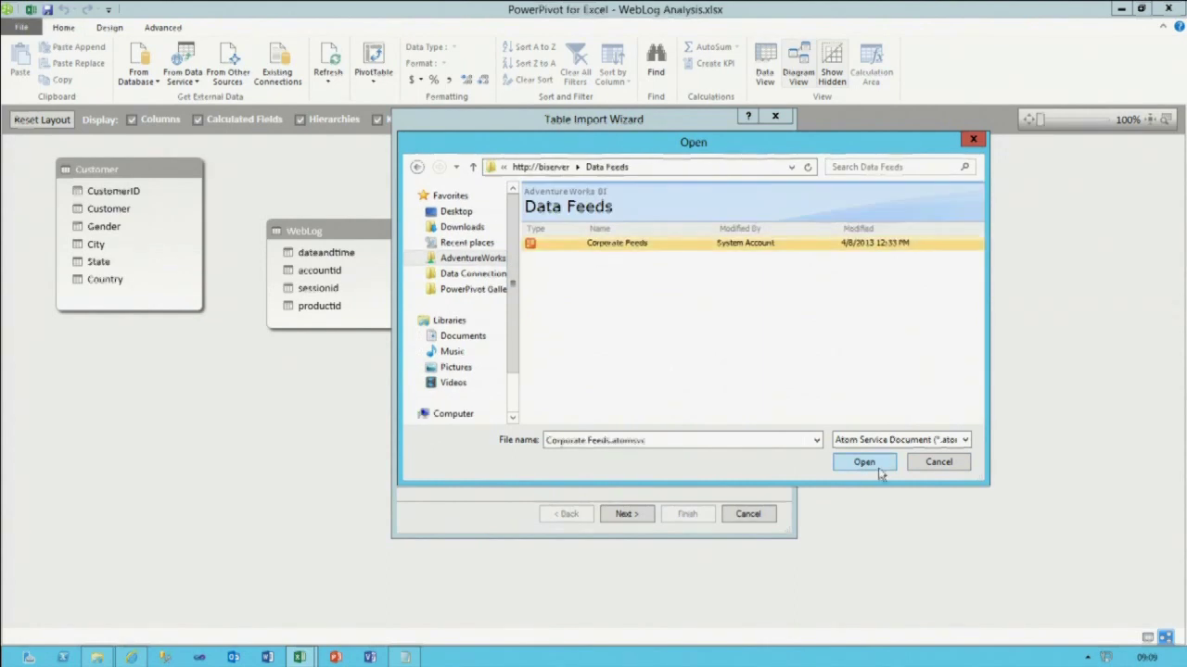
left_click(863, 462)
- Shorten the friendly connection name to Corporate Feeds and proceed to selecting the feed's tables
left_click_drag(553, 192, 459, 196)
key("BackSpace")
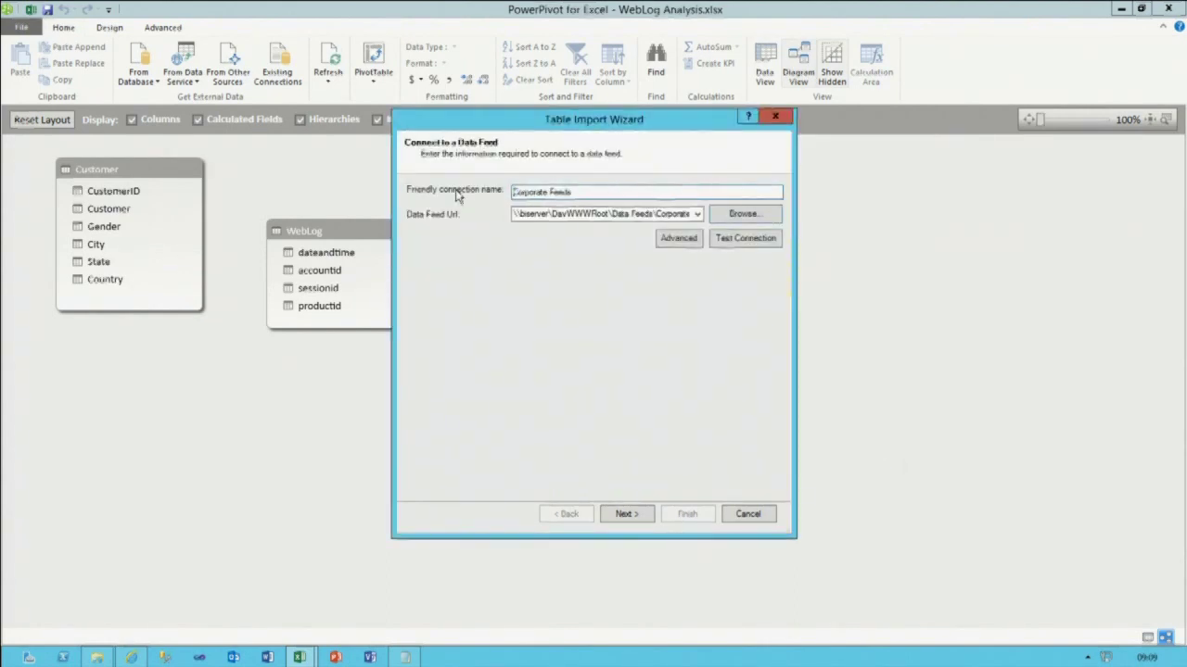
left_click(625, 519)
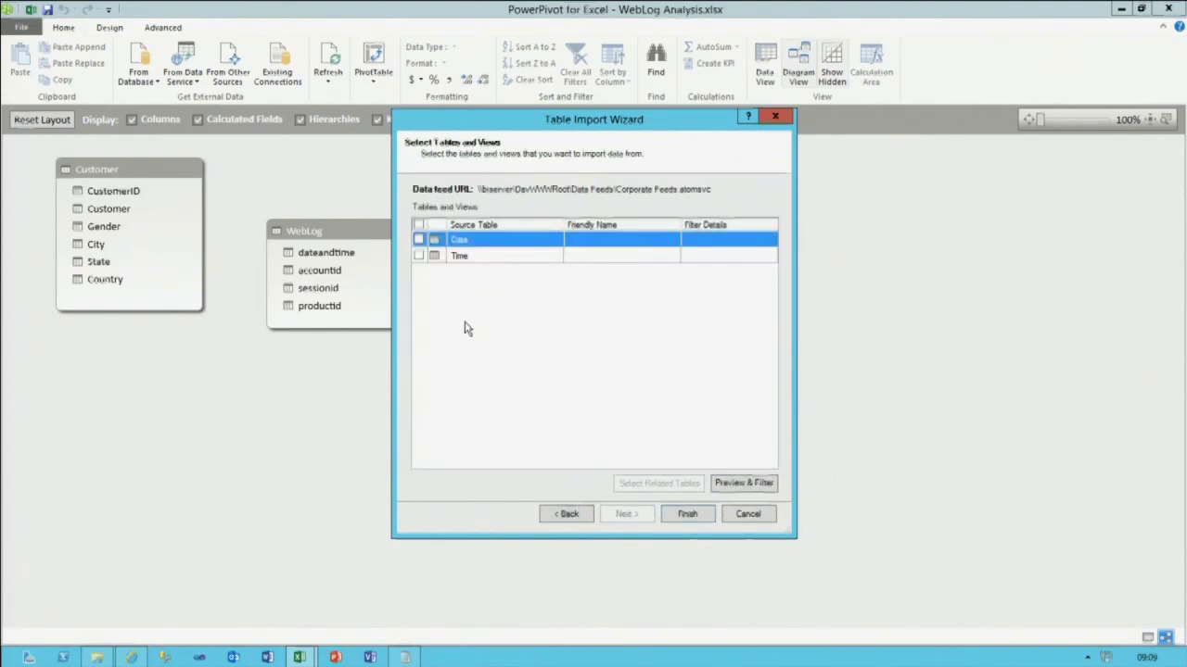
- Select the Date table for import, open its preview and filter view, and deselect all of its columns
left_click(419, 240)
left_click(744, 482)
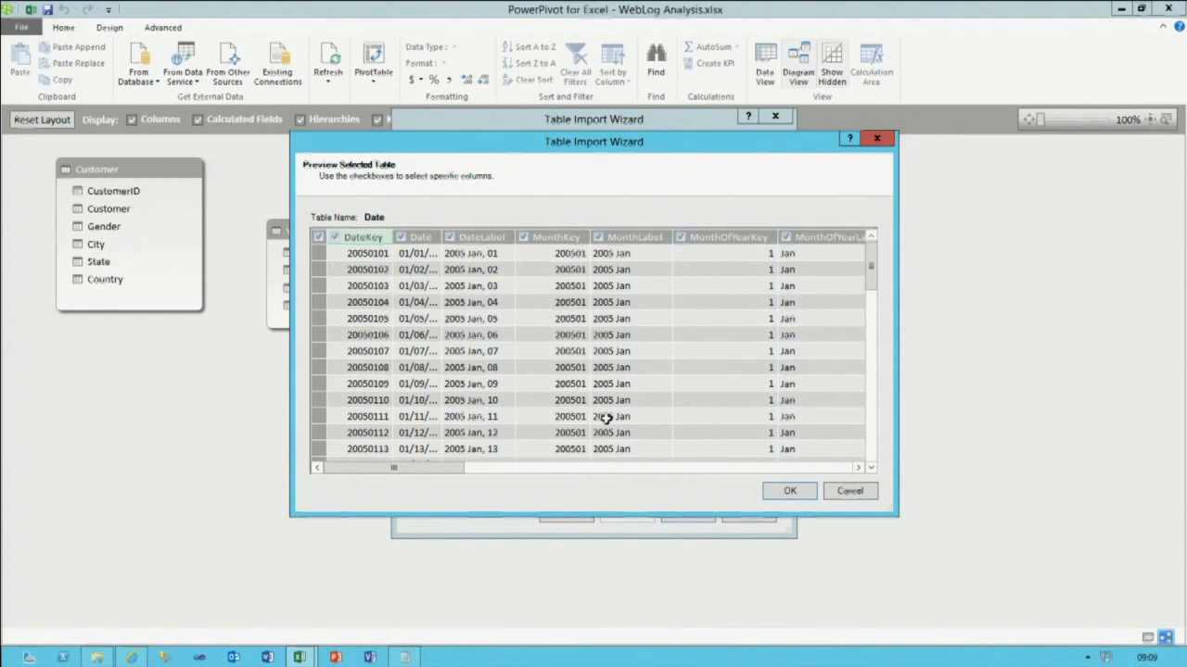
left_click(318, 238)
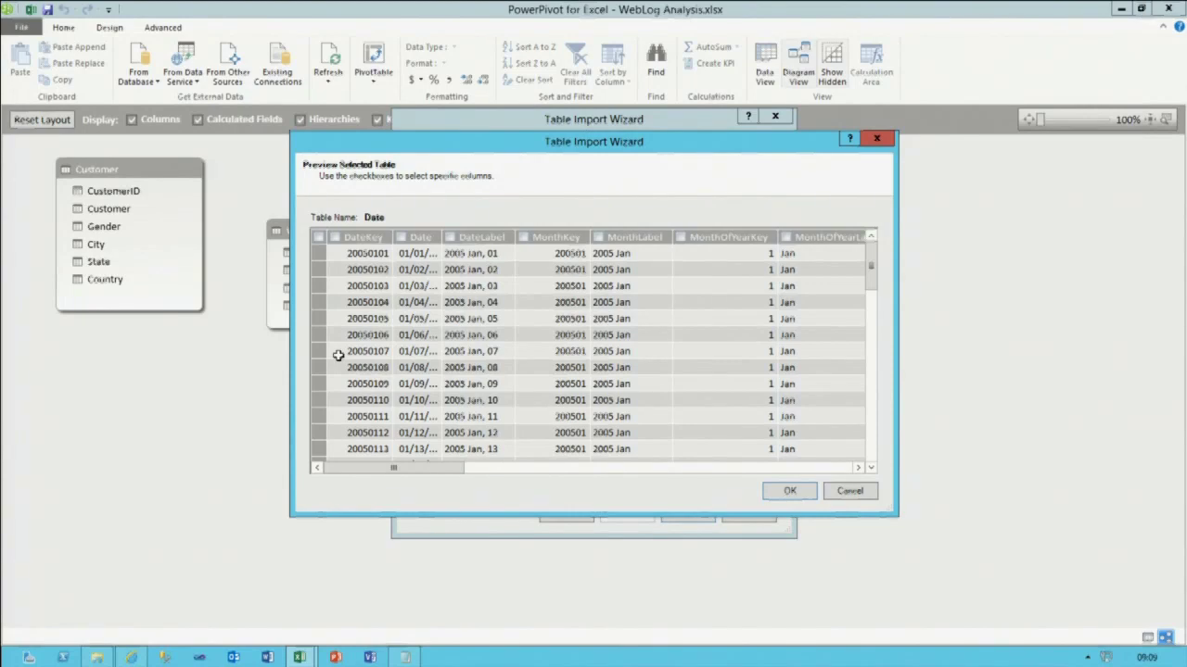
- Include the DateKey, Date, DateLabel and MonthLabel columns of the Date table, widening the Date column to show full values
left_click(334, 238)
double_click(442, 237)
left_click(403, 238)
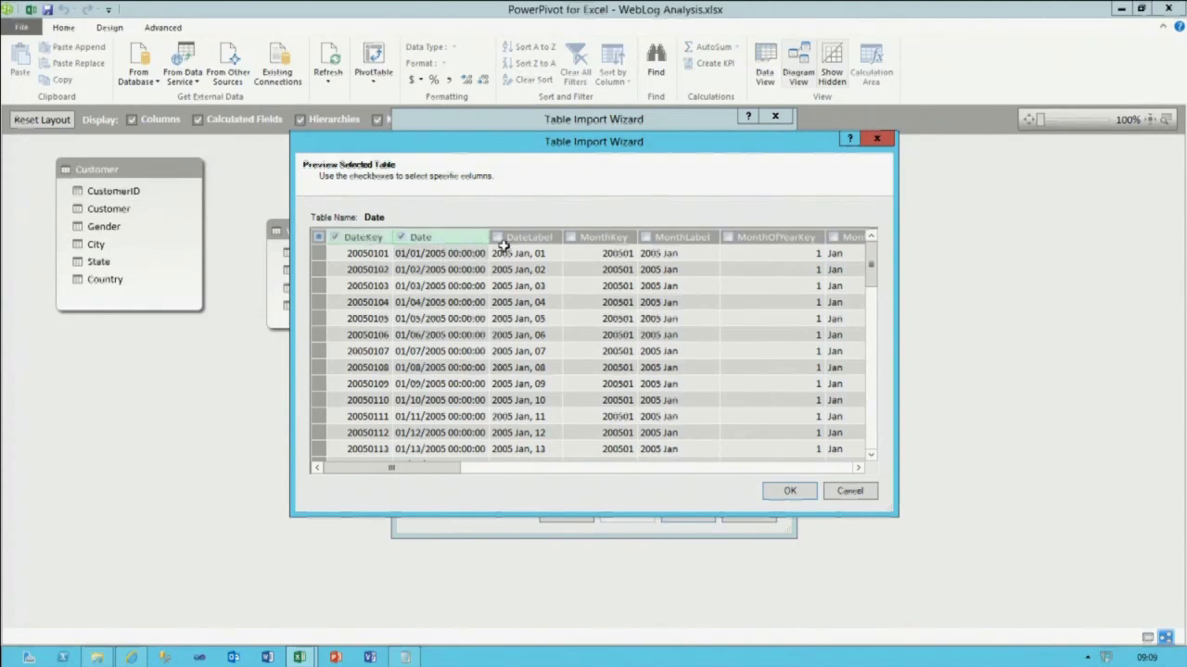
left_click(497, 238)
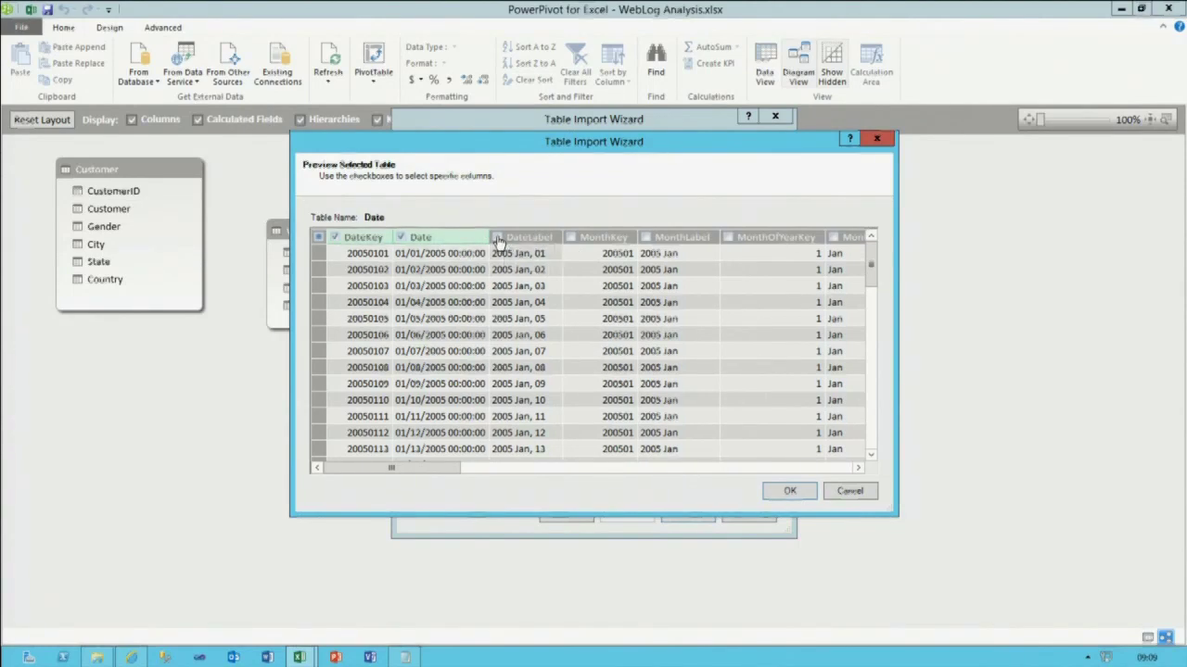
left_click(645, 237)
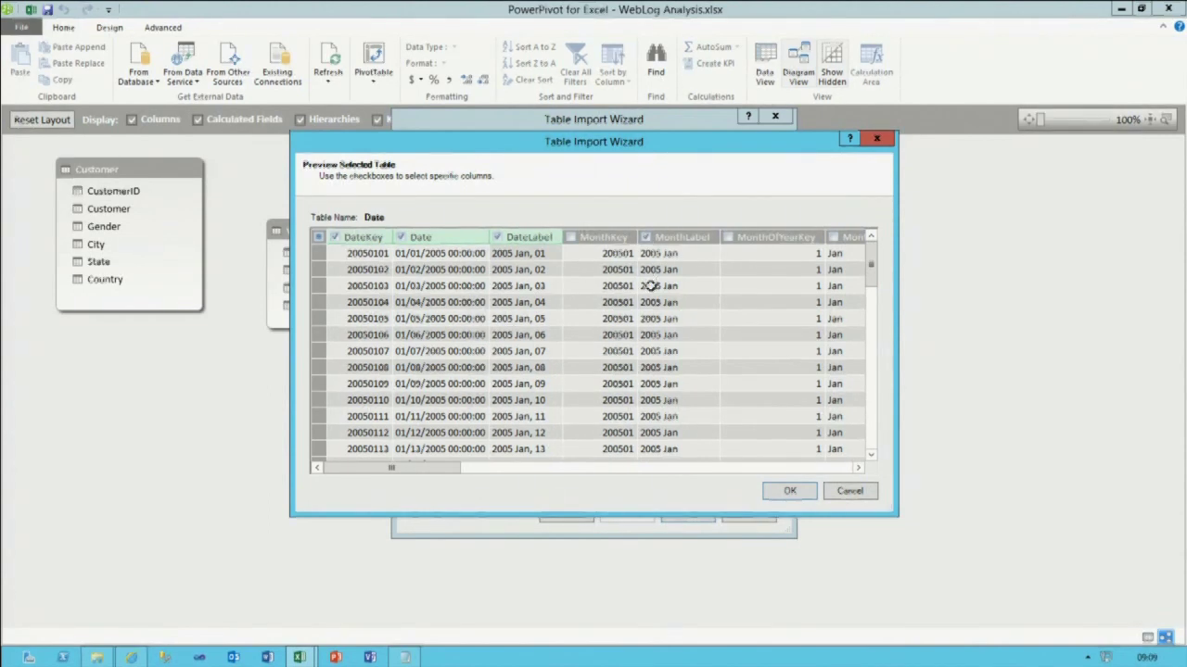
- Include the CalendarQuarterLabel and CalendarYearLabel columns in the Date table import and accept the column selection
left_click_drag(417, 468, 575, 469)
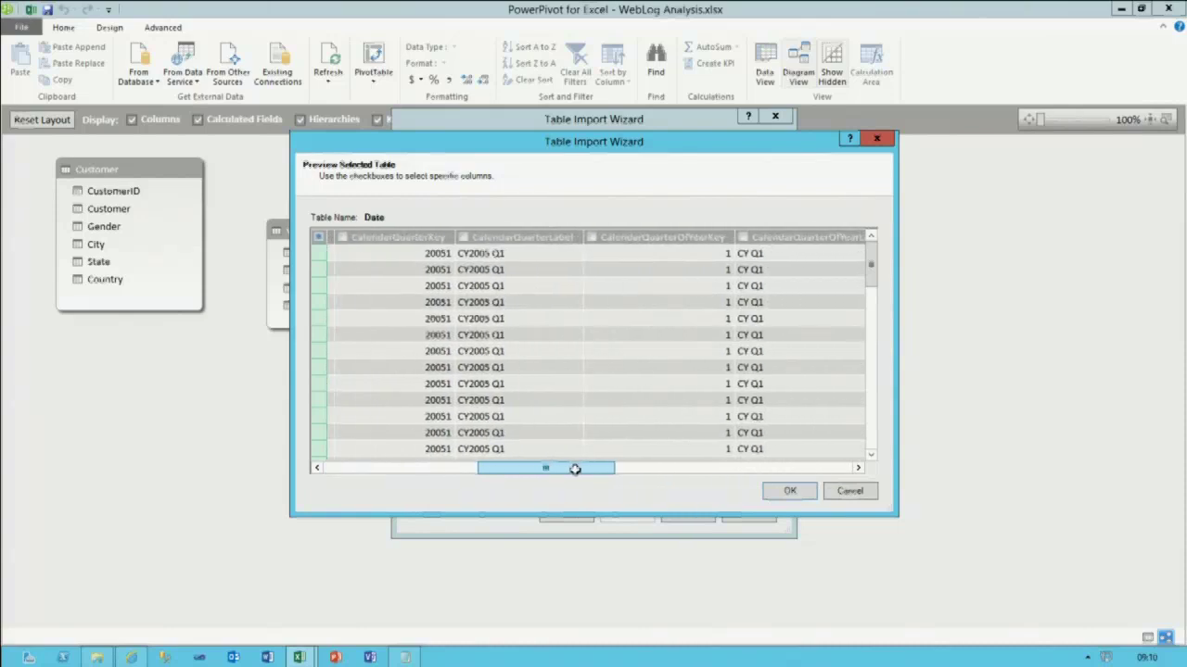
left_click(463, 237)
left_click_drag(580, 468, 645, 468)
left_click(753, 237)
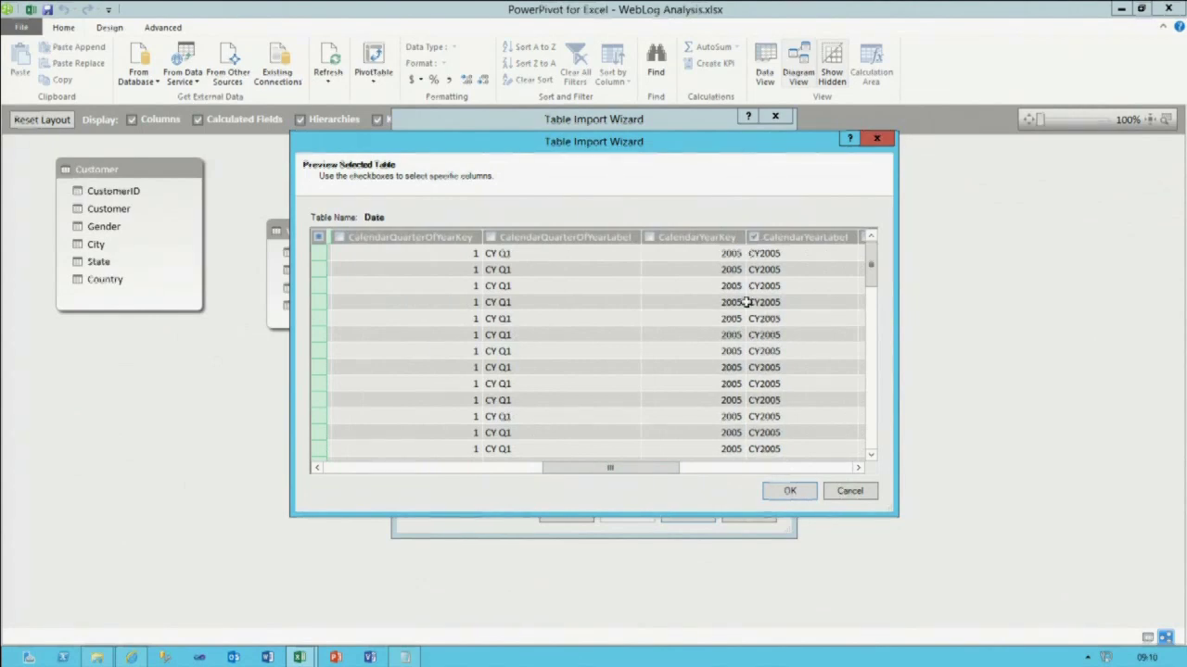
left_click(789, 497)
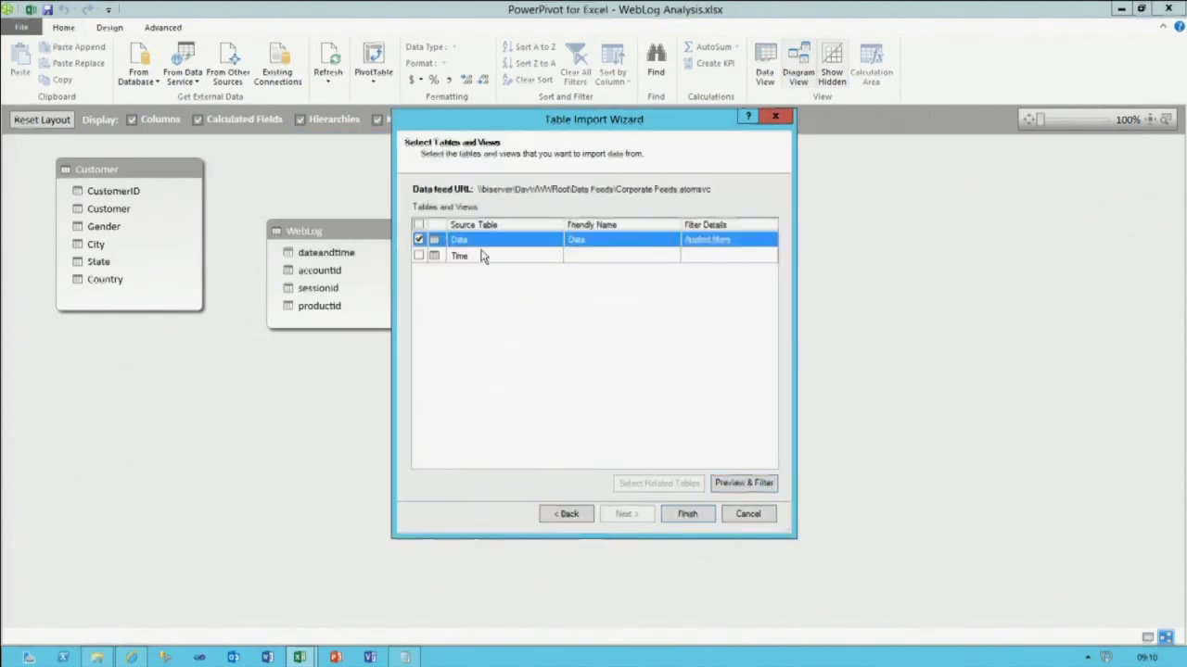
- Add the Time table with all its columns to the import selection and complete the data feed import
left_click(418, 256)
left_click(741, 483)
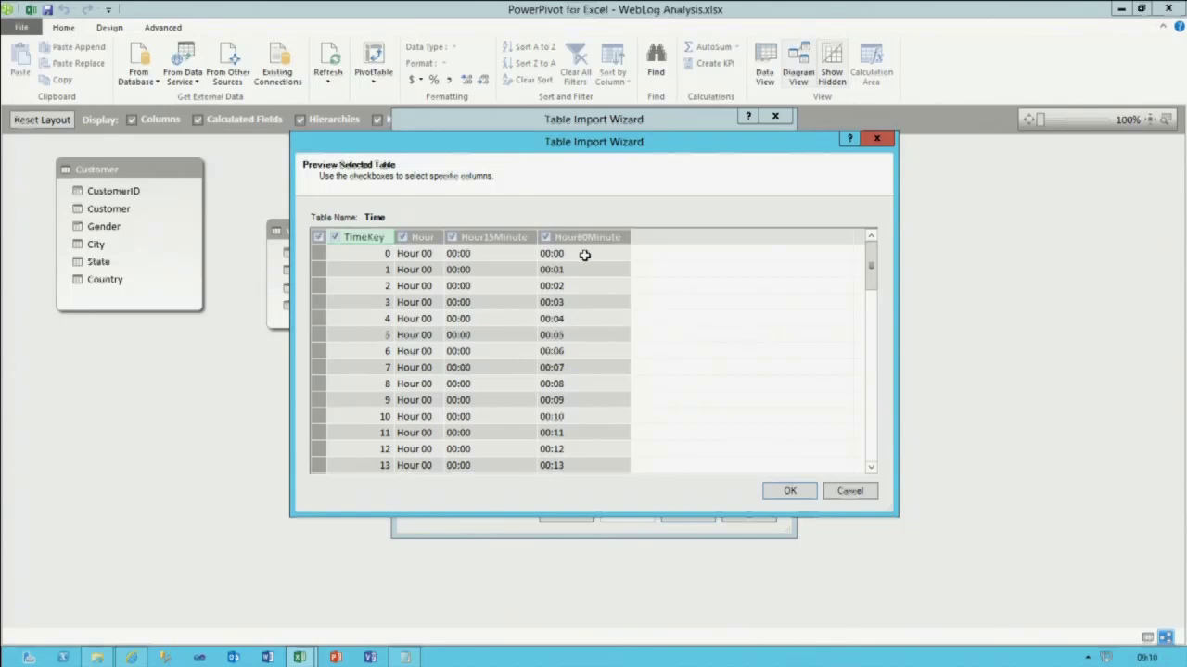
left_click(774, 494)
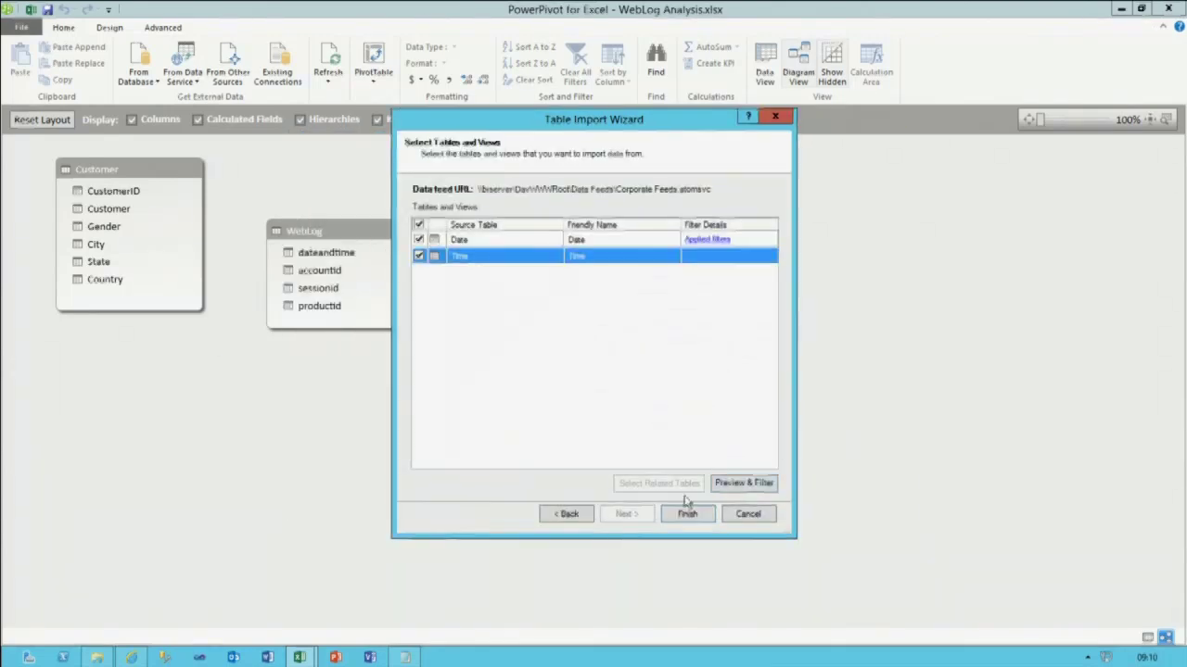
left_click(687, 513)
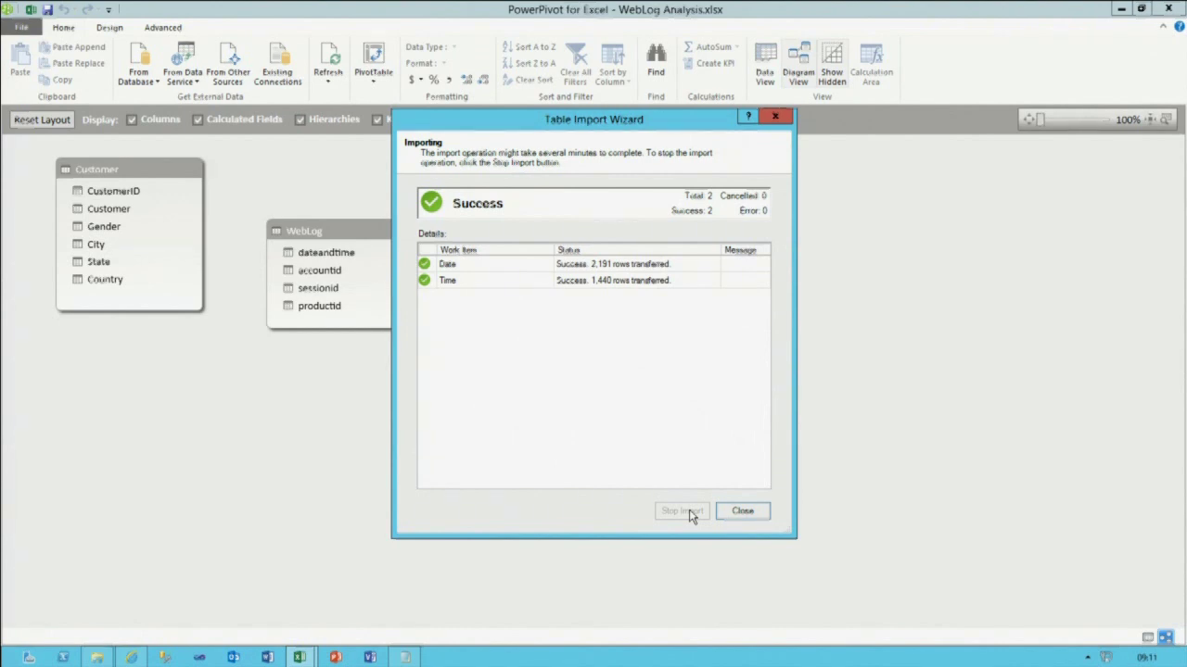
left_click(747, 512)
- Arrange the Date and Time tables side by side below WebLog in the diagram and heighten them to show all Date columns
left_click_drag(649, 237, 118, 414)
left_click_drag(380, 399, 422, 423)
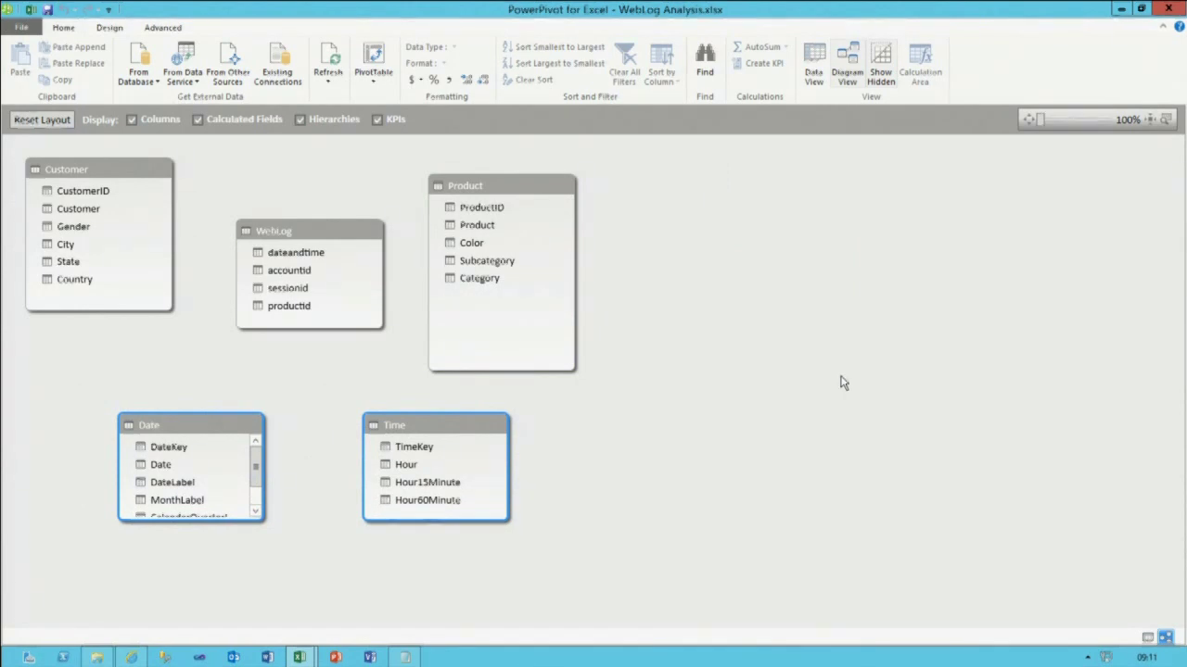
left_click_drag(185, 521, 185, 569)
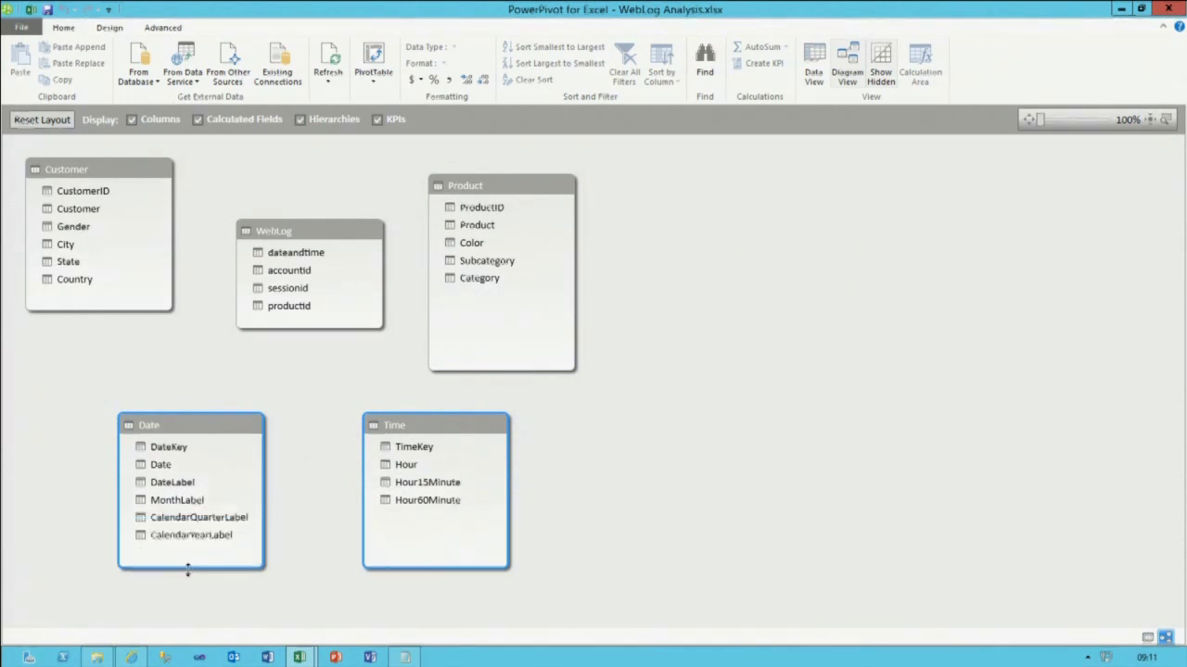
- Go to the data of the WebLog table and fit the dateandtime column width to its contents
right_click(304, 233)
left_click(350, 340)
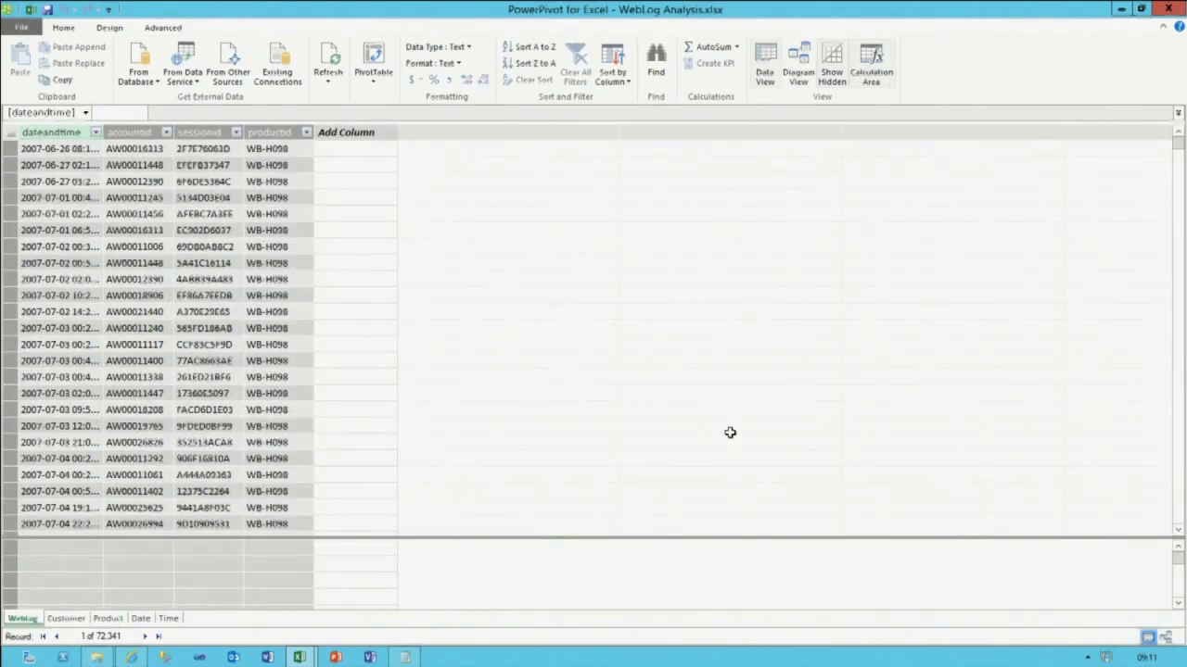
double_click(104, 132)
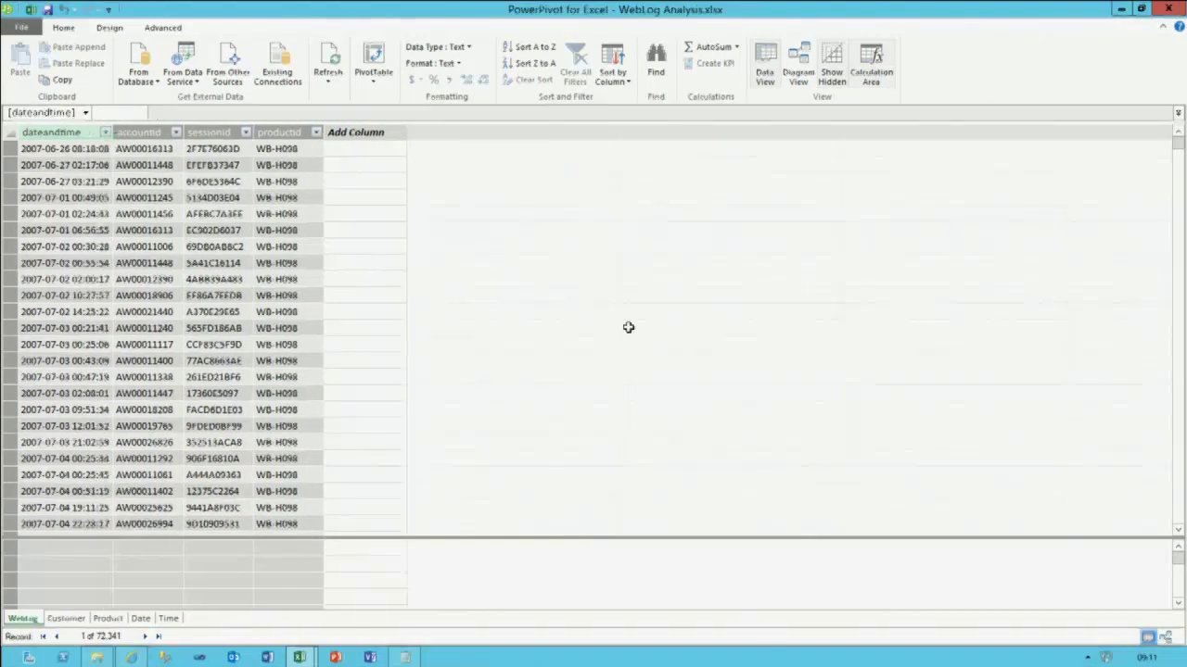
- Change the data type of the WebLog dateandtime column to Date
left_click(58, 133)
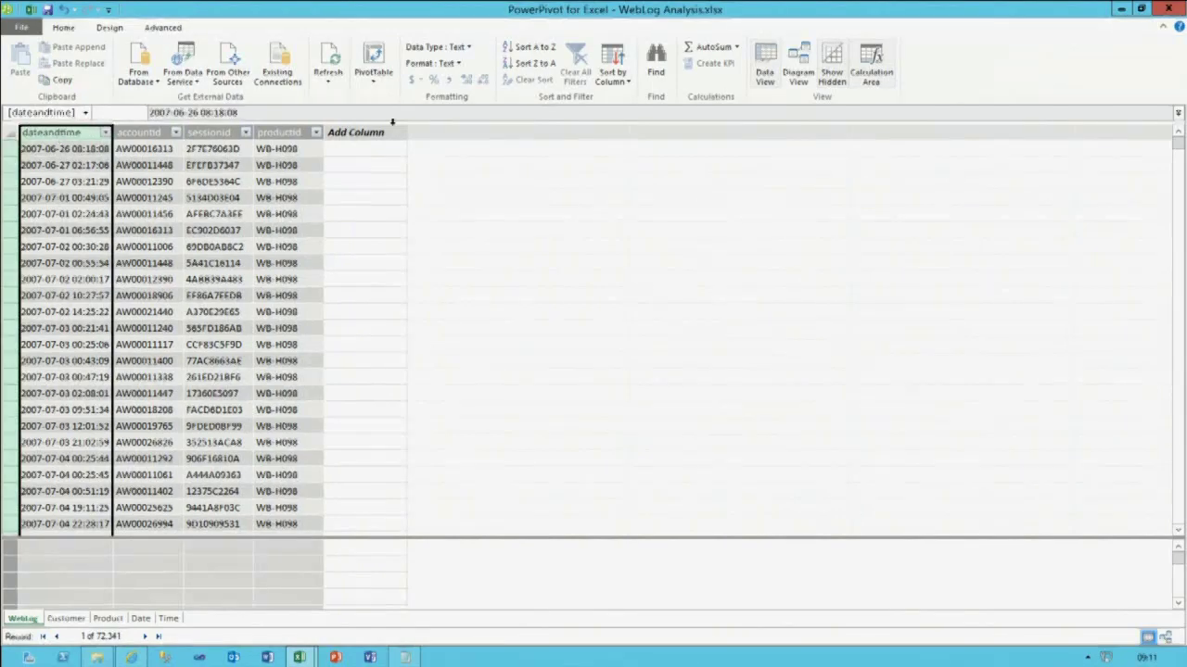
left_click(468, 52)
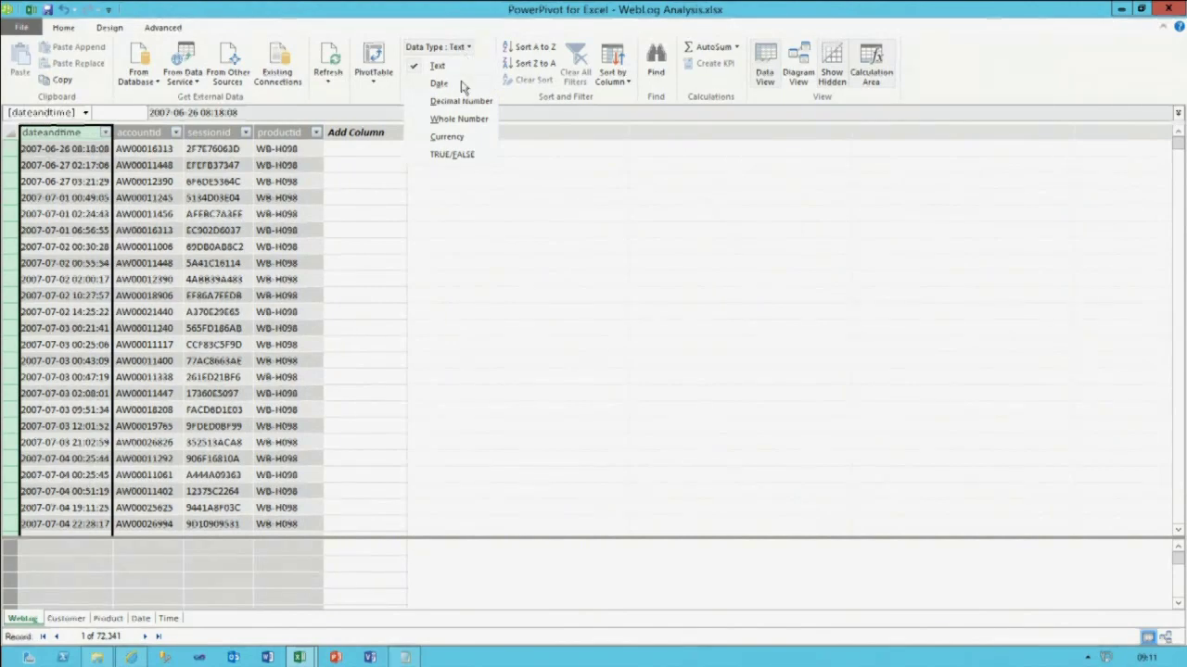
left_click(463, 84)
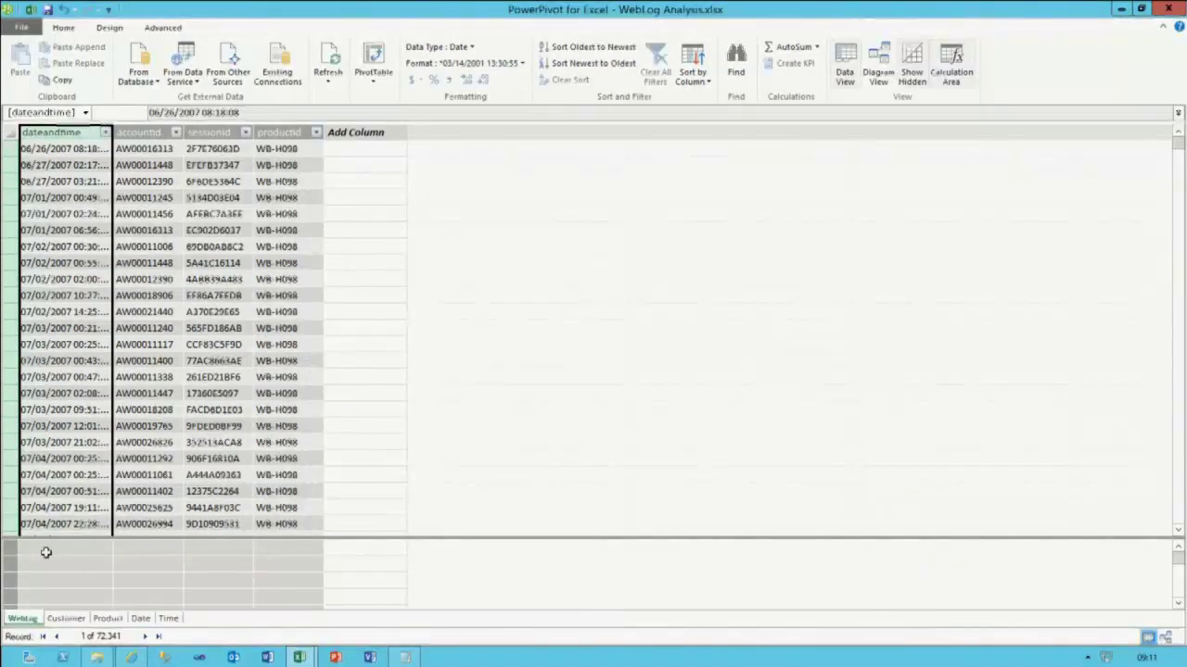
- Examine the key formats in the Date and Time tables and return to the WebLog table
left_click(140, 619)
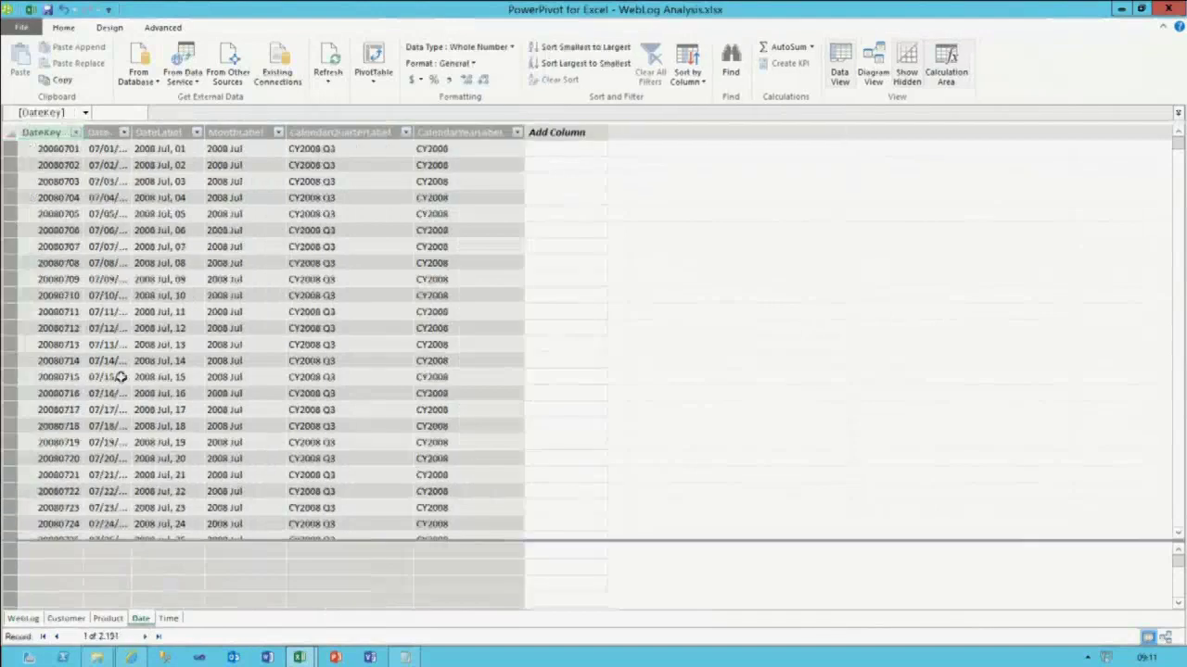
left_click(53, 150)
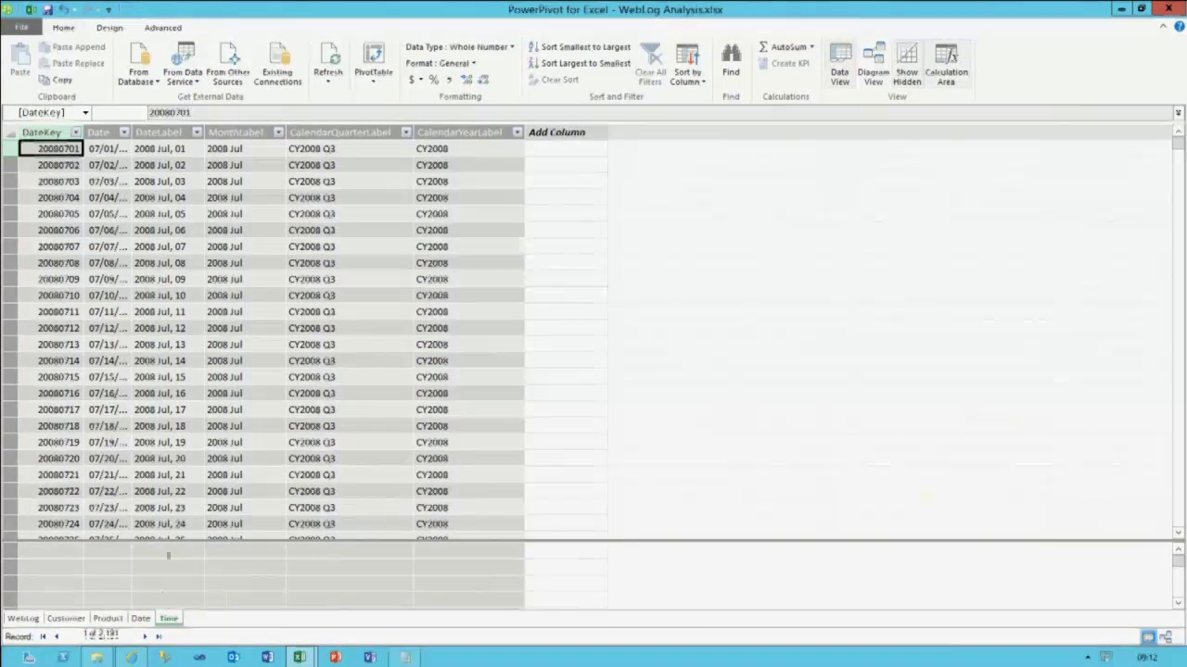
left_click(168, 618)
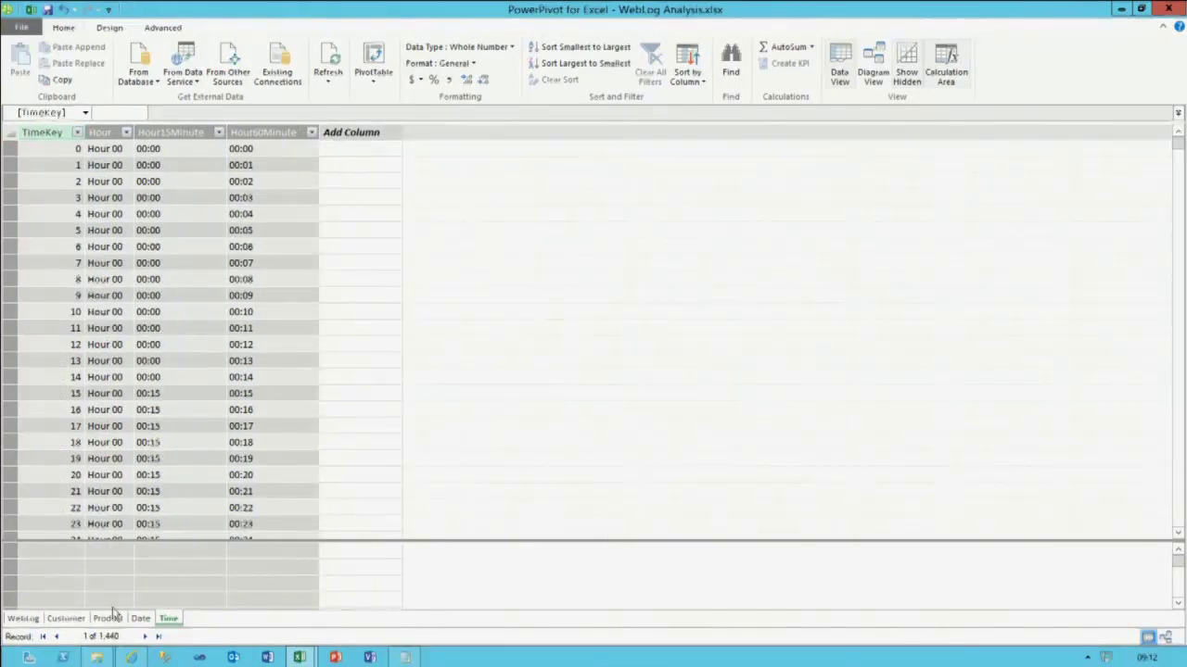
left_click(32, 627)
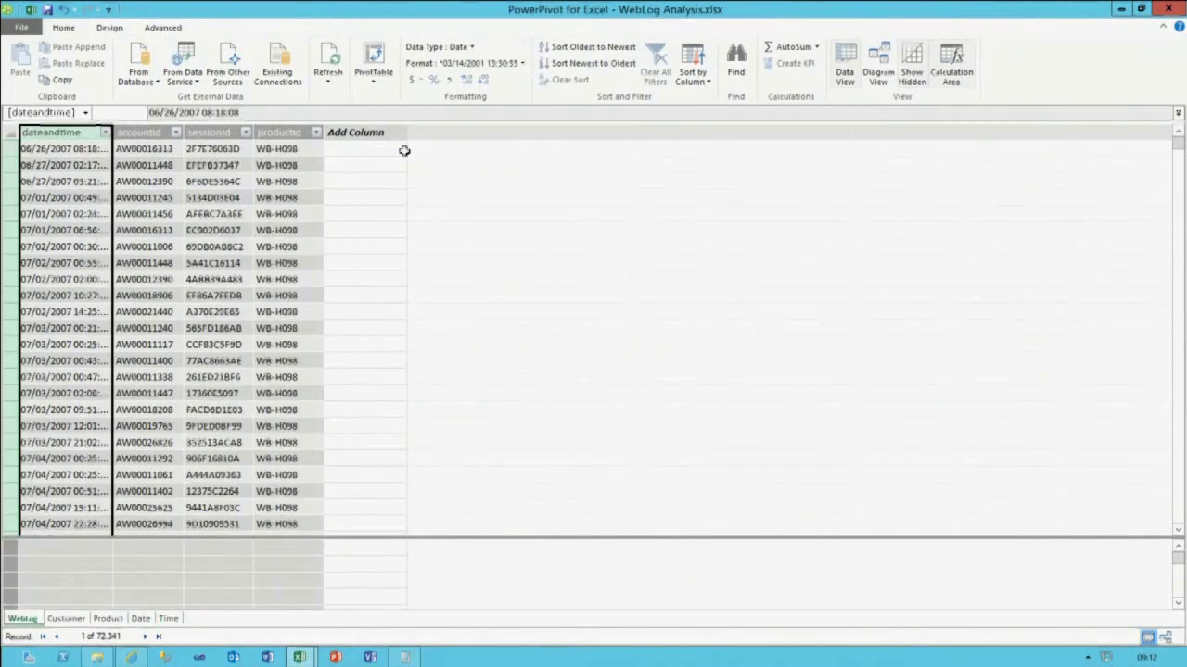
- Start a calculated column in WebLog with the formula part =(YEAR([dateandtime] * 10000)
left_click(376, 149)
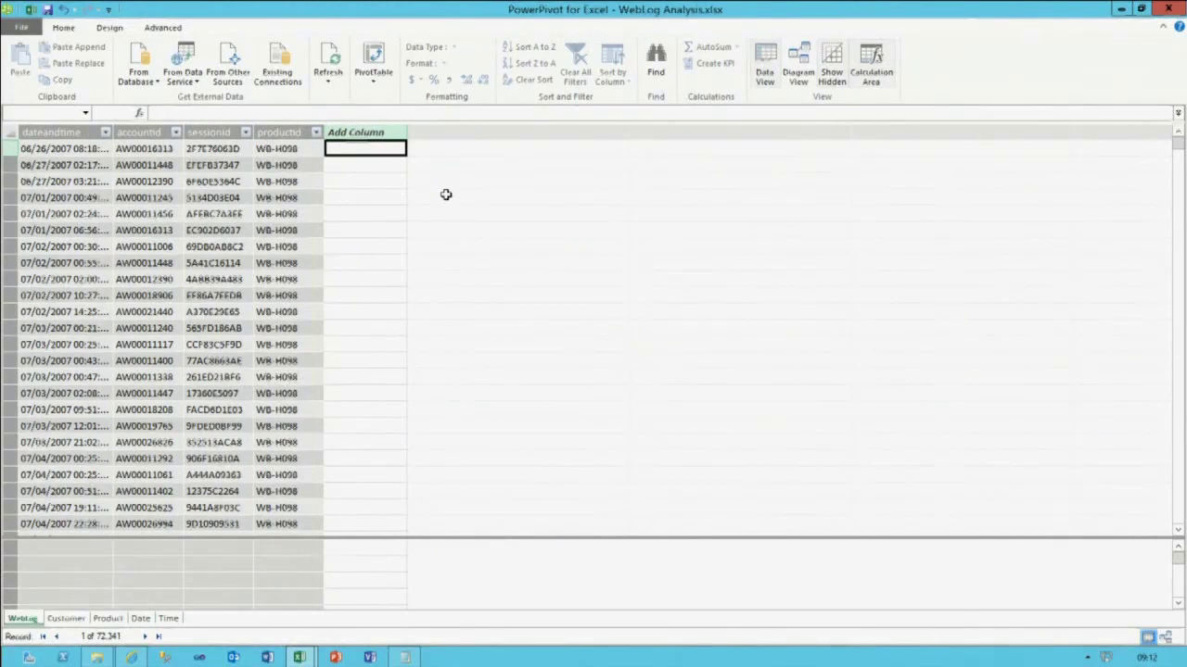
left_click(309, 113)
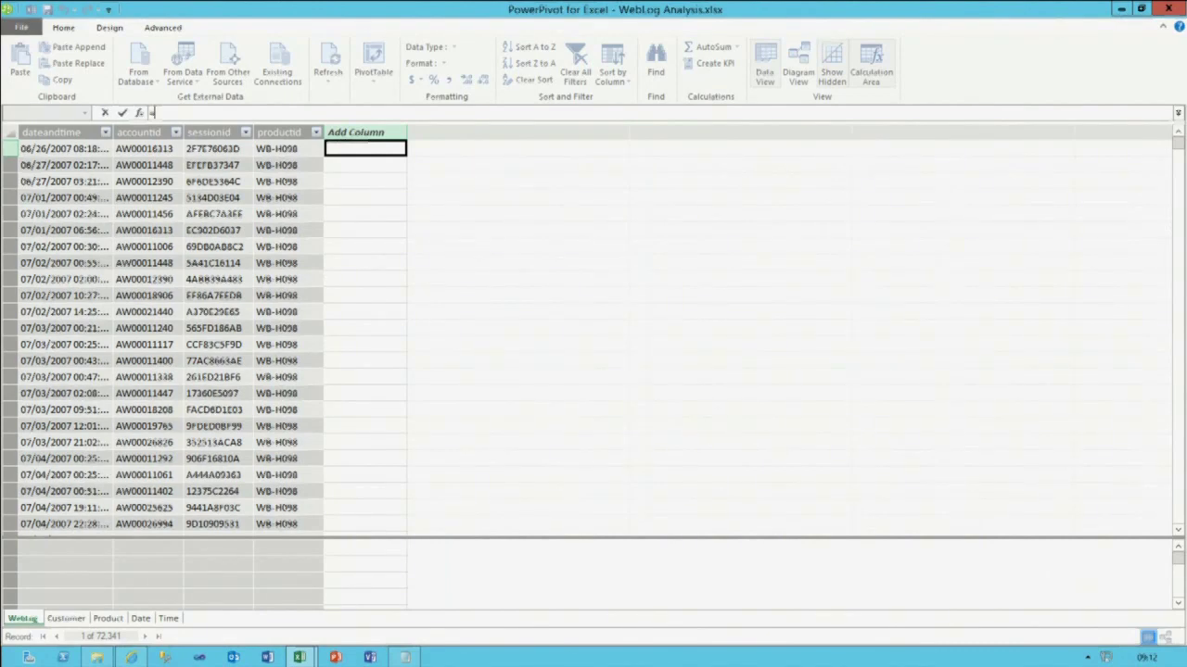
type("YEAR")
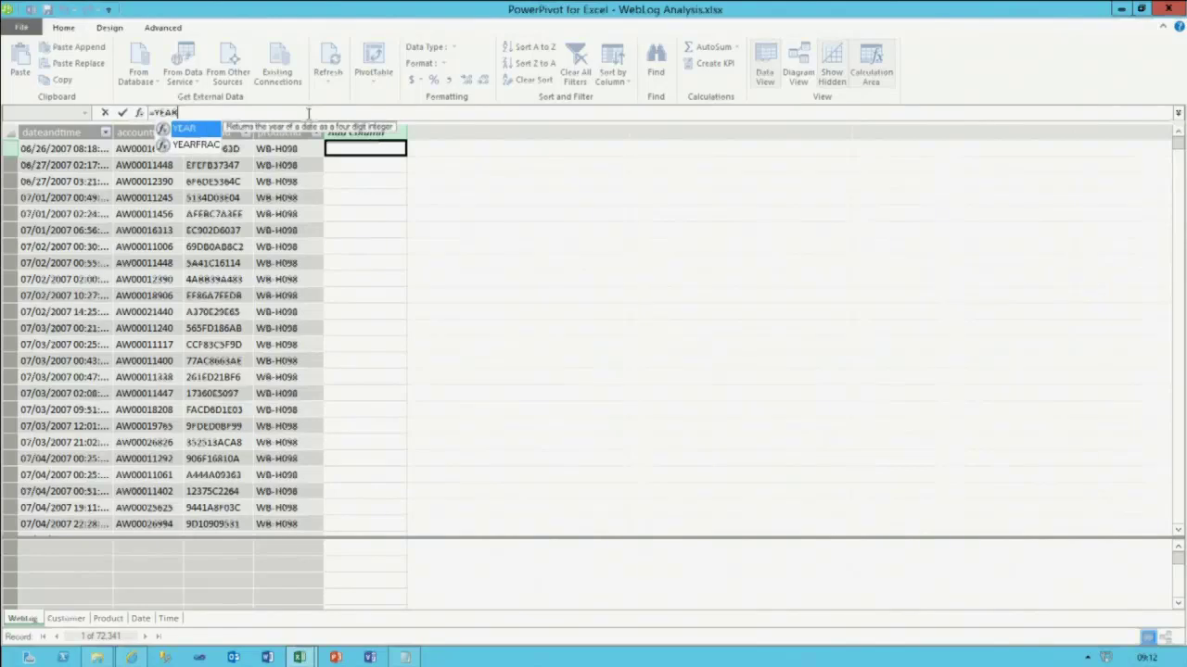
type("(")
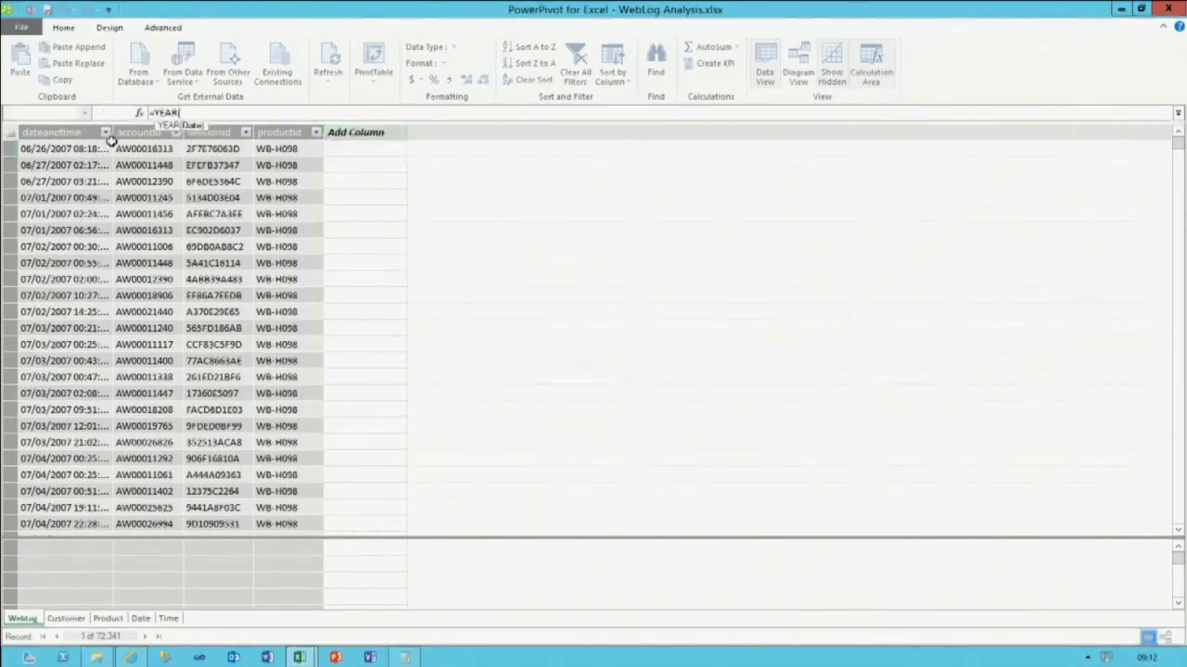
left_click(108, 137)
type("* 10000)")
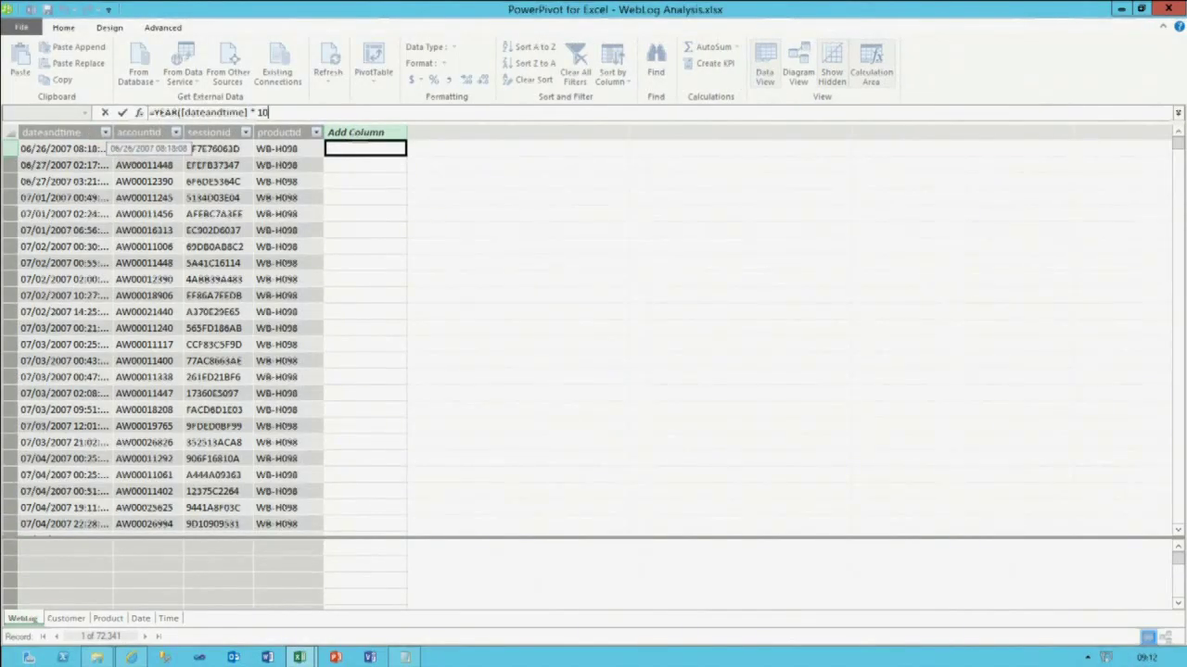
left_click(155, 112)
type("(")
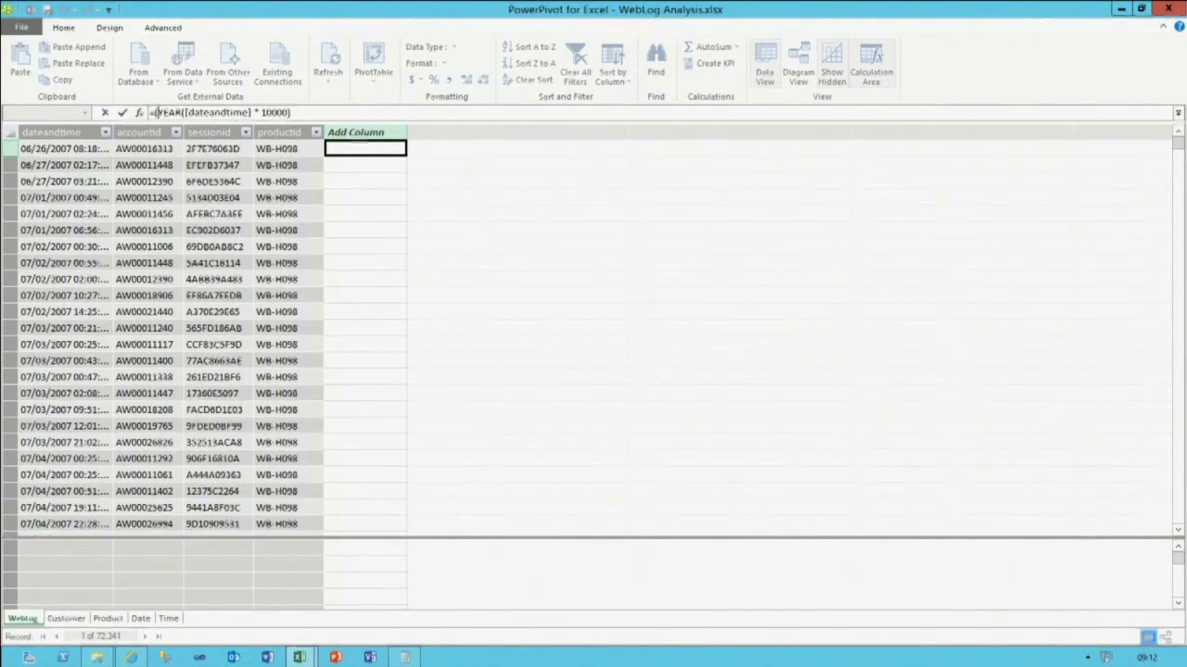
- Extend the calculated column formula with + (MONTH([dateandtime]) * 100) + DAY([dateandtime])
left_click(295, 112)
type("+ (MONTH([dateandtime]) * 100) + DAY(")
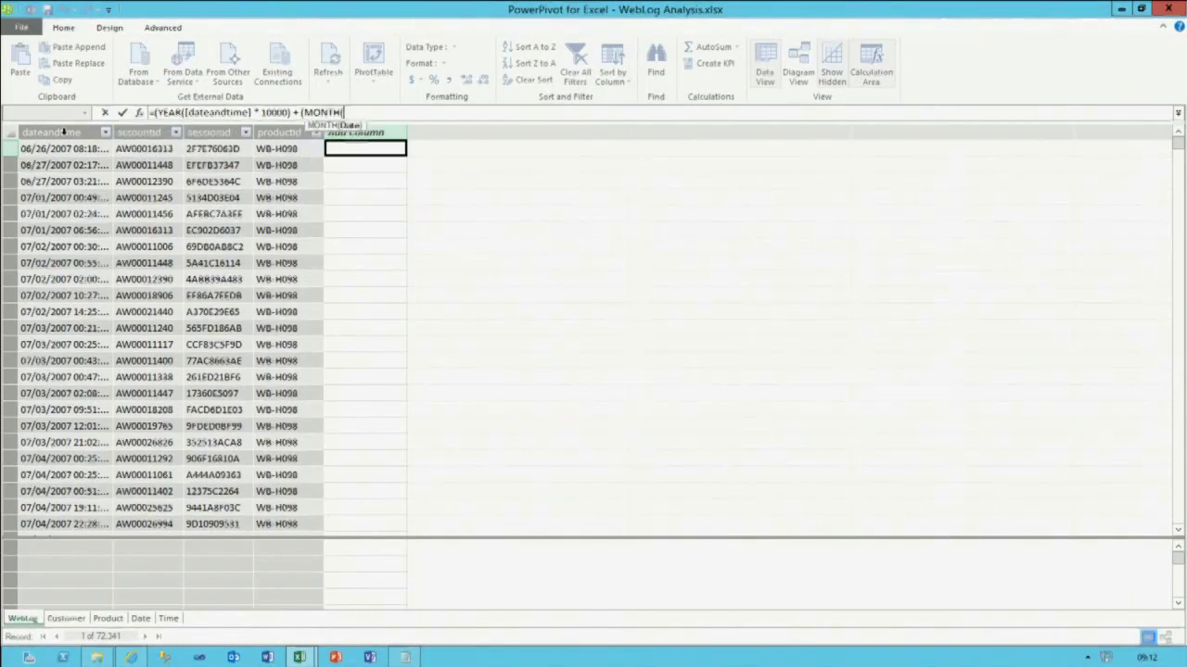
left_click(63, 133)
type(") * 100) + DAY(")
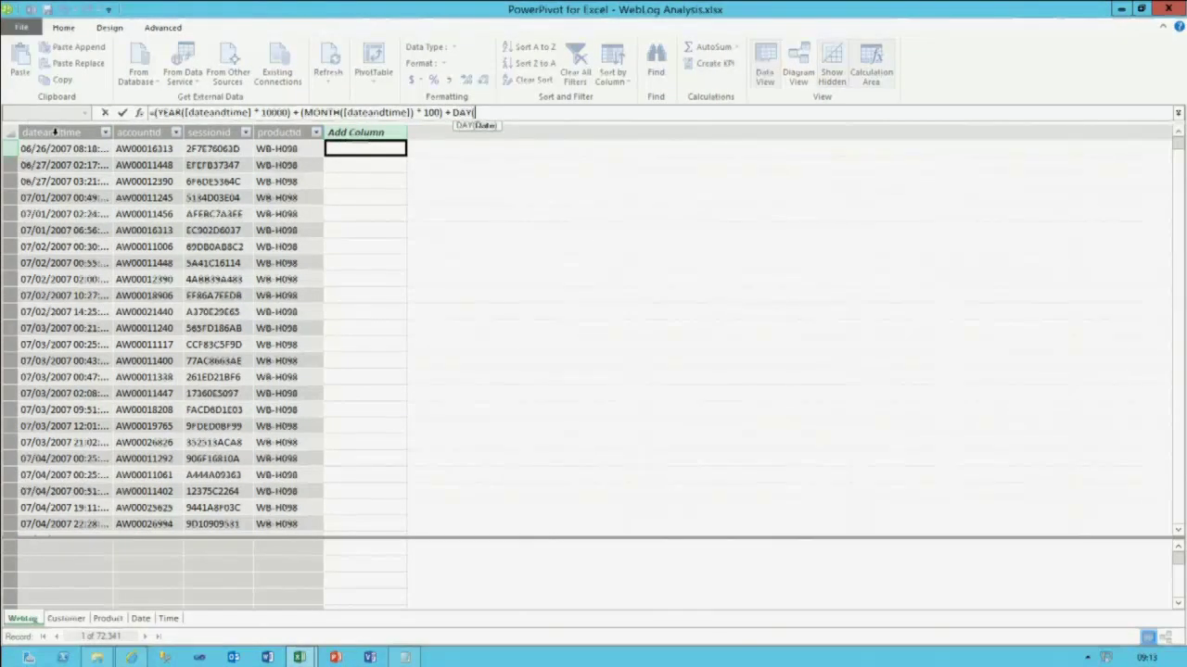
left_click(55, 133)
type(")")
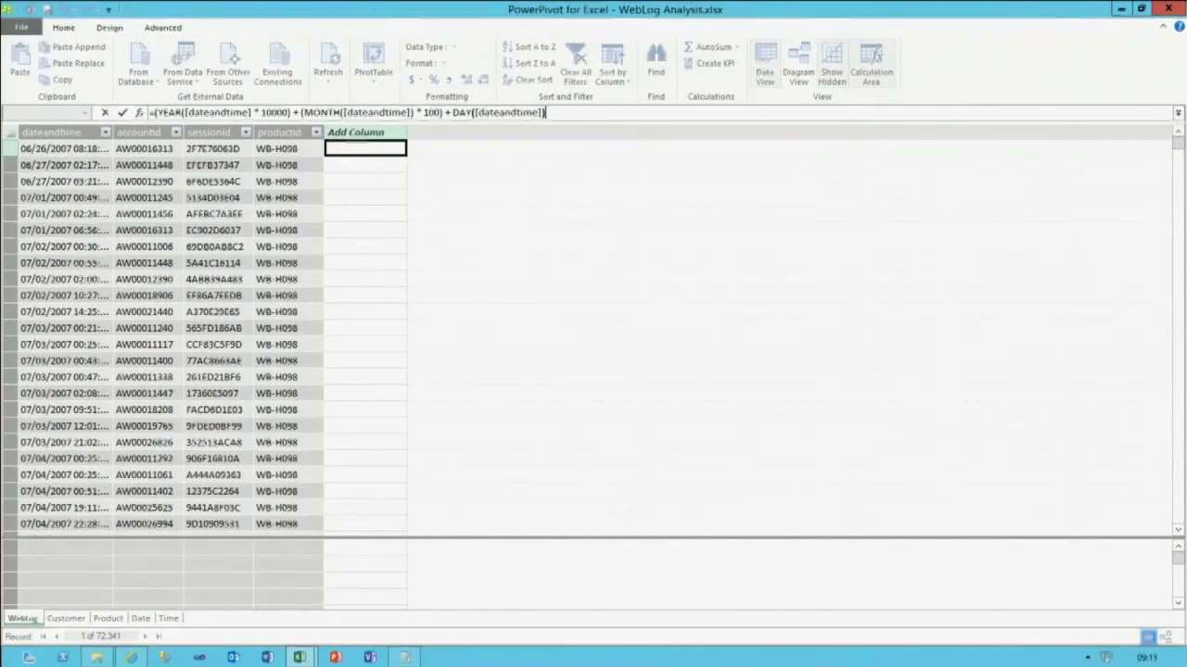
- Correct the formula's first term to YEAR([dateandtime]) with its missing closing parenthesis and commit the calculated column
key("Return")
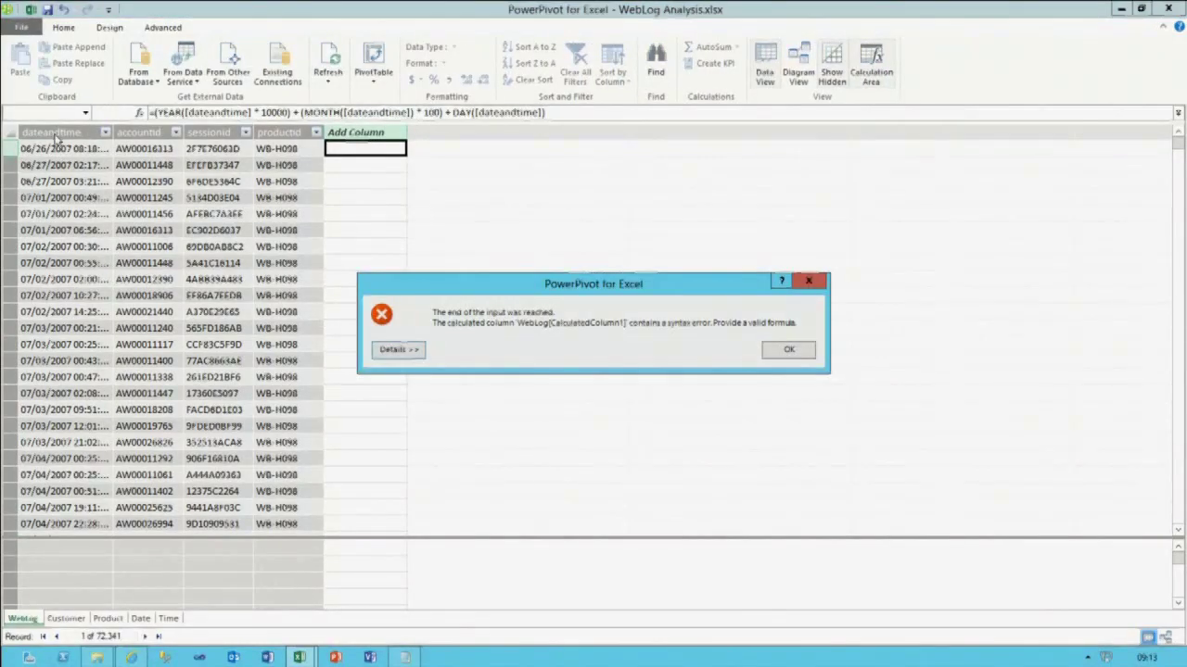
left_click(789, 349)
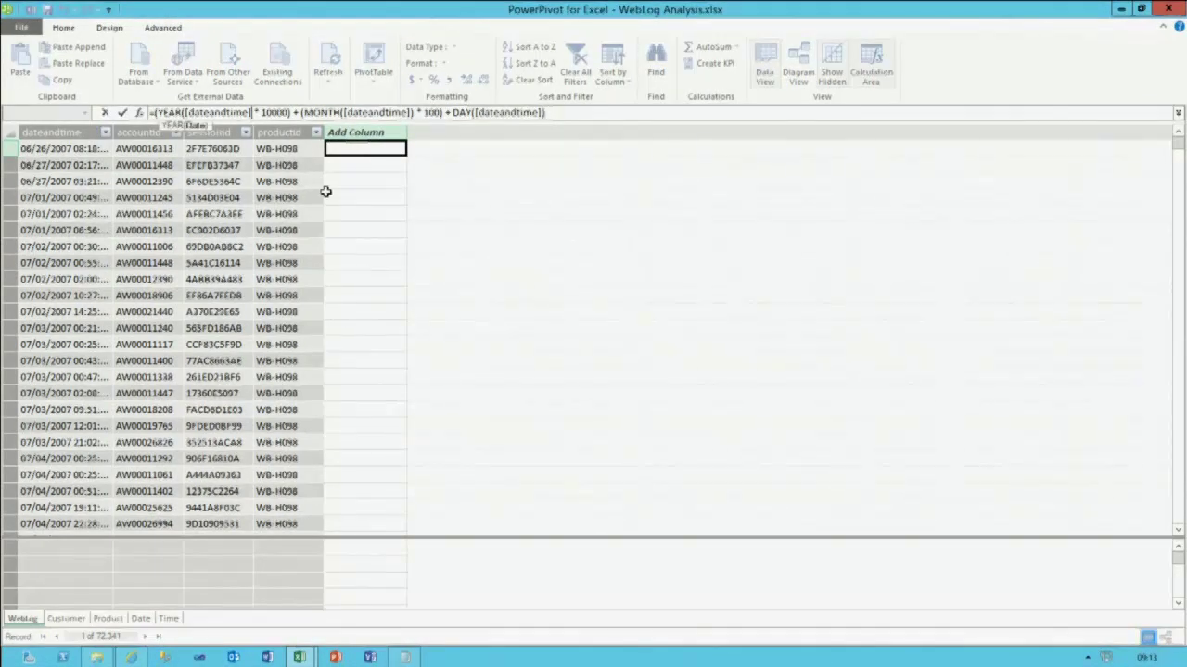
key("Return")
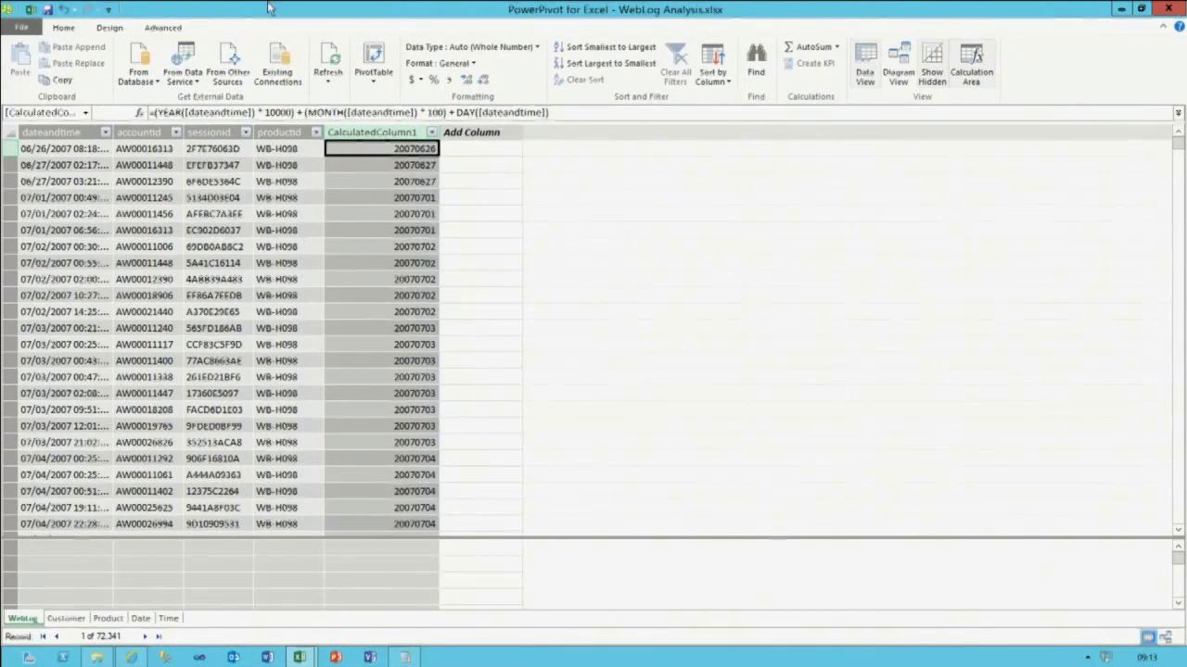
- Rename the new calculated column in WebLog to DateKey
left_click(378, 132)
right_click(380, 133)
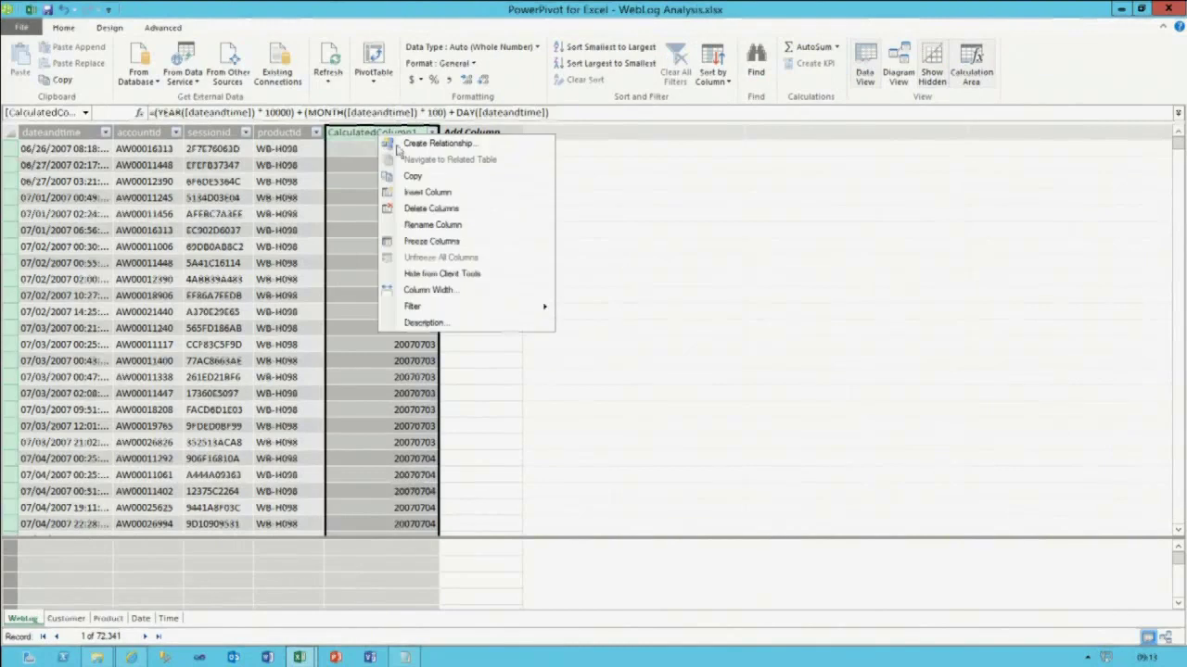
left_click(432, 225)
type("DateKey")
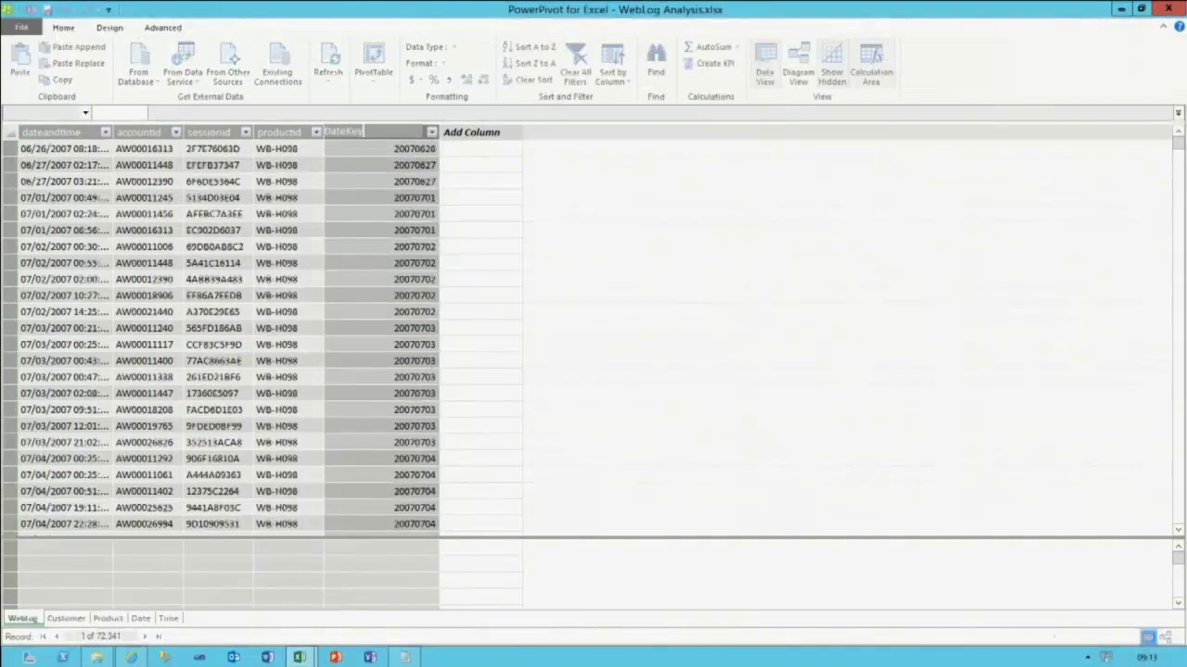
key("Return")
- Add a calculated column to WebLog with the formula =(HOUR([dateandtime]) * 100) + MINUTE([dateandtime])
left_click(490, 149)
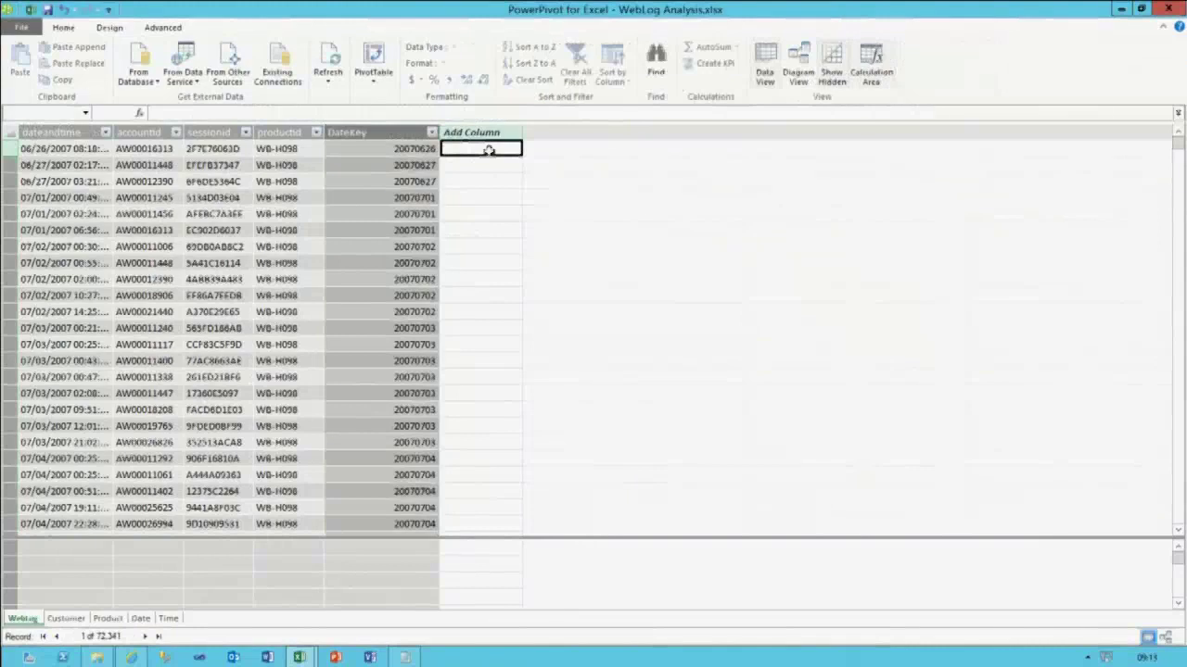
left_click(264, 112)
type("=HOUR(")
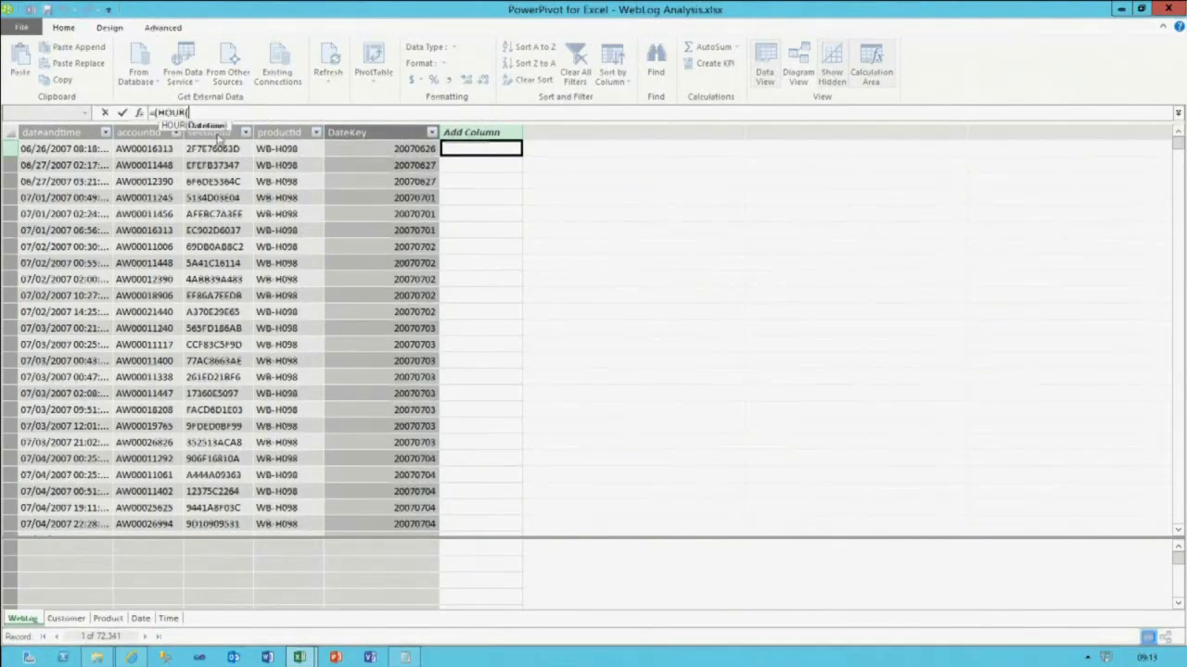
left_click(89, 146)
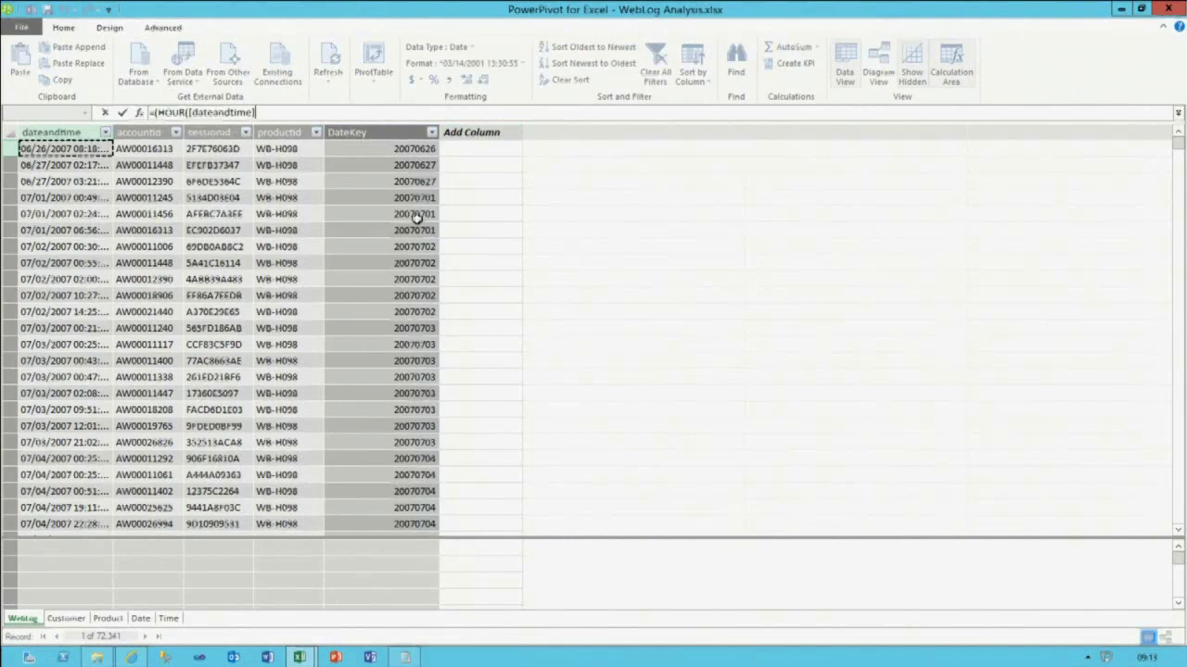
type(") * 100) + MINUTE(")
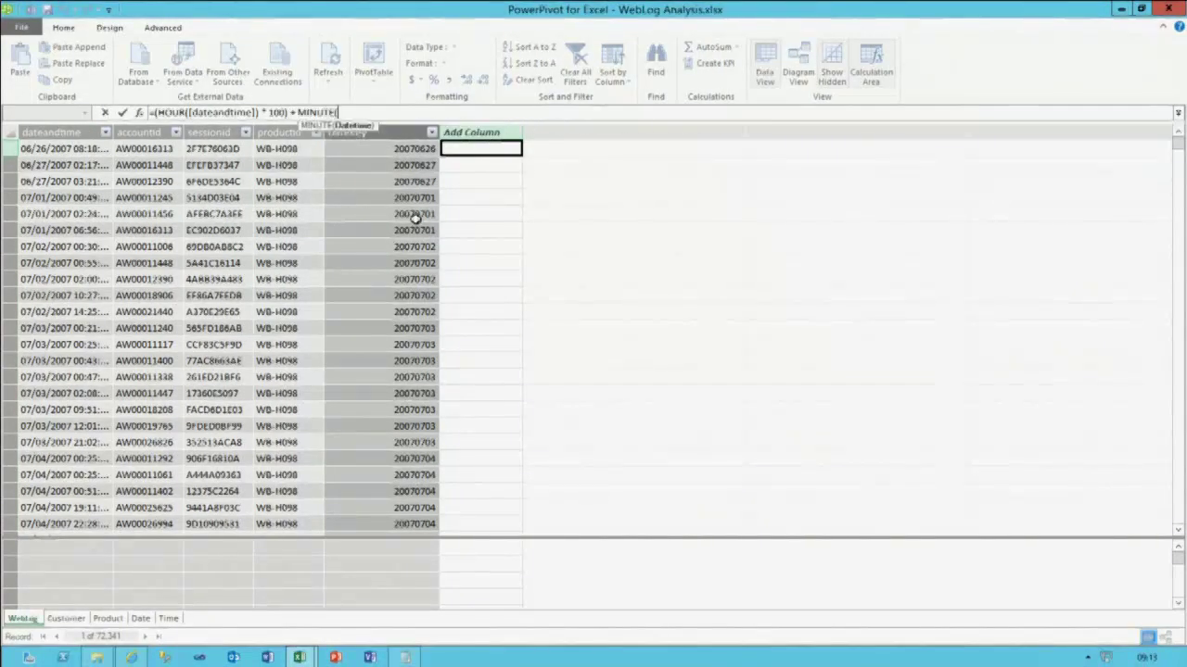
left_click(78, 132)
type(")")
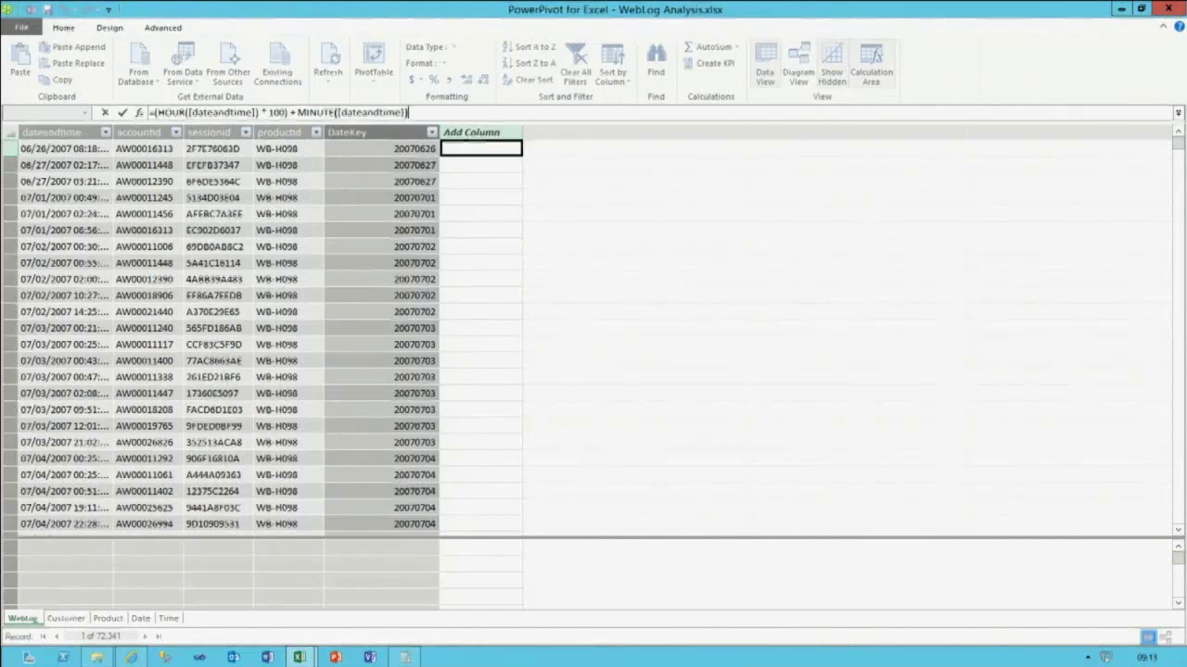
key("Return")
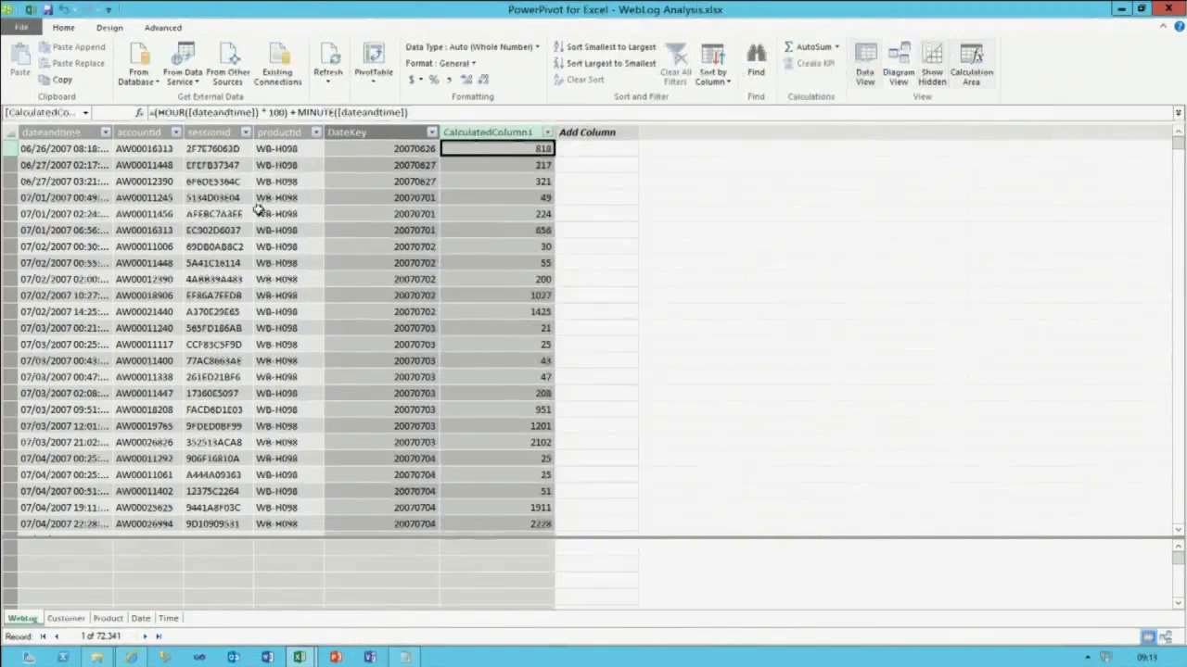
- Rename the new hour-and-minute calculated column in WebLog to TimeKey
right_click(475, 132)
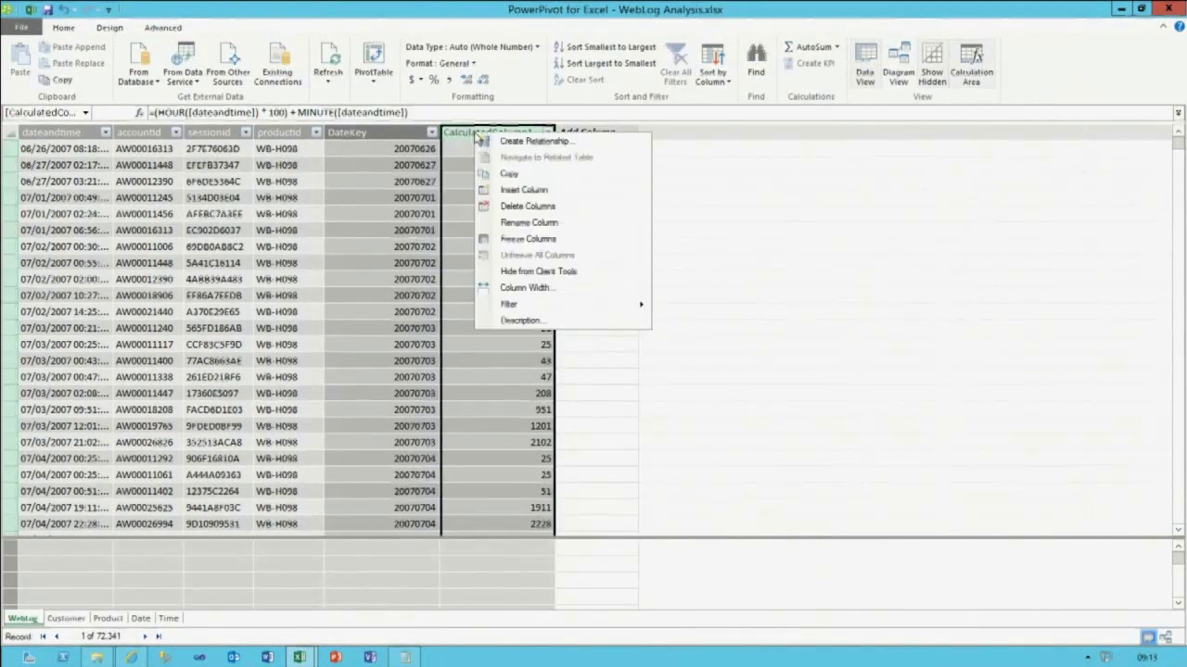
left_click(529, 223)
type("TimeKey")
key("Return")
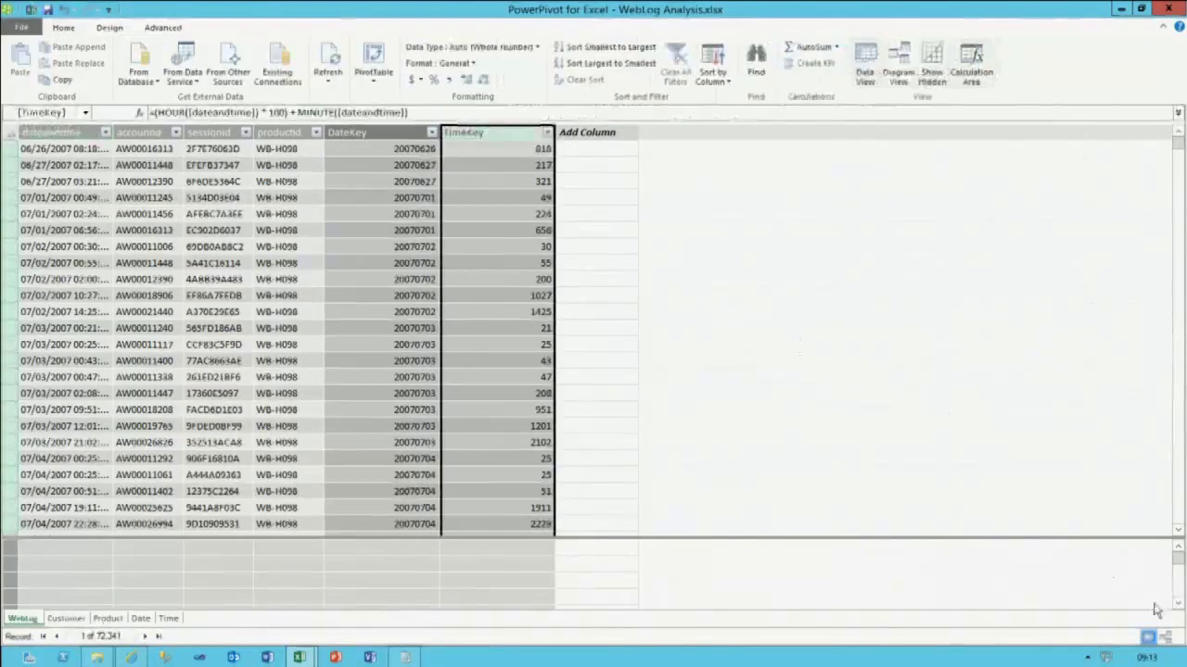
- In the diagram, enlarge the WebLog table and relate its DateKey to Date's DateKey and its TimeKey to Time's TimeKey
left_click(1165, 638)
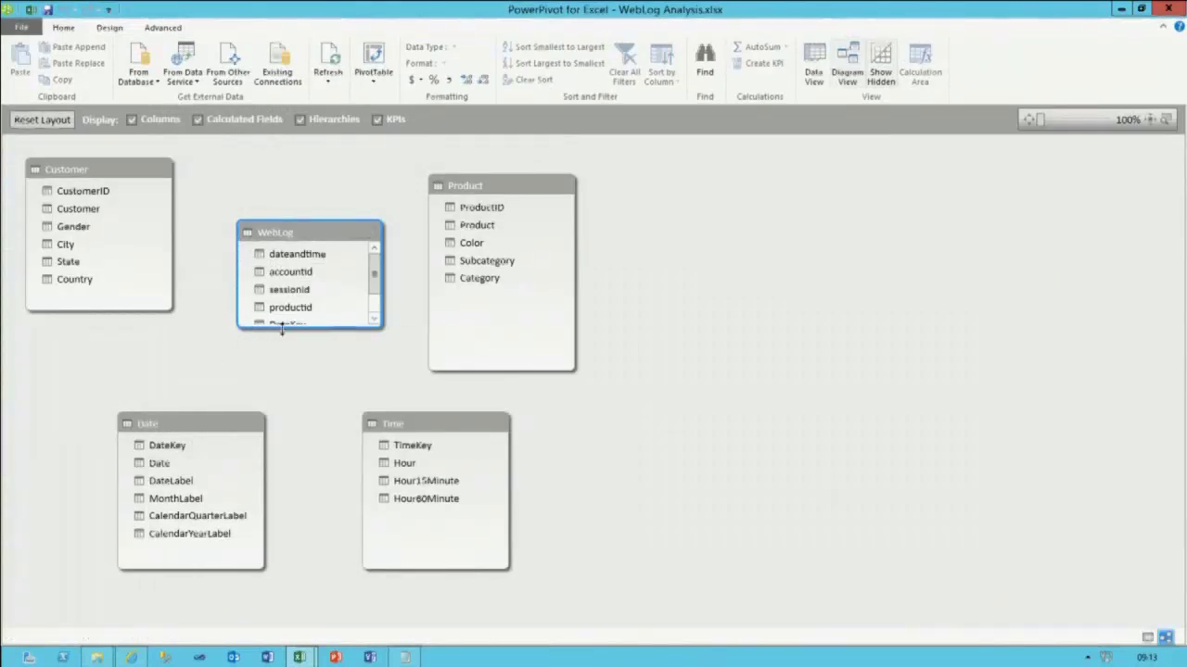
left_click_drag(280, 334, 277, 368)
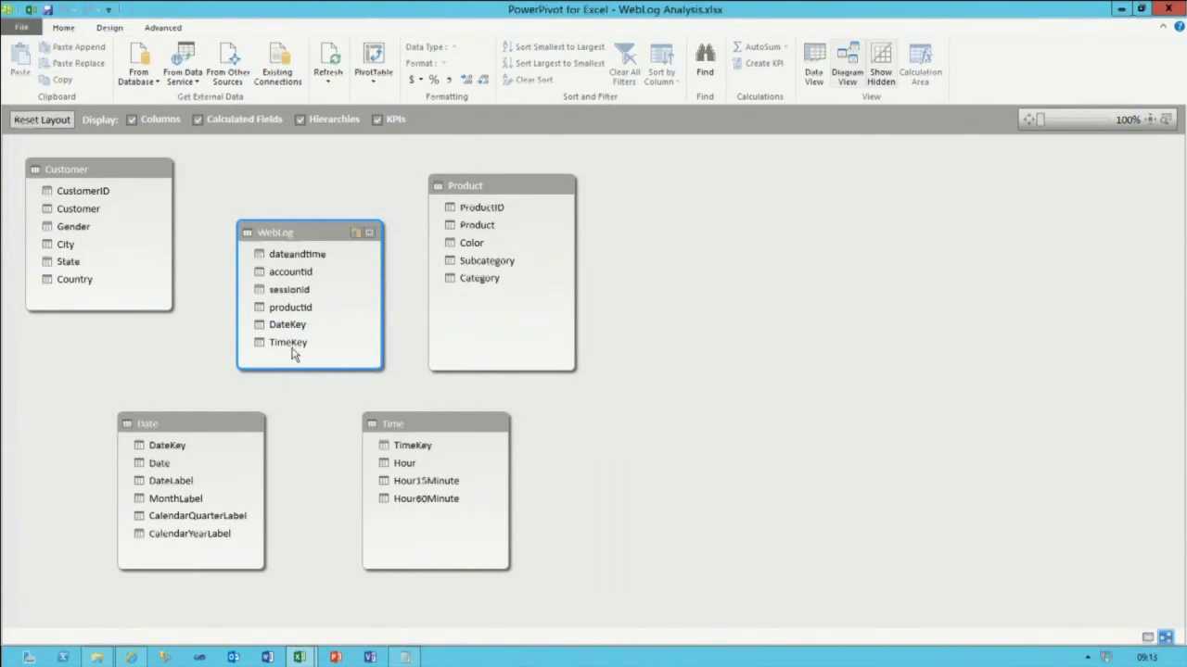
left_click_drag(285, 325, 181, 449)
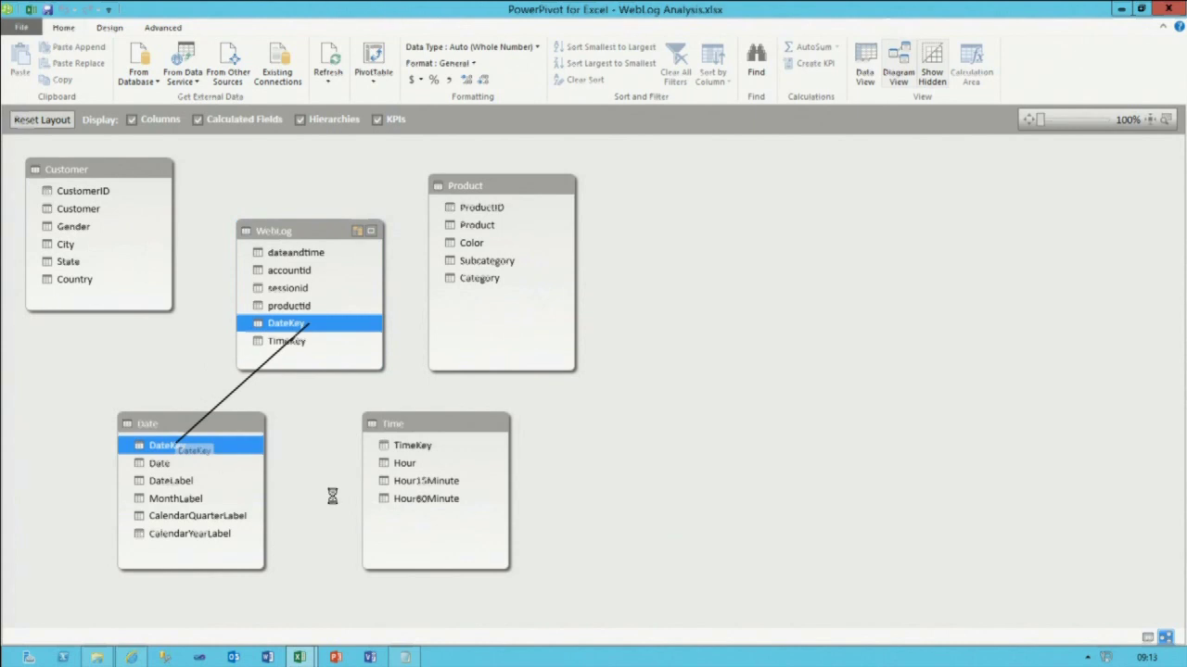
left_click_drag(290, 350, 410, 446)
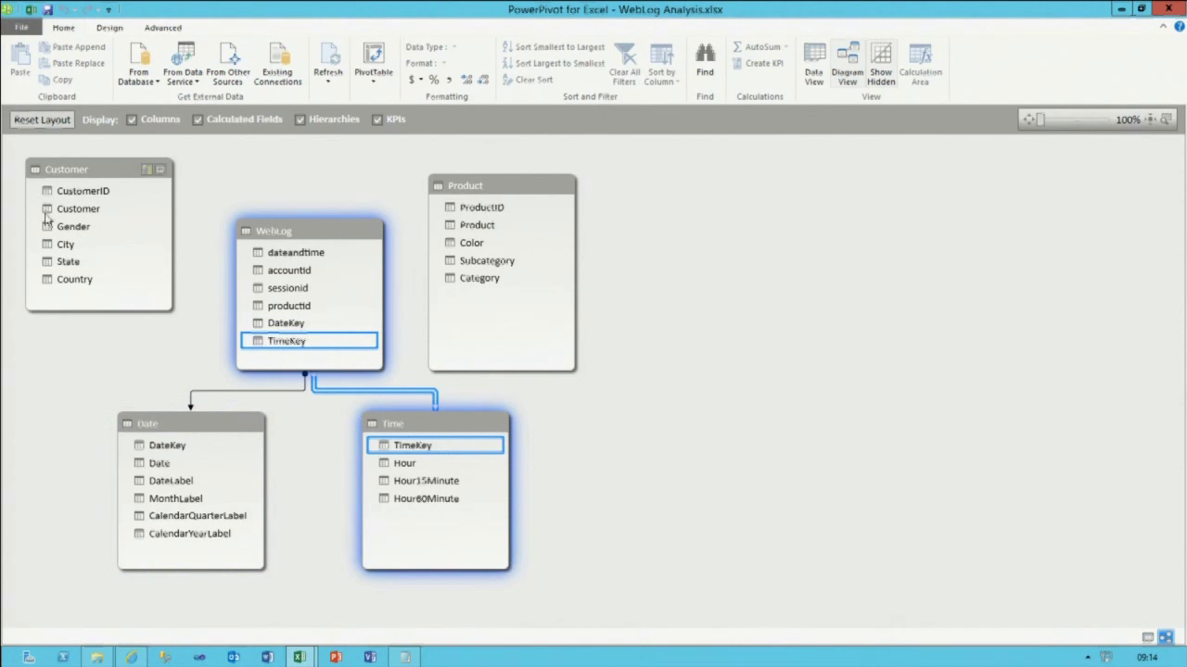
- Relate WebLog's accountid to CustomerID in Customer and its productid to ProductID in Product
left_click(90, 193)
left_click_drag(293, 274, 95, 197)
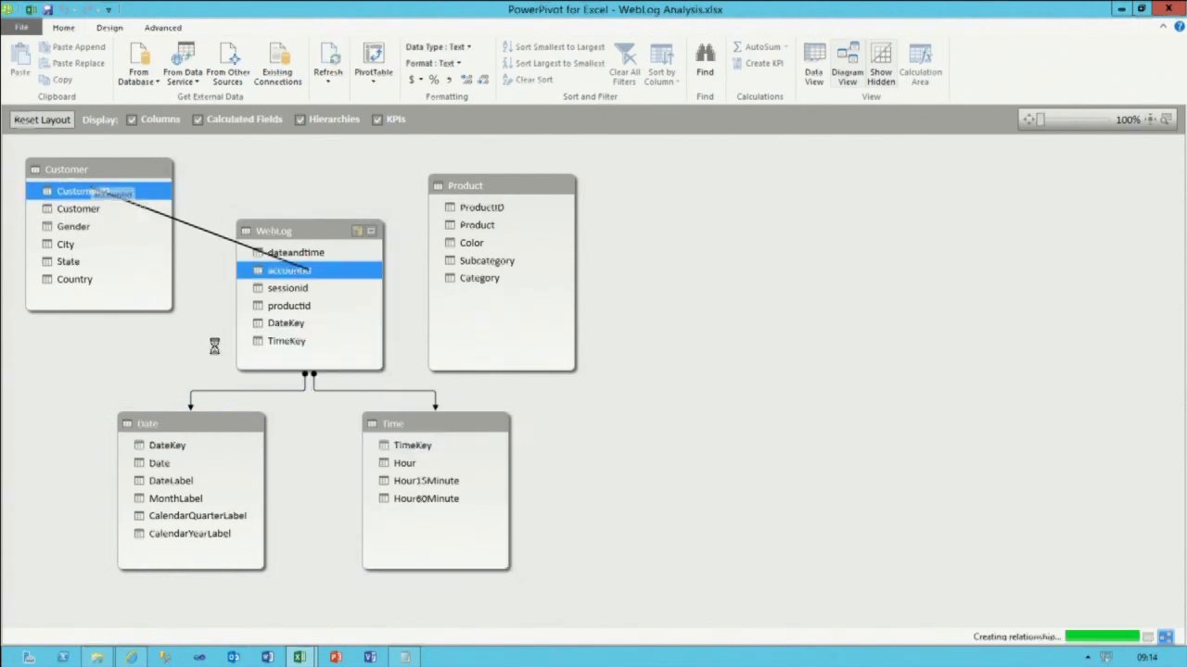
left_click(311, 310)
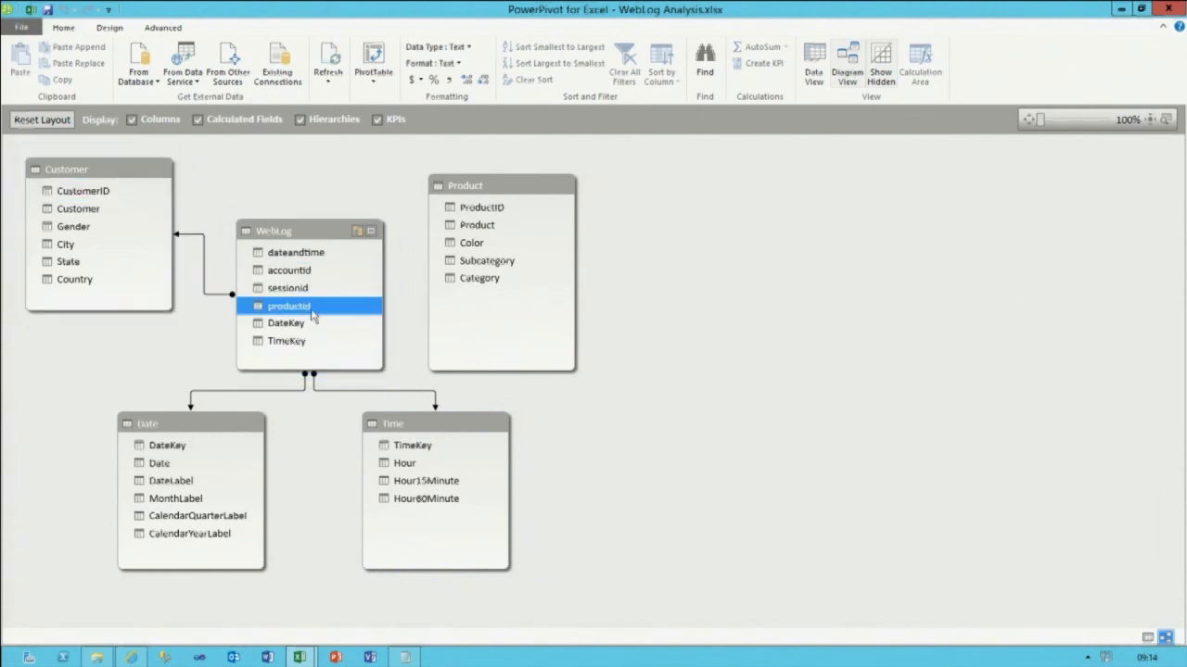
left_click_drag(306, 313, 468, 213)
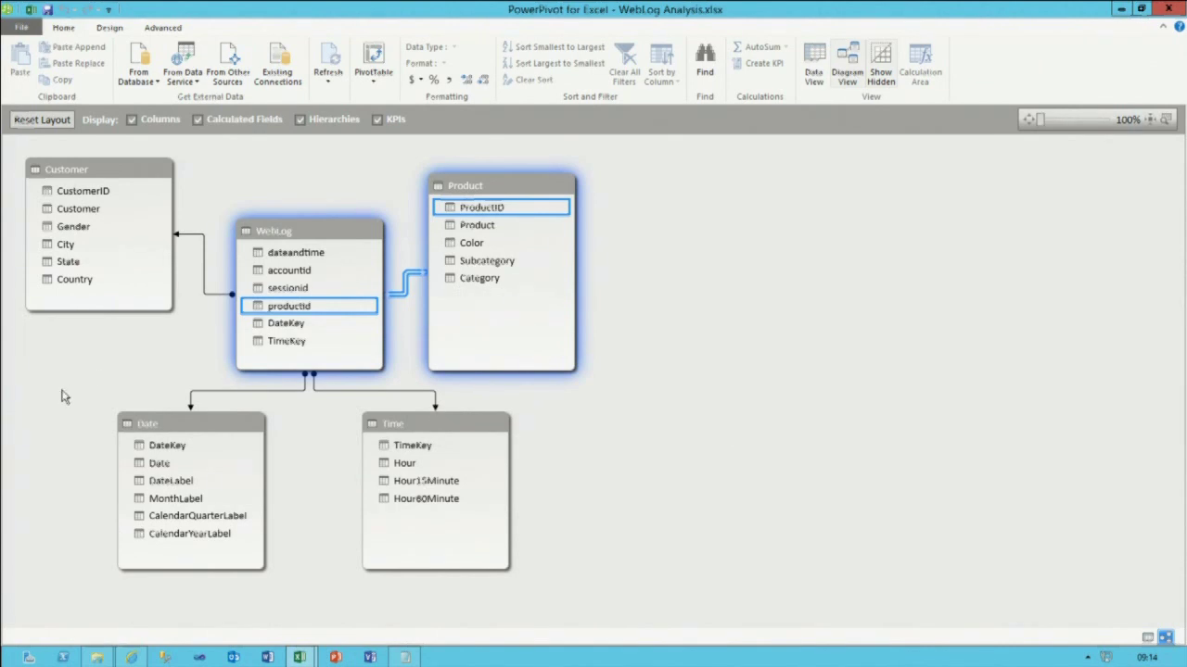
- Go to the Date table's data and mark it as a date table with the Date column as unique identifier
left_click(154, 424)
right_click(162, 428)
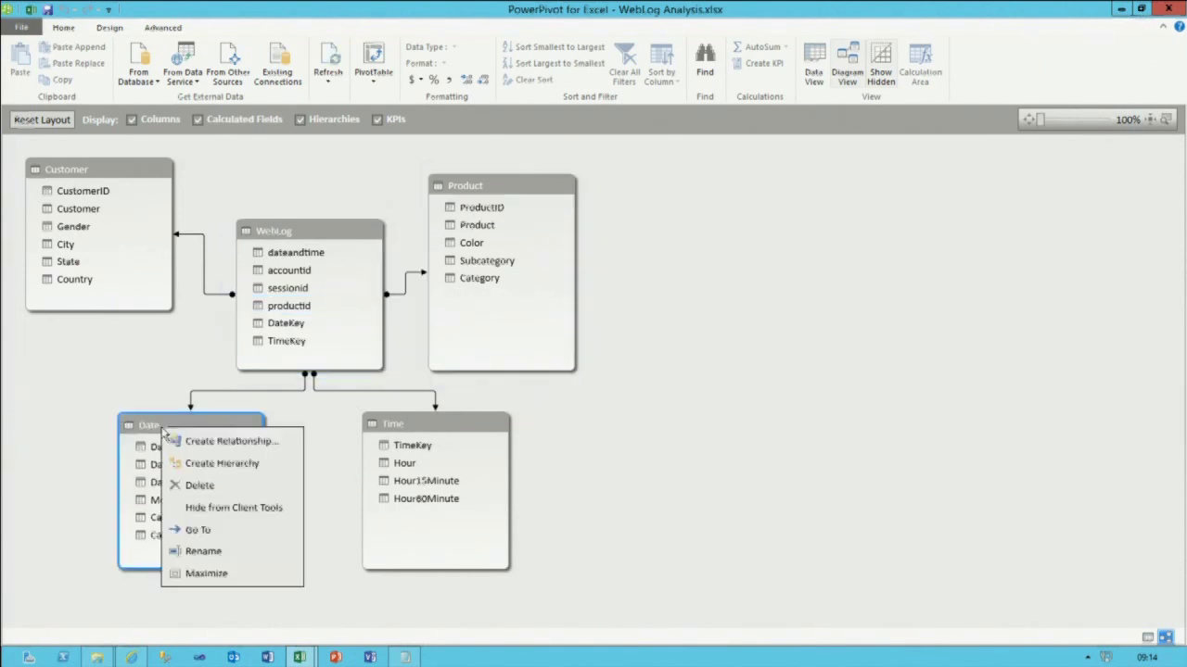
left_click(223, 528)
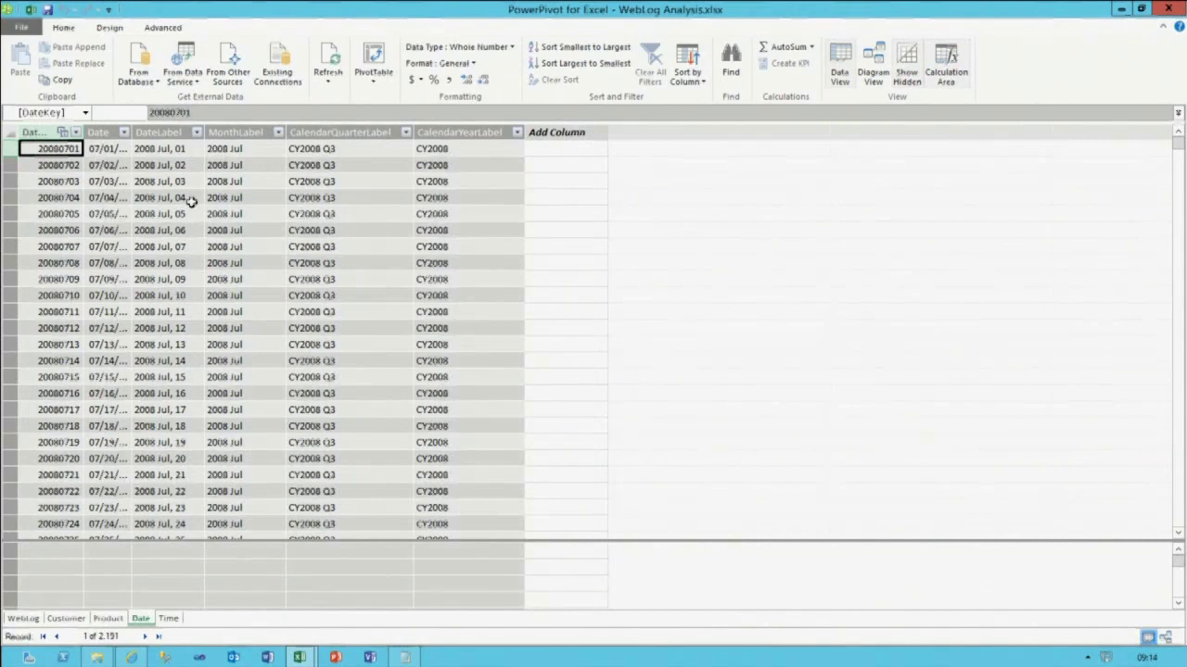
left_click(111, 29)
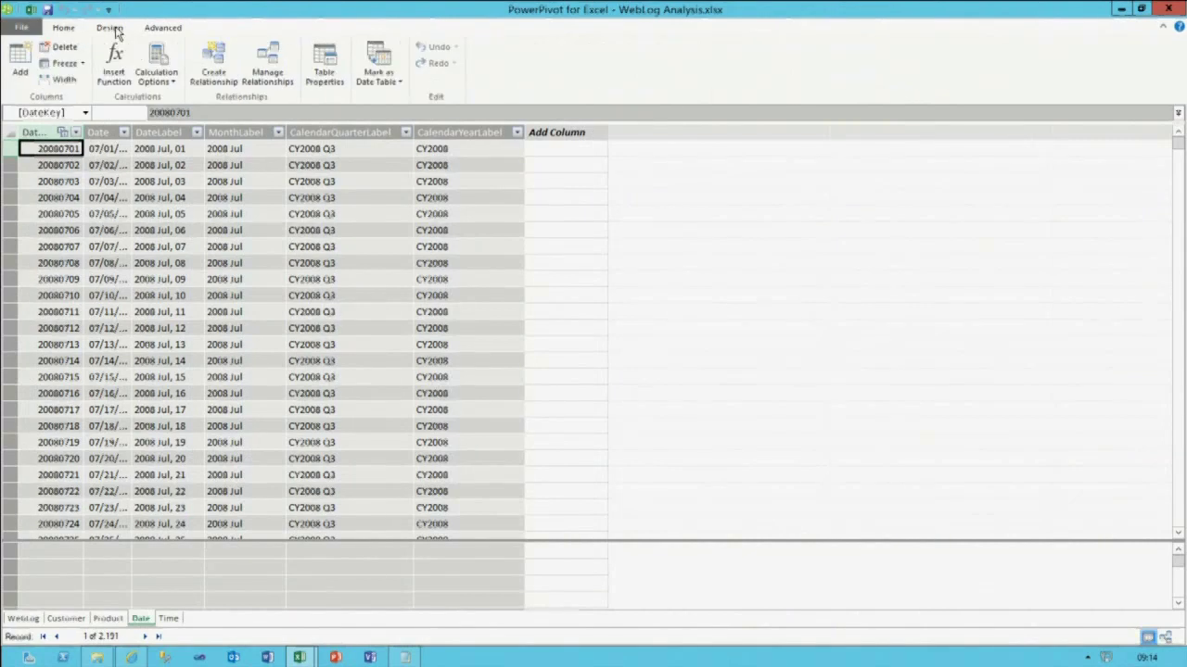
left_click(384, 78)
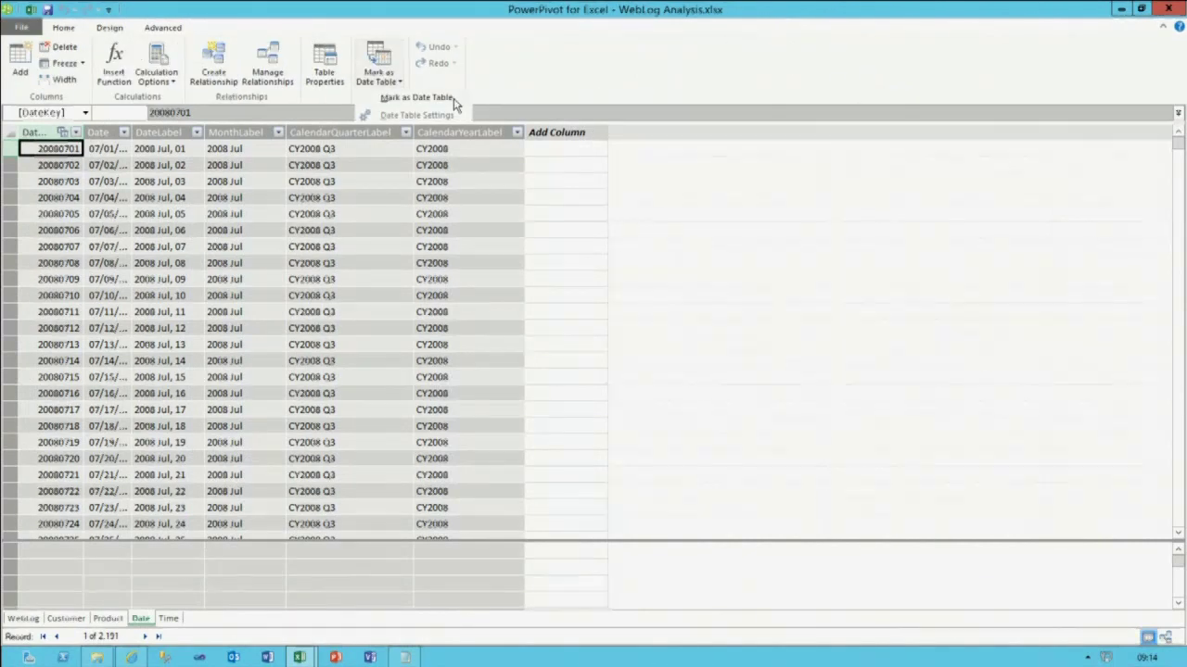
left_click(452, 98)
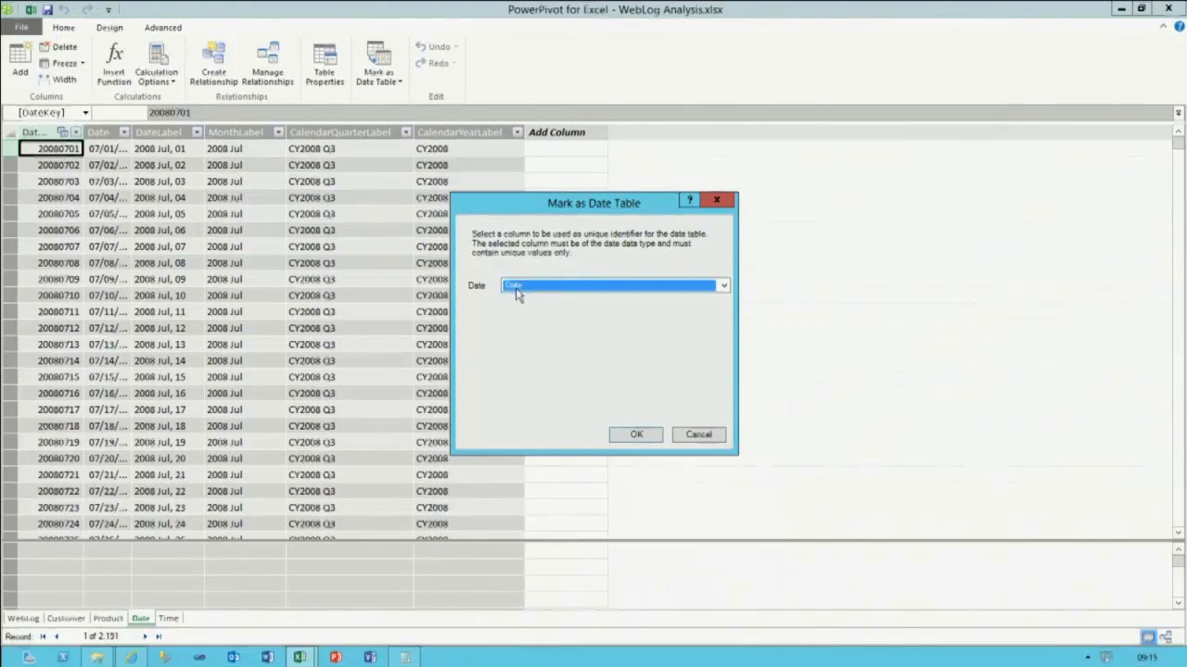
left_click(636, 435)
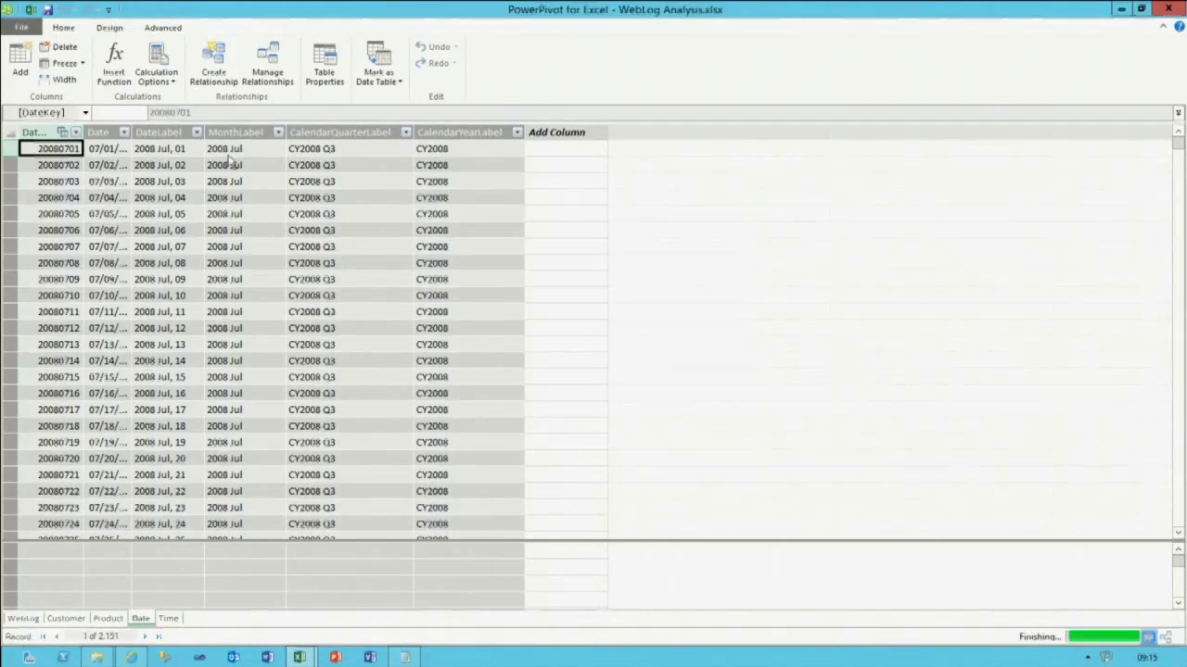
- Widen the Date column to show full dates and rename the DateLabel column to Day
left_click_drag(131, 132, 192, 134)
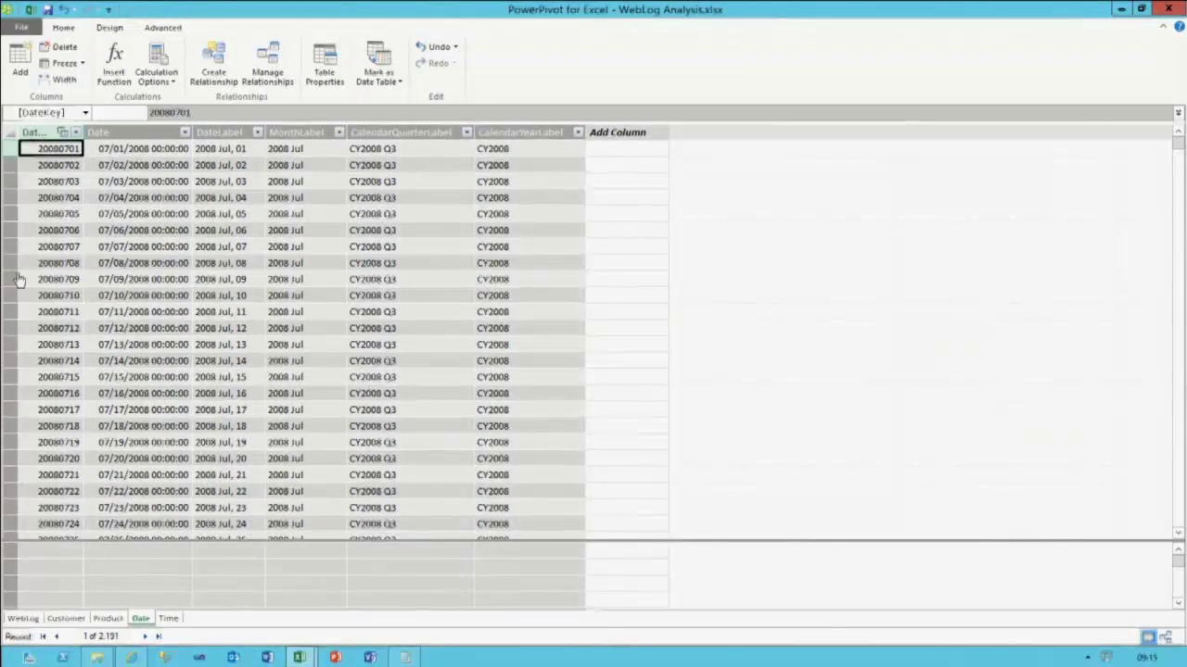
left_click(217, 132)
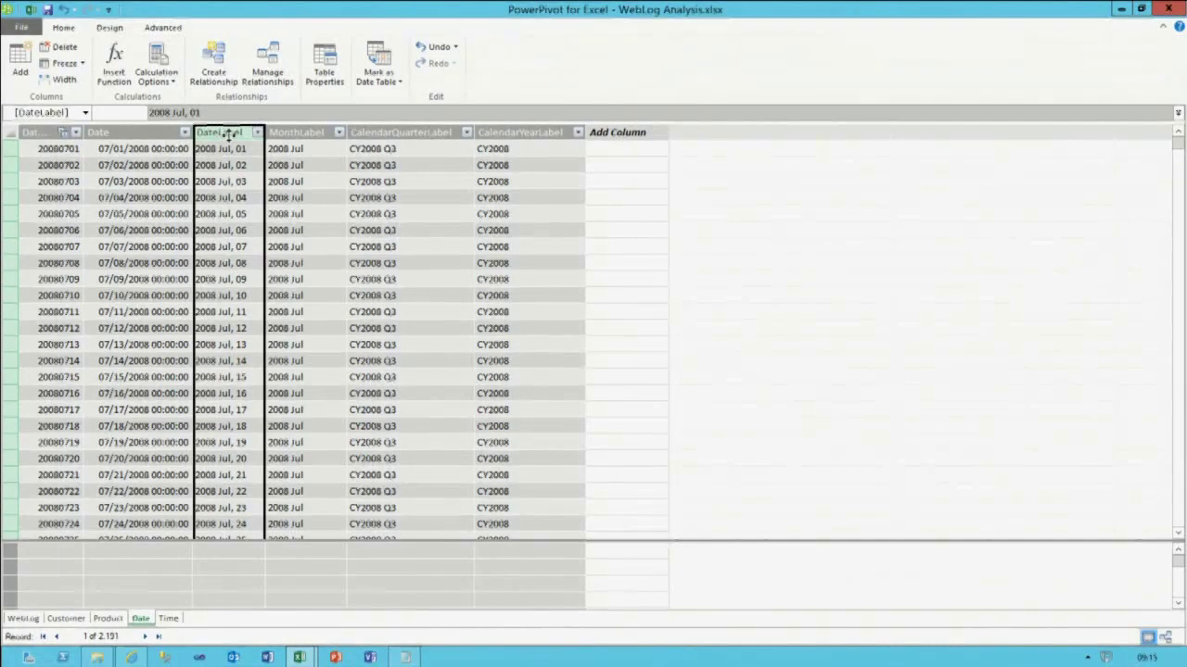
right_click(234, 146)
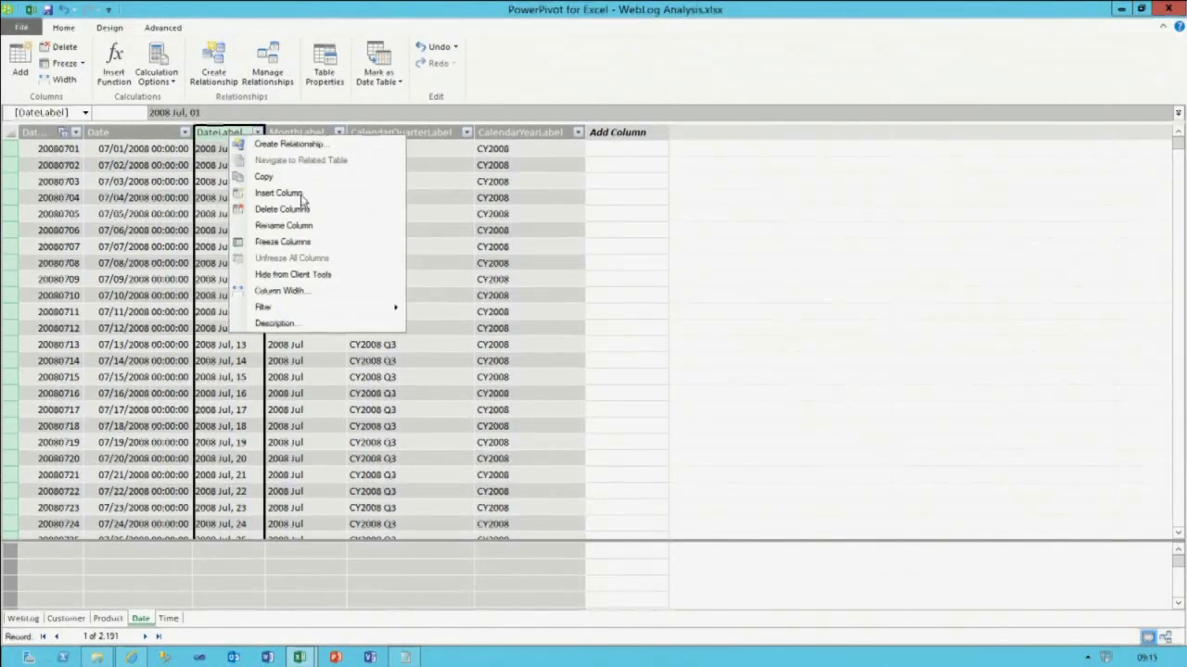
left_click(301, 226)
type("Day")
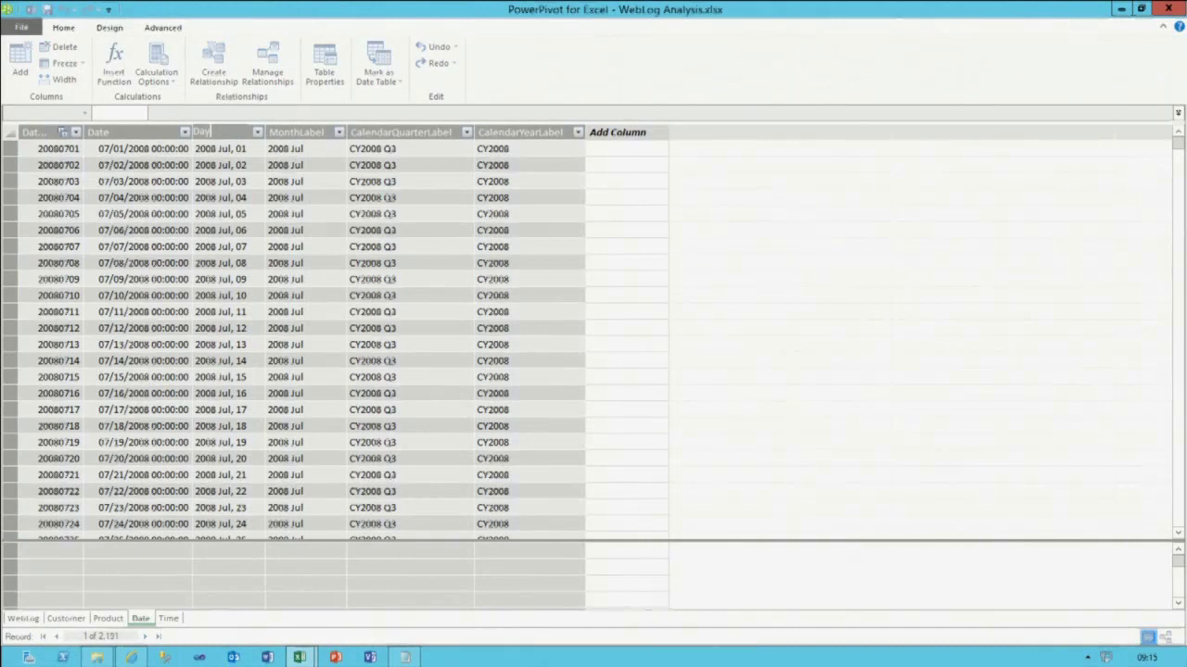
key("Return")
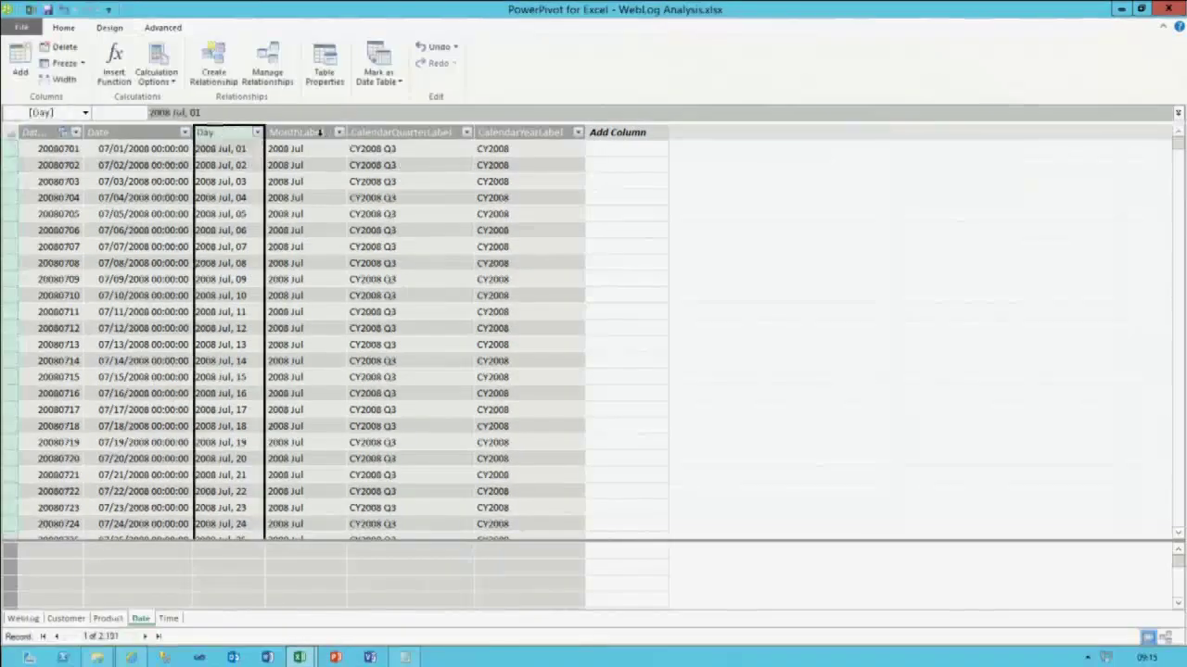
- Rename the MonthLabel column to Month and the CalendarQuarterLabel column to Quarter in the Date table
right_click(318, 134)
left_click(369, 227)
type("Month")
key("Return")
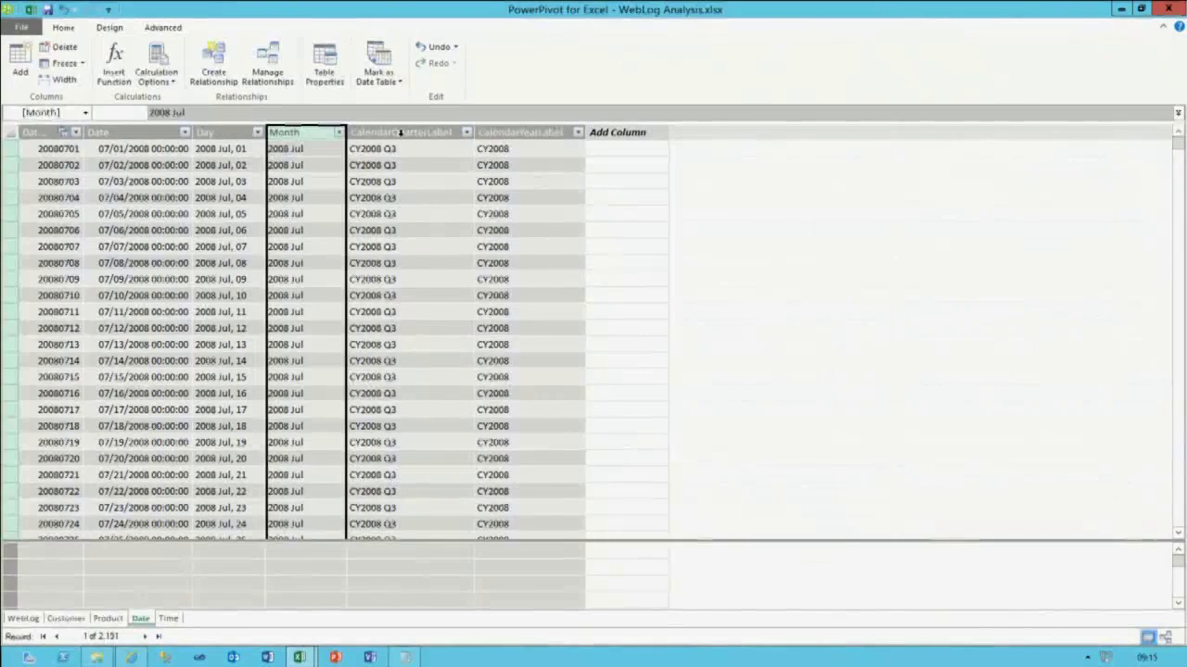
right_click(399, 134)
left_click(468, 228)
type("Quarter")
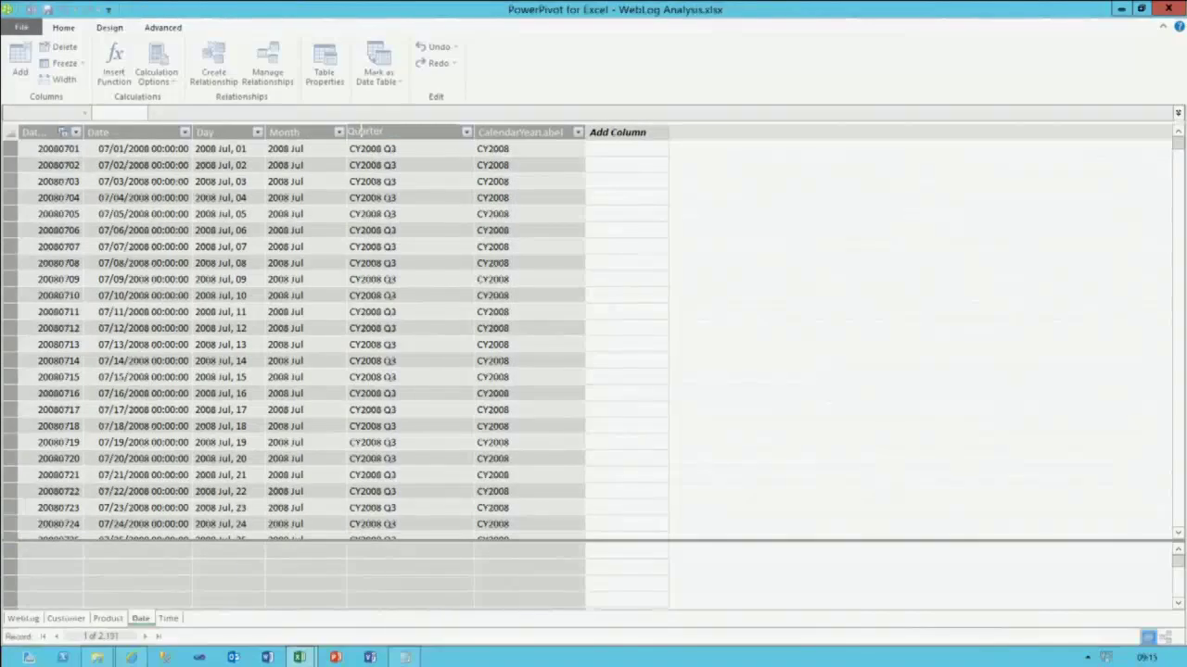
key("Return")
- Rename the CalendarYearLabel column in the Date table to Year
left_click(536, 137)
right_click(536, 137)
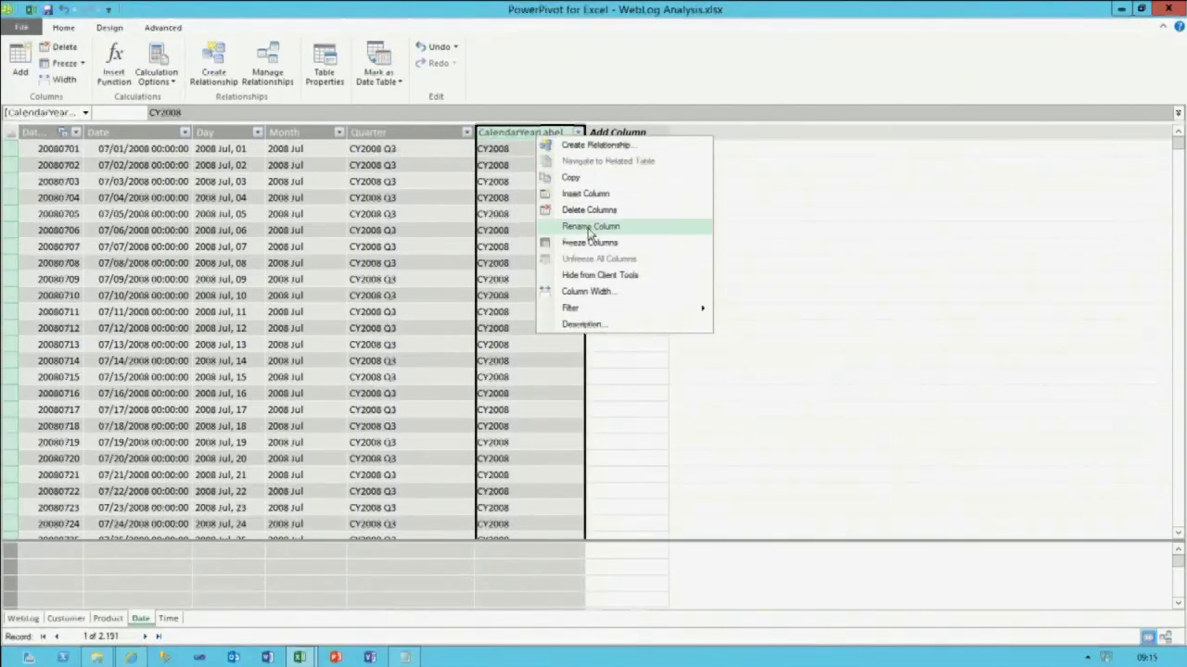
left_click(588, 231)
type("Year")
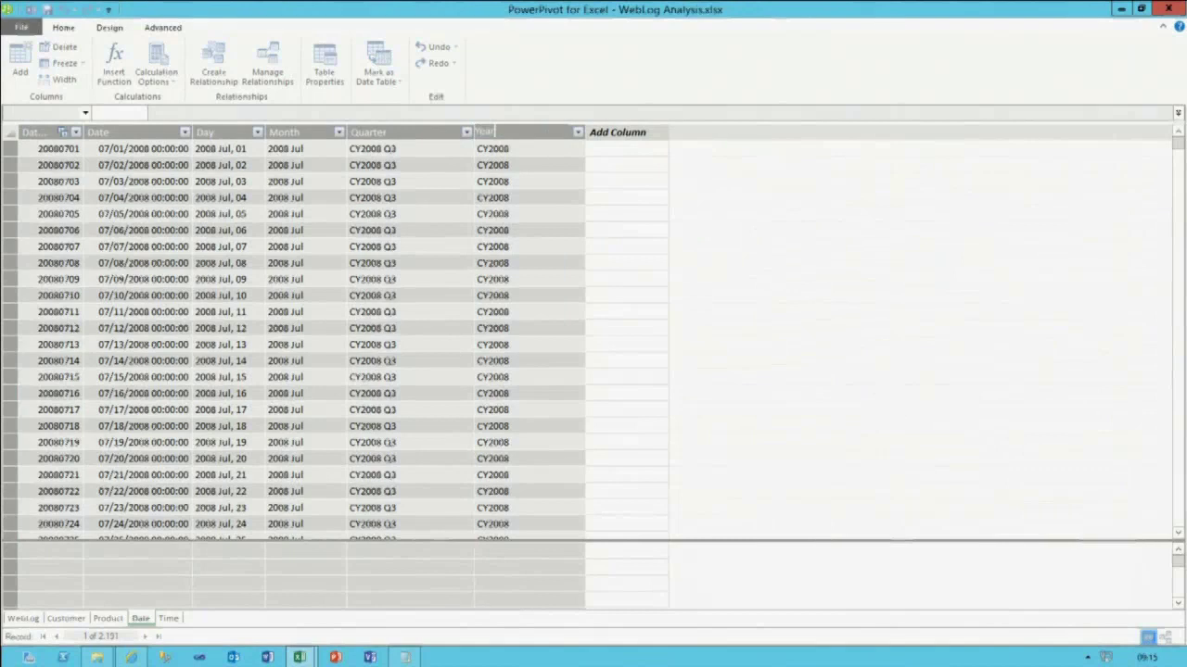
key("Return")
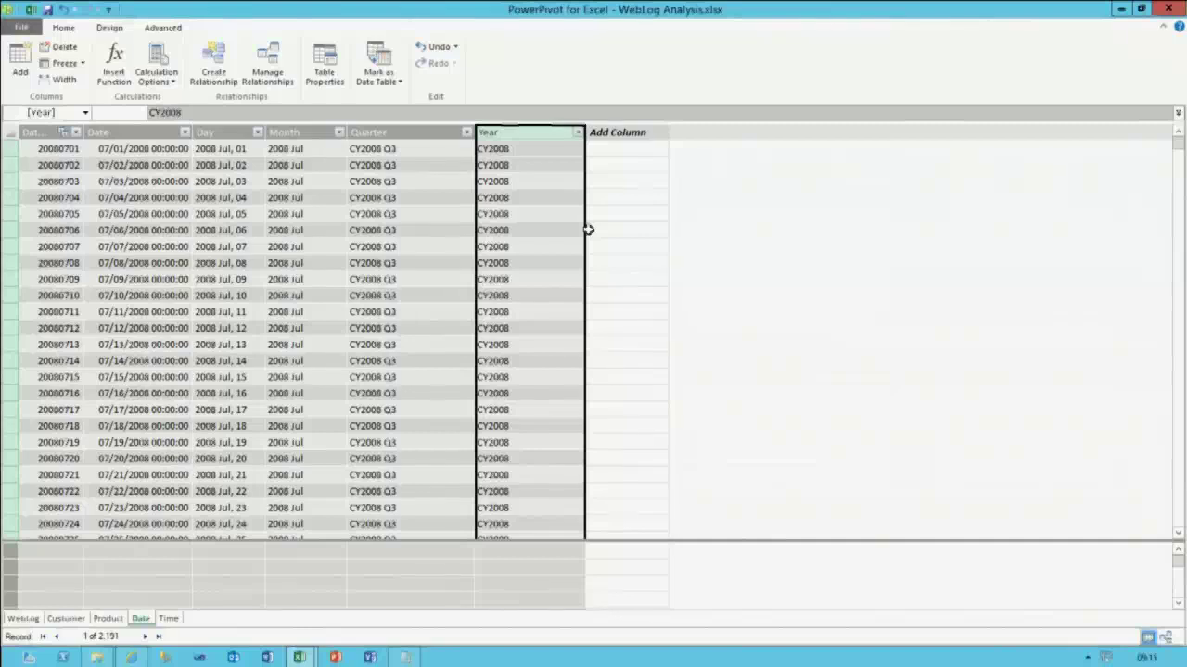
- Examine how the Month column's values are ordered in its sort and filter list
left_click(336, 134)
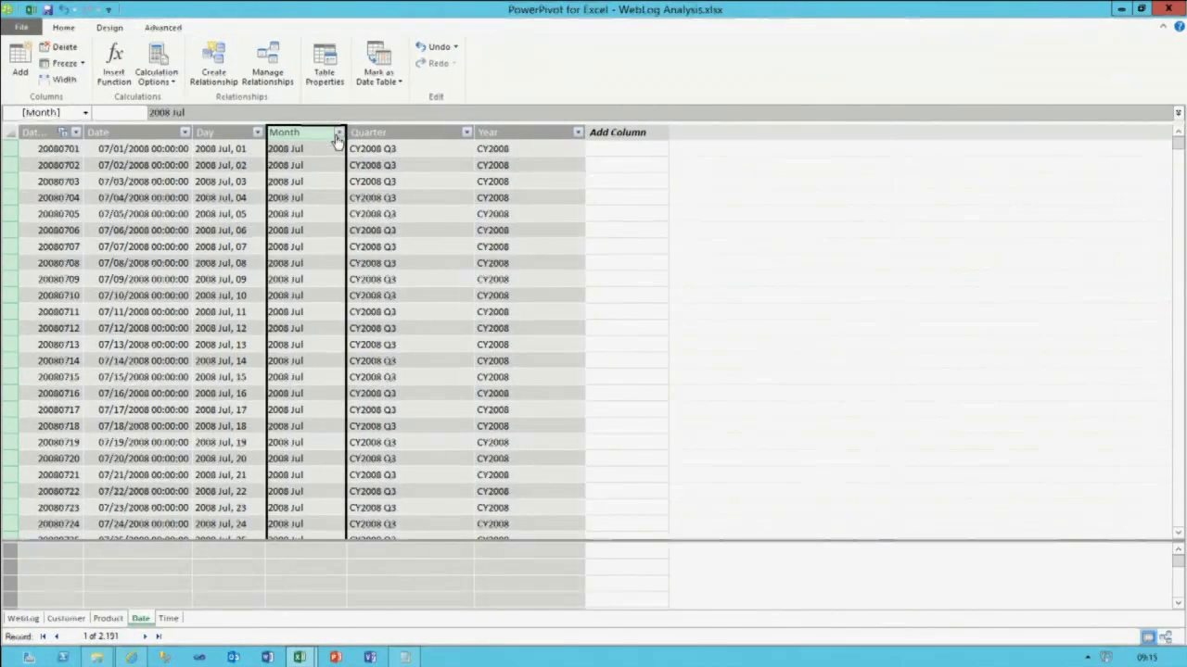
left_click(338, 135)
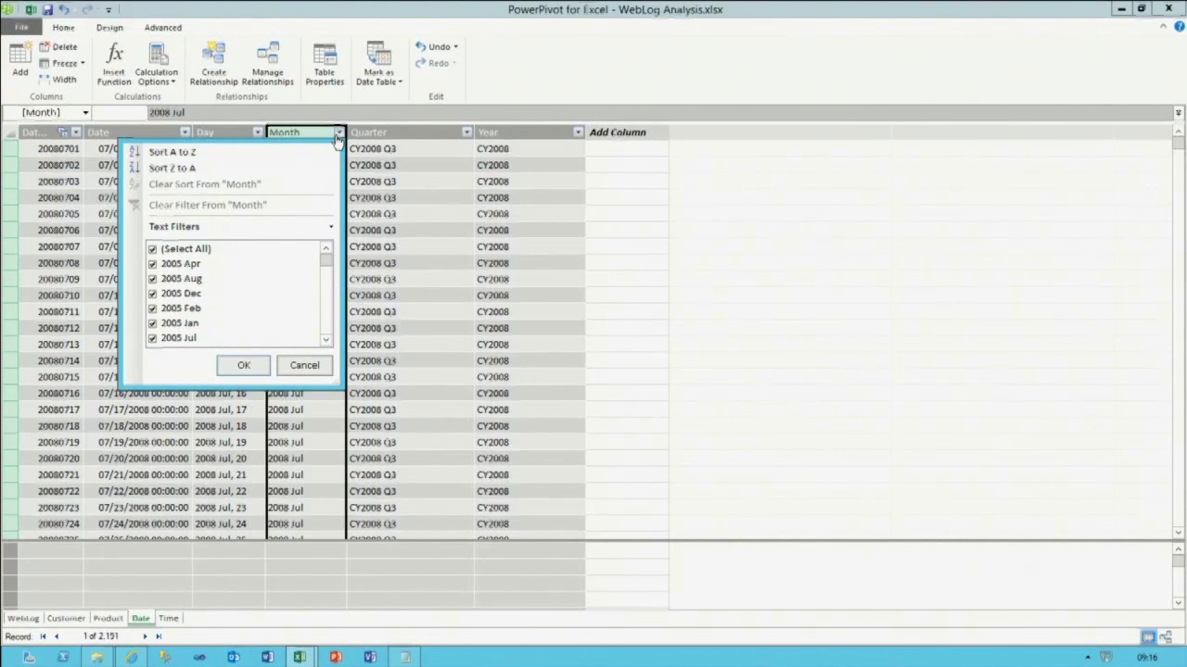
left_click(511, 11)
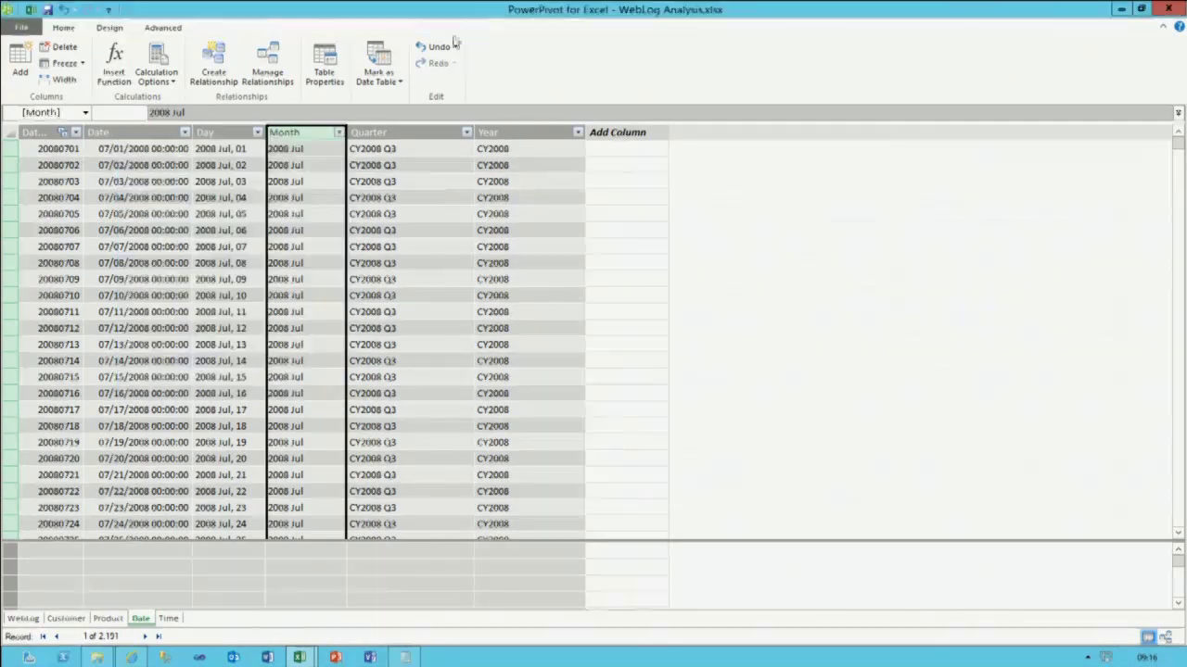
- Add the MonthKey source column to the Date table through its table properties and save the change
left_click(327, 71)
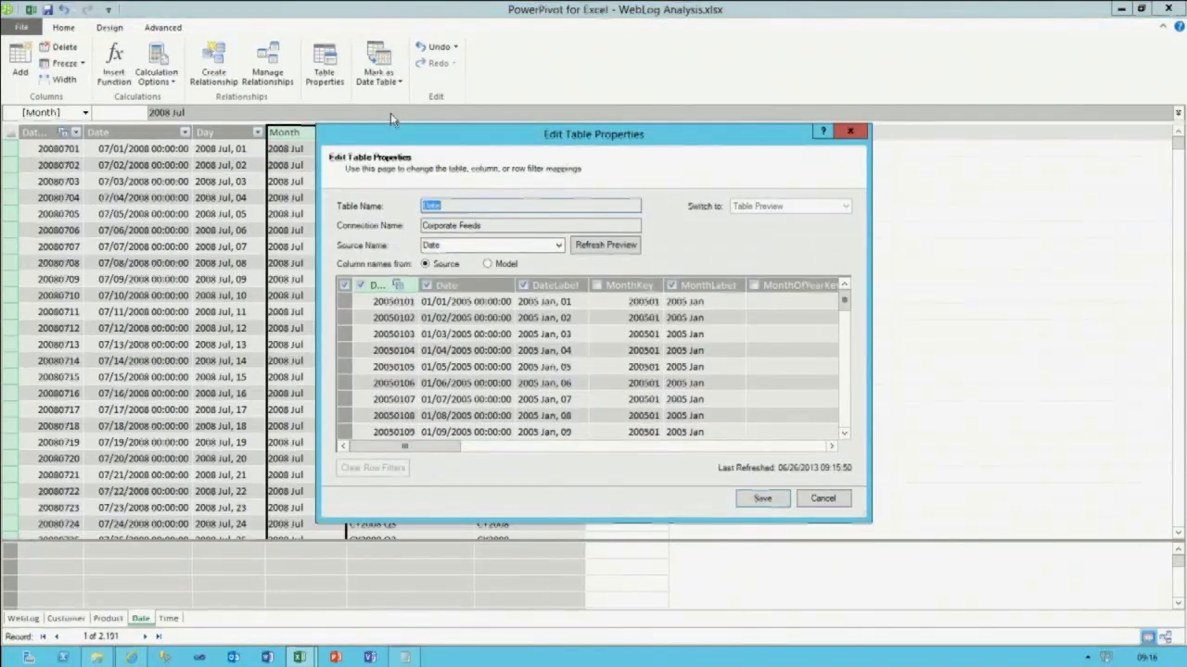
left_click_drag(429, 441, 459, 446)
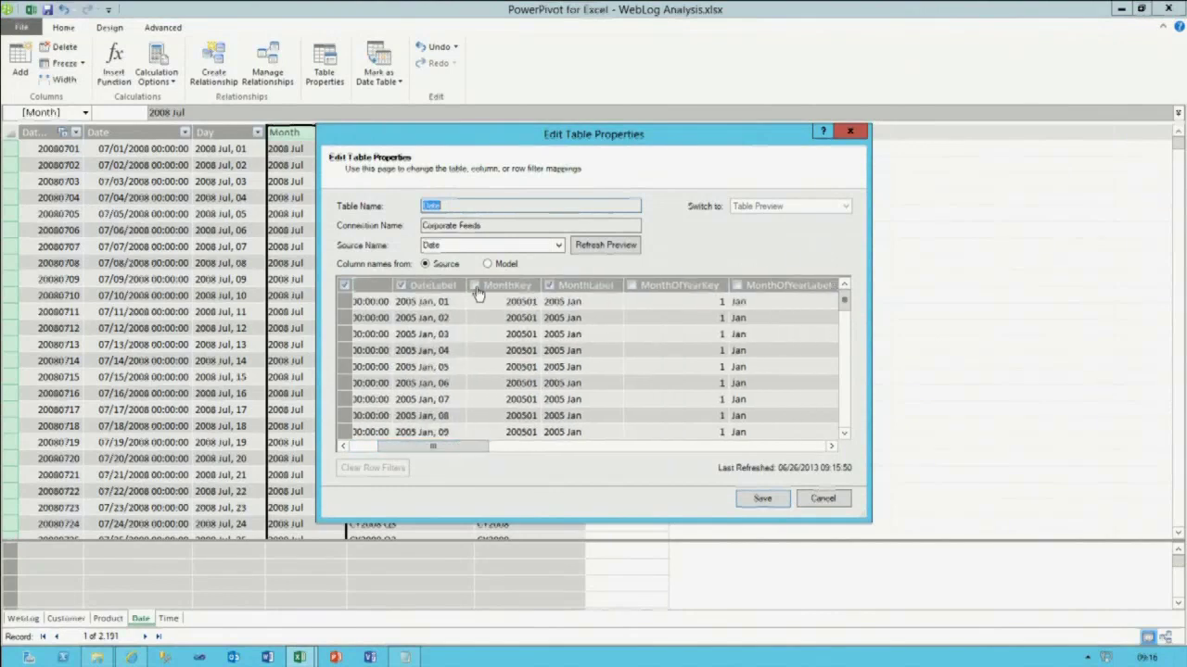
left_click(474, 286)
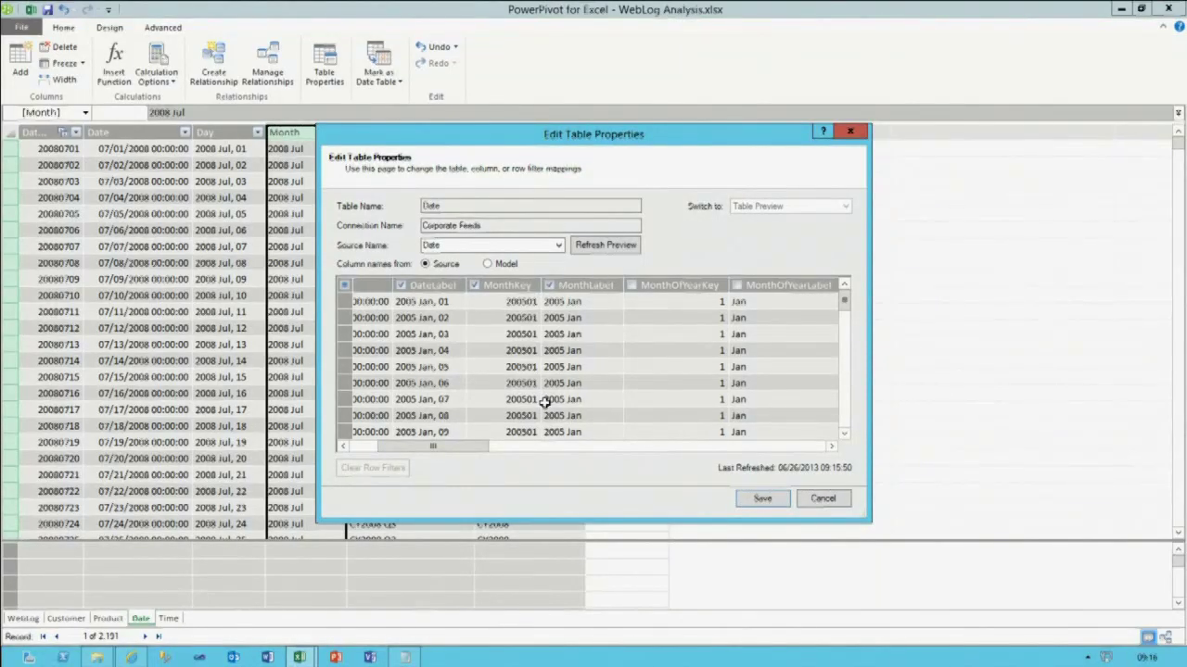
left_click(751, 500)
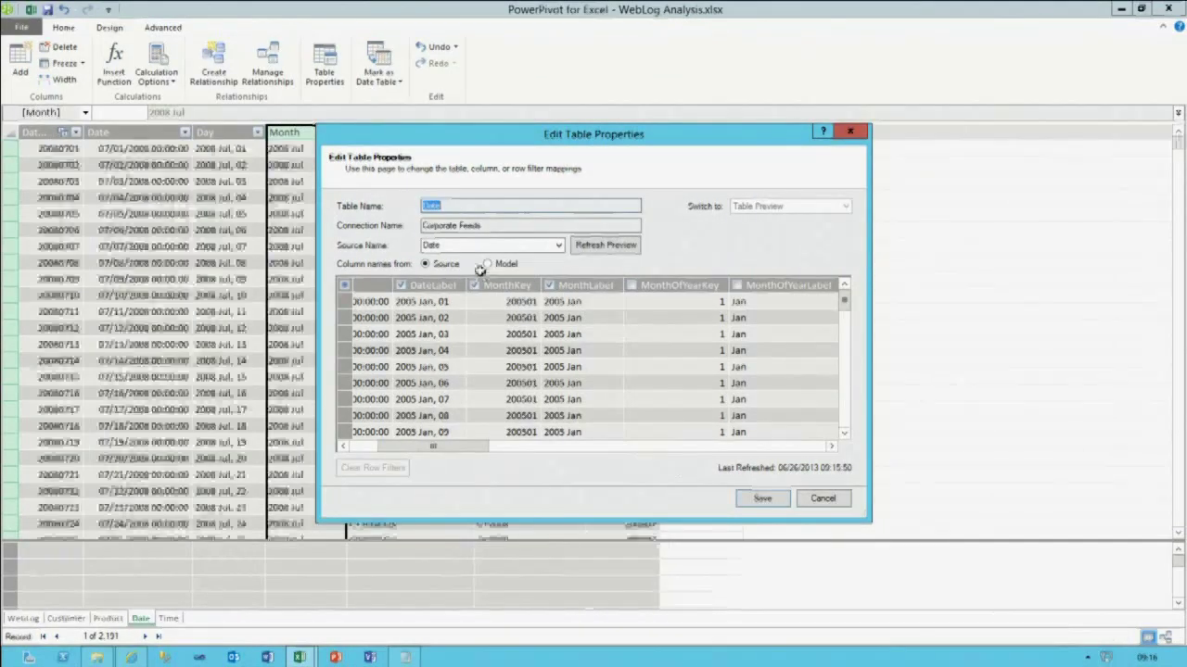
left_click(618, 133)
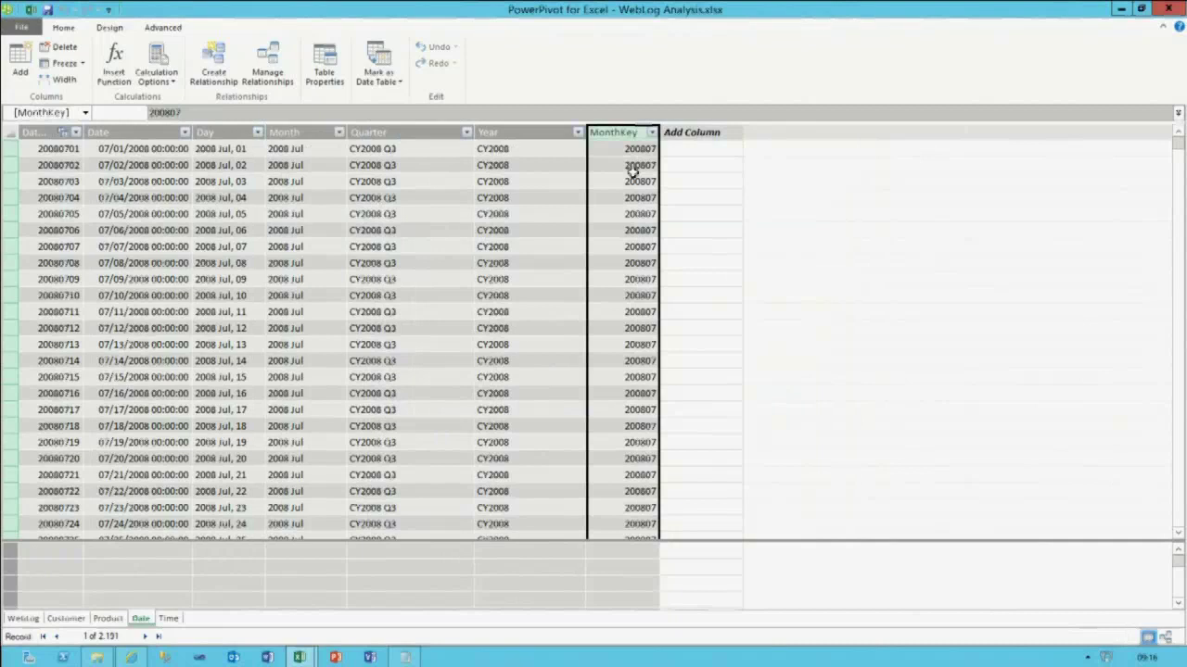
- Sort the Date table's Month column by MonthKey and check the order of months in its filter list
left_click(280, 139)
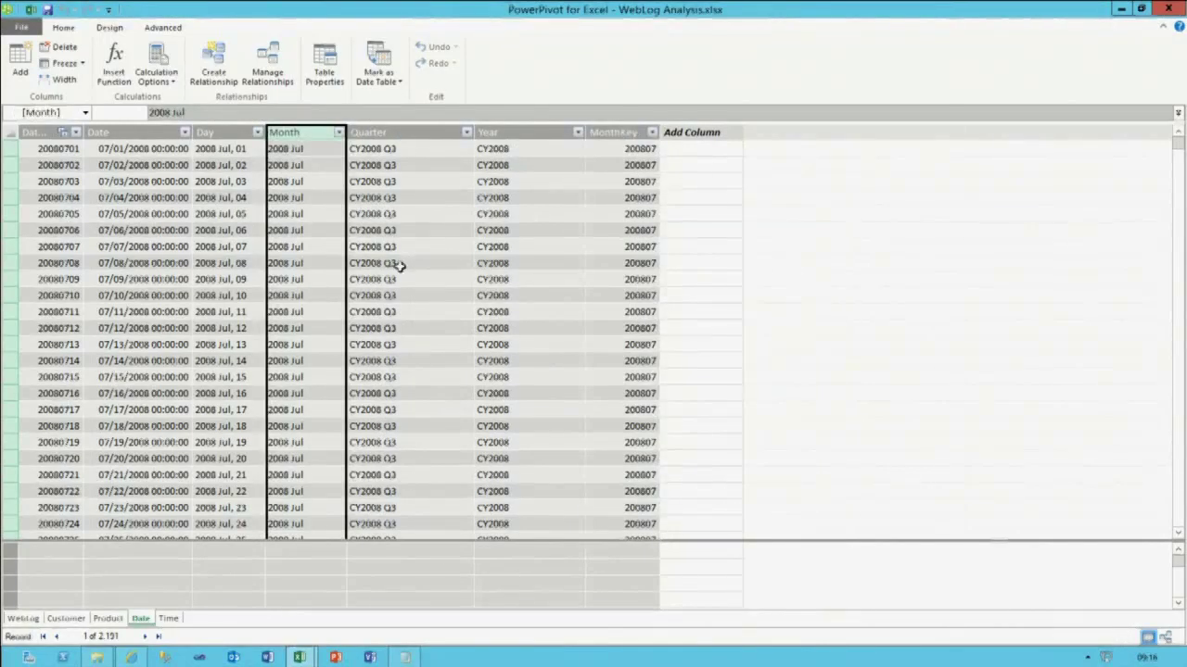
left_click(80, 30)
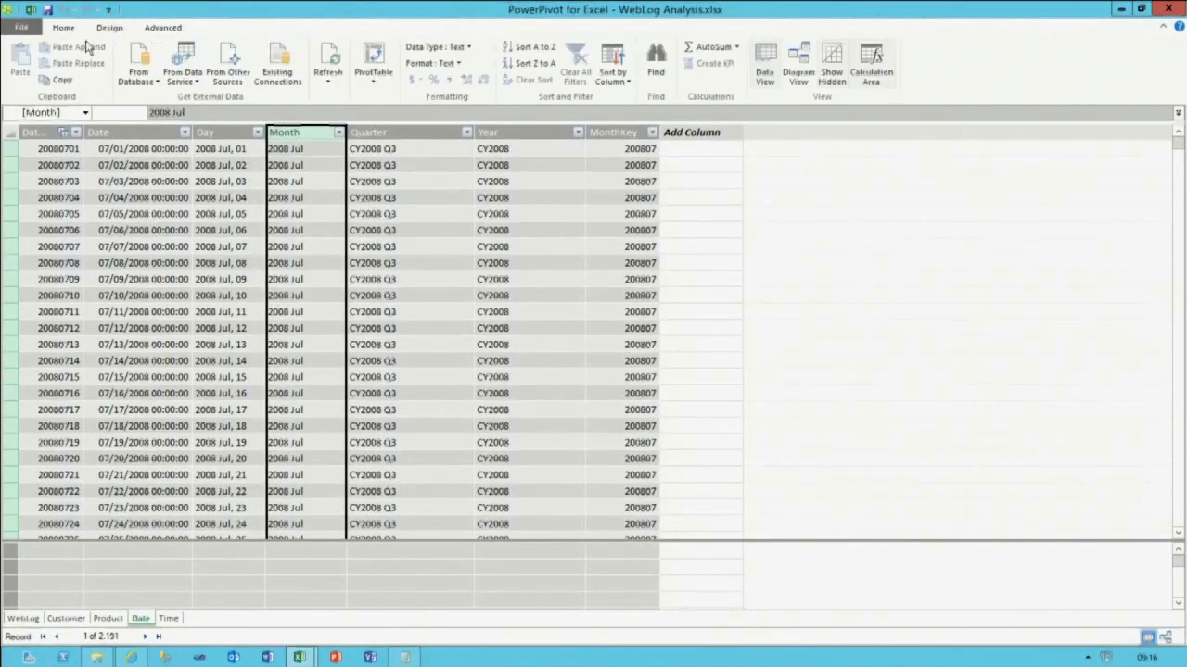
left_click(612, 80)
left_click(649, 98)
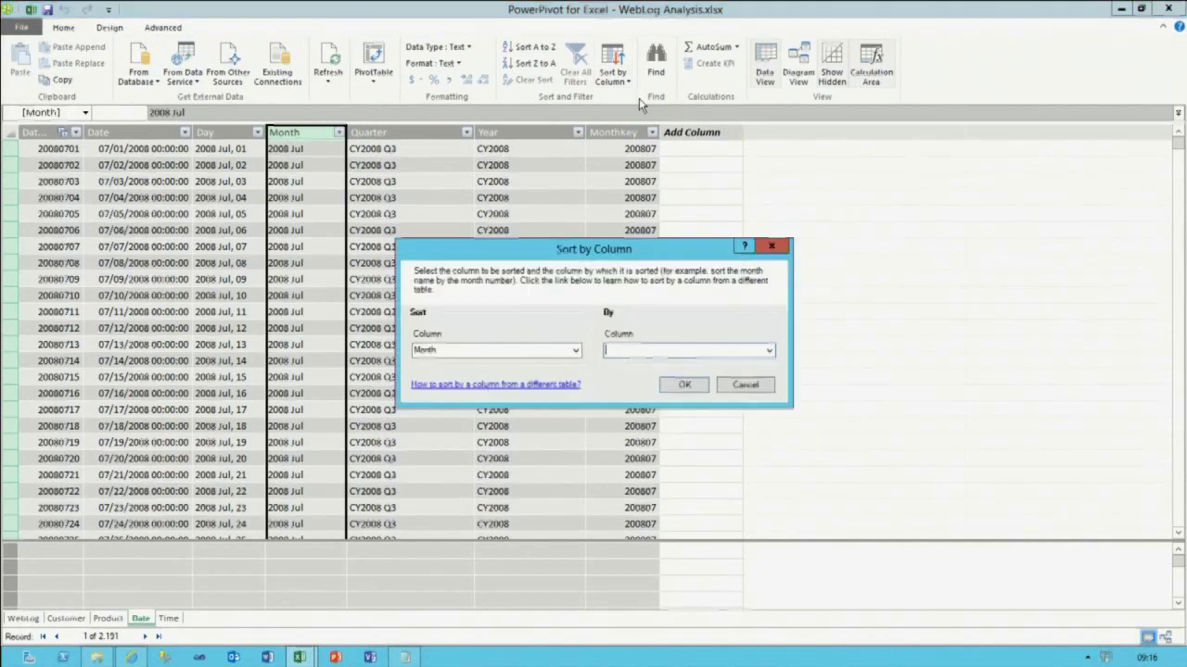
left_click(700, 350)
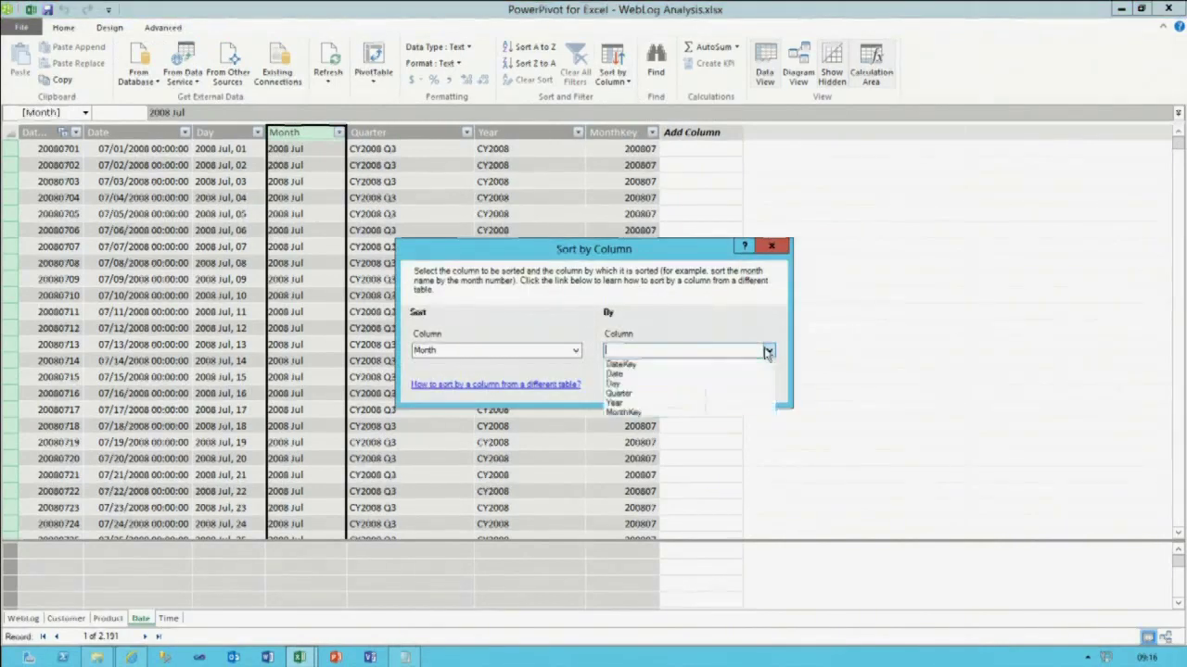
left_click(656, 412)
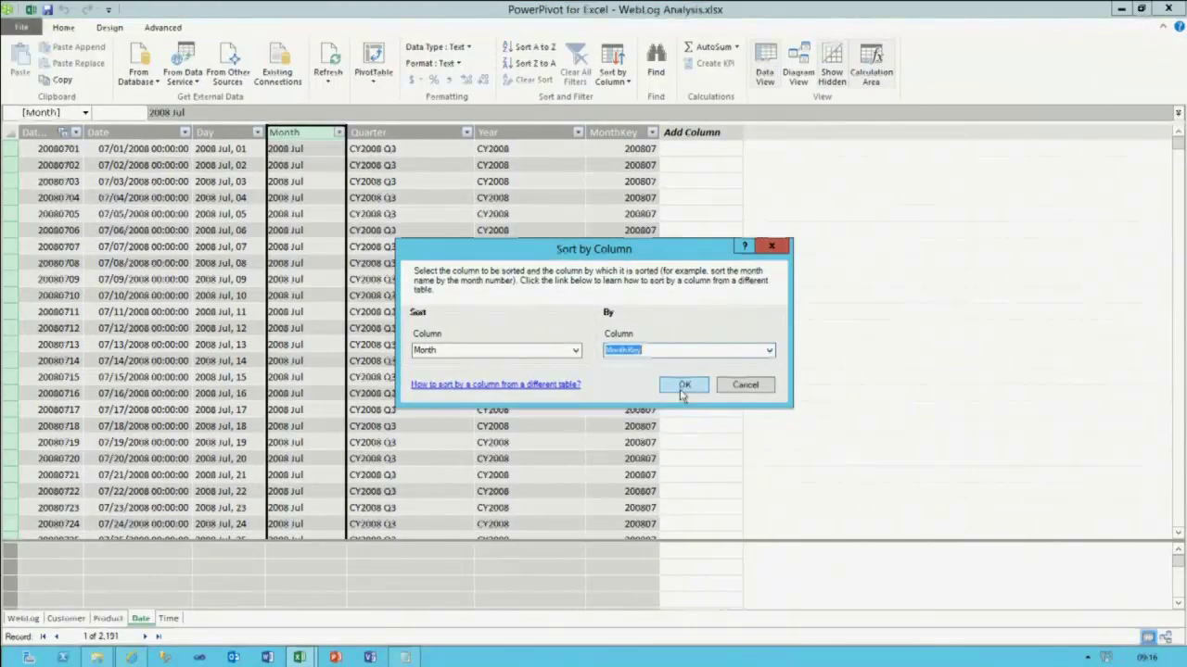
left_click(683, 387)
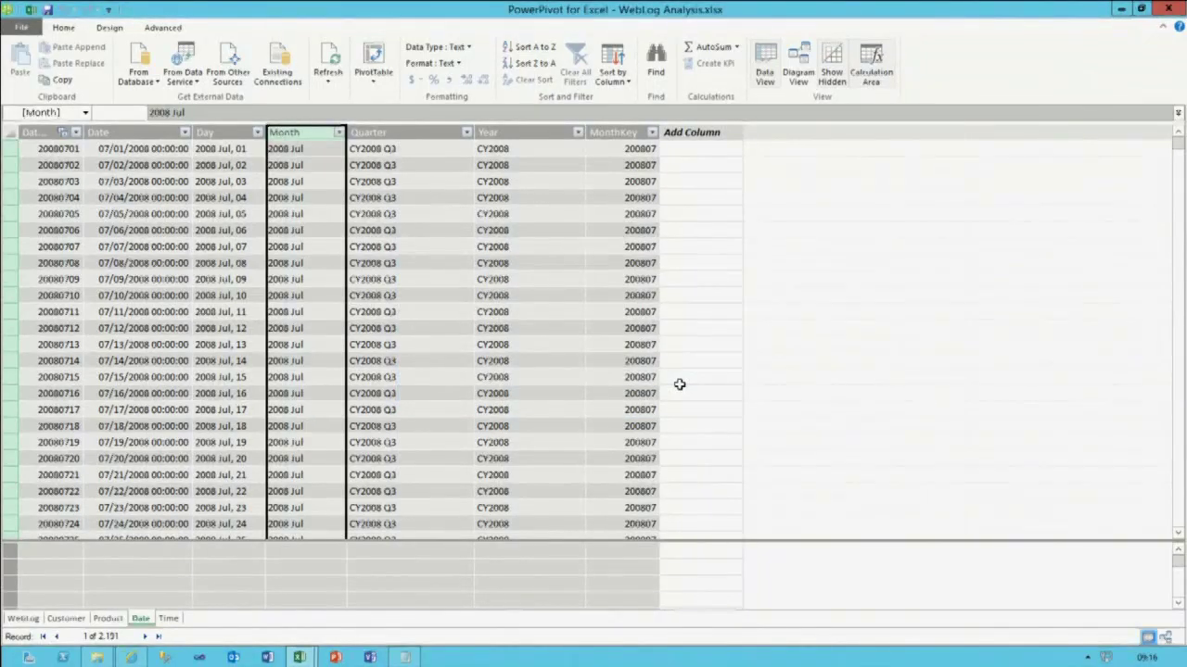
left_click(339, 133)
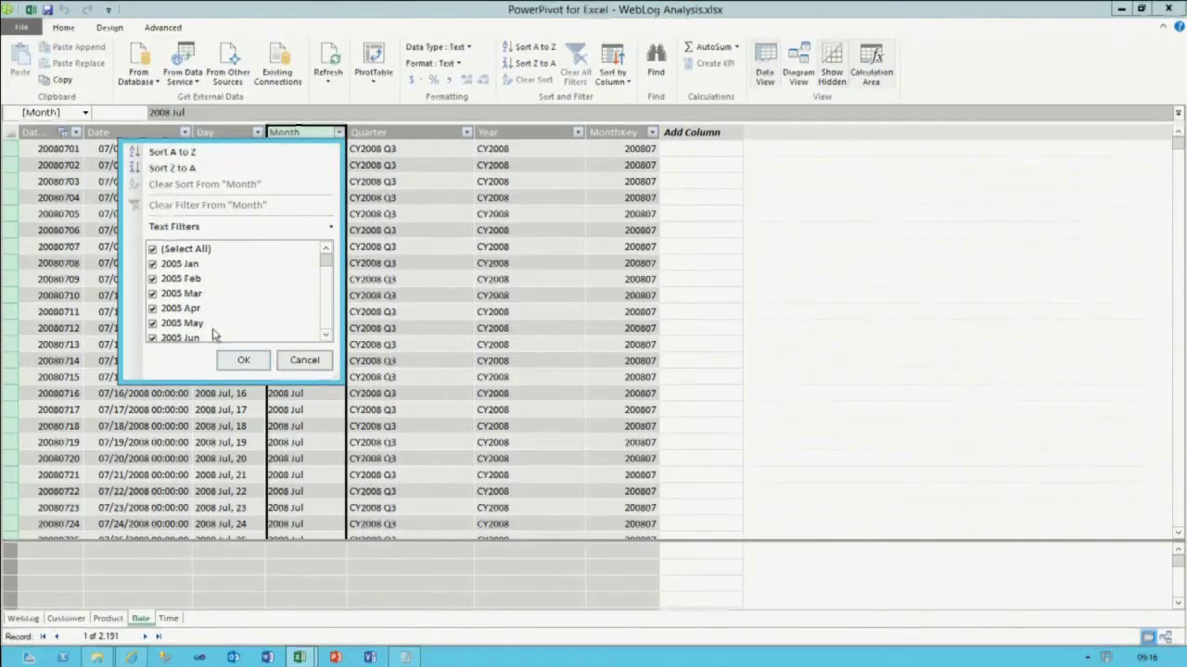
left_click(235, 363)
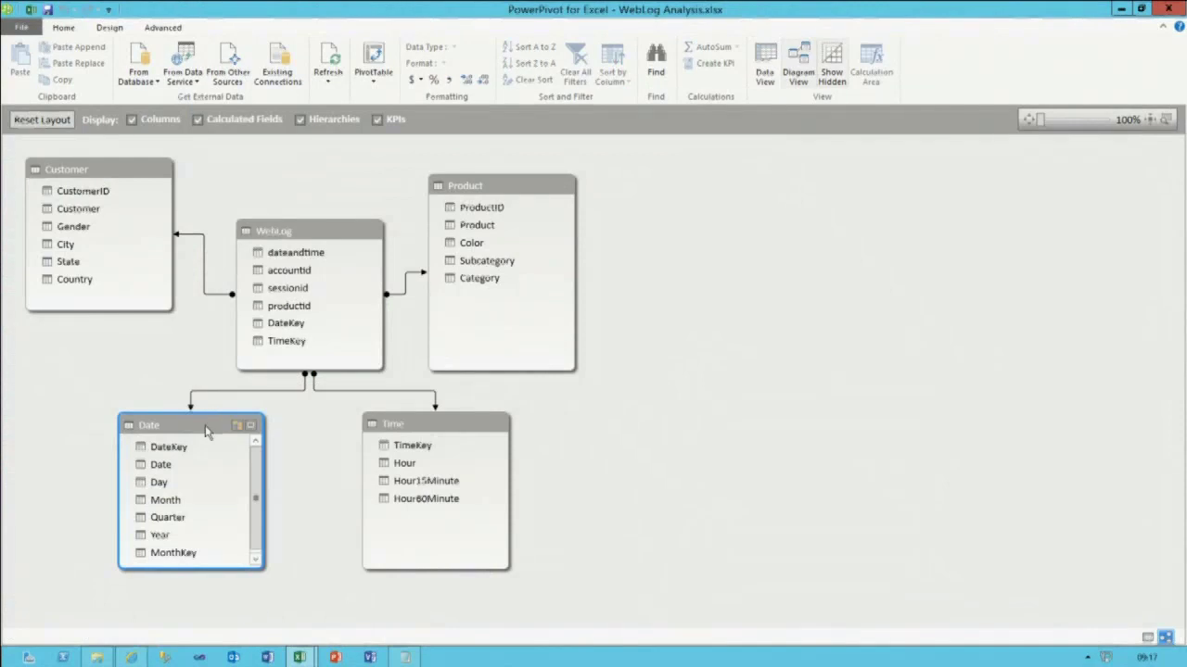
- Create a hierarchy named Calendar in the Date table from the Year, Quarter, Month and Day columns
left_click(206, 428)
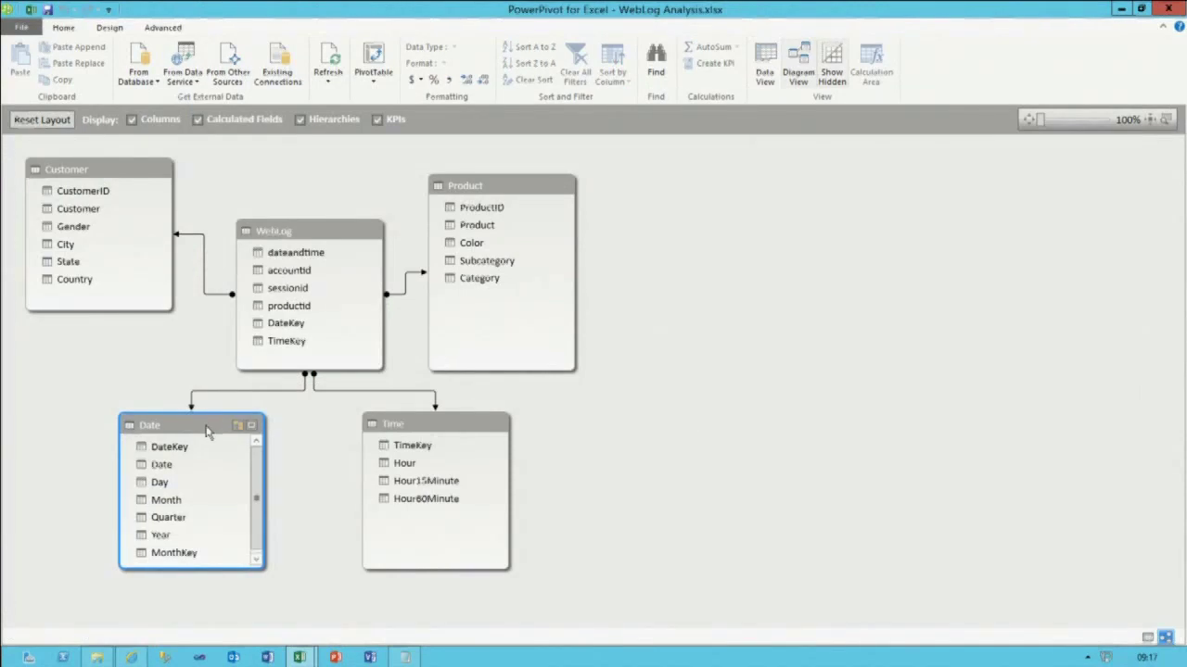
left_click(252, 426)
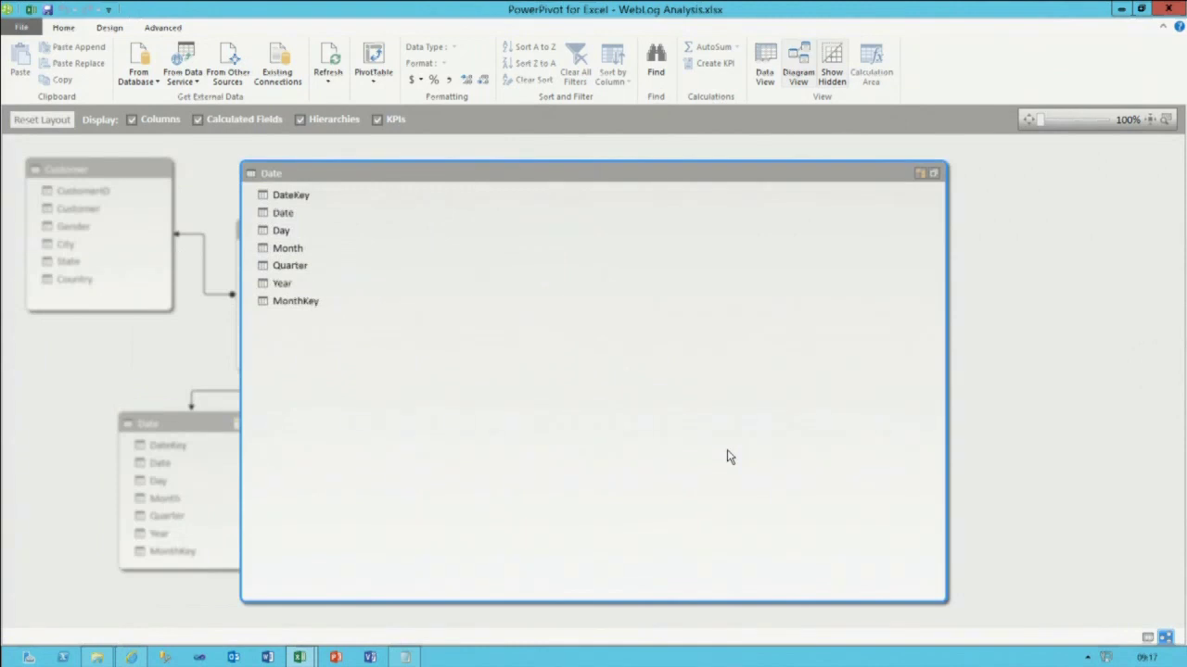
left_click(295, 283)
left_click(293, 265, "ctrl")
left_click(287, 246, "ctrl")
left_click(280, 229, "ctrl")
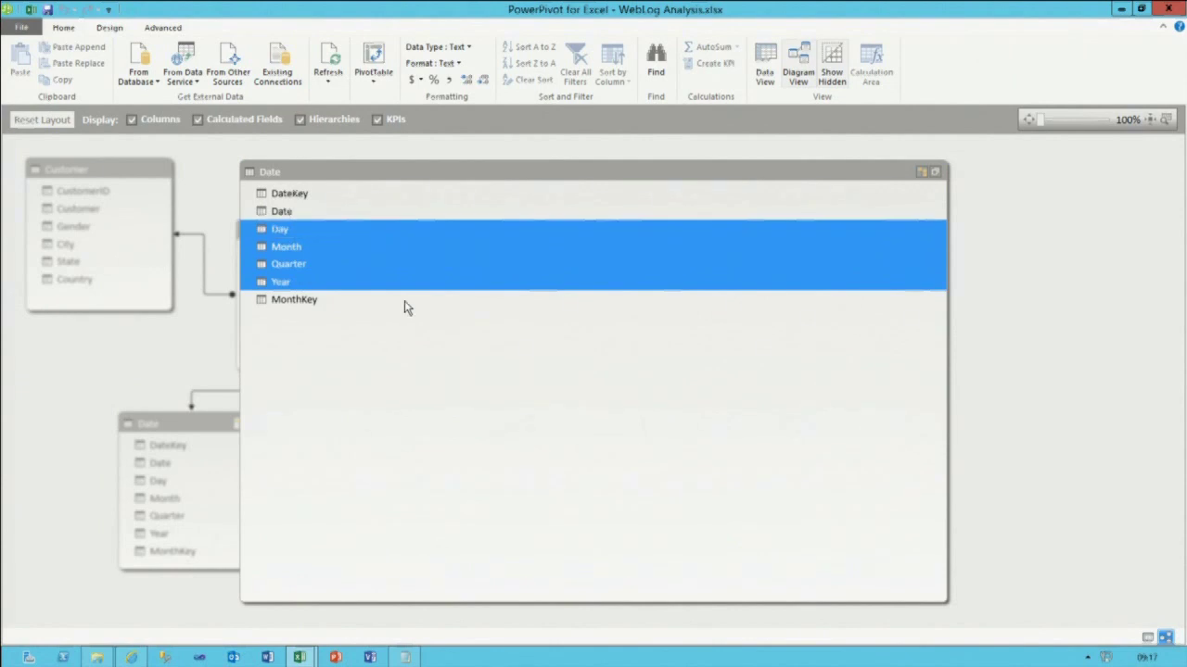
right_click(436, 288)
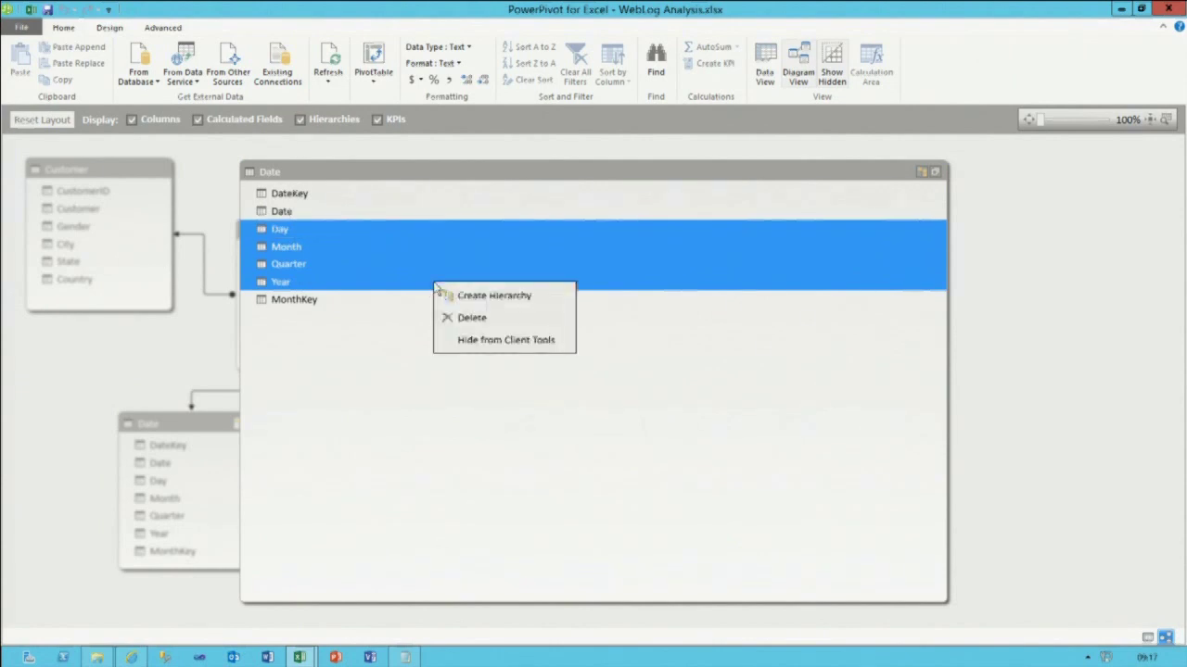
left_click(524, 296)
type("Calendar")
key("Return")
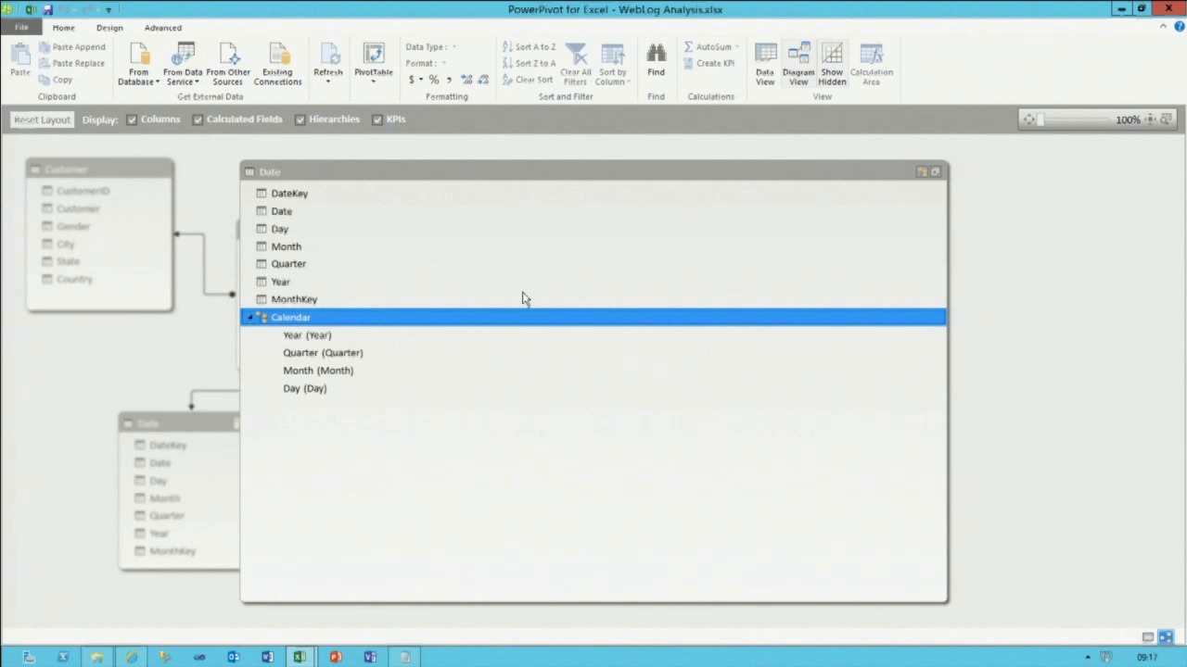
mouse_move(313, 354)
left_mouse_down()
mouse_move(308, 335)
mouse_move(312, 392)
mouse_move(315, 357)
left_mouse_up()
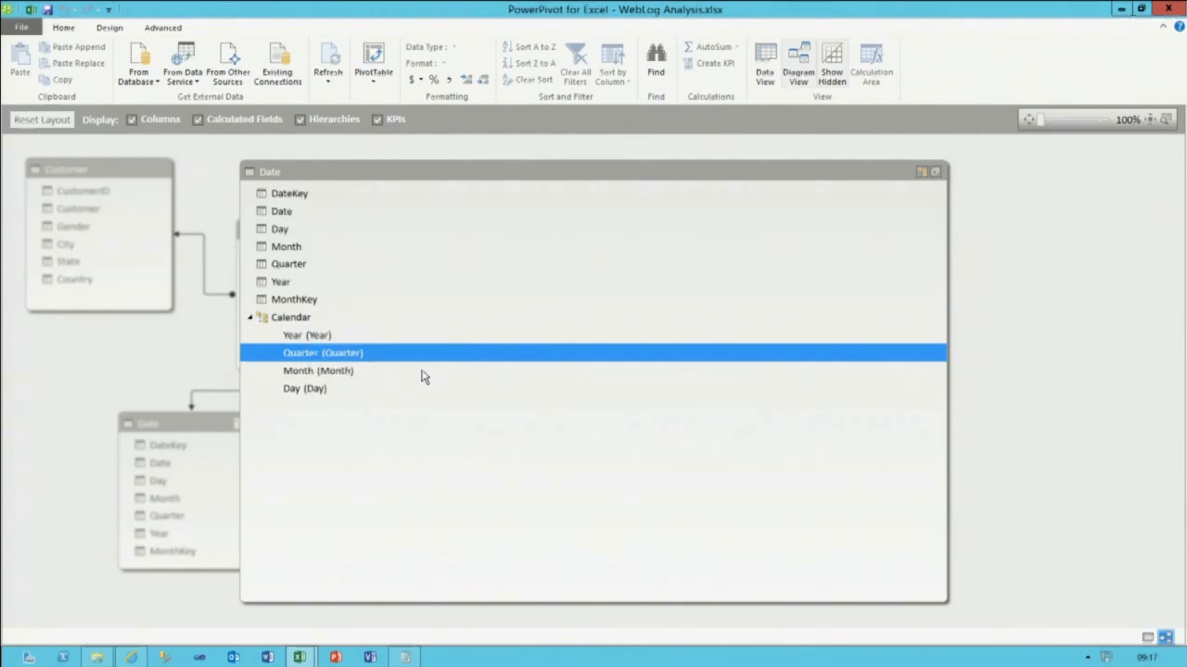
- Hide all Date table columns from DateKey to MonthKey from client tools and restore the table to its diagram size
left_click(288, 196)
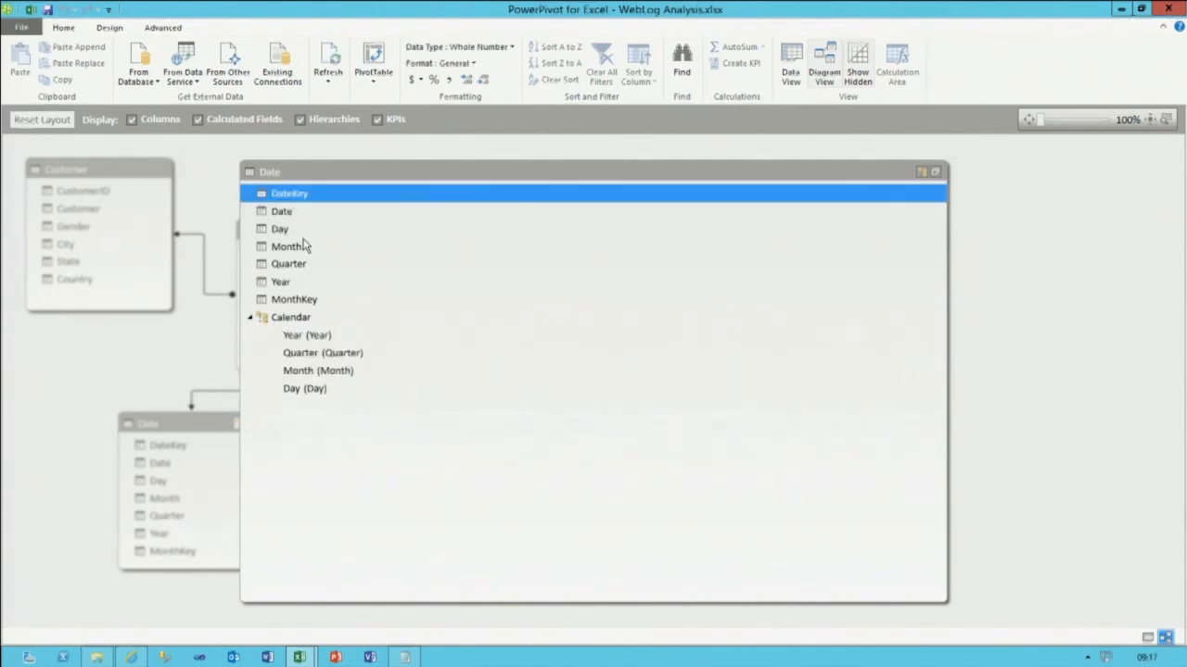
left_click(312, 300, "shift")
right_click(365, 298)
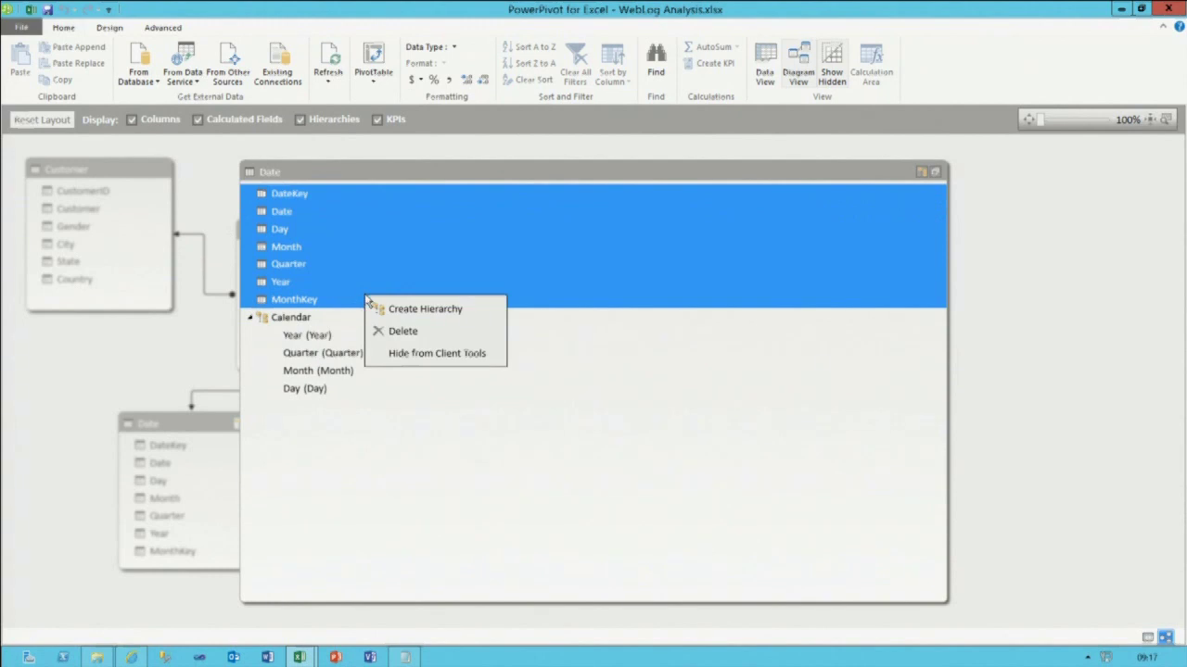
left_click(484, 364)
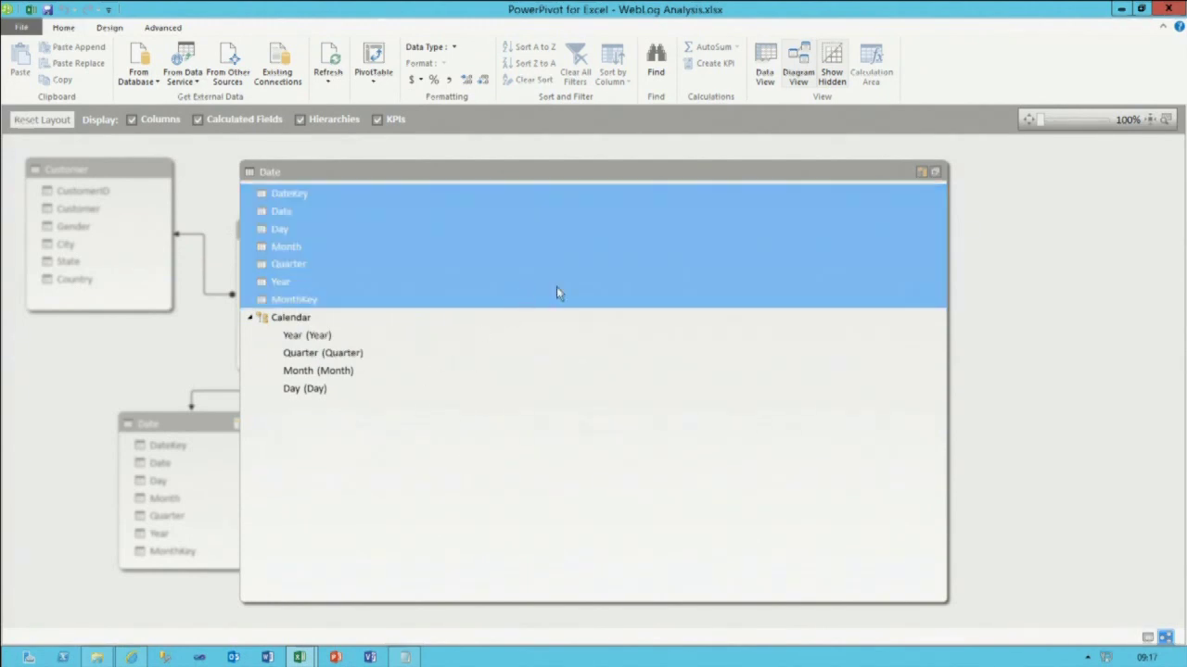
left_click(474, 335)
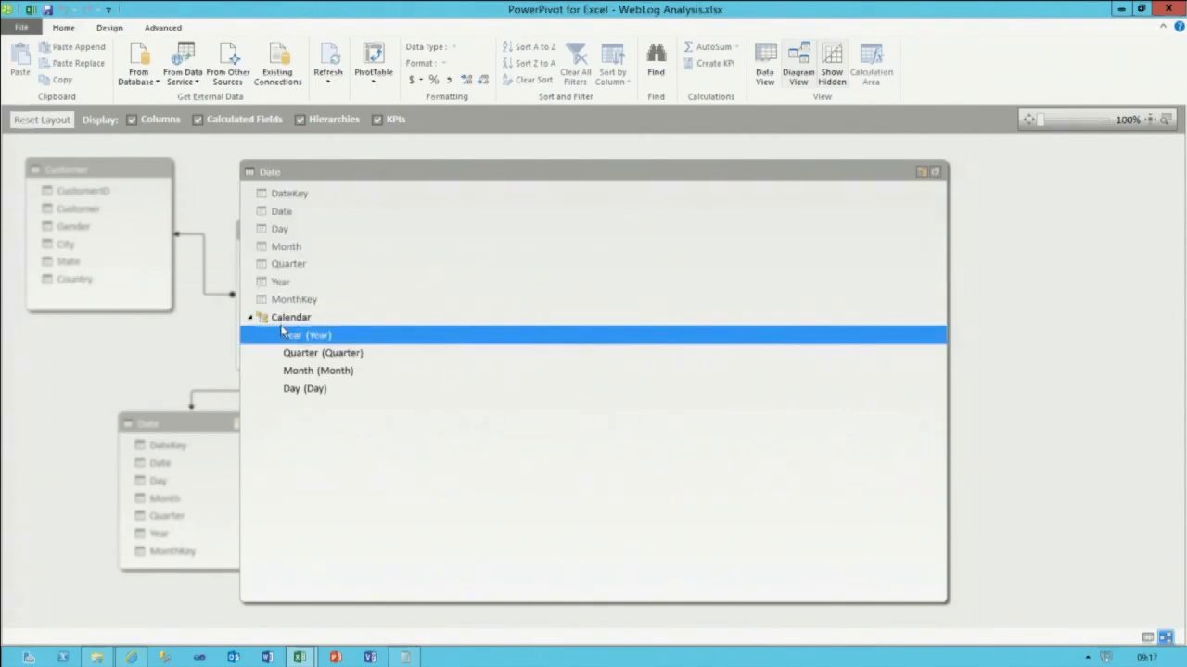
key("Up")
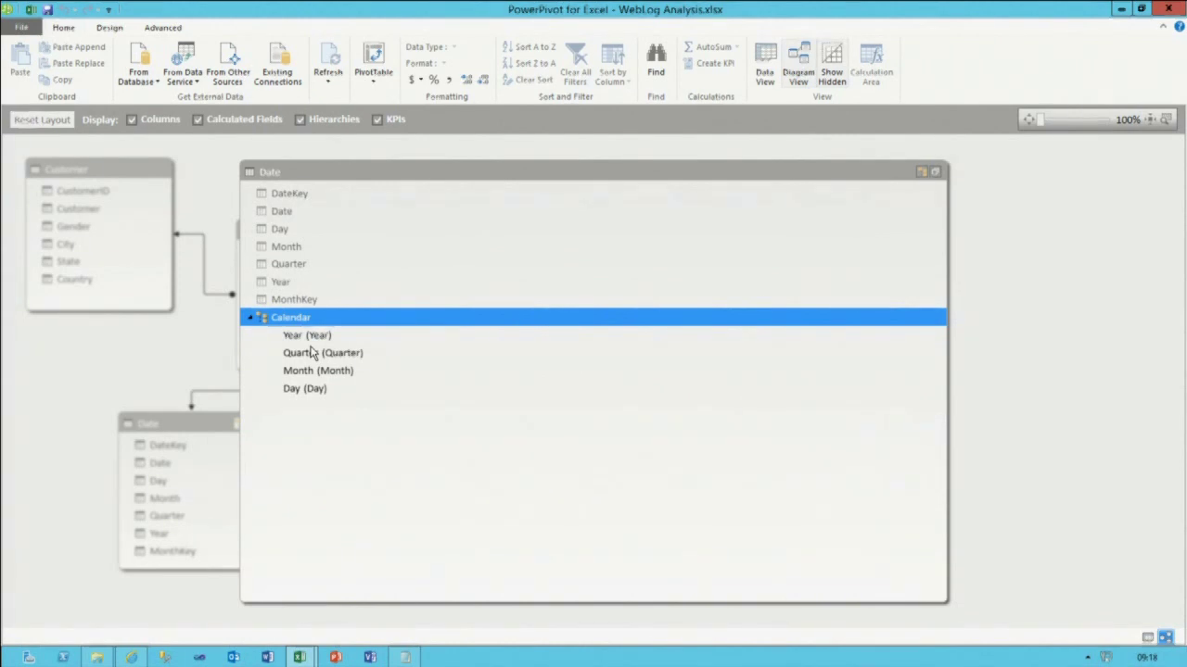
left_click(922, 171)
scroll(256, 482, "up", 1)
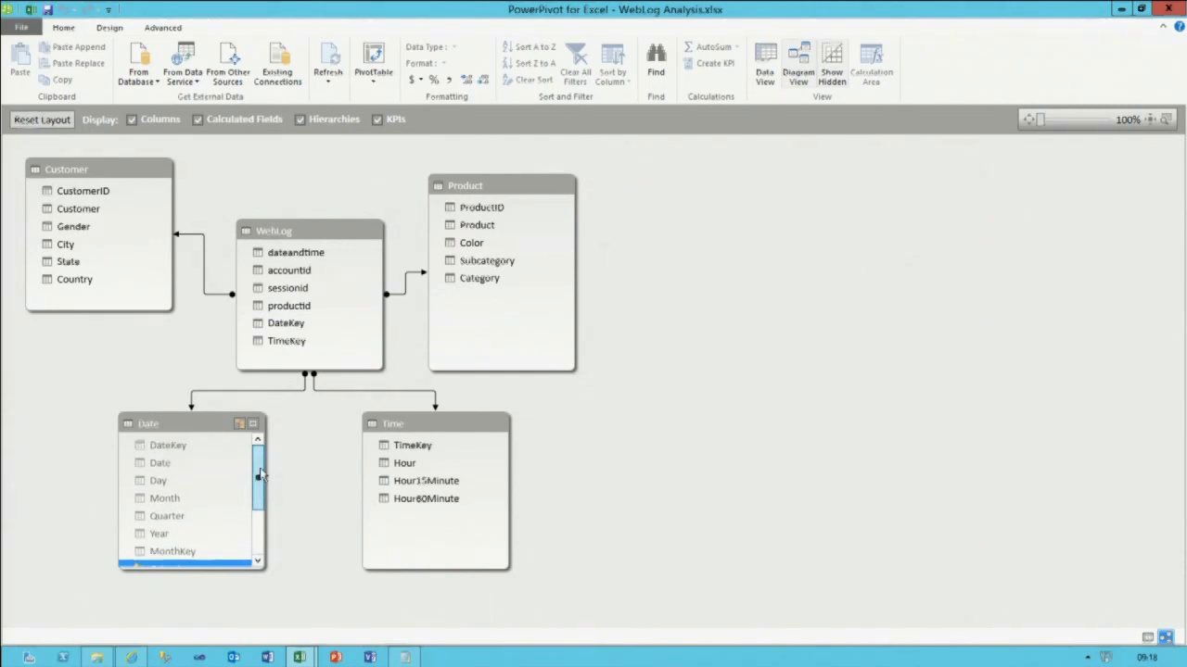
- Maximize the Time table in the diagram and rename its Hour15Minute column to Quarter Hour
left_click(422, 425)
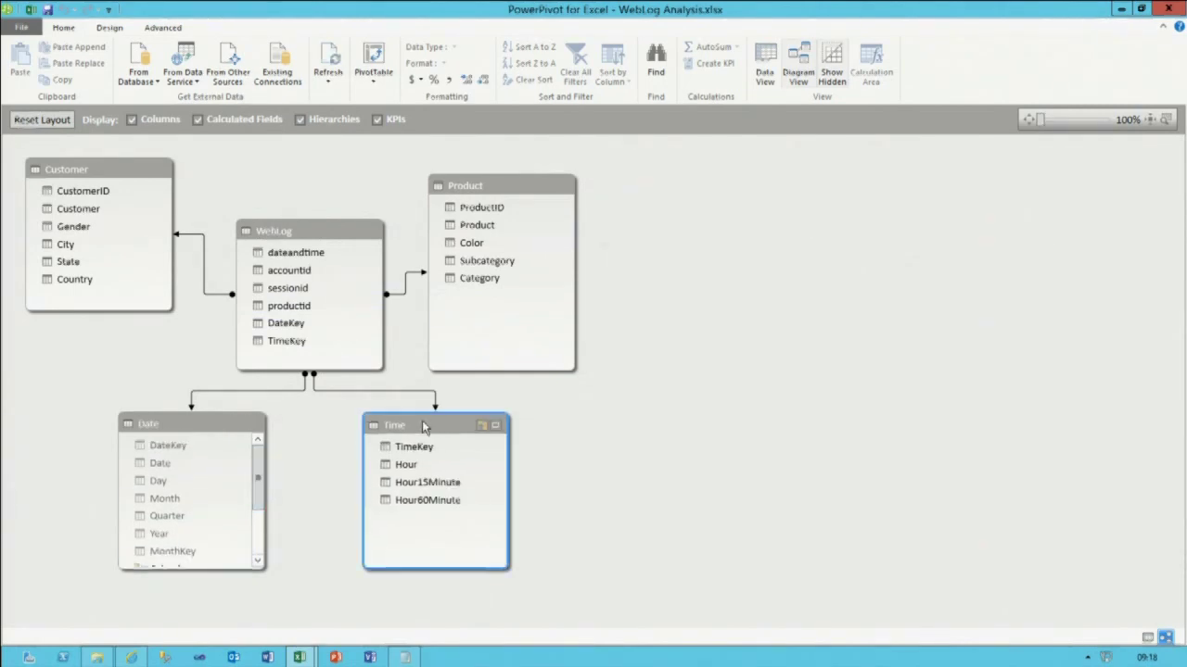
left_click(496, 426)
left_click(291, 214)
left_click(323, 231)
right_click(323, 232)
left_click(380, 360)
type("Quarter Hour")
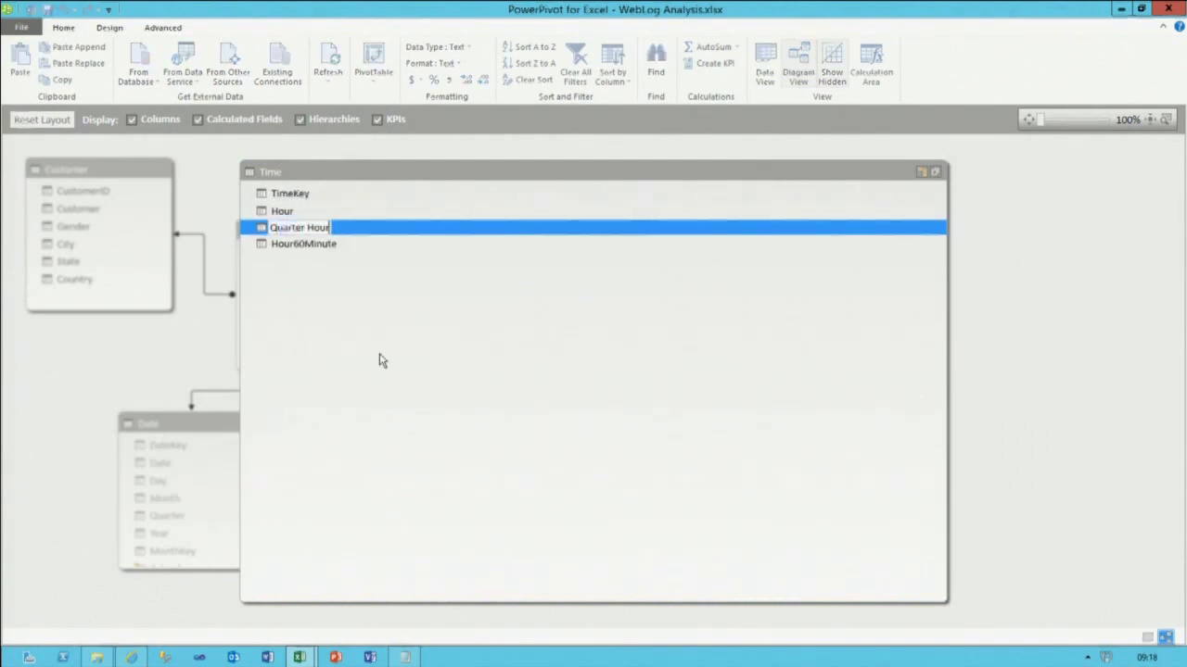
- Rename the Hour60Minute column in the Time table to Minute
left_click(313, 247)
right_click(313, 247)
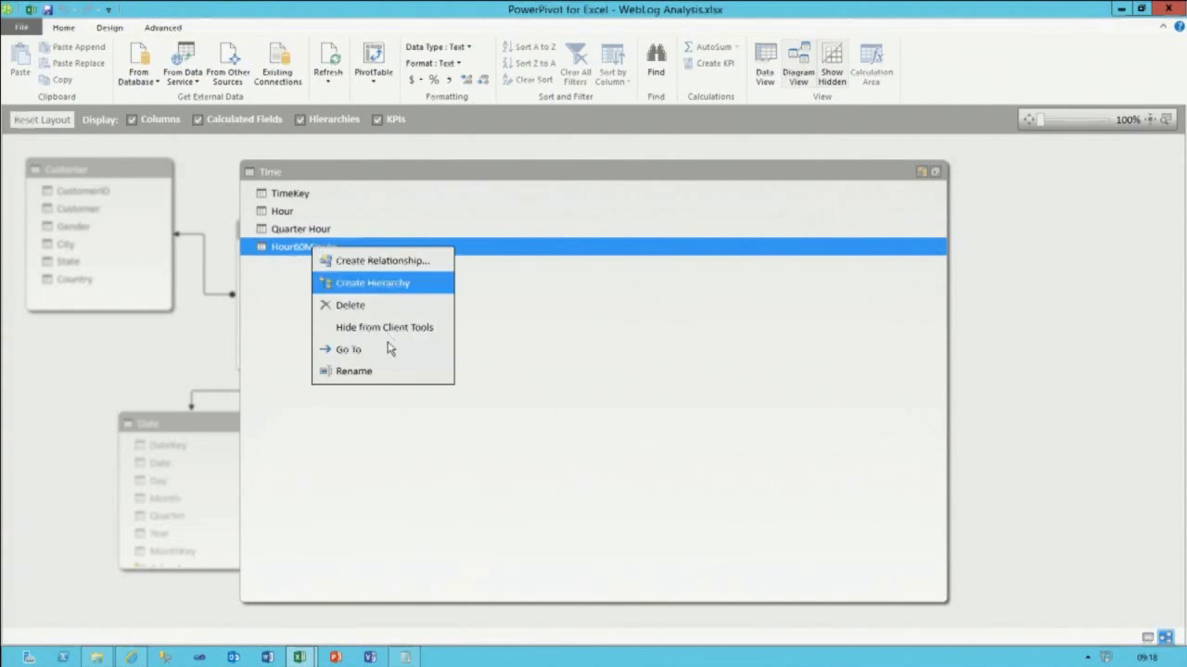
left_click(390, 372)
type("Minute")
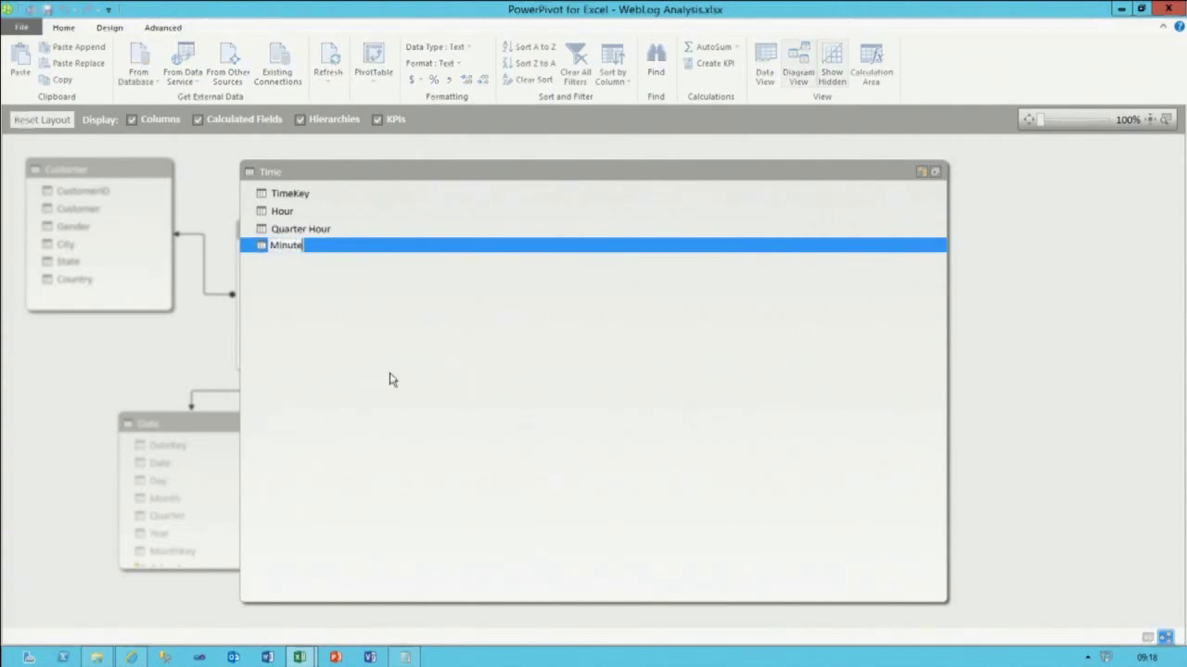
- Create a hierarchy named Time in the Time table from the Hour, Quarter Hour and Minute columns
left_click(299, 214)
left_click(340, 248, "shift")
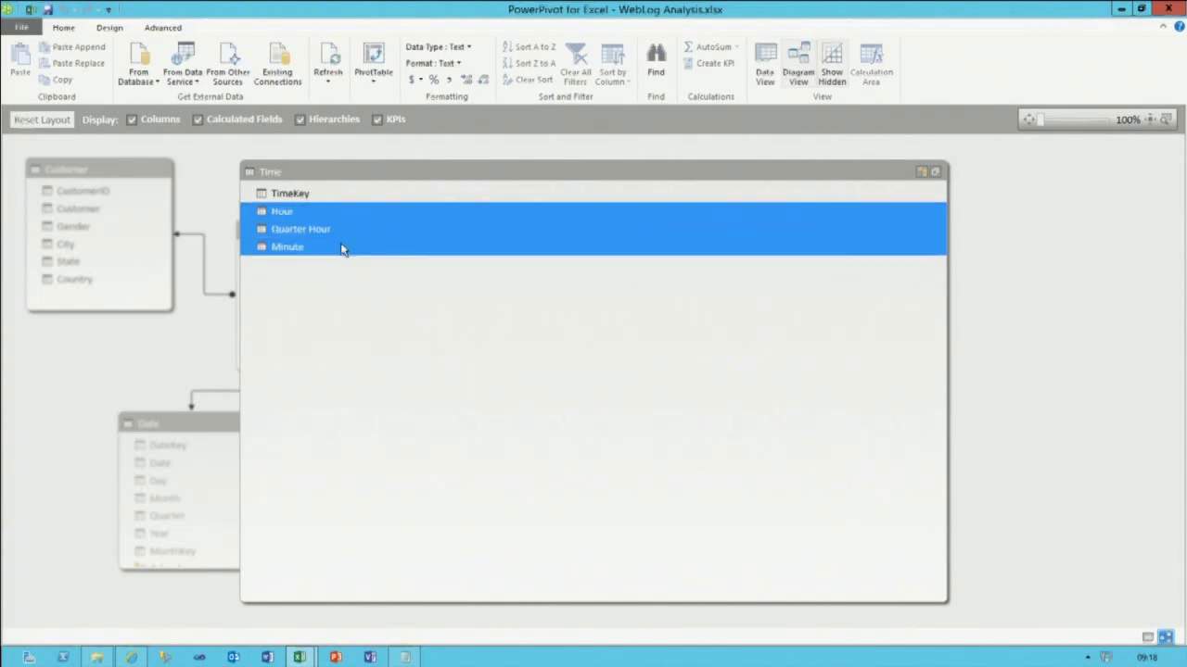
right_click(343, 249)
left_click(420, 261)
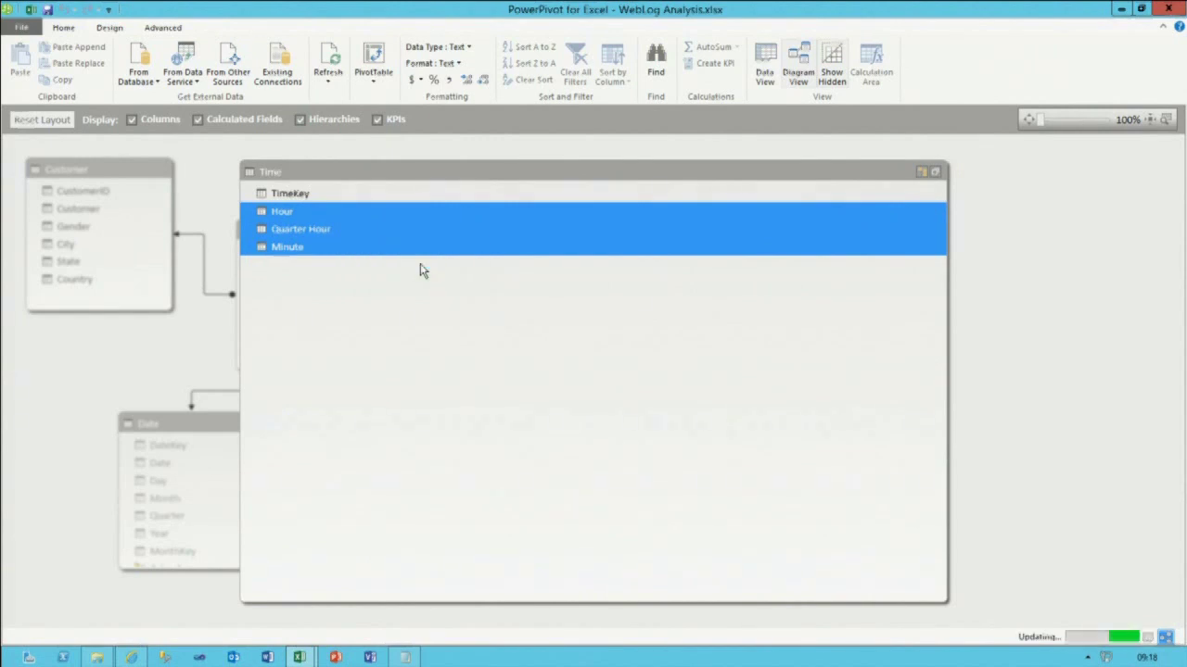
type("Time")
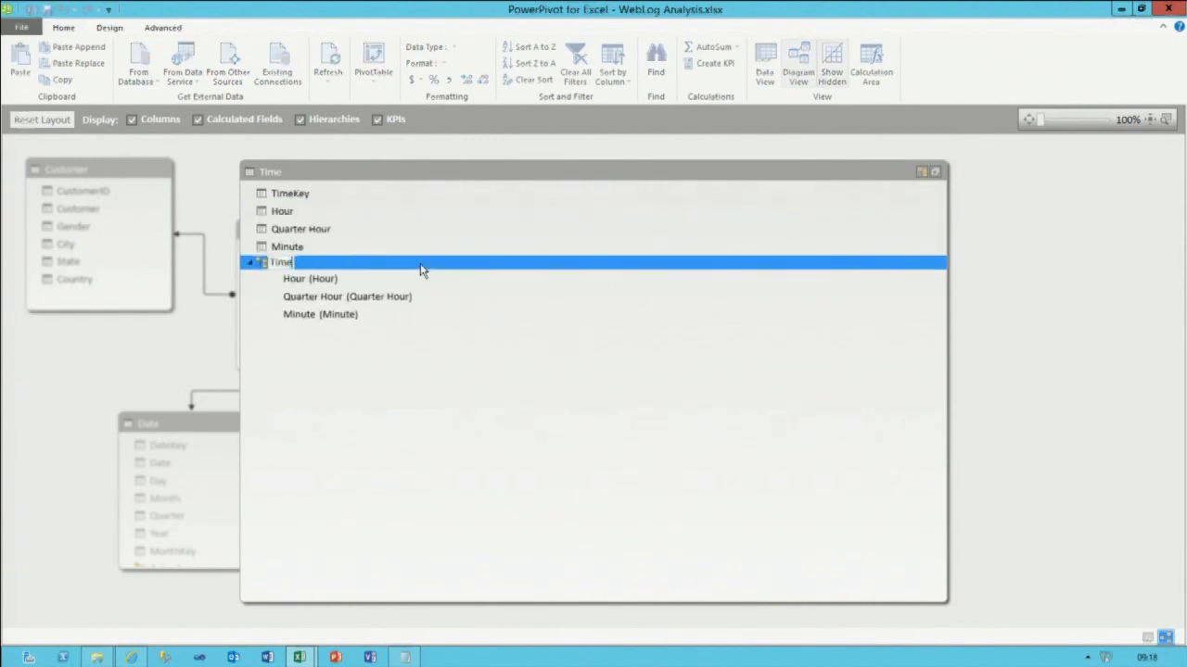
key("Return")
- Hide the TimeKey, Hour, Quarter Hour and Minute columns of the Time table from client tools
left_click(298, 196)
left_click(386, 248, "shift")
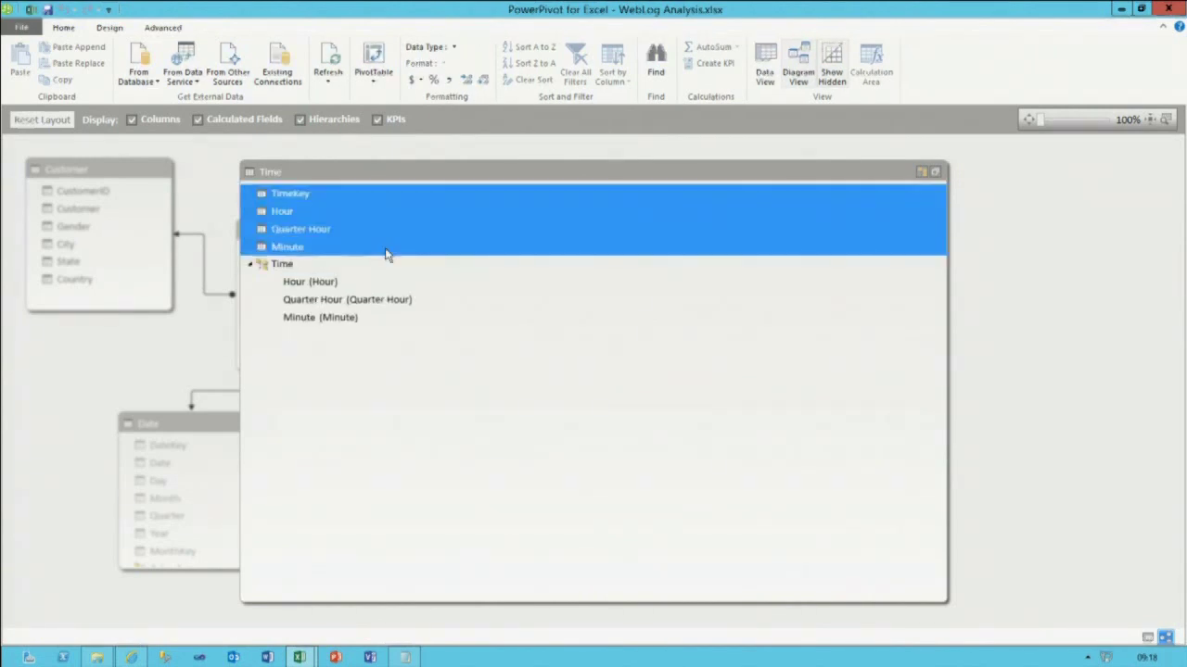
right_click(386, 248)
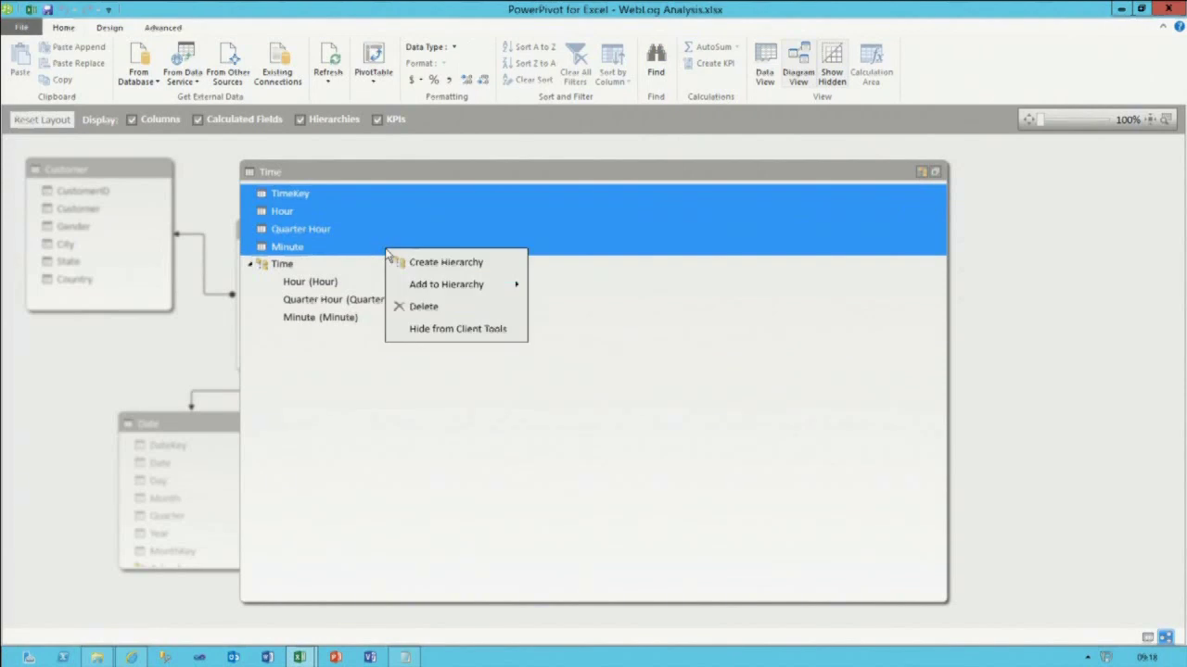
left_click(509, 331)
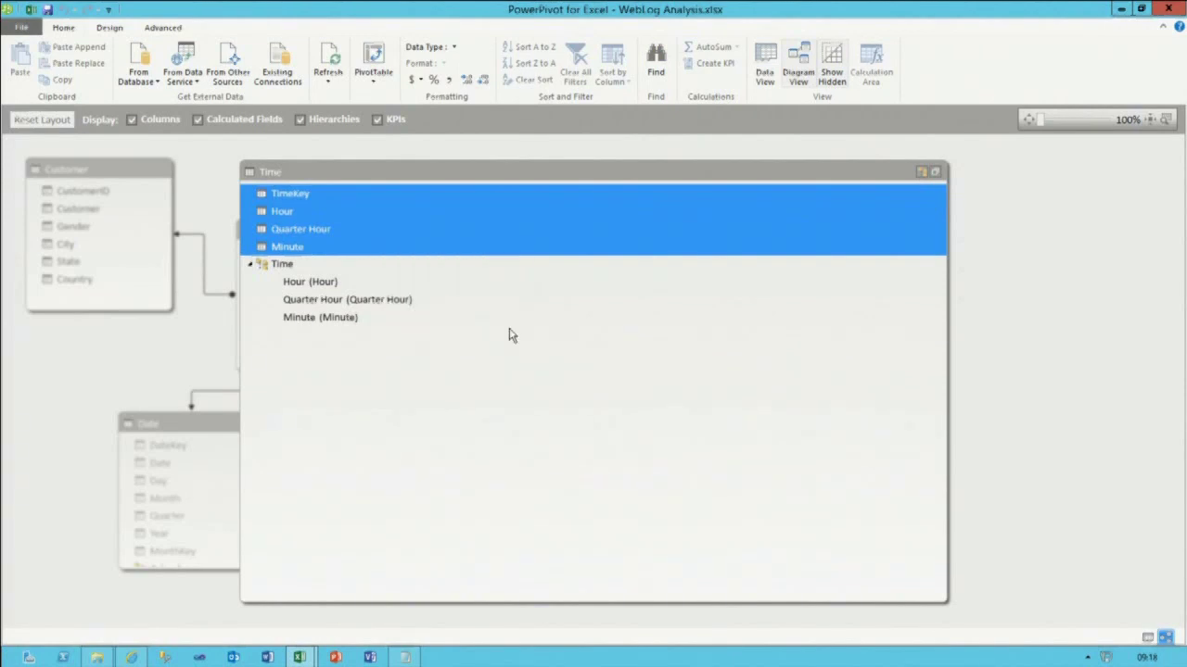
- Restore the Time table, maximize the Customer table and create a hierarchy named Geography from Country, State, City and Customer
left_click(936, 173)
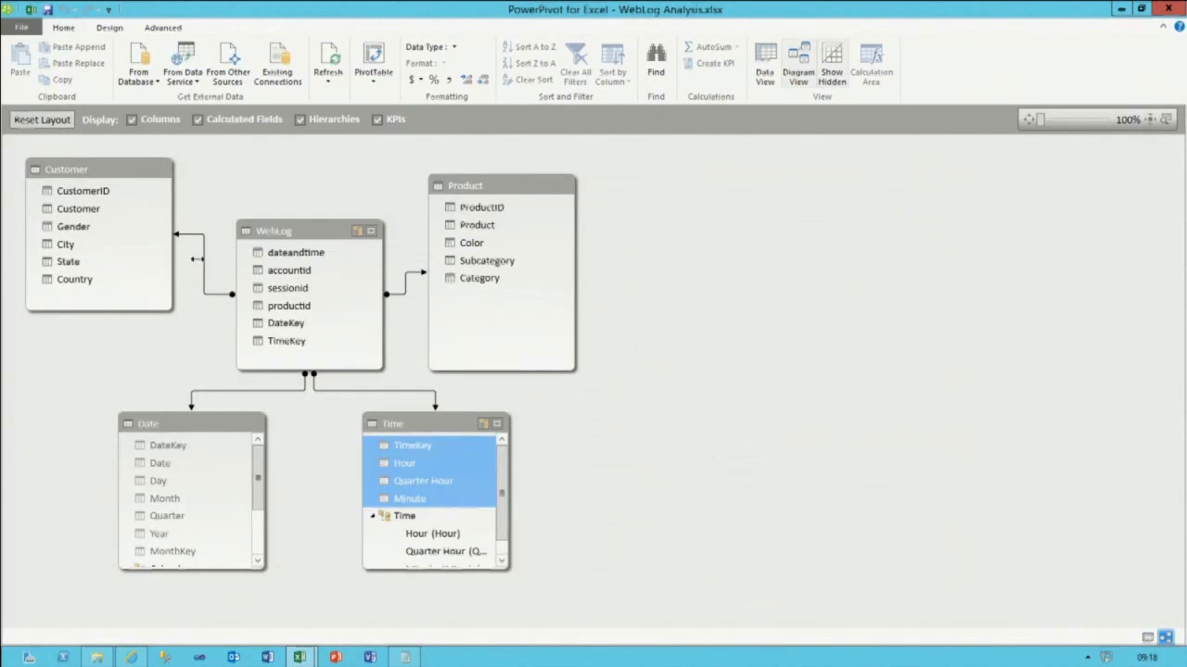
left_click(159, 169)
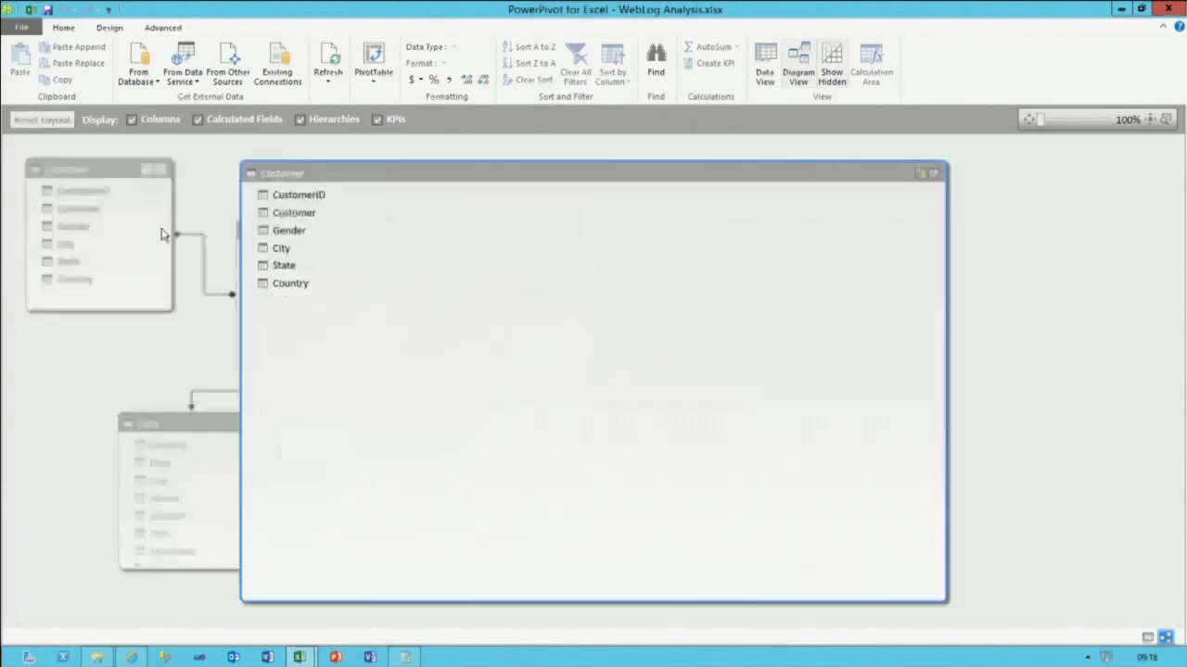
left_click(291, 284)
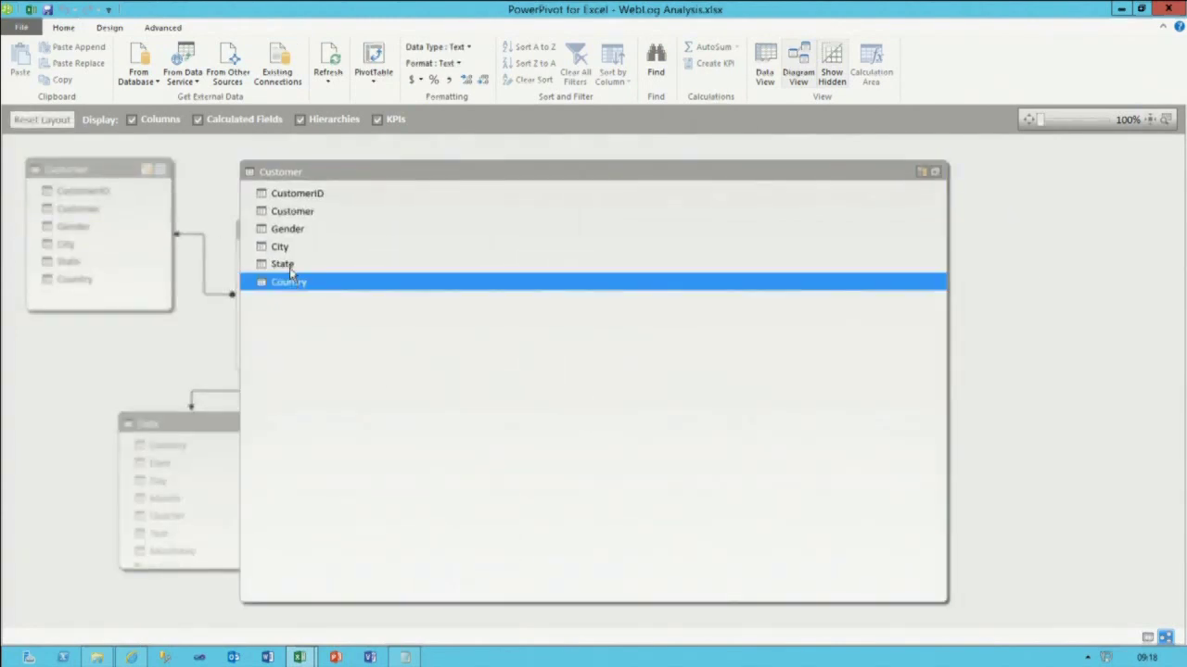
left_click(291, 269, "ctrl")
left_click(277, 246, "ctrl")
left_click(309, 215, "ctrl")
right_click(397, 295)
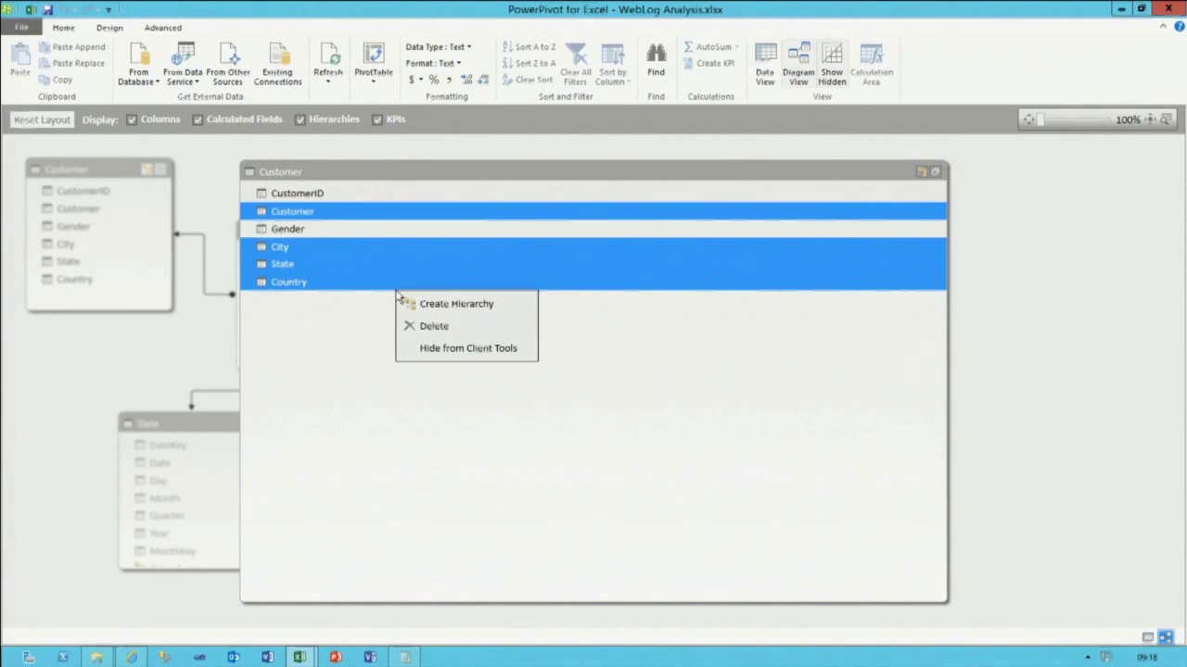
left_click(501, 303)
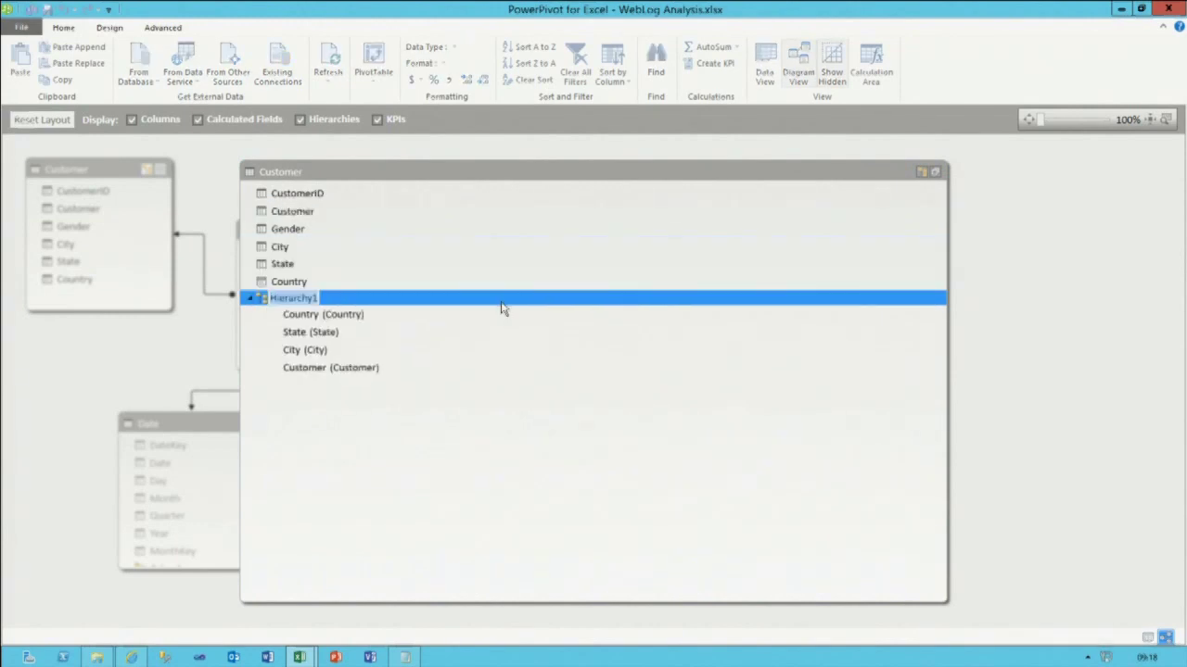
type("Geography")
key("Return")
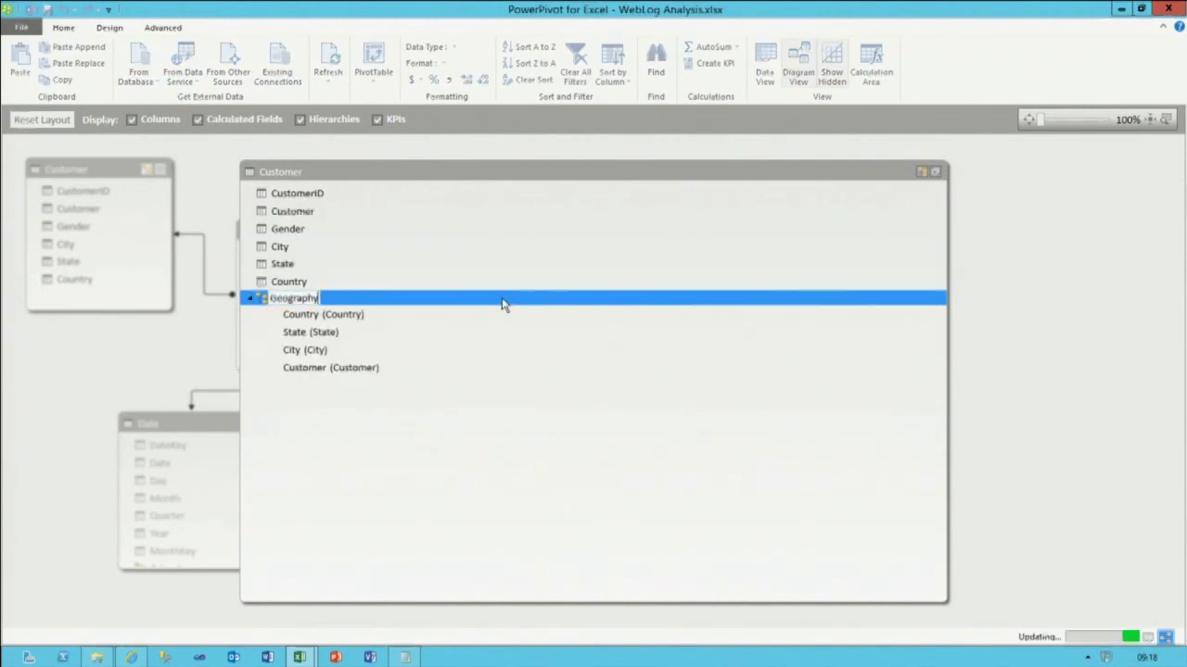
- Hide the Customer table's CustomerID, Customer, City, State and Country columns from client tools, and restore the table to its normal size
left_click(301, 193)
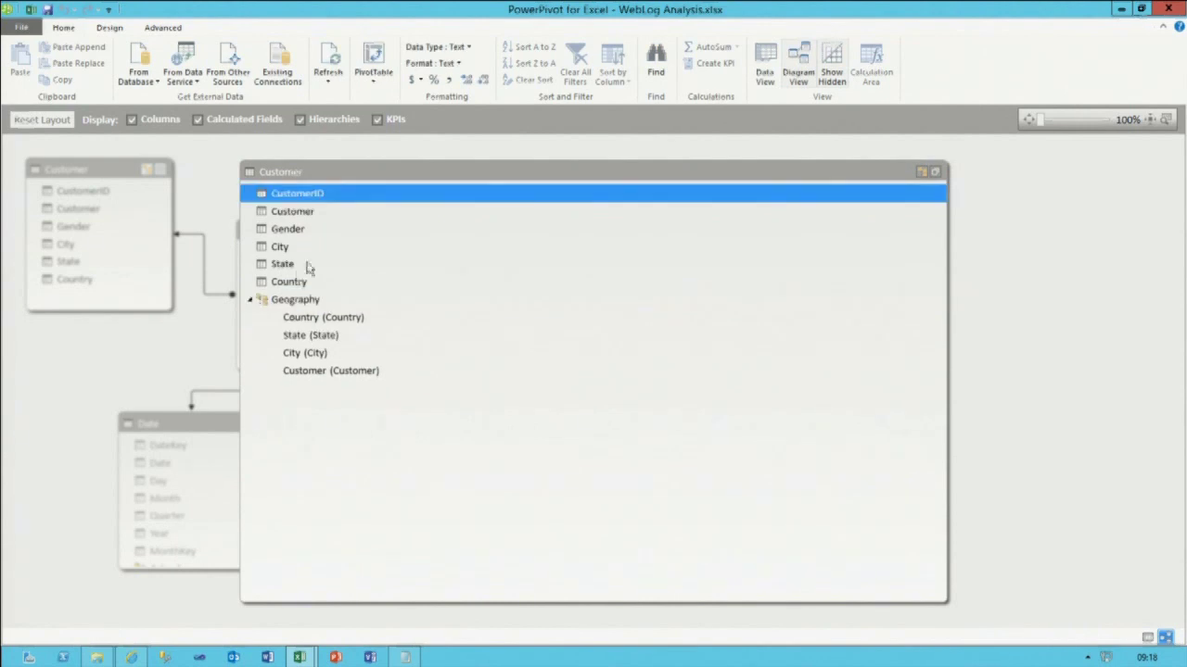
left_click(304, 276, "shift")
left_click(309, 232, "ctrl")
right_click(348, 280)
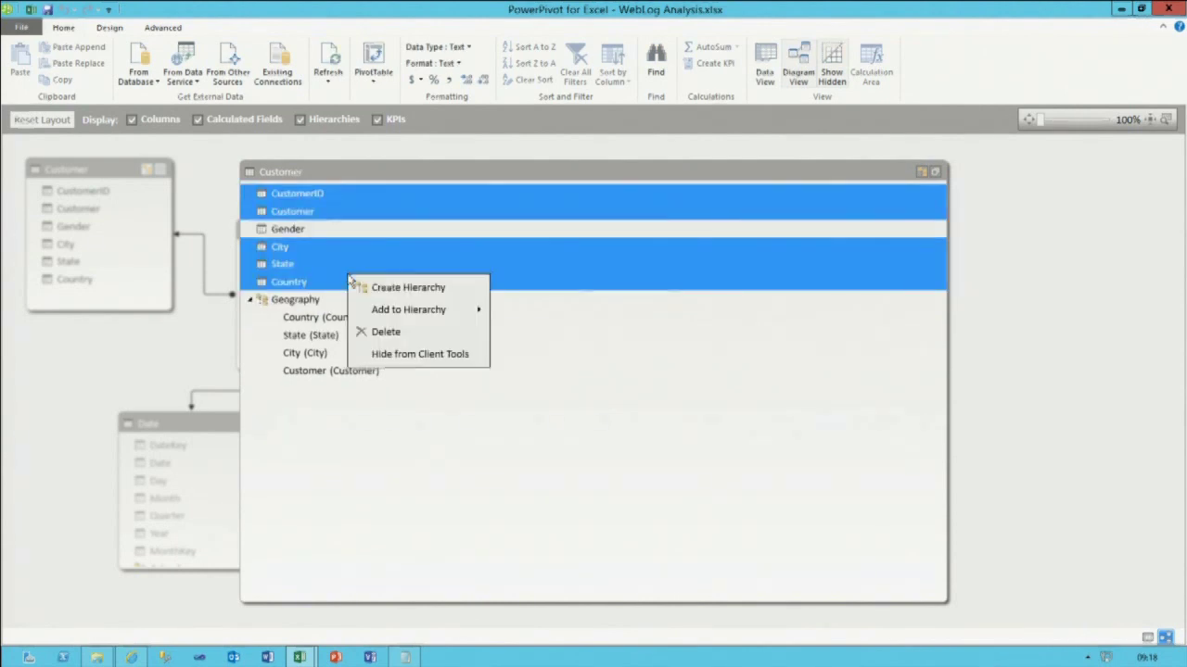
left_click(476, 354)
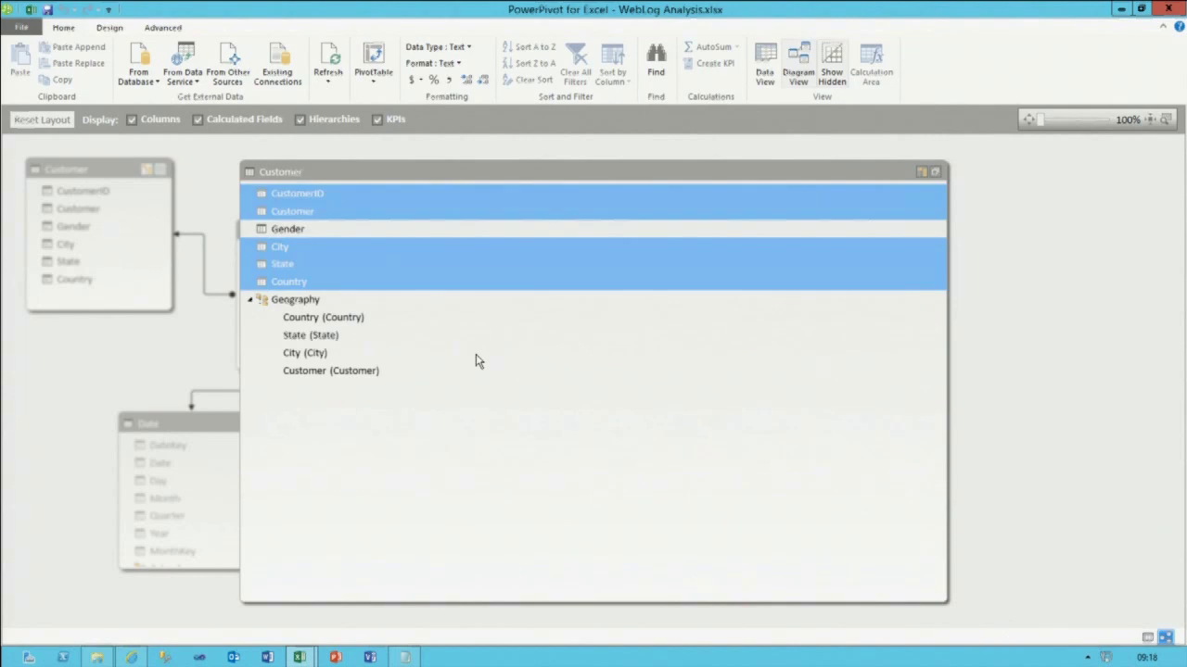
left_click(934, 172)
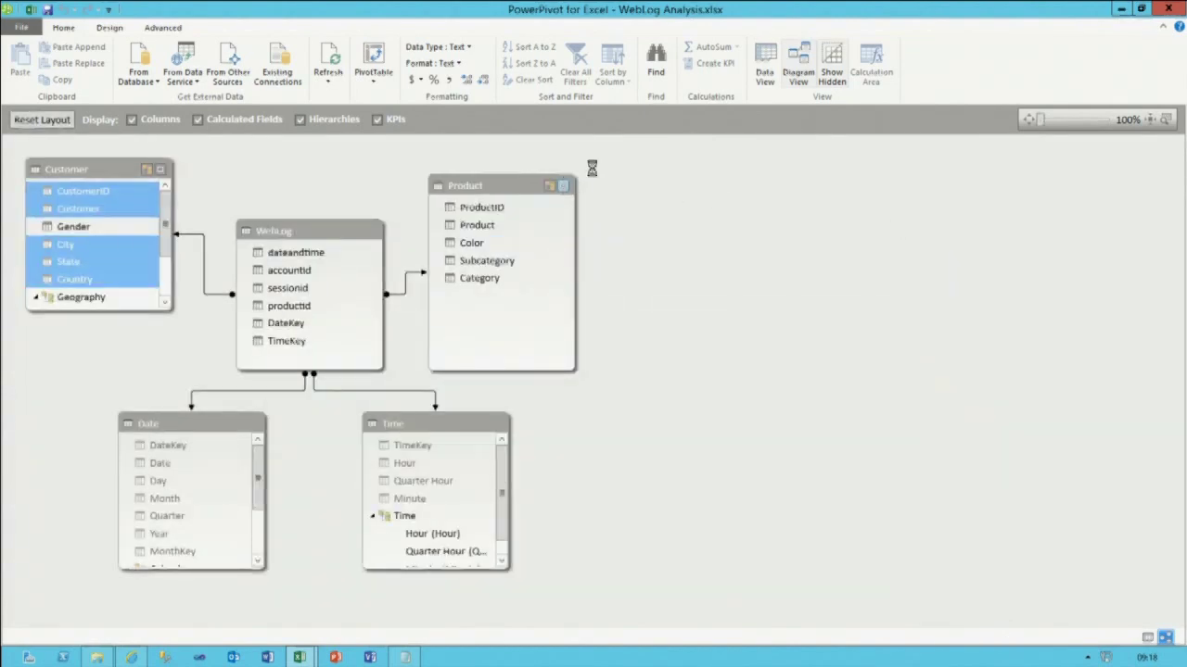
- Maximize the Product table and create a hierarchy named Products from its Category, Subcategory and Product columns
left_click(569, 186)
left_click(306, 266)
left_click(306, 247, "ctrl")
left_click(301, 211, "ctrl")
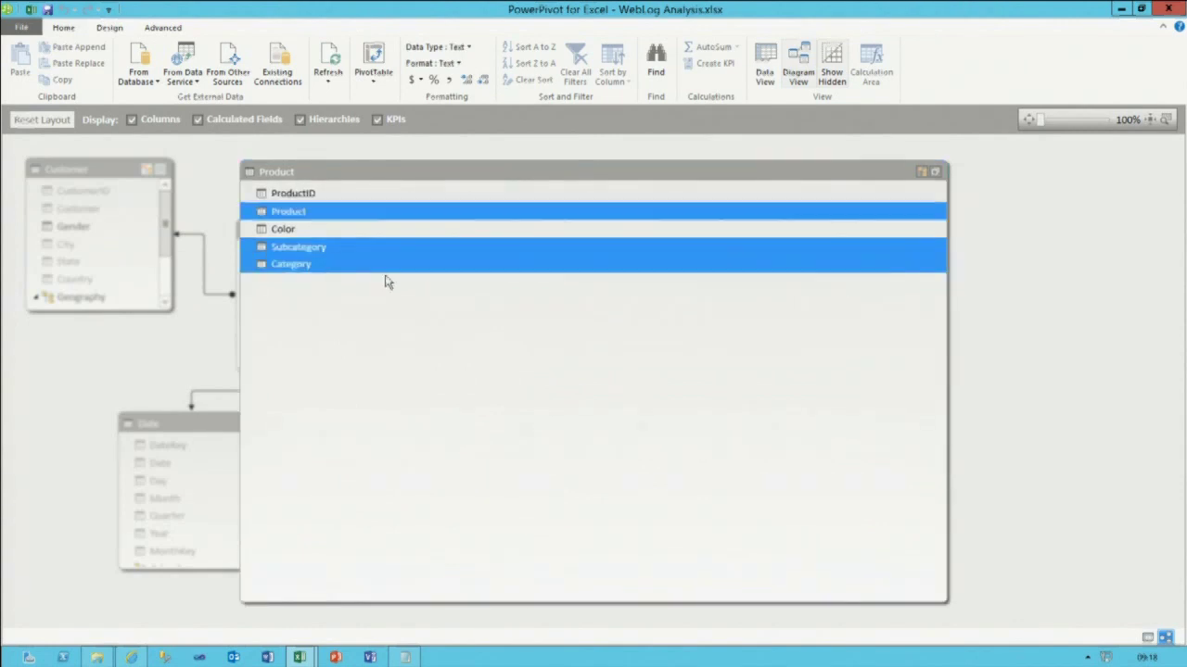
right_click(398, 262)
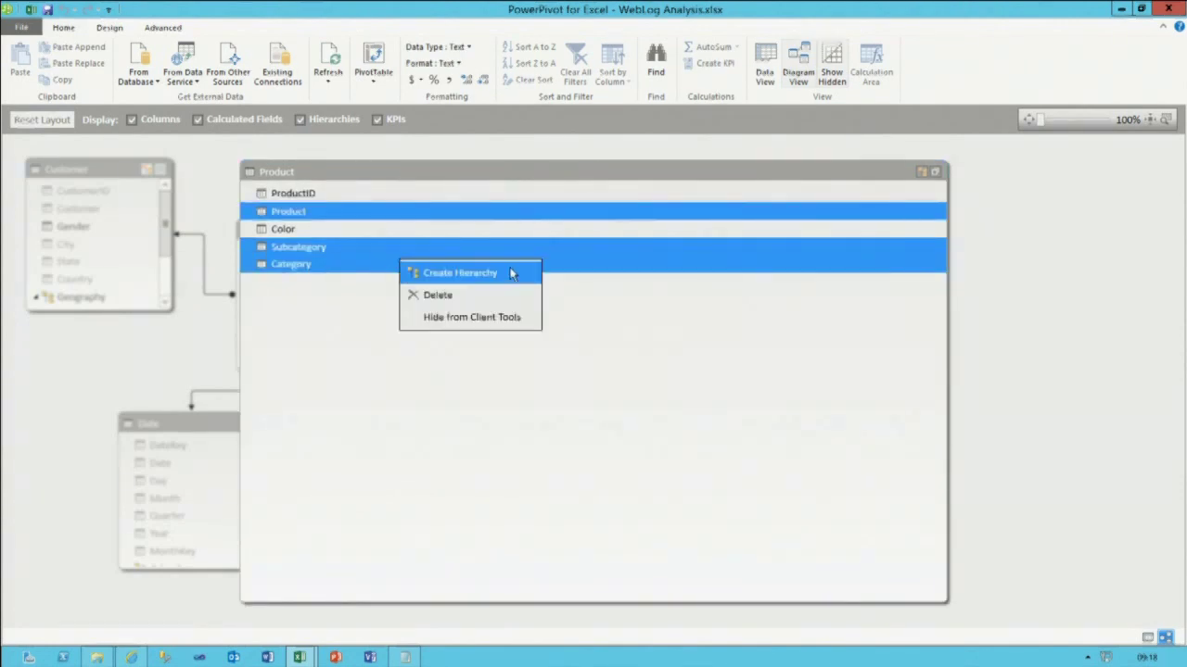
left_click(512, 271)
type("Products")
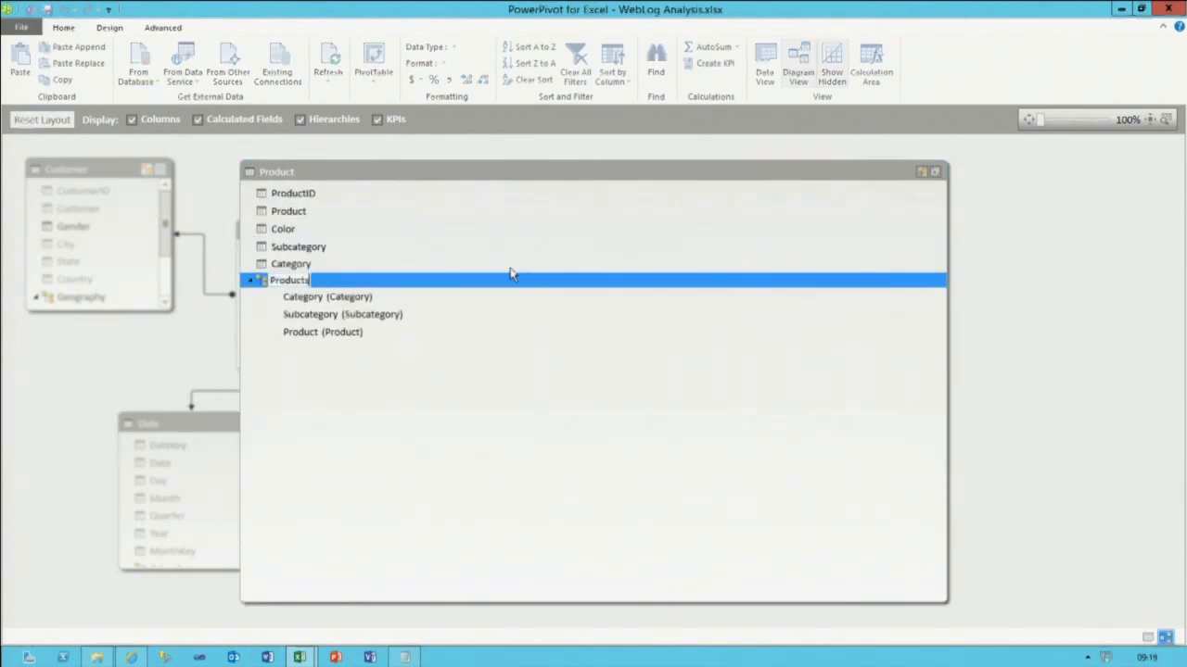
- Hide the Product table's ProductID, Product, Subcategory and Category columns from client tools, and restore the table to its normal size
left_click(294, 193)
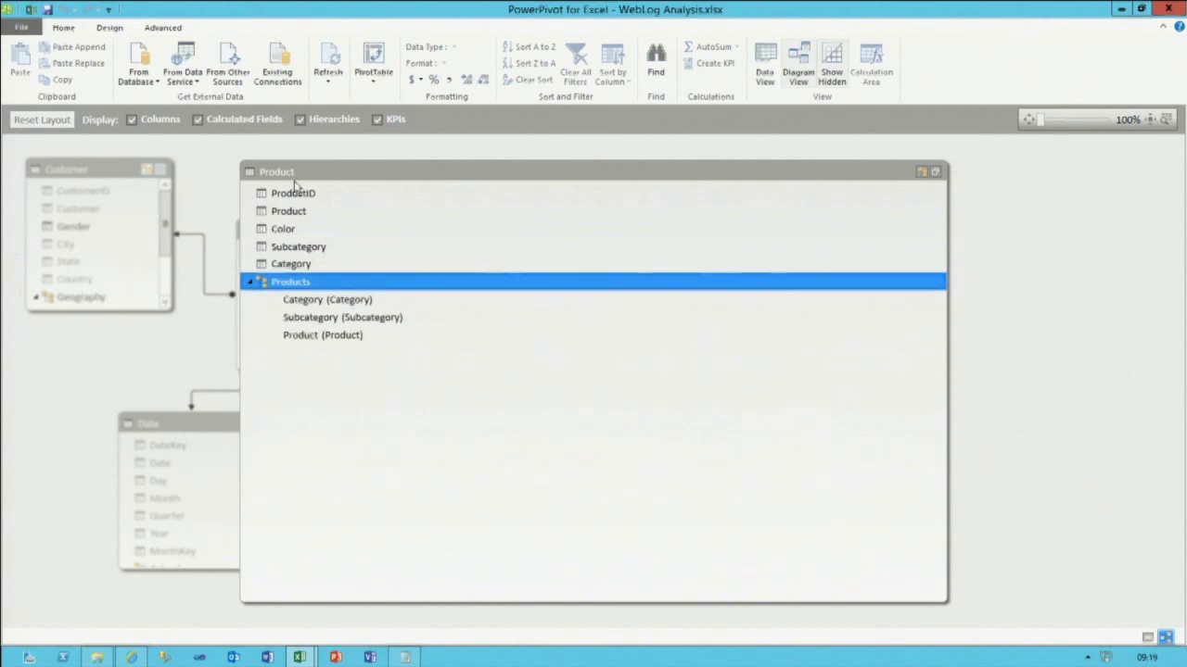
left_click(301, 266, "shift")
left_click(296, 229, "ctrl")
right_click(345, 263)
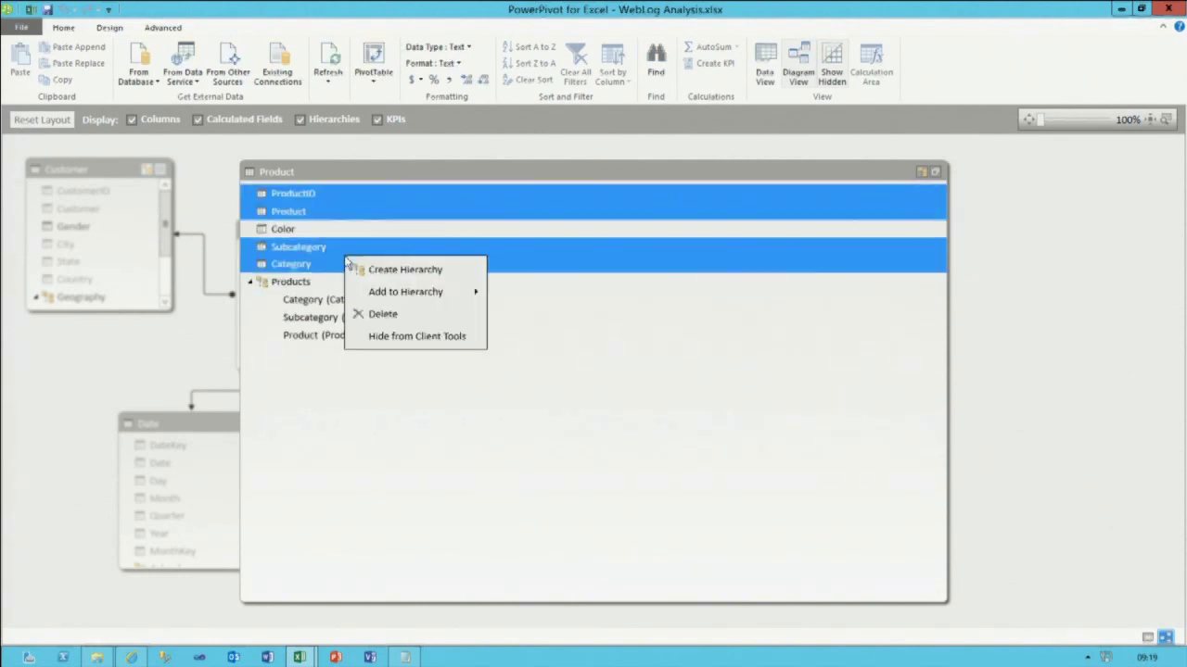
left_click(456, 337)
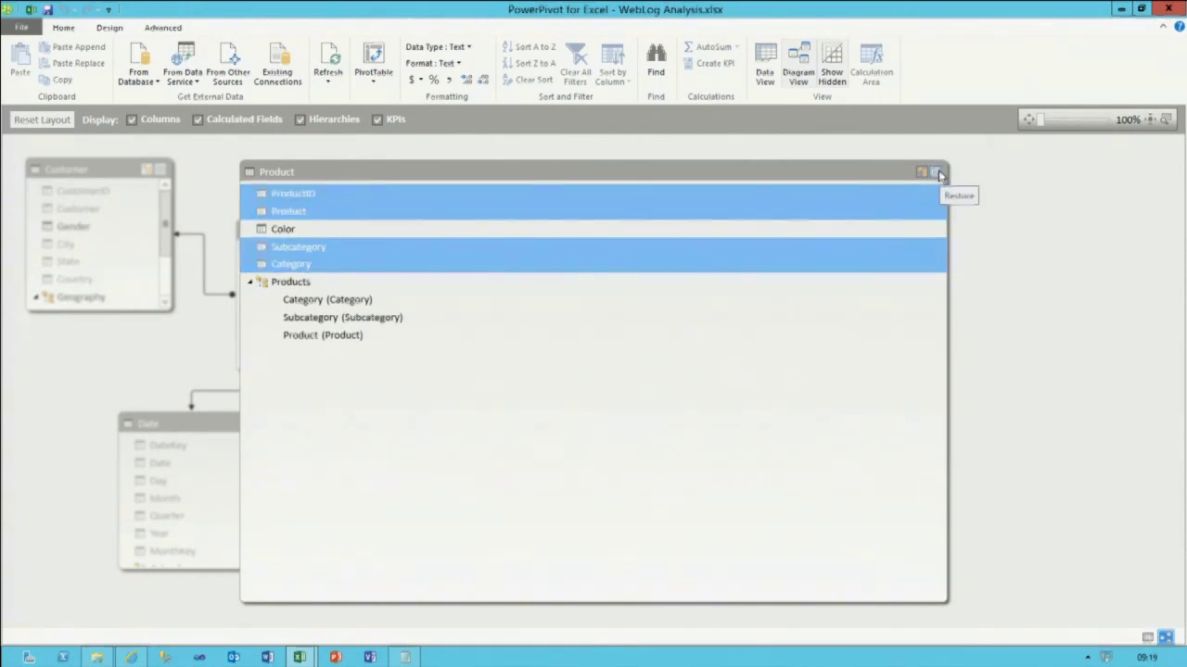
left_click(935, 173)
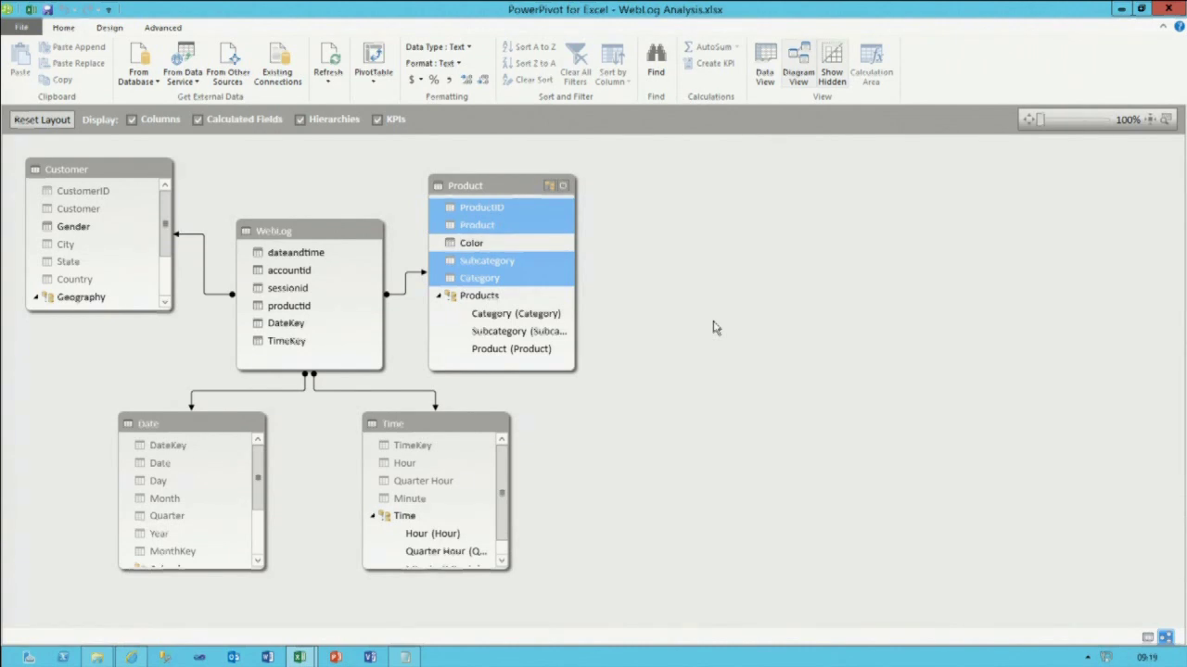
- Go from the WebLog table in the diagram to its data
left_click(293, 240)
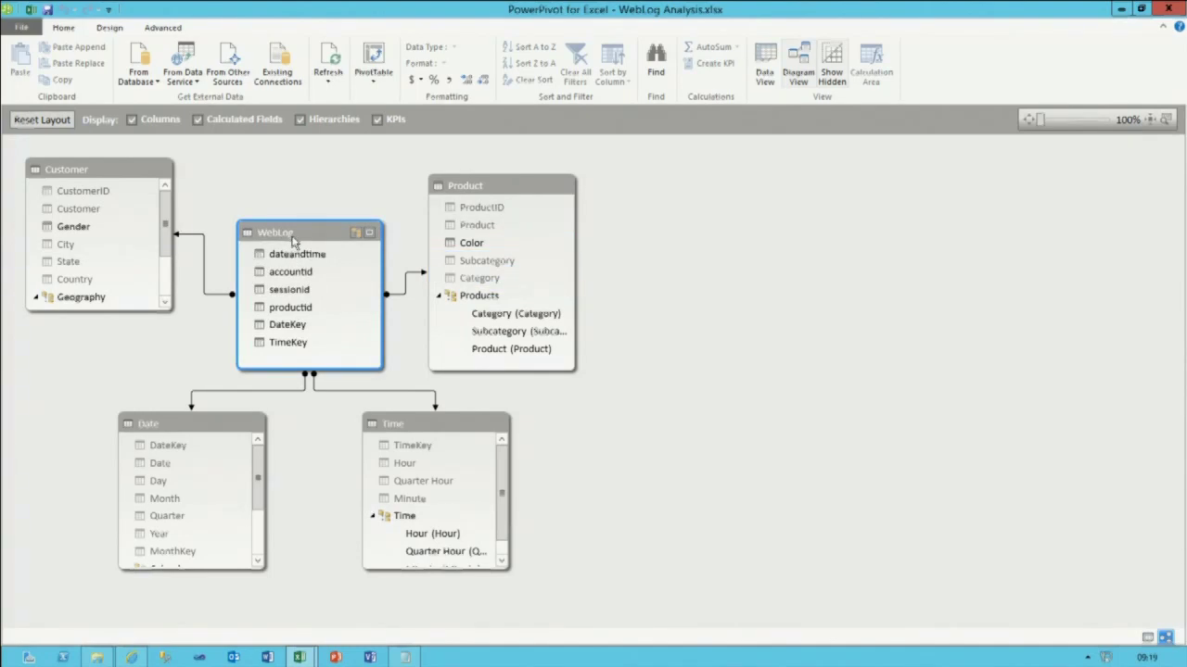
right_click(293, 239)
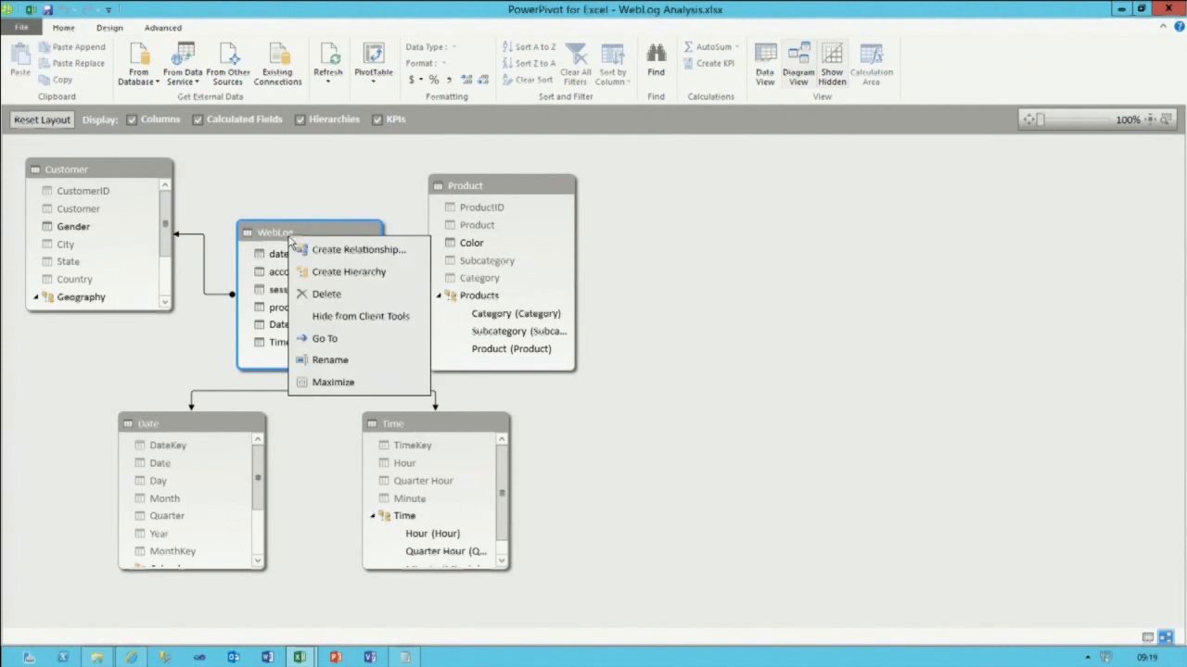
left_click(320, 339)
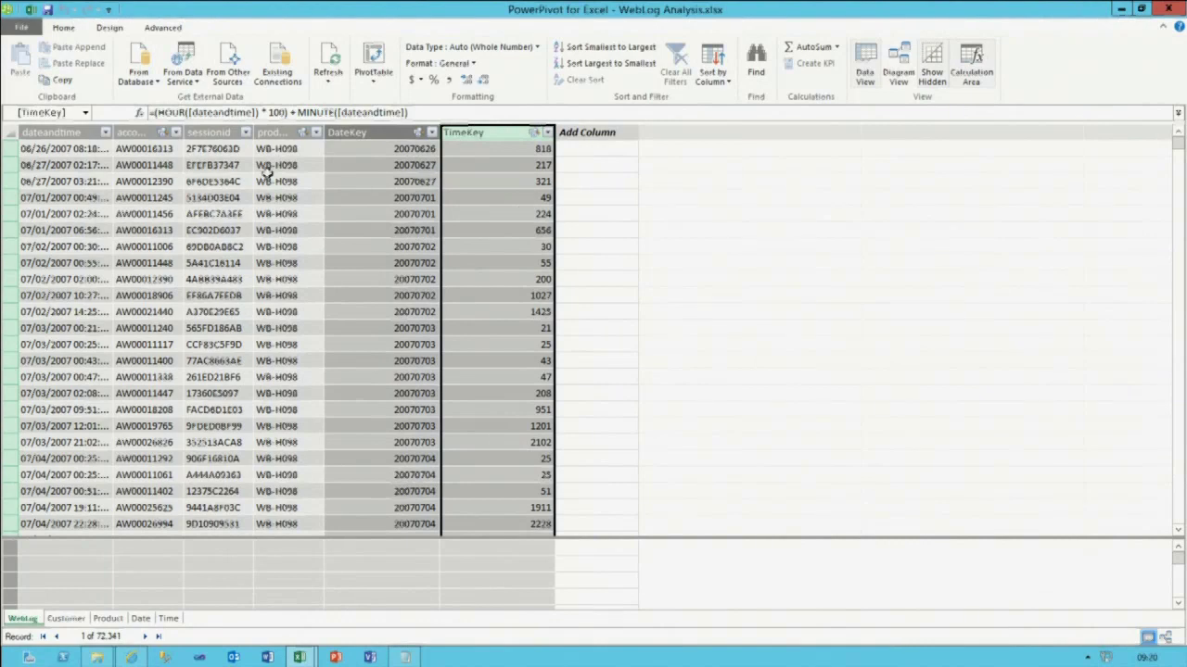
- Add Distinct Count calculated fields for the accountid and sessionid columns of the WebLog table
left_click(141, 133)
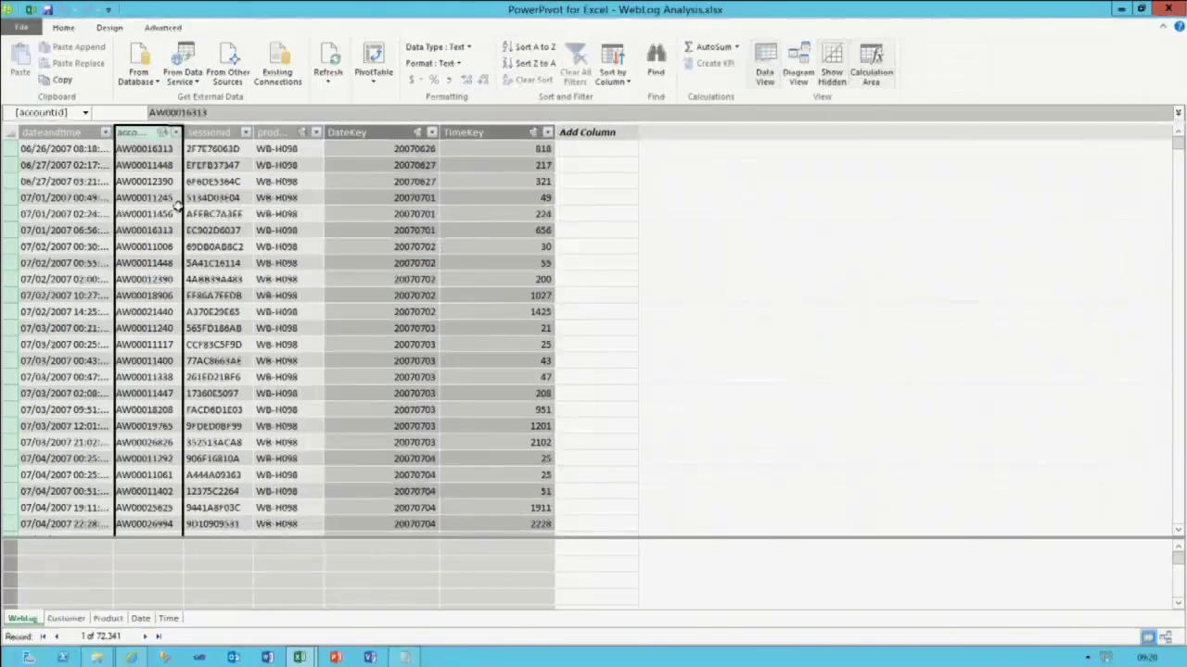
left_click(211, 132)
left_click(139, 132)
left_click(212, 133, "shift")
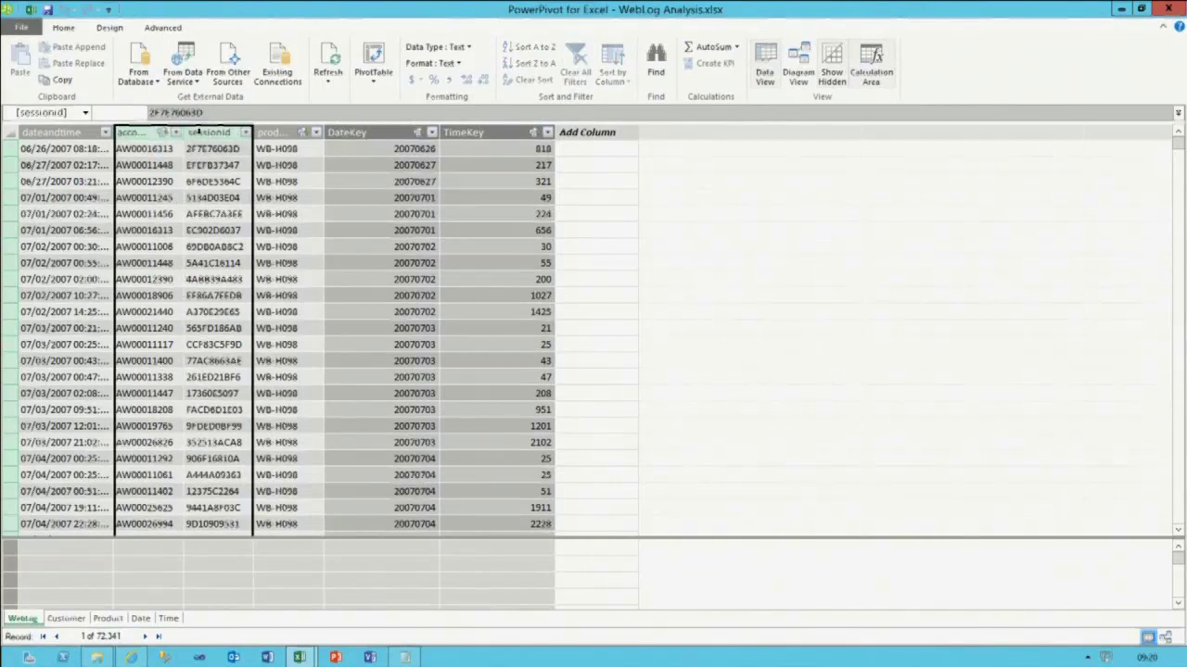
left_click(737, 48)
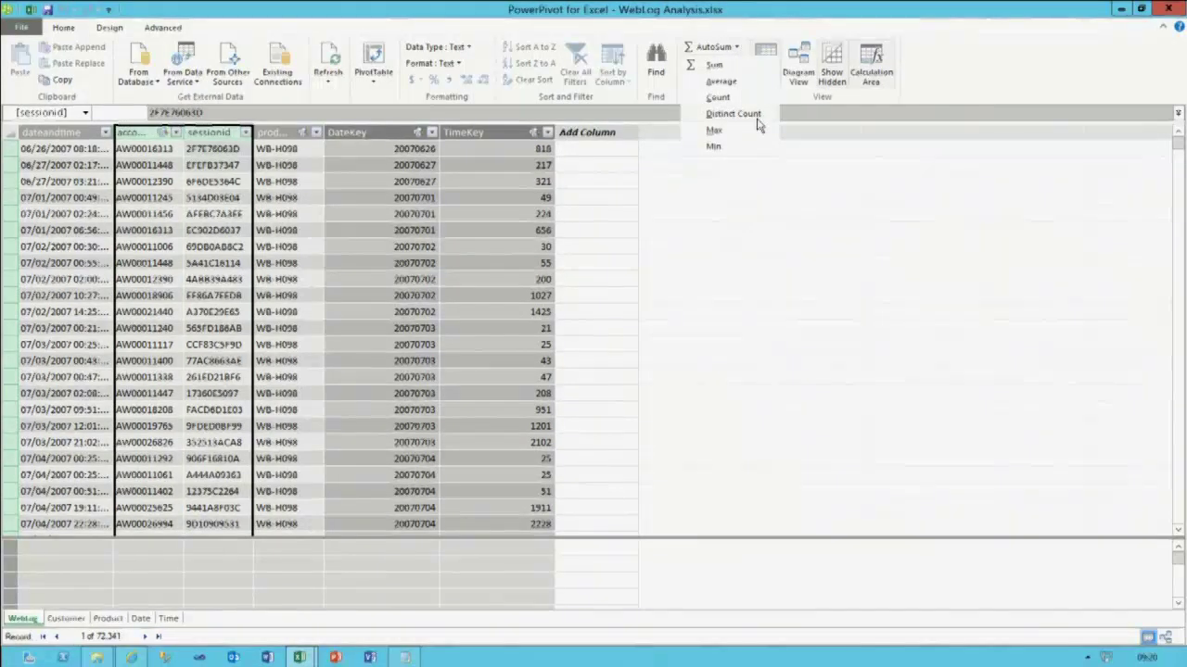
left_click(757, 120)
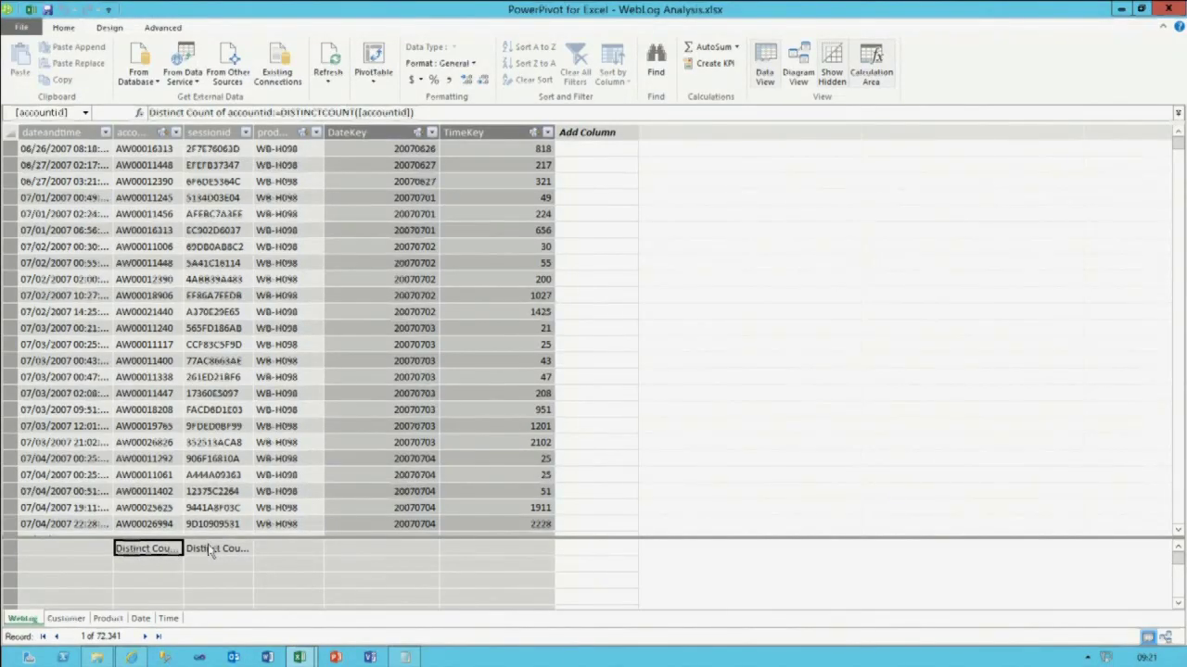
- Rename the distinct count of accountid to Customers and widen the accountid column
double_click(251, 112)
left_click_drag(207, 112, 147, 112)
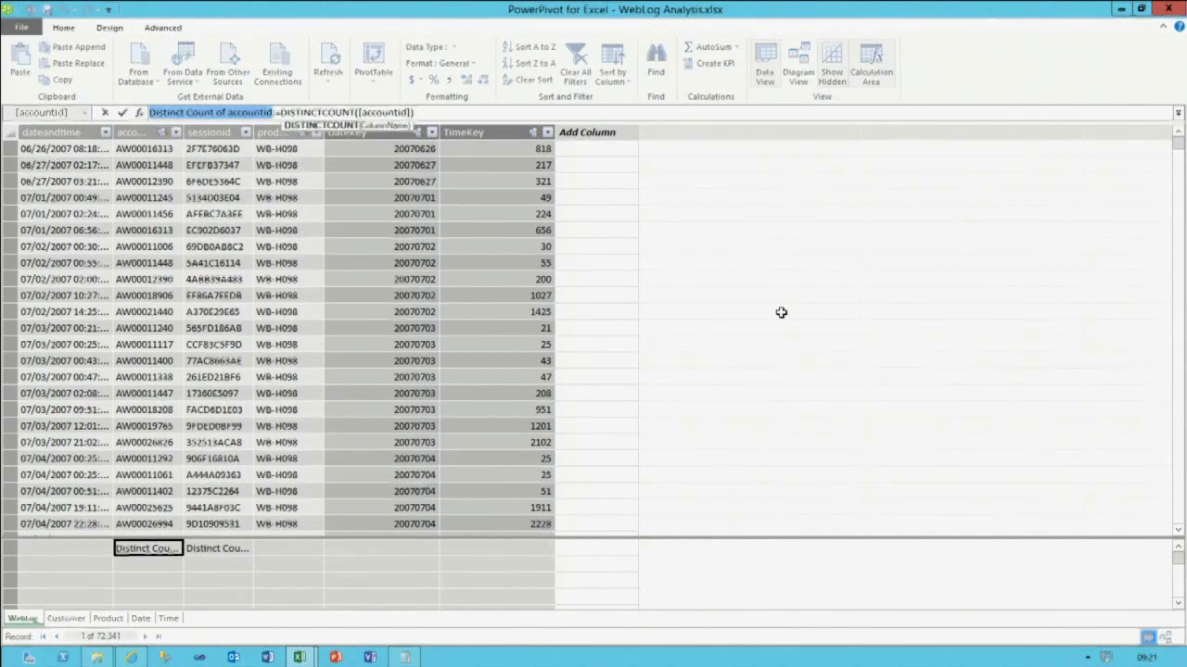
type("Customers")
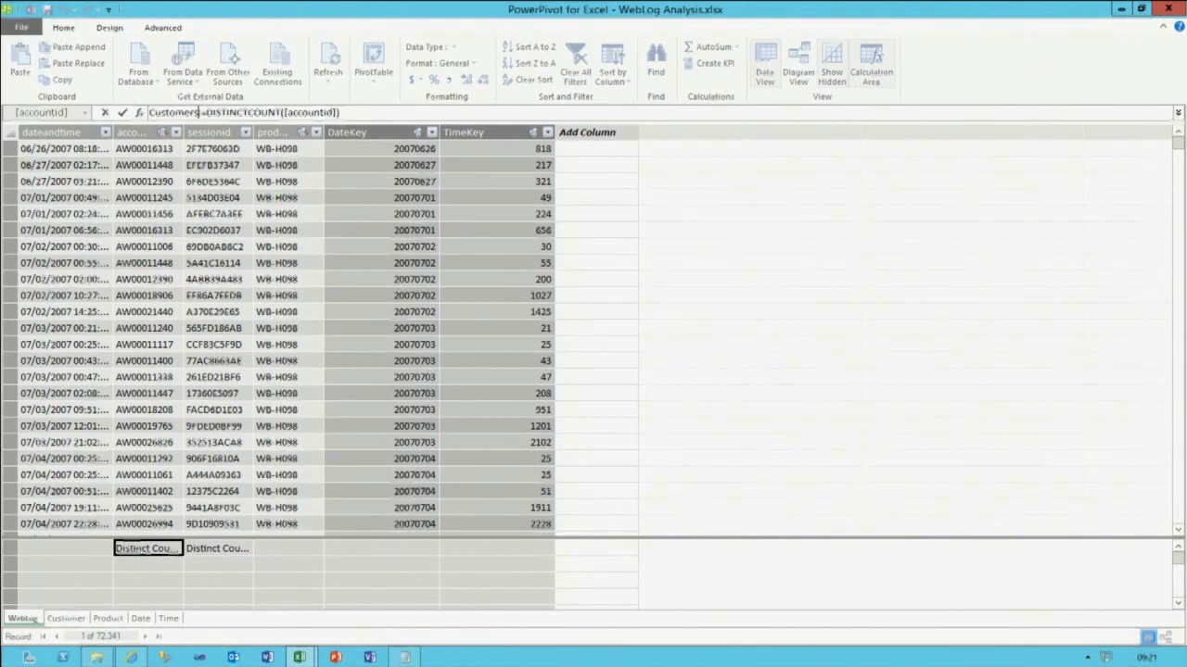
key("Return")
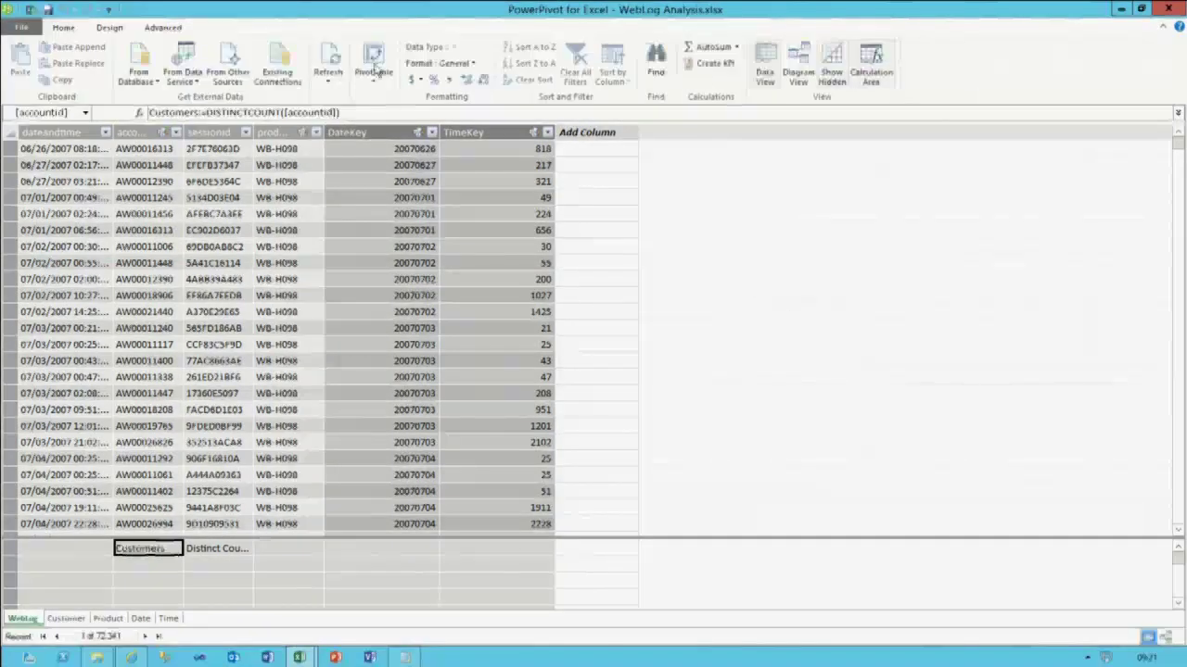
left_click_drag(184, 132, 288, 131)
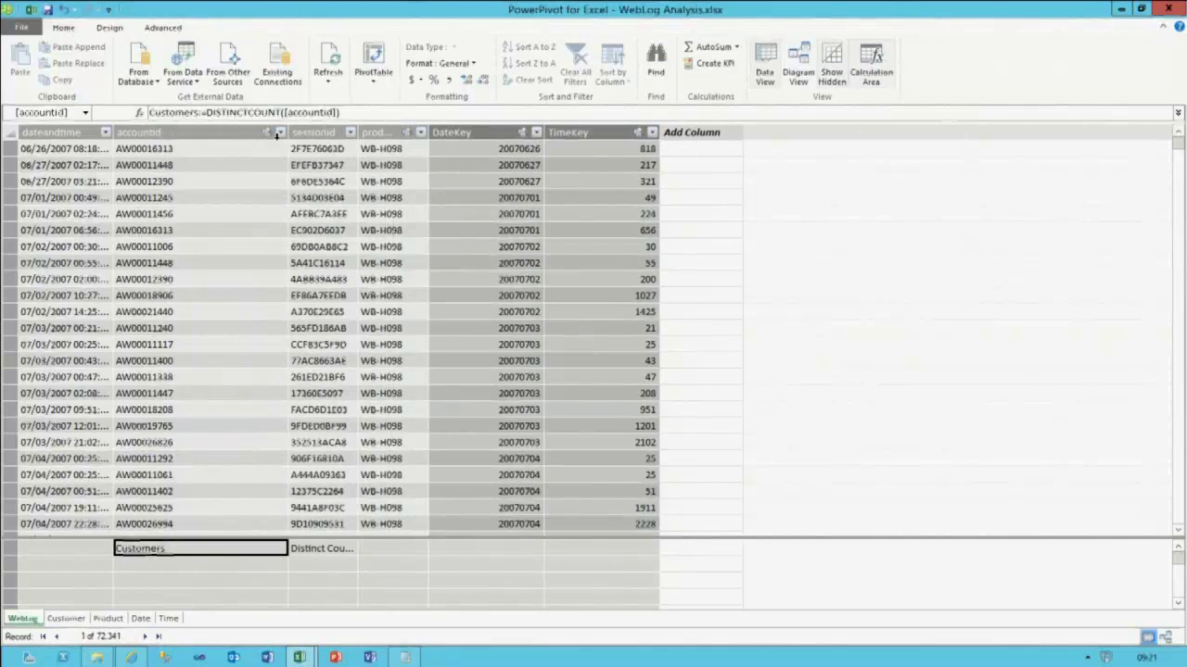
- Rename the distinct count of sessionid to Sessions
left_click(319, 551)
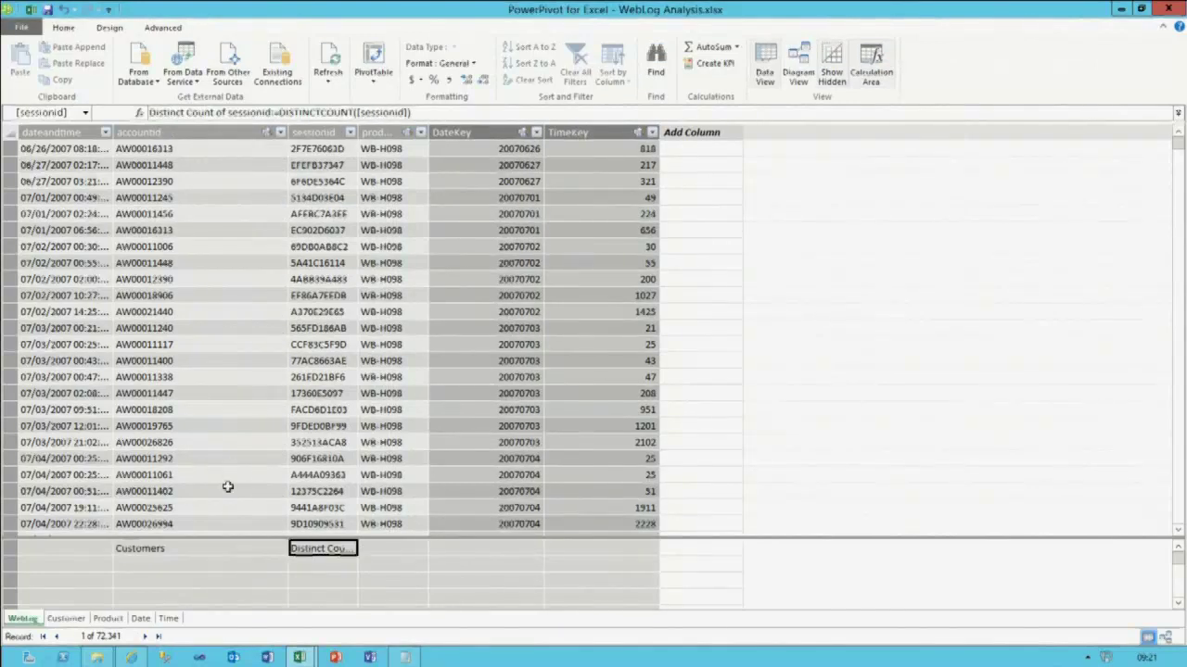
left_click(202, 550)
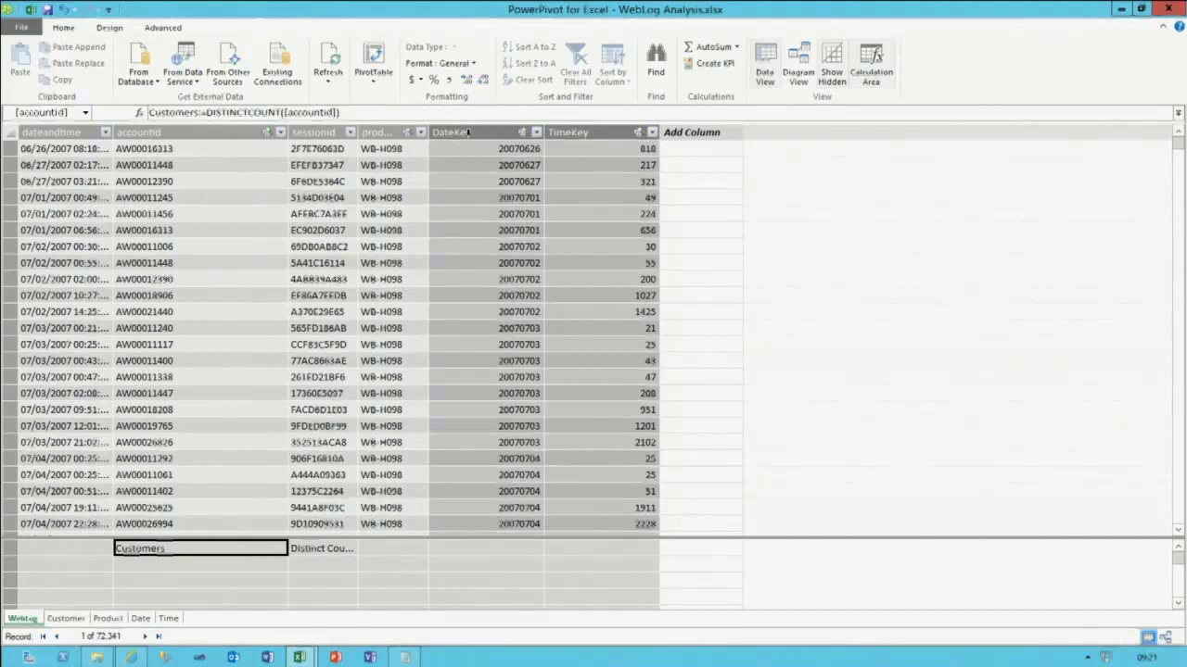
left_click(331, 550)
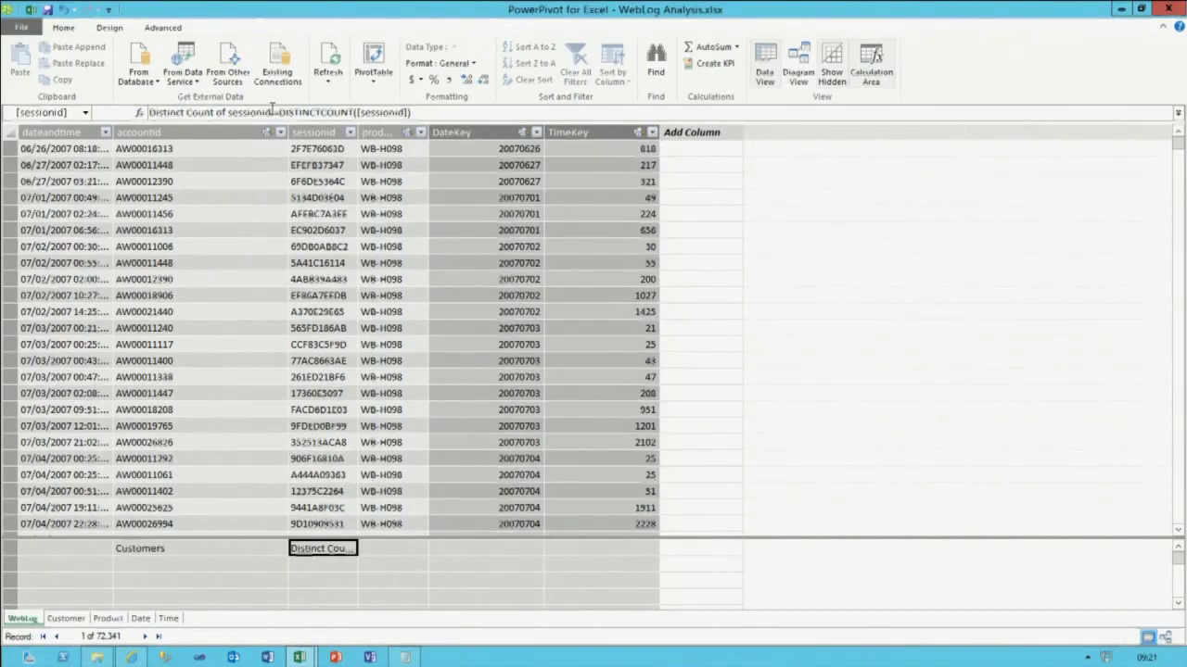
left_click_drag(274, 111, 149, 112)
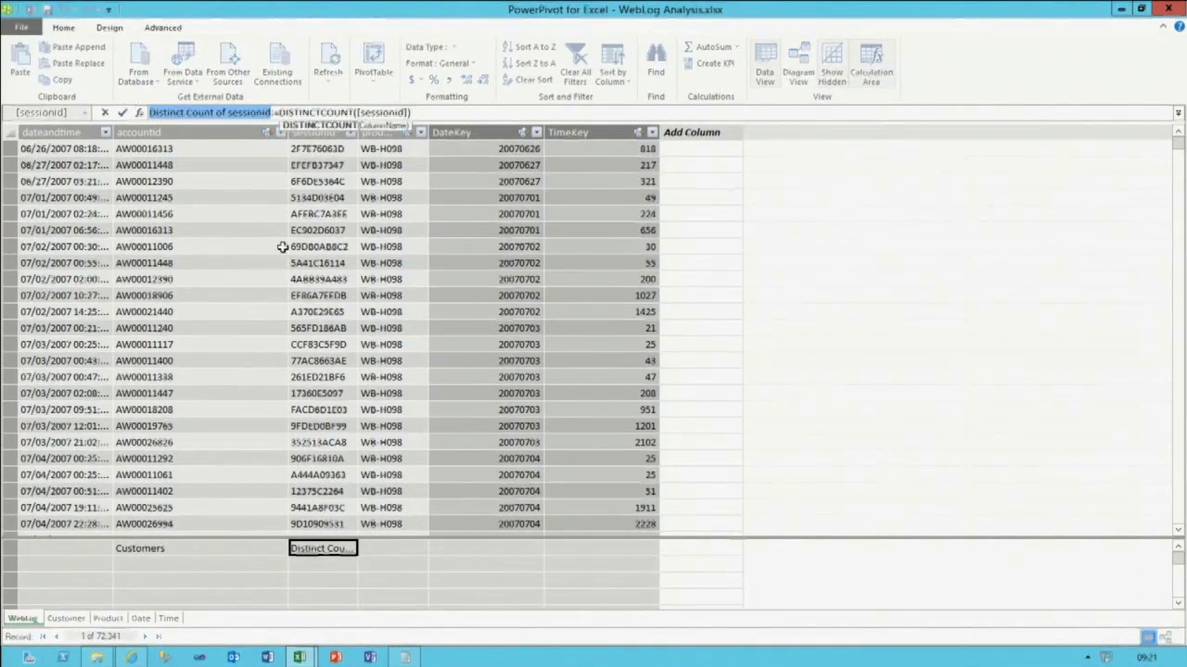
type("Sessions")
key("Return")
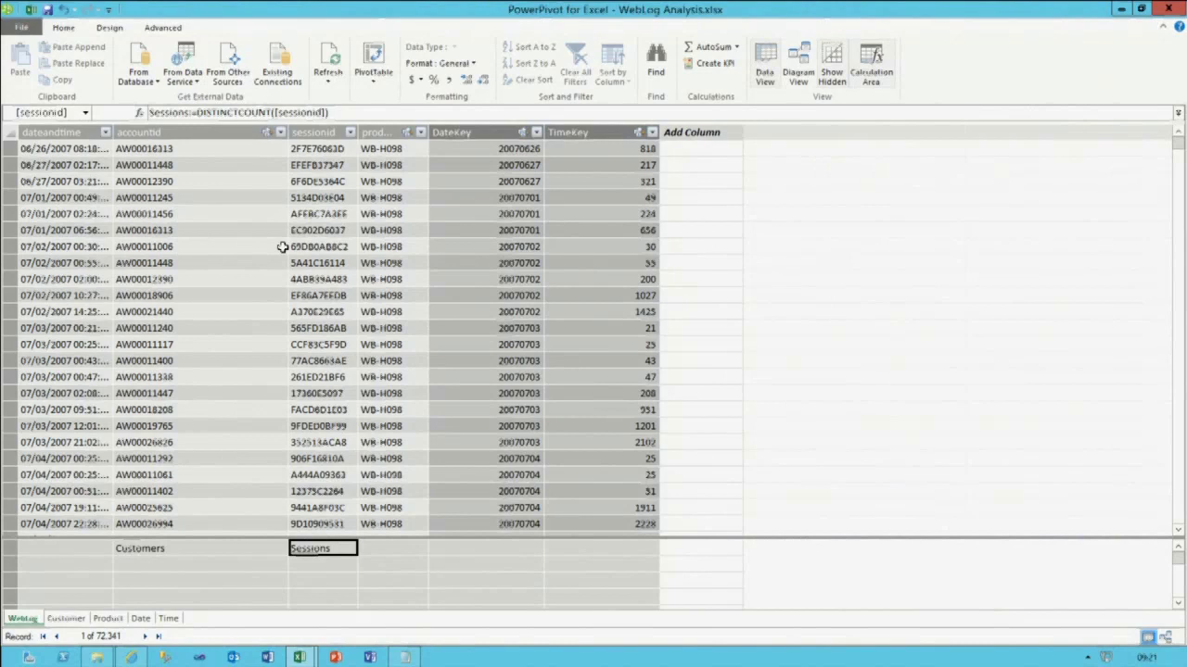
- Add a calculated field below Sessions in the WebLog table with the formula Sessions YTD:=TOTALYTD([Sessions], 'Date'[Date])
left_click(317, 565)
left_click(234, 112)
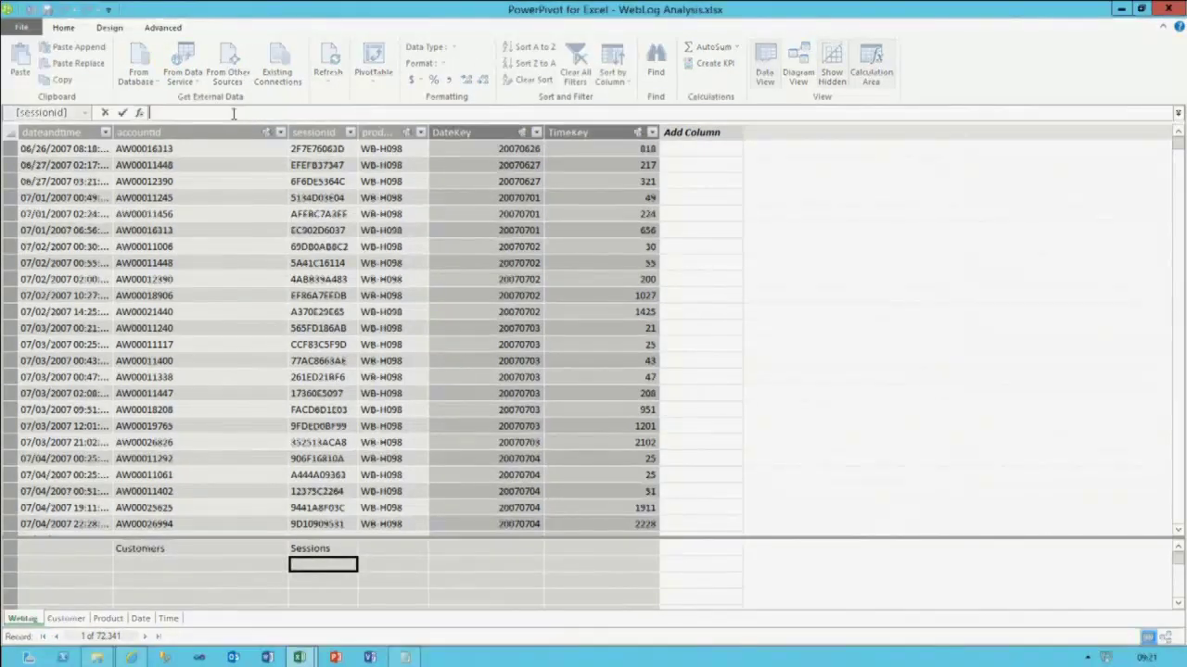
type("Sessions YTD:=TOT")
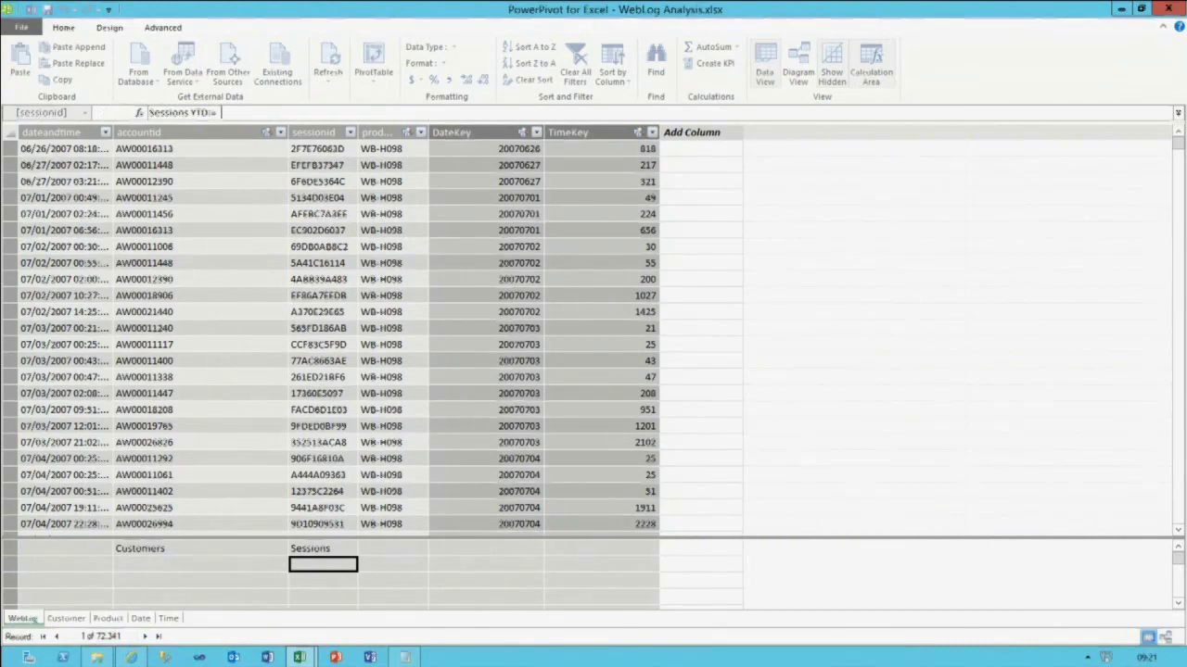
key("Down")
key("Down")
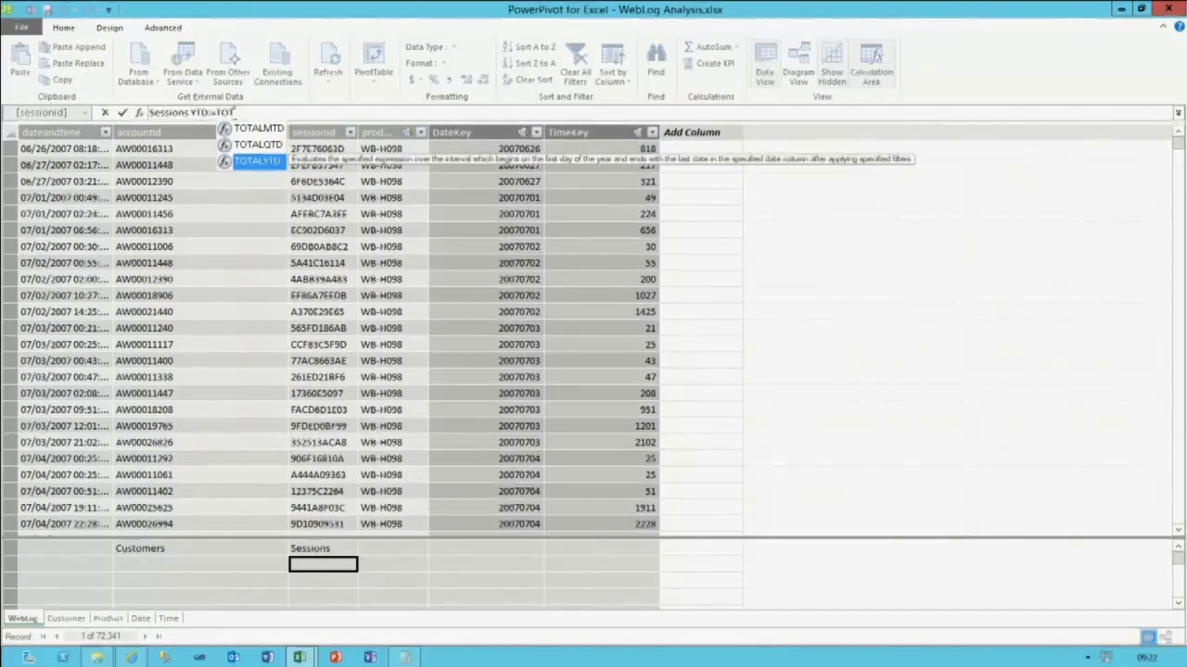
key("Tab")
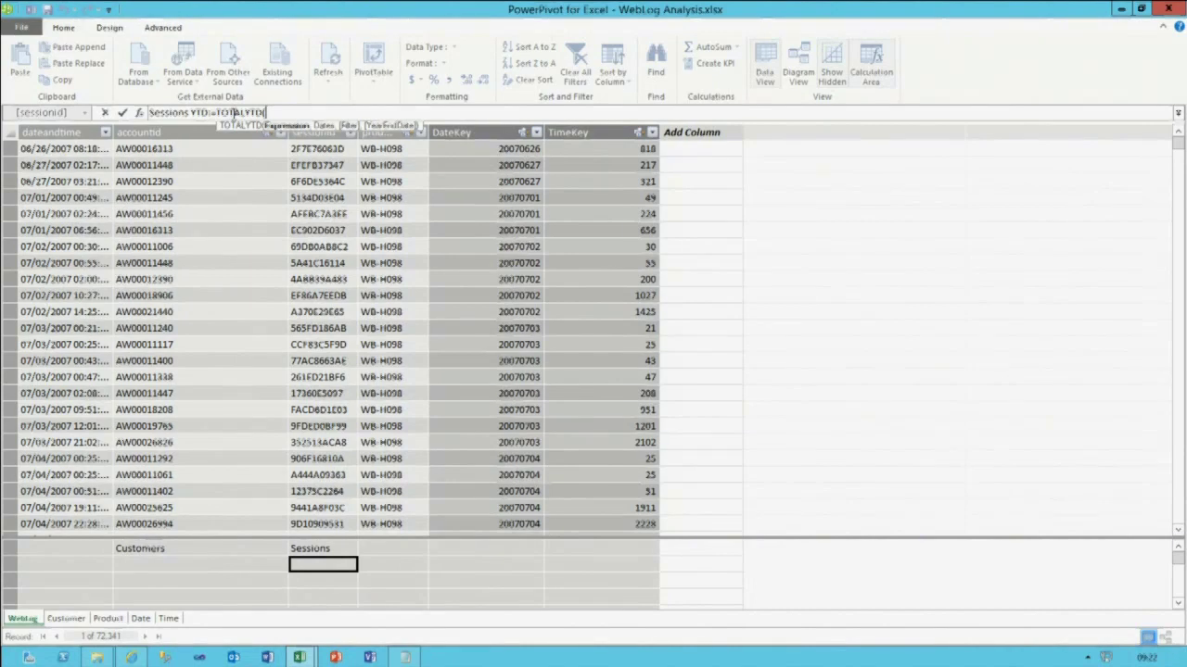
type("[Ses")
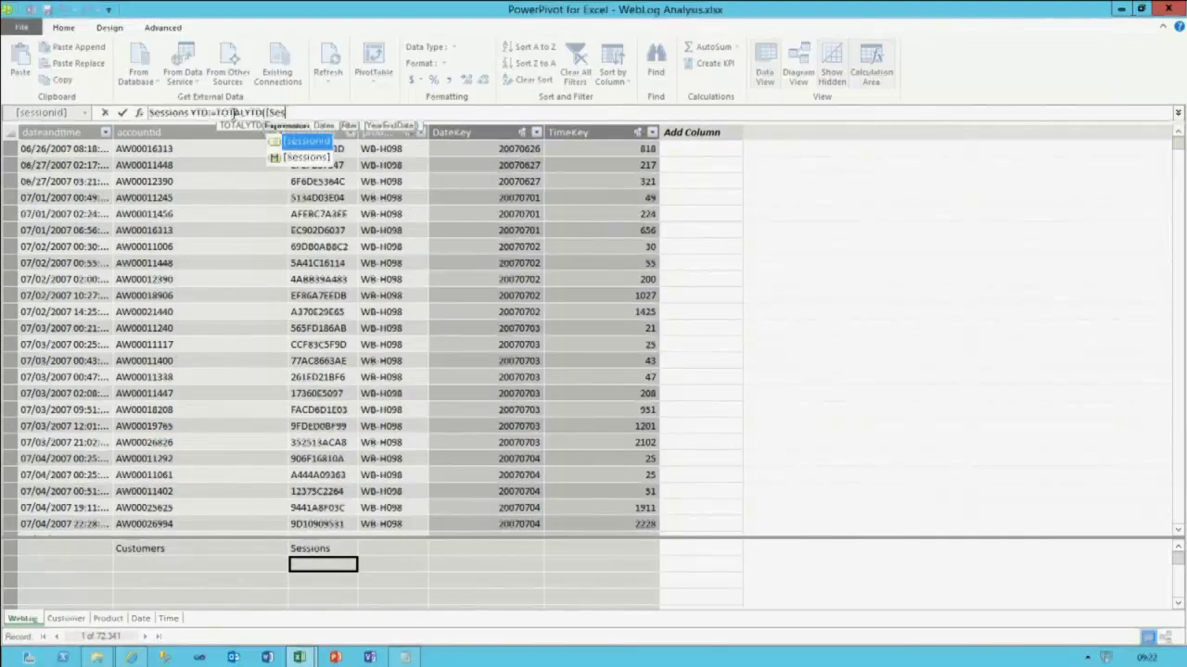
key("Tab")
type(", 'Datate")
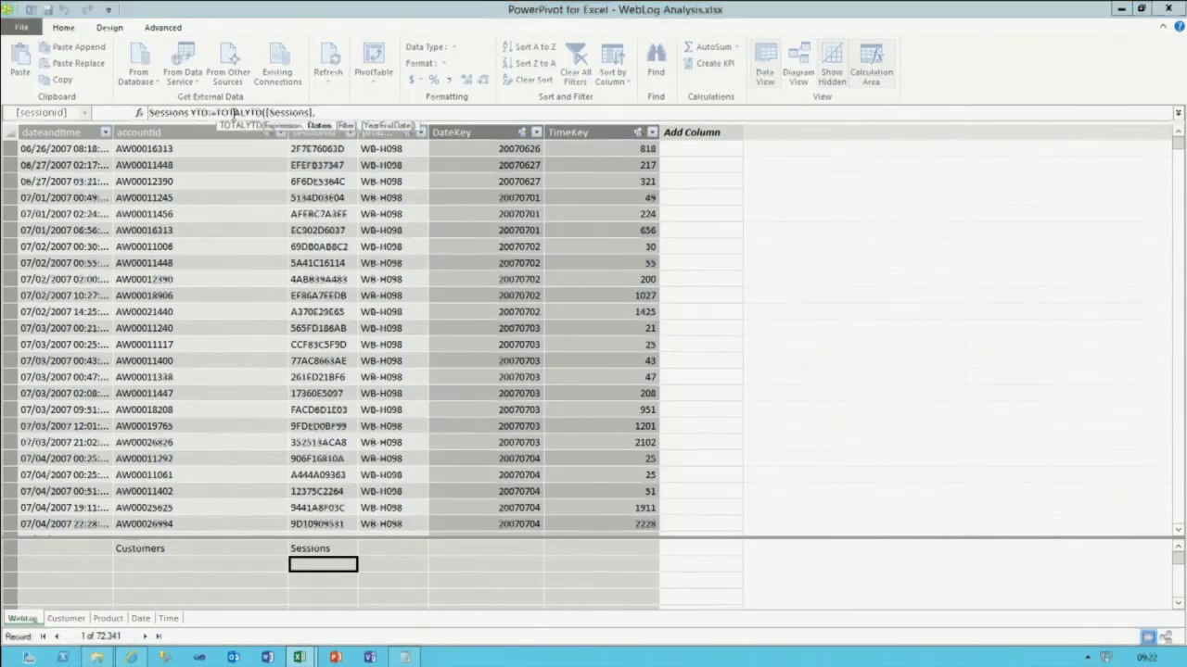
key("BackSpace")
key("BackSpace")
key("BackSpace")
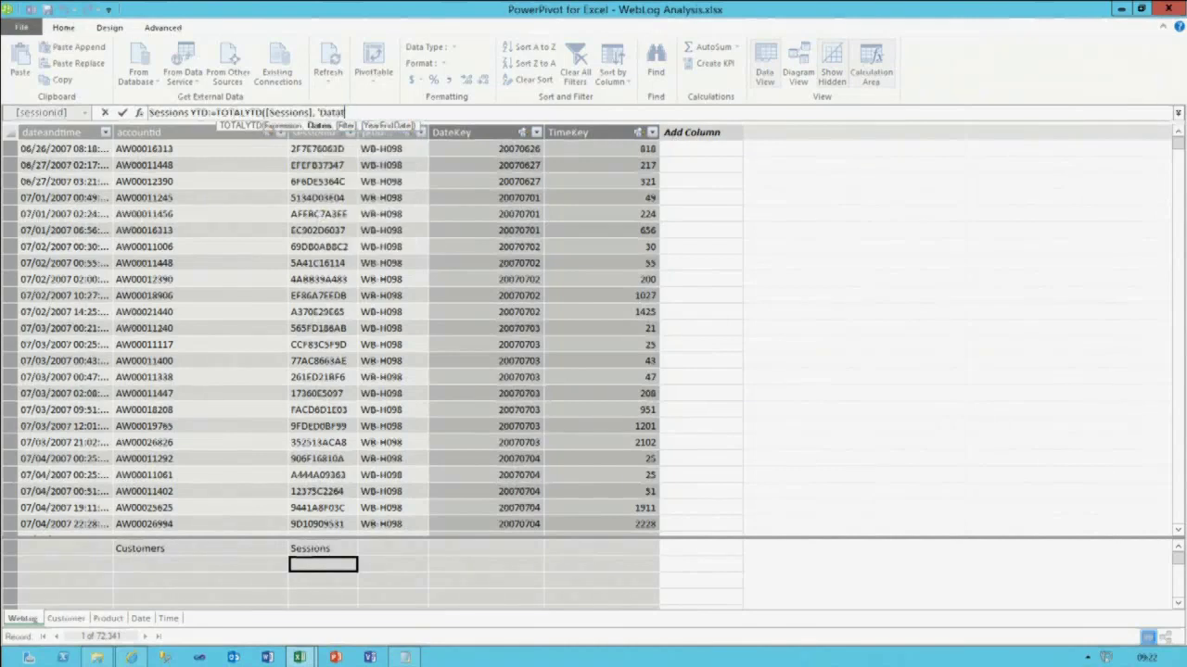
type("e'")
key("Down")
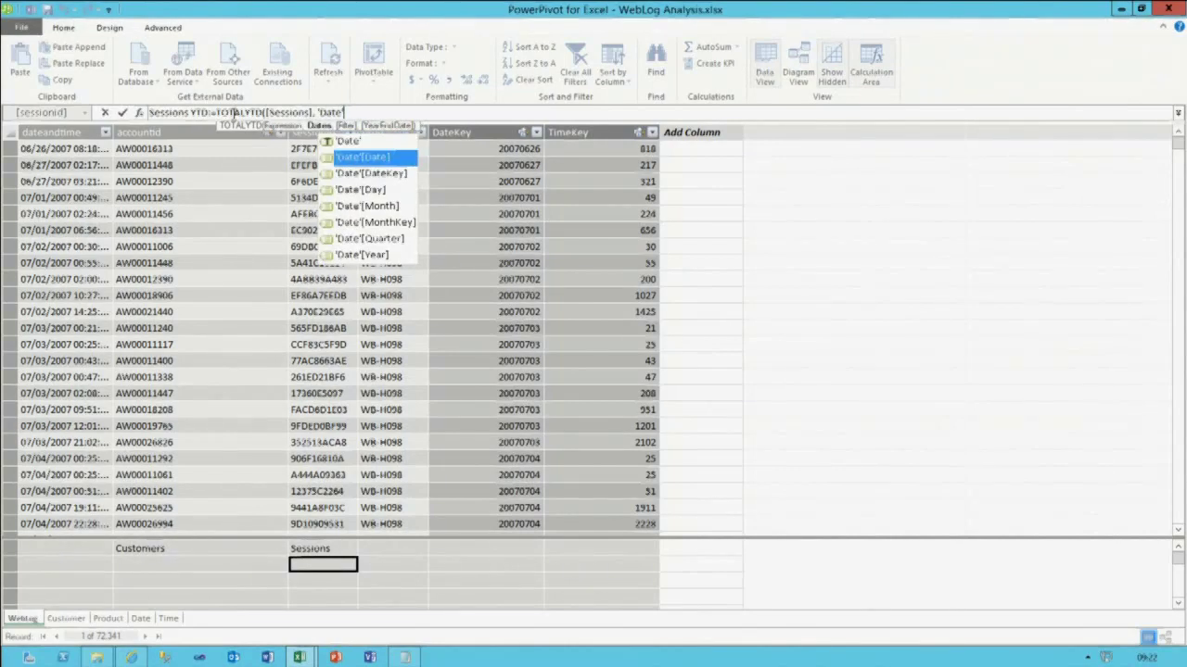
key("Tab")
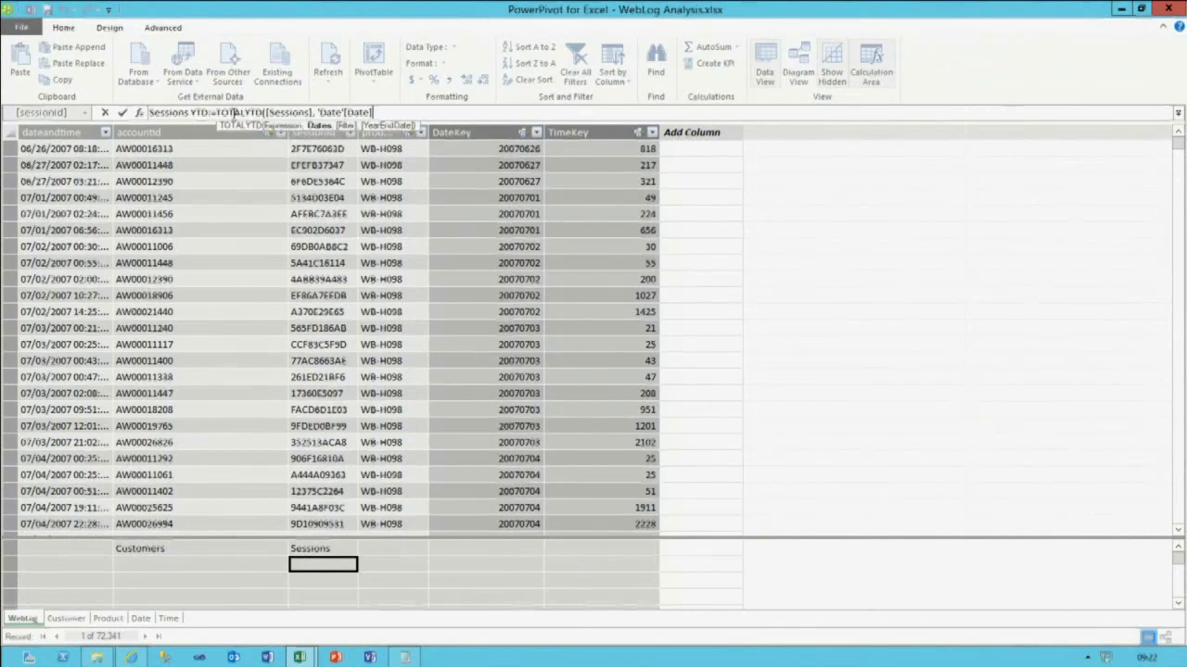
type(")")
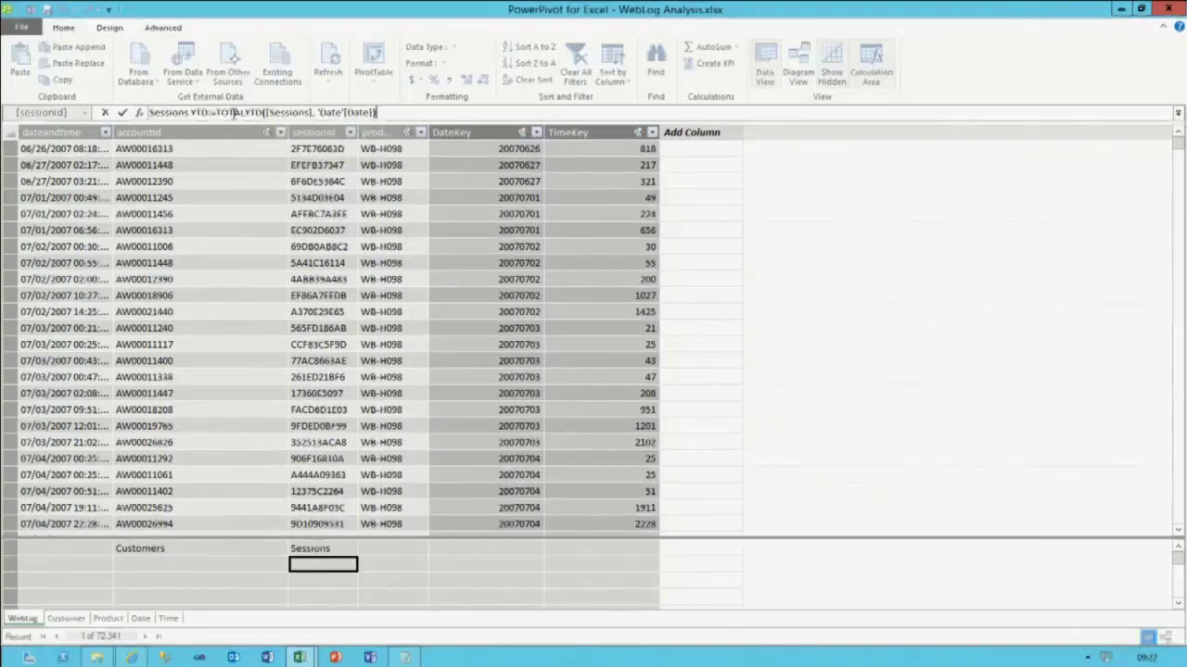
key("Return")
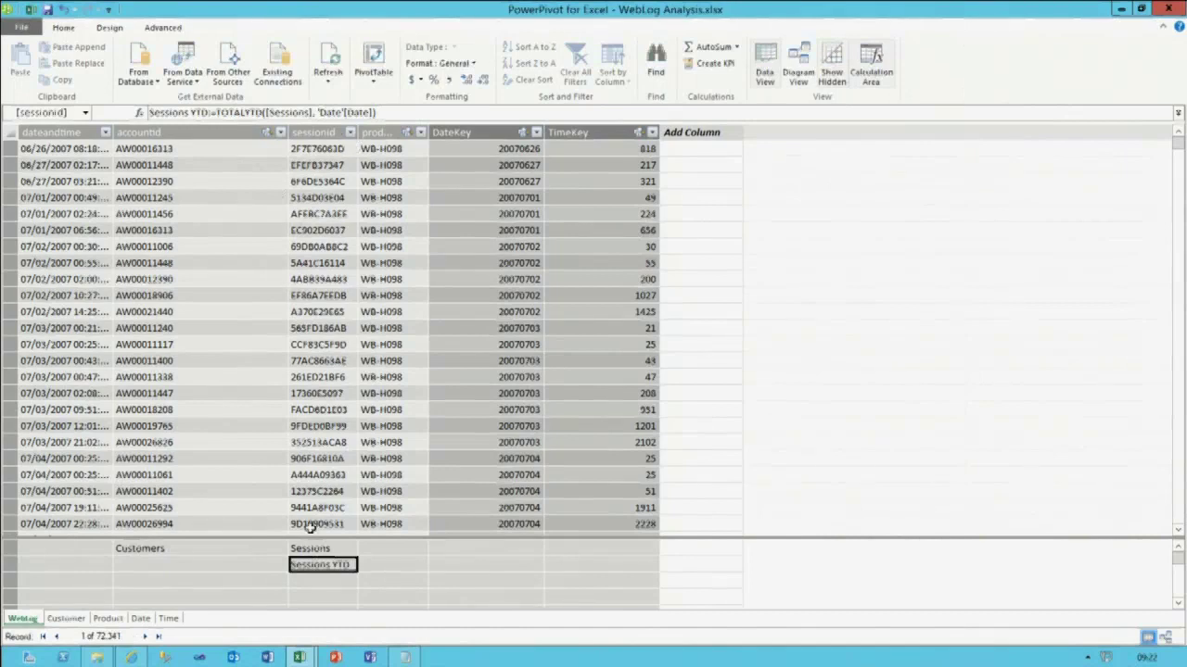
- Format the Customers, Sessions and Sessions YTD calculated fields as Whole Number
left_click(171, 554)
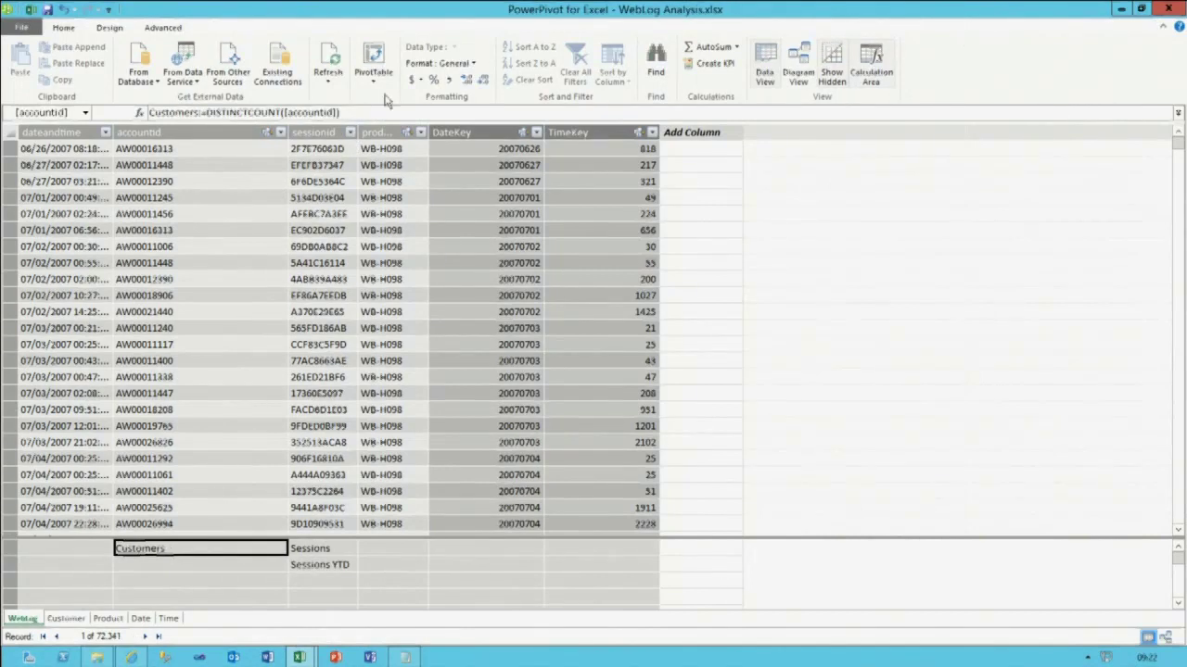
left_click(472, 64)
left_click(459, 115)
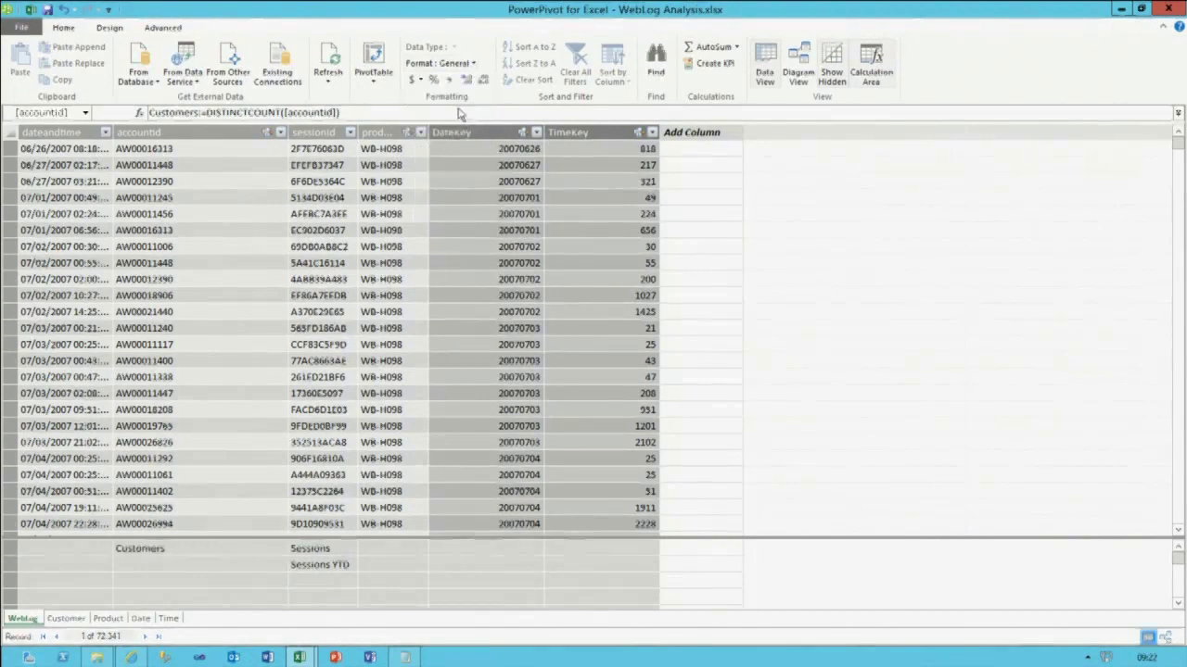
left_click(321, 552)
left_click(472, 64)
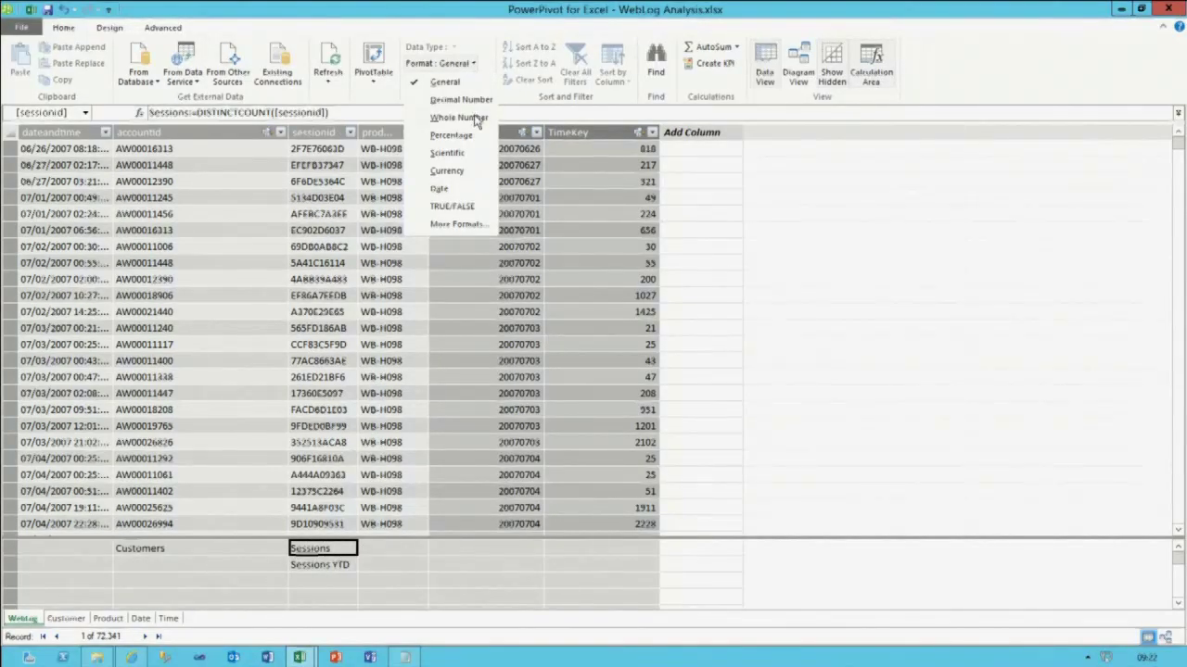
left_click(332, 565)
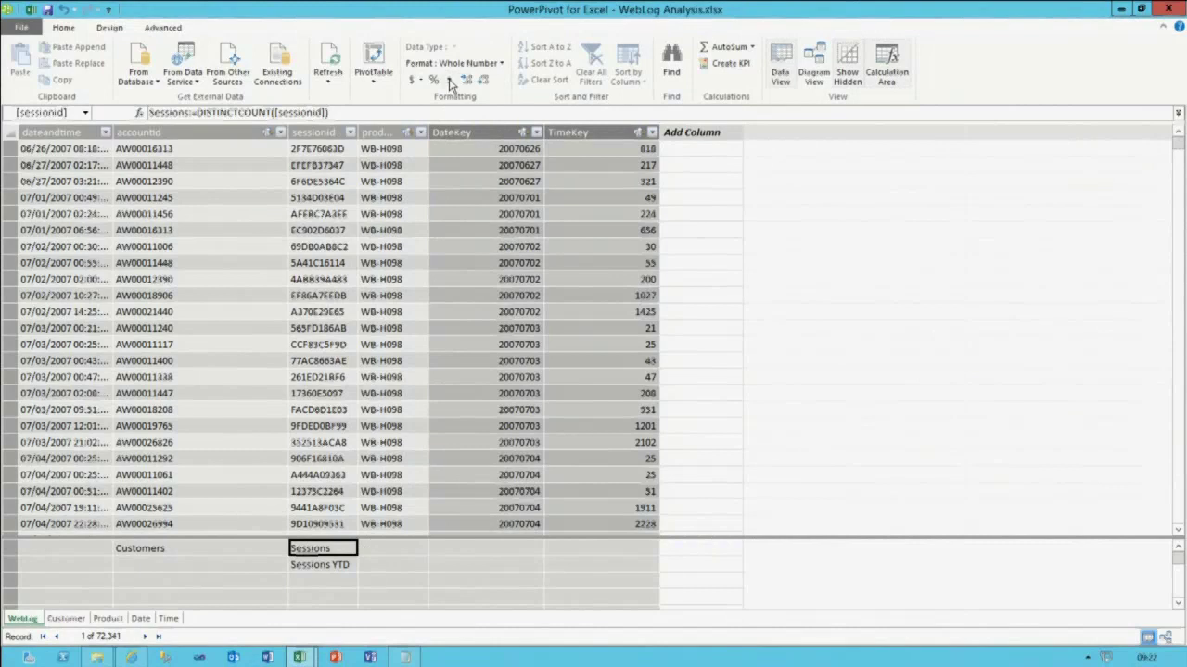
left_click(315, 567)
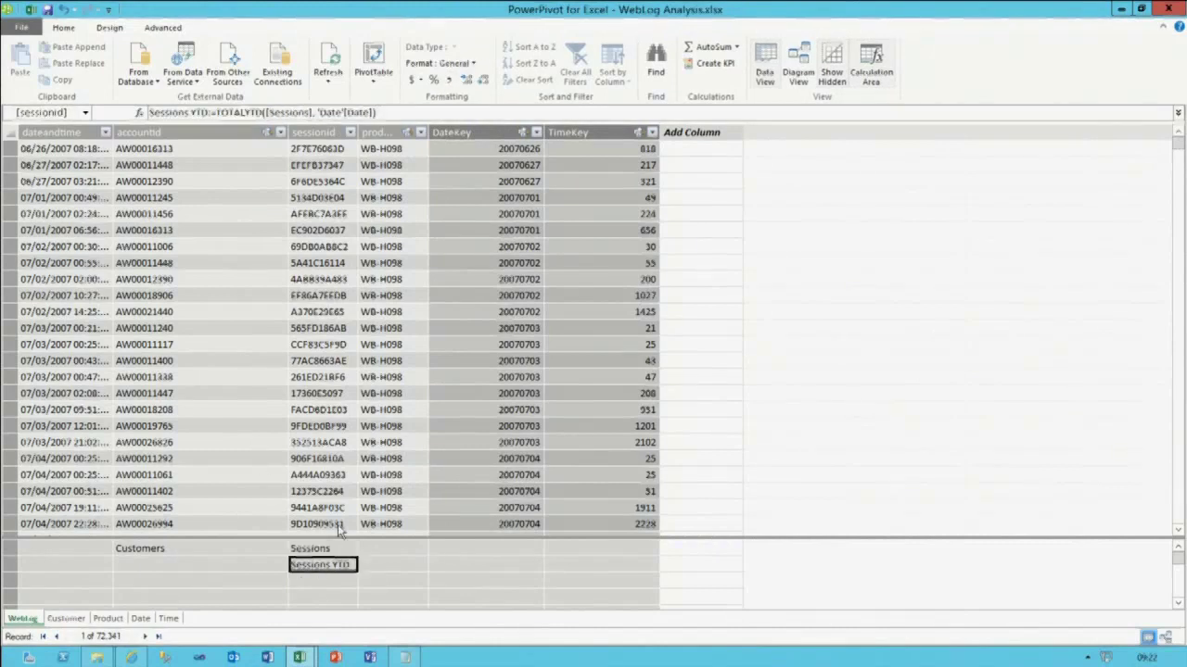
left_click(471, 64)
left_click(460, 117)
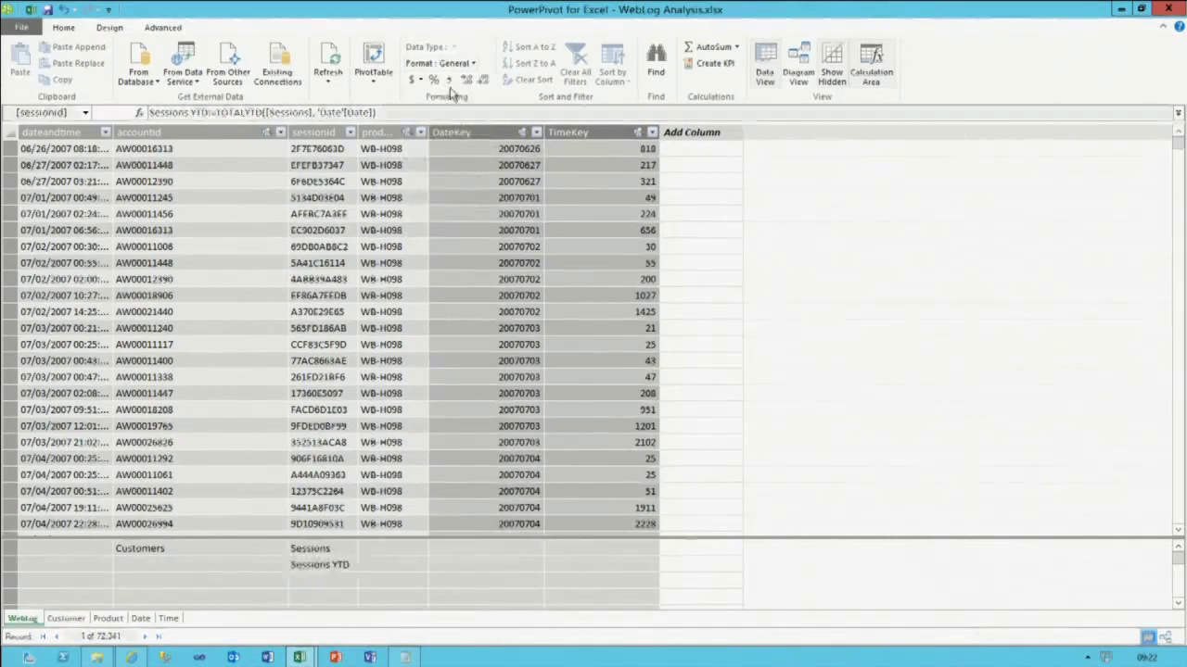
- In the diagram, hide the WebLog columns dateandtime, accountid, sessionid, productid, DateKey and TimeKey from client tools
left_click(1164, 638)
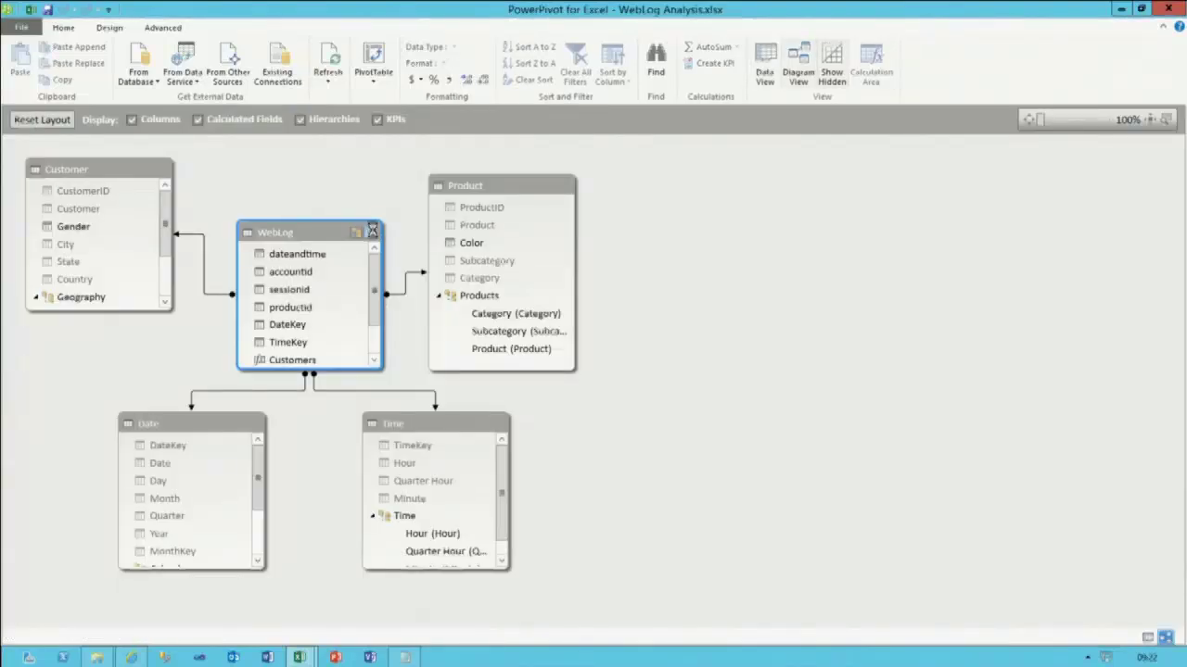
left_click(369, 232)
left_click(294, 299)
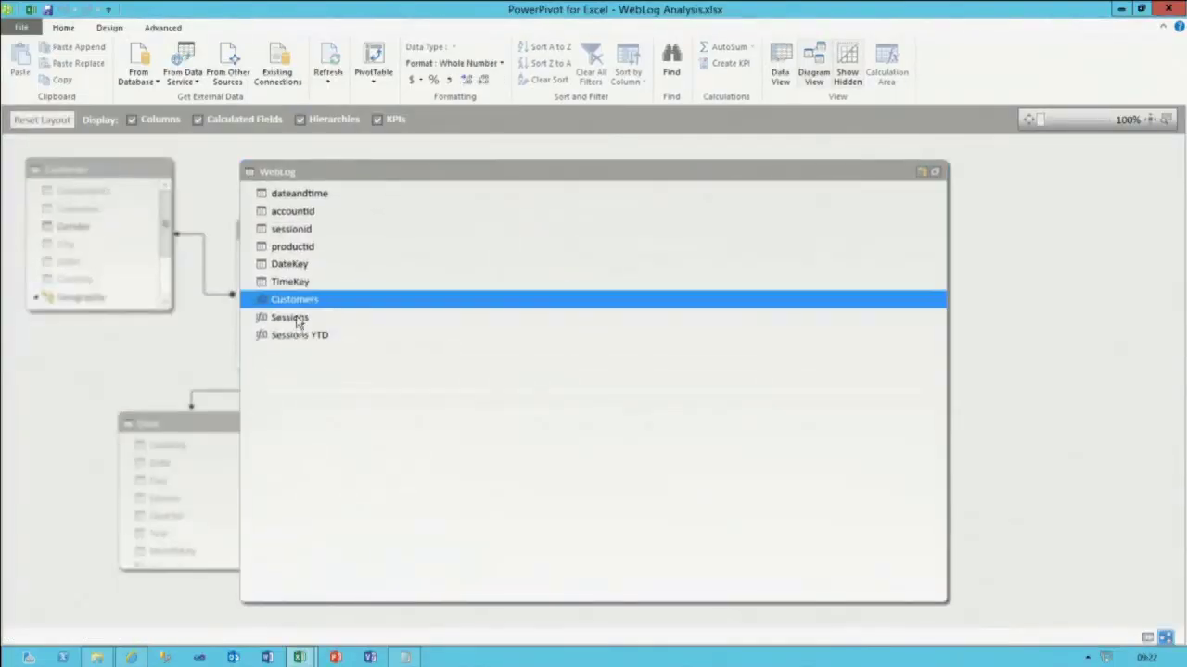
left_click(305, 318, "ctrl")
left_click(302, 337, "ctrl")
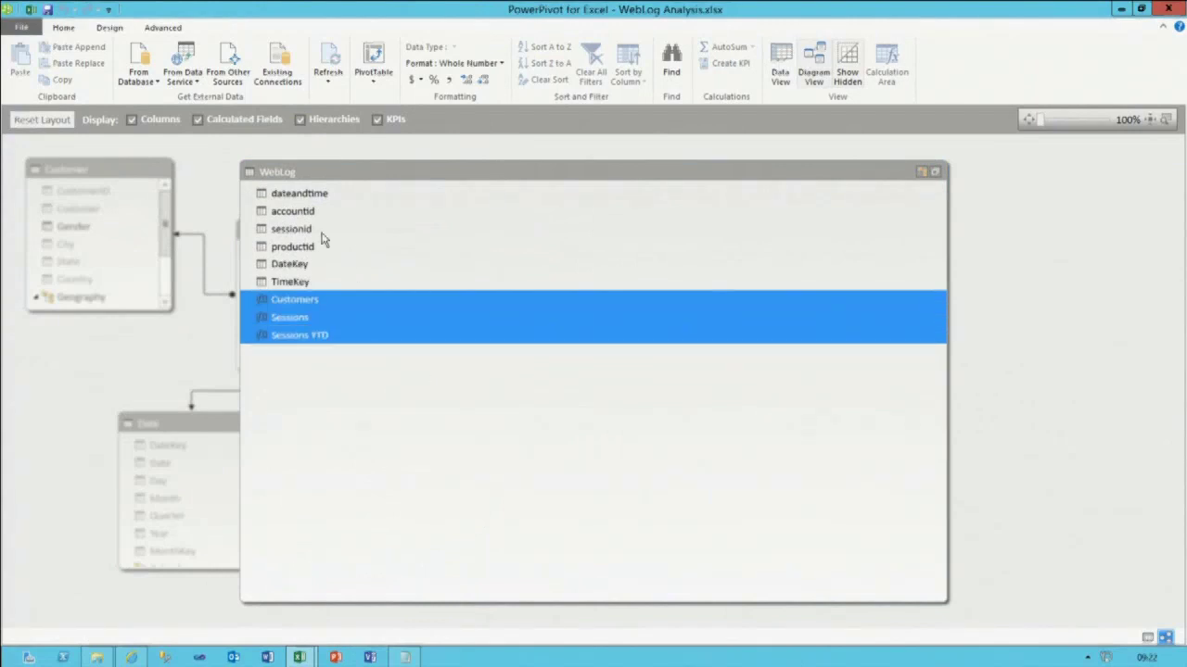
key("Home")
left_click(319, 284, "shift")
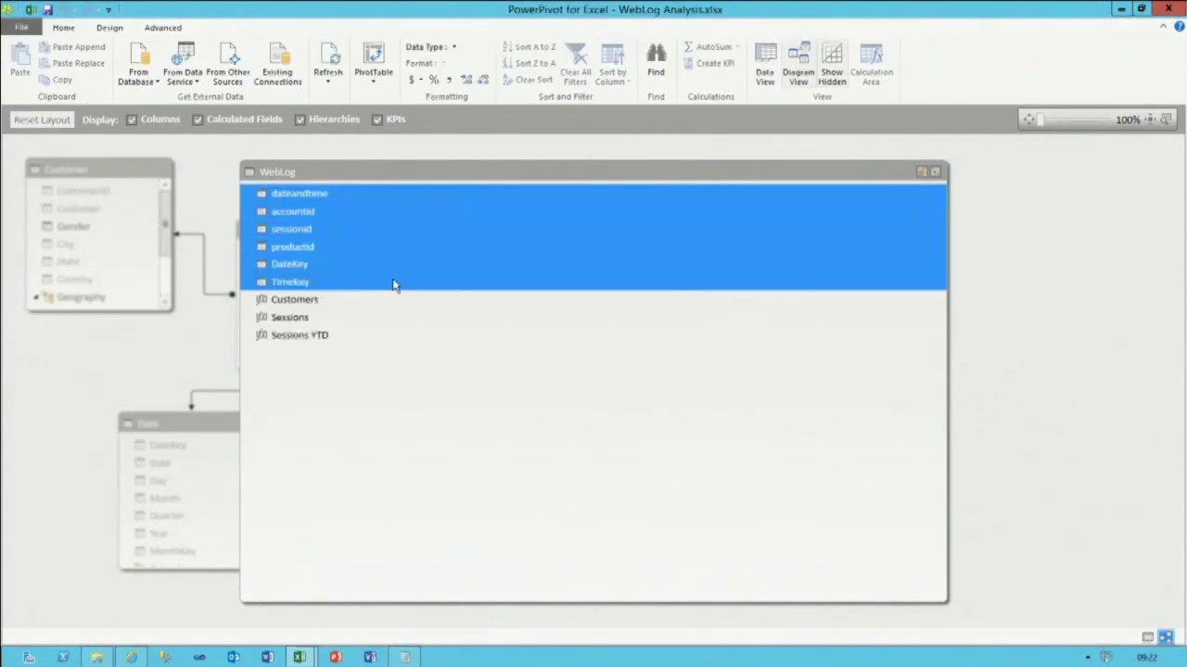
right_click(393, 282)
left_click(494, 340)
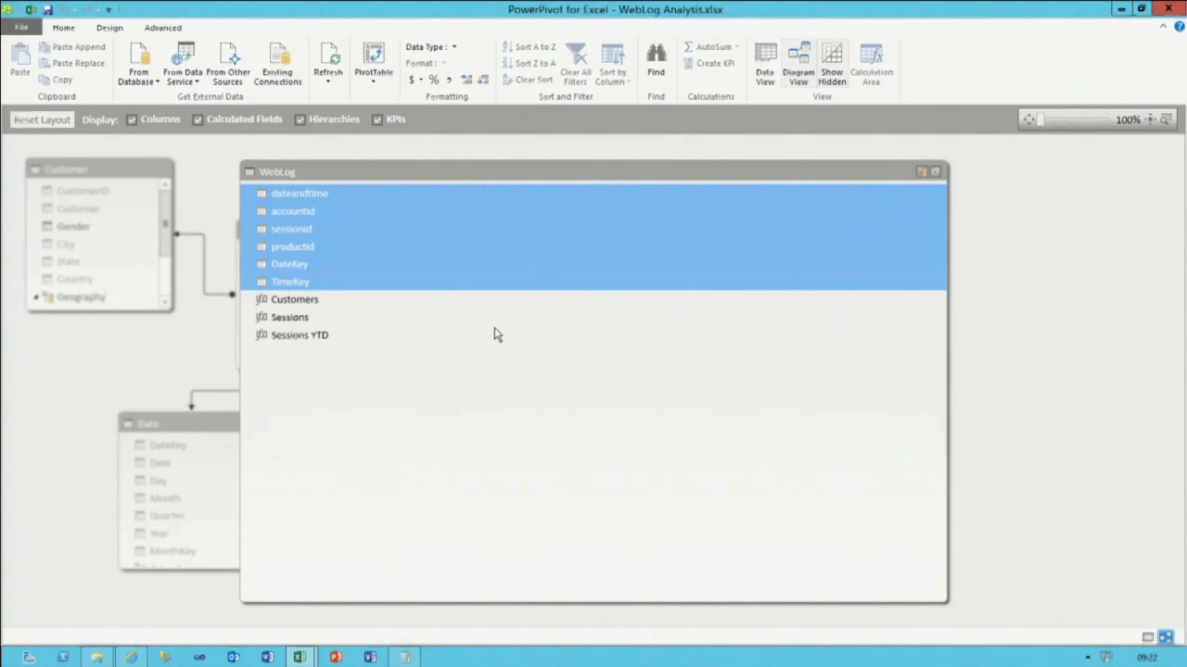
left_click(935, 172)
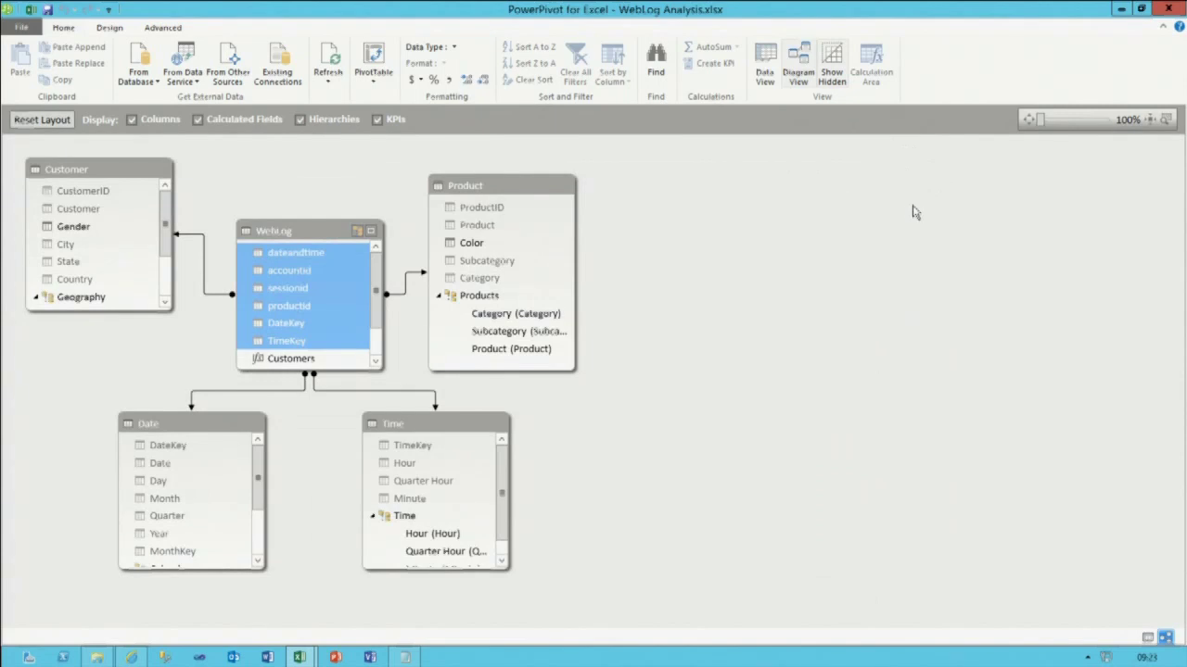
- Save the WebLog Analysis workbook and check its file size in the Excel workbook properties
left_click(28, 32)
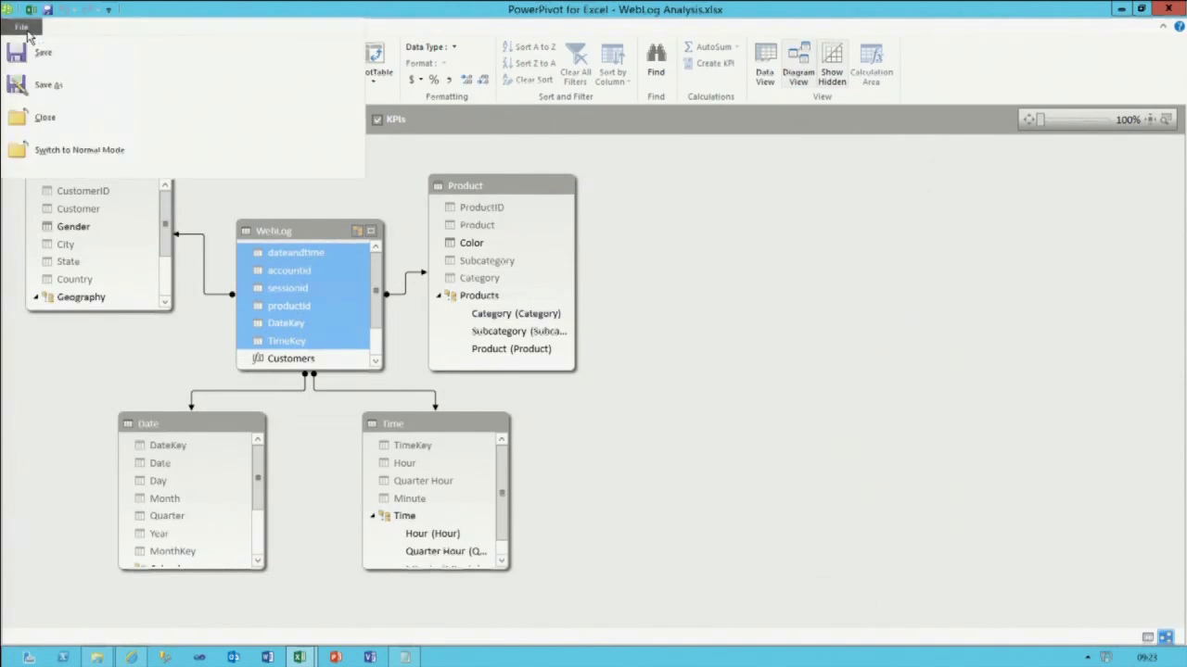
left_click(41, 53)
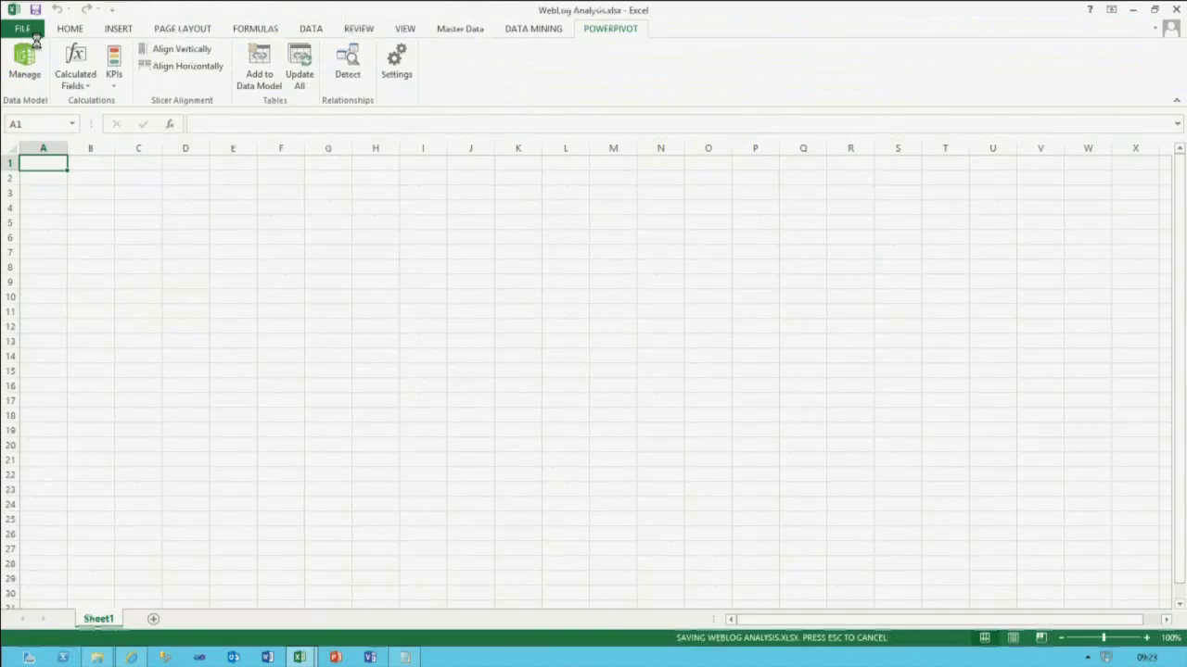
left_click(33, 34)
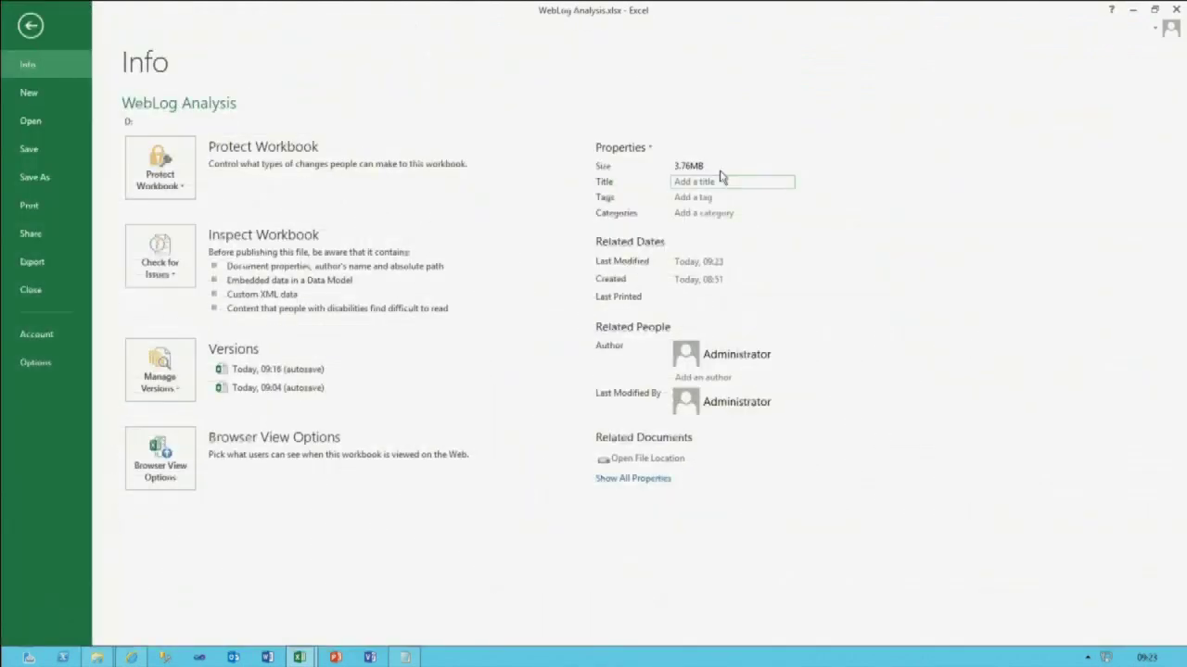
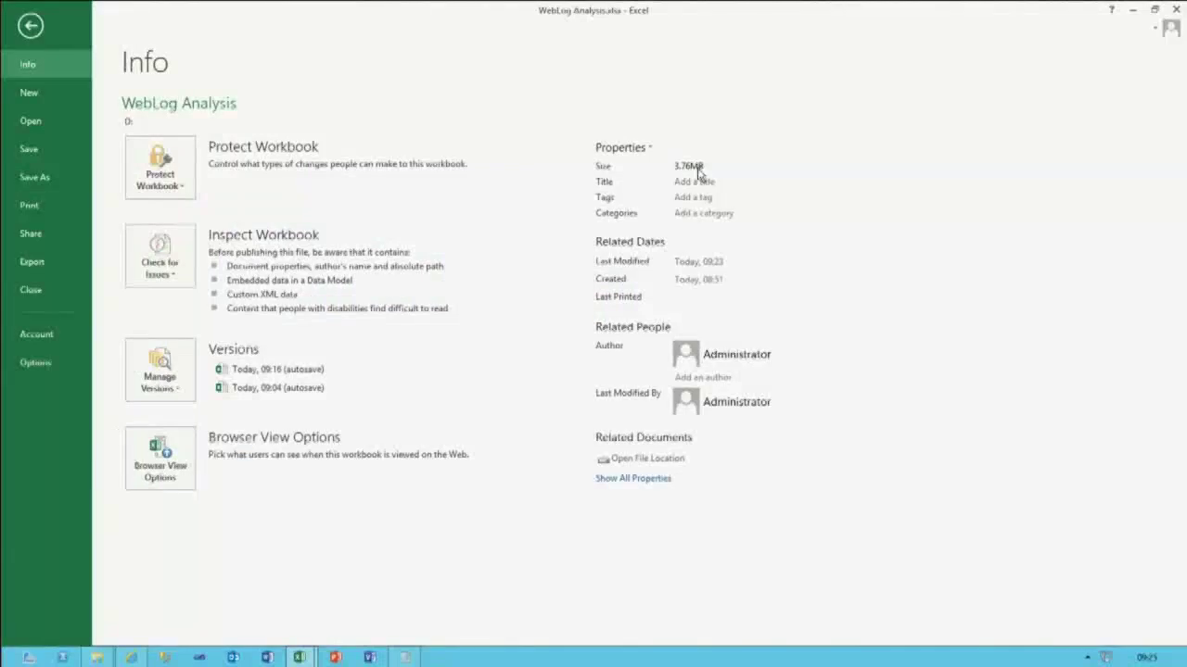
left_click(30, 26)
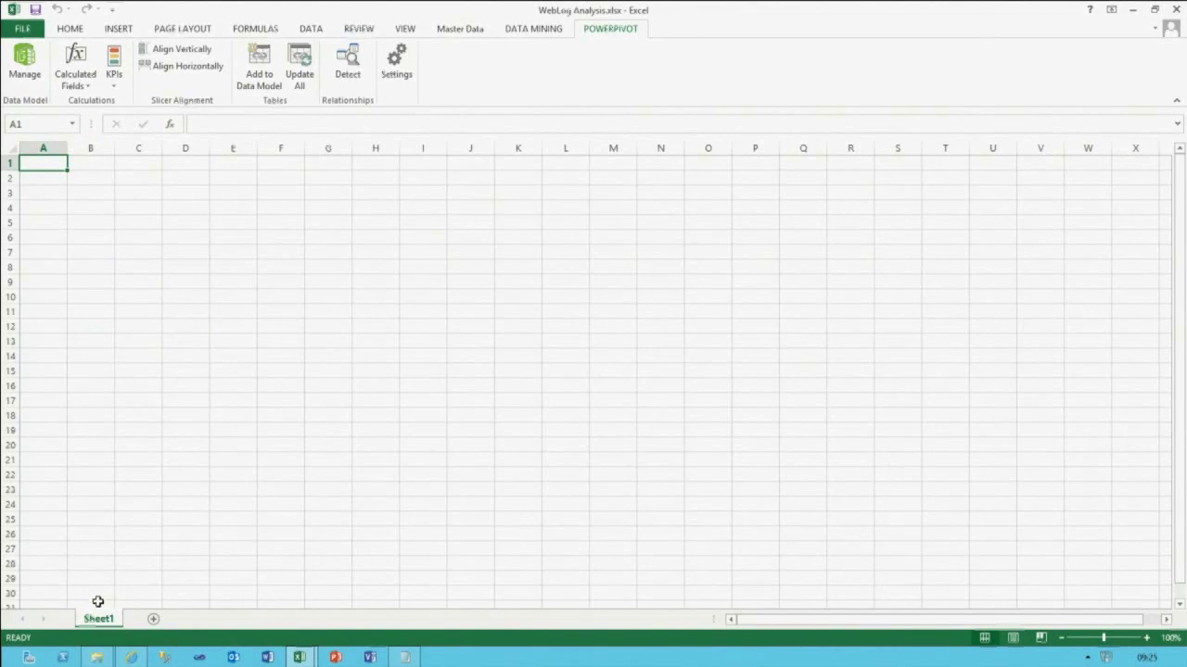
- Insert a Power View report, enabling the required add-in, and hide the report's Filters area
left_click(124, 31)
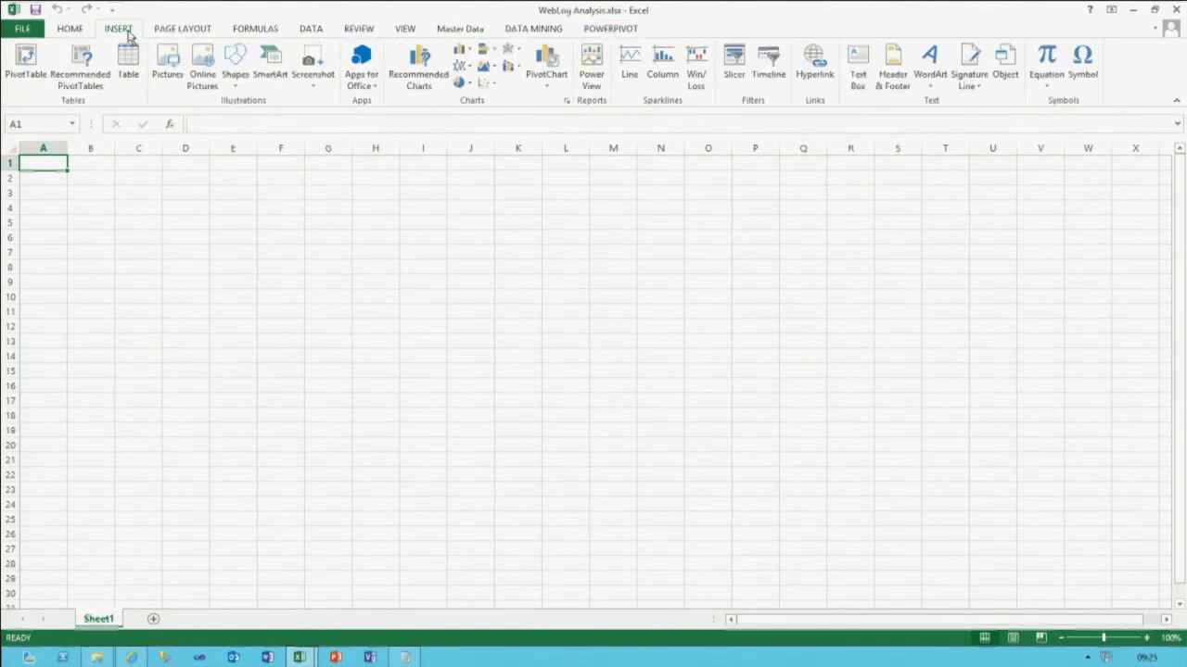
left_click(593, 75)
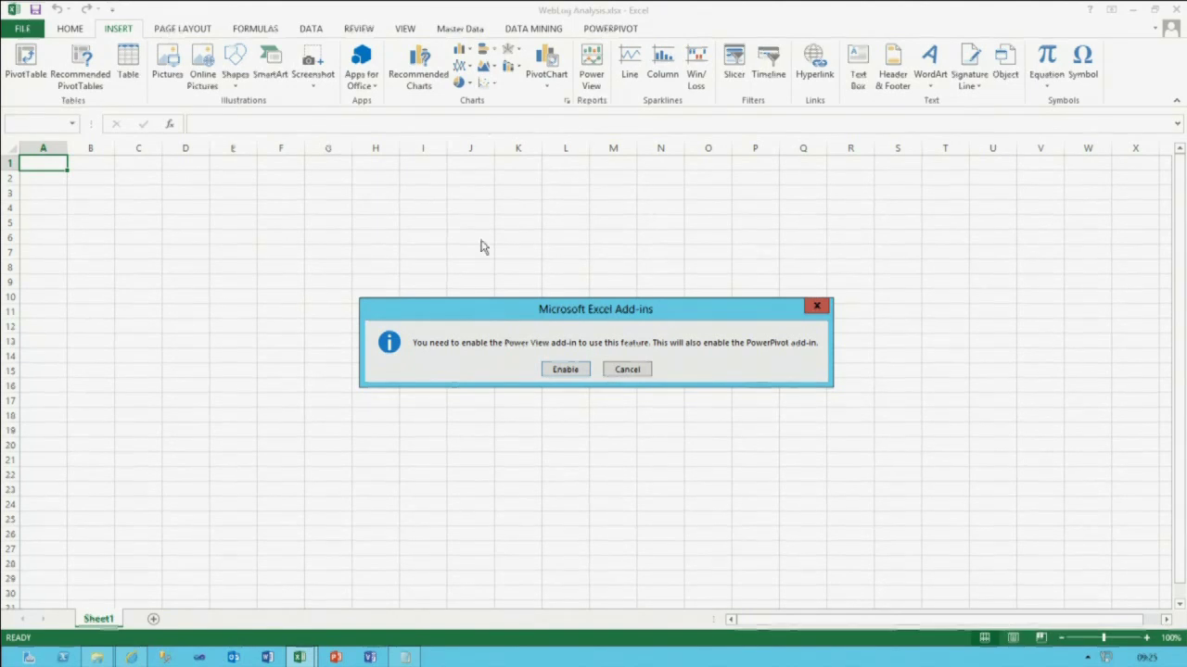
left_click(565, 369)
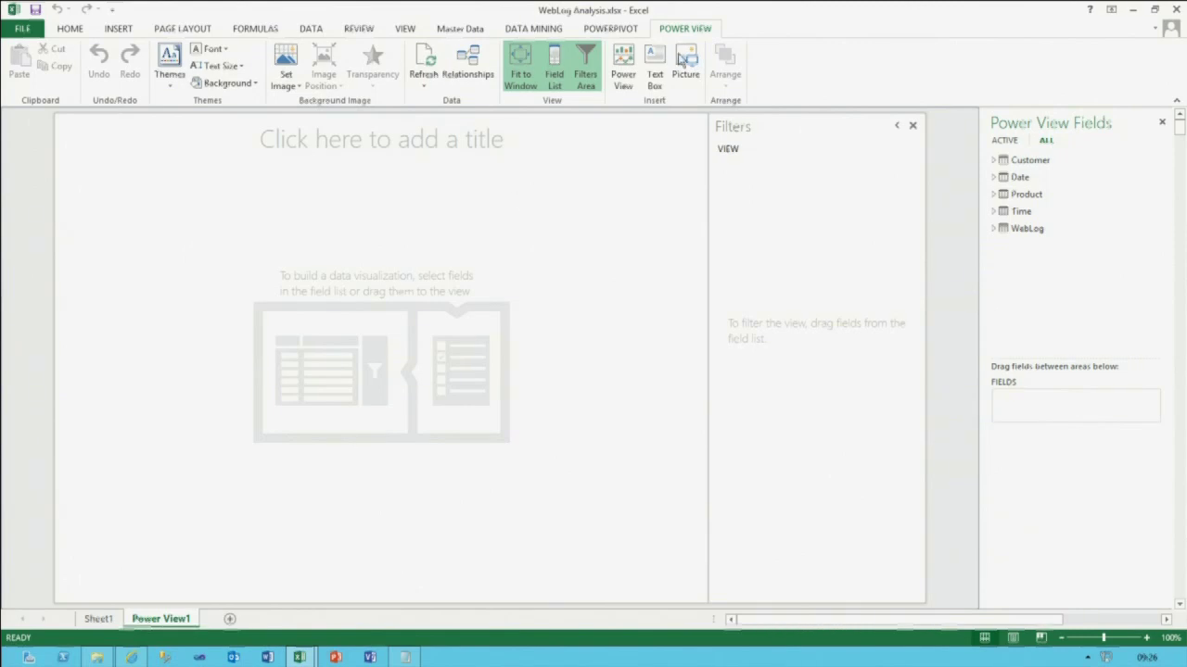
left_click(913, 126)
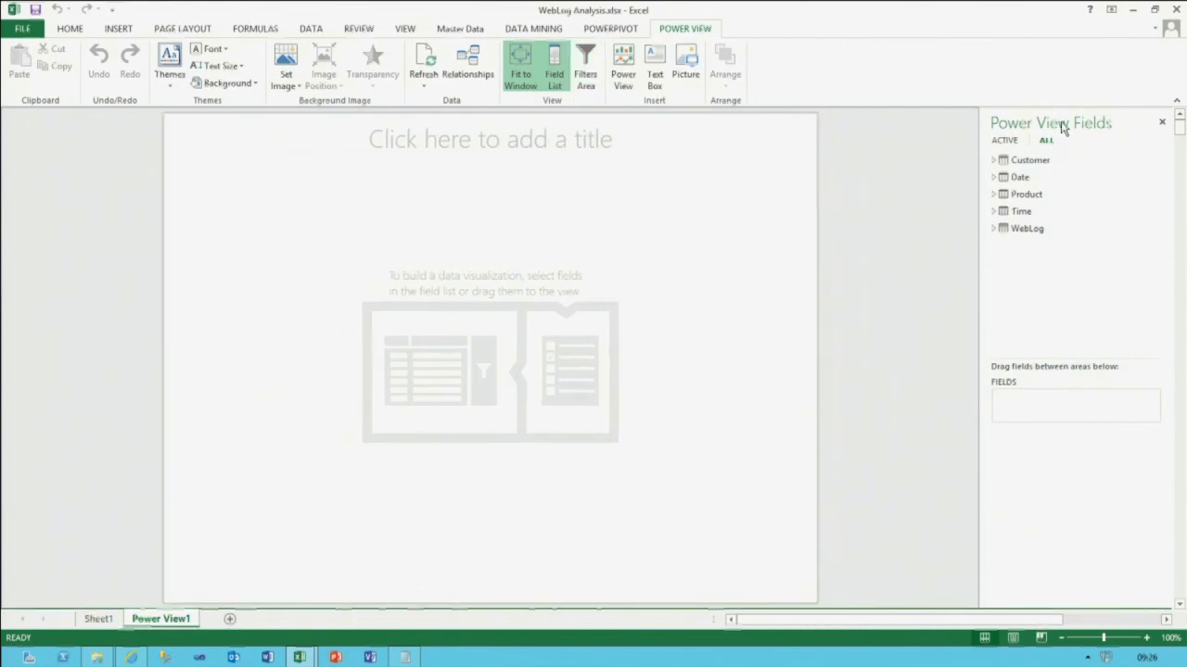
left_click(993, 229)
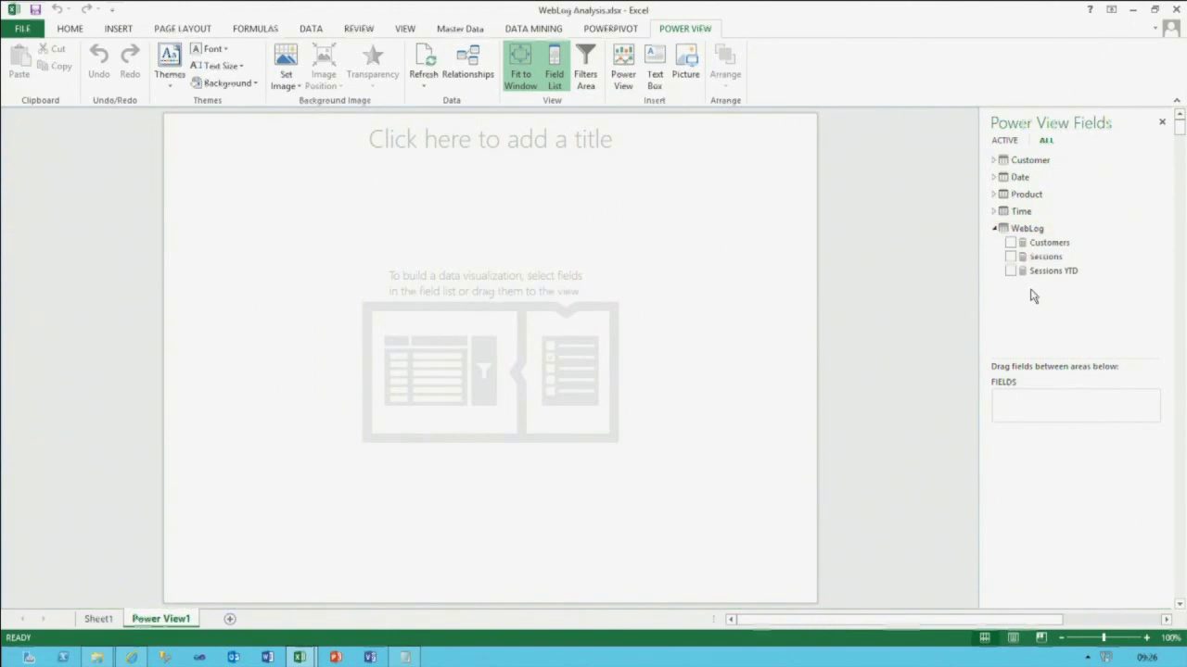
left_click(994, 230)
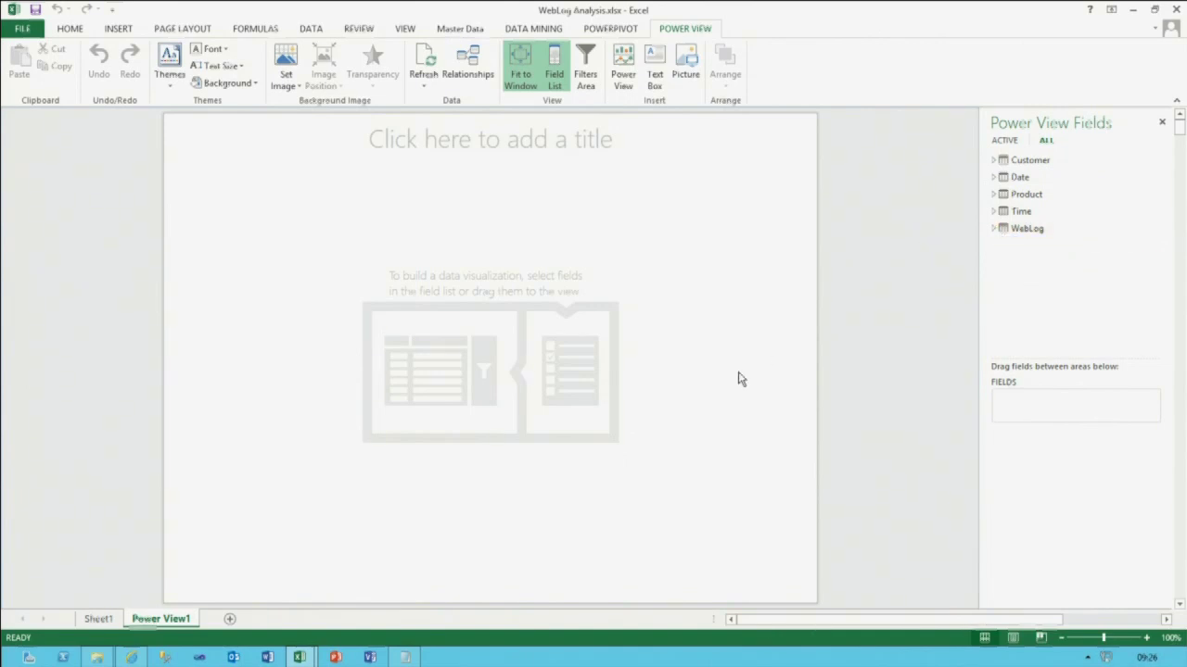
- Title the Power View report "Web Log Analysis"
left_click(544, 130)
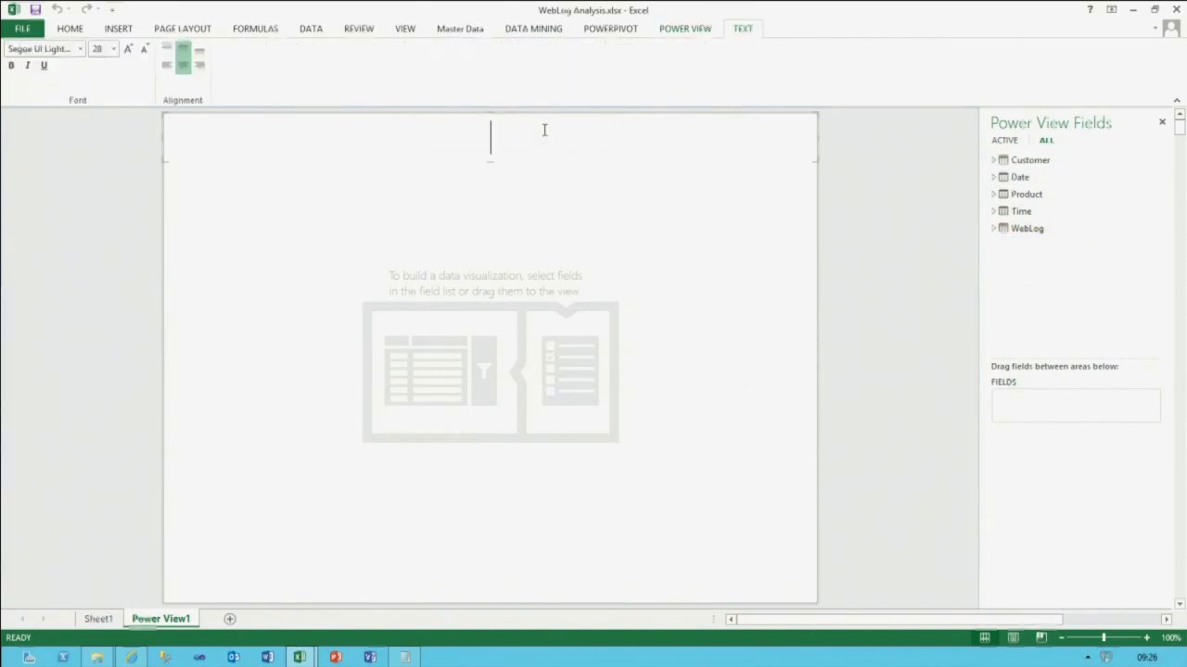
type("WE")
key("BackSpace")
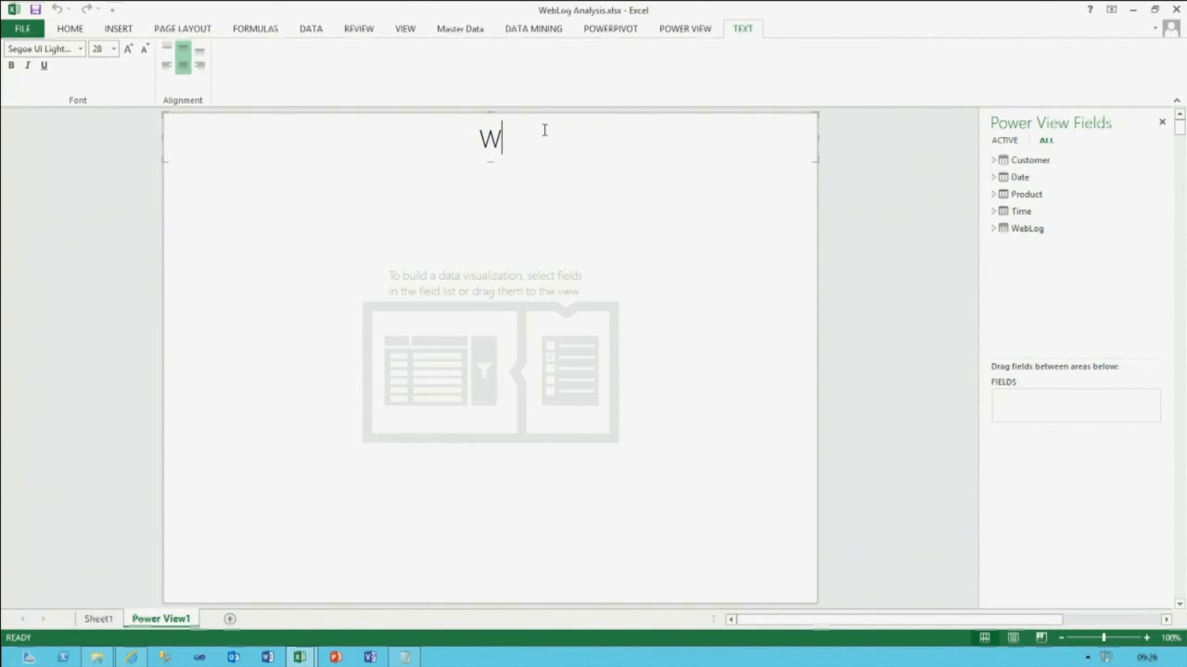
type("eb Log Analysis")
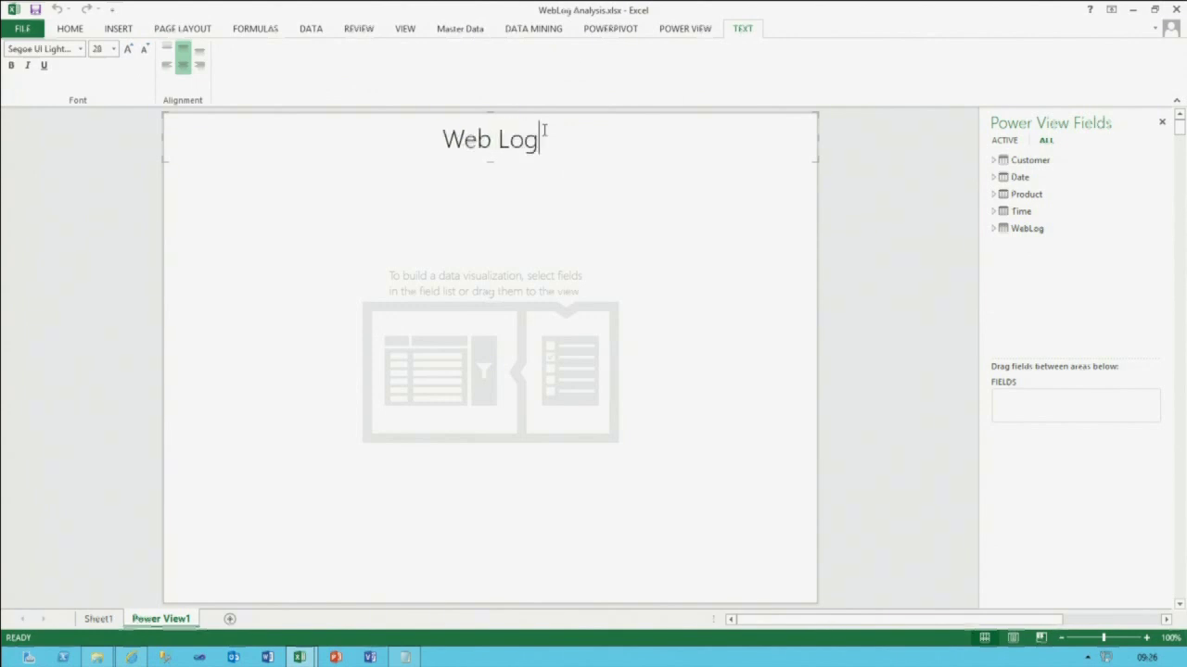
left_click(470, 233)
- Add the Year level of the Date table's Calendar hierarchy to the report and turn it into a slicer
left_click(994, 177)
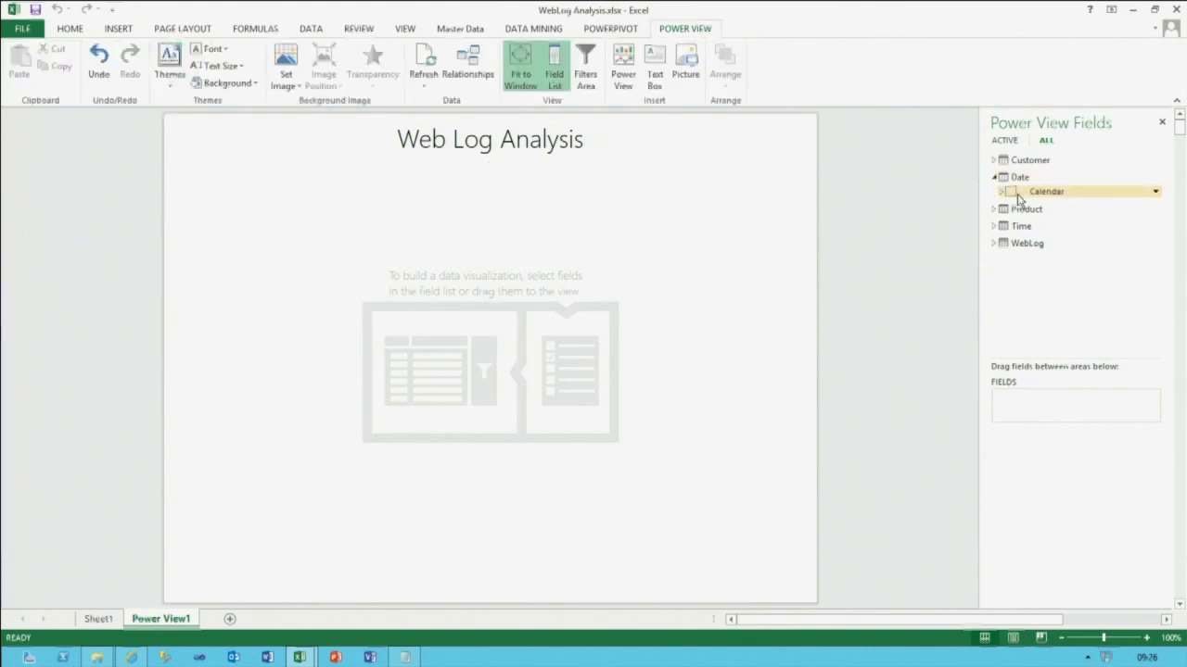
left_click(1001, 191)
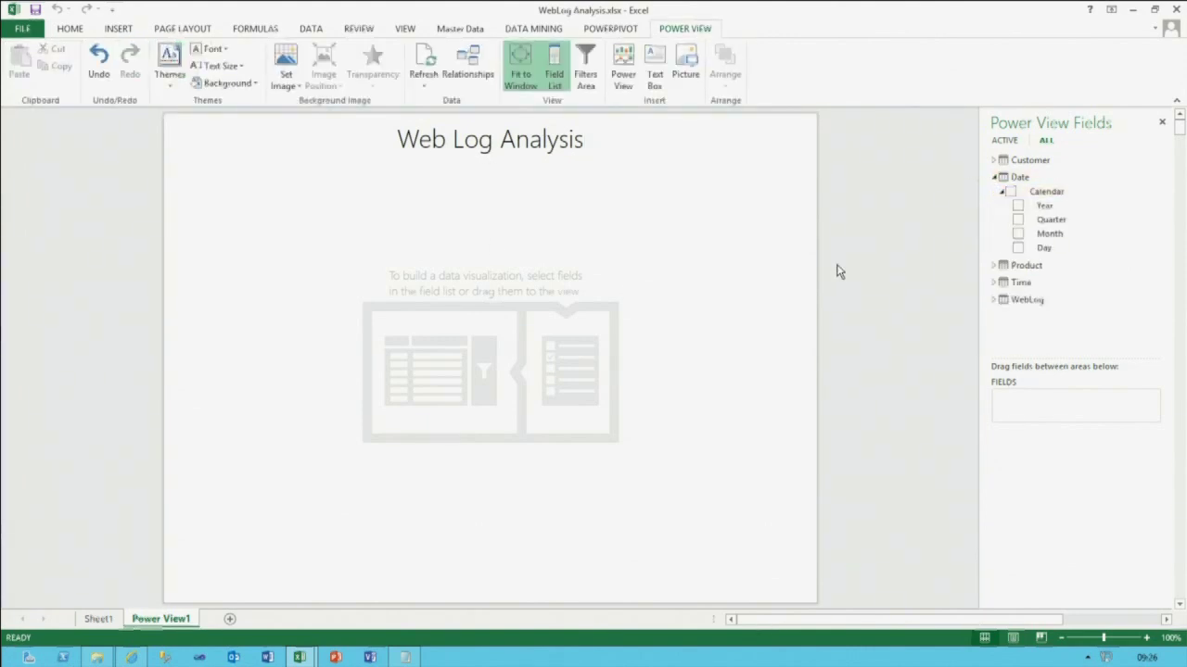
left_click(1018, 206)
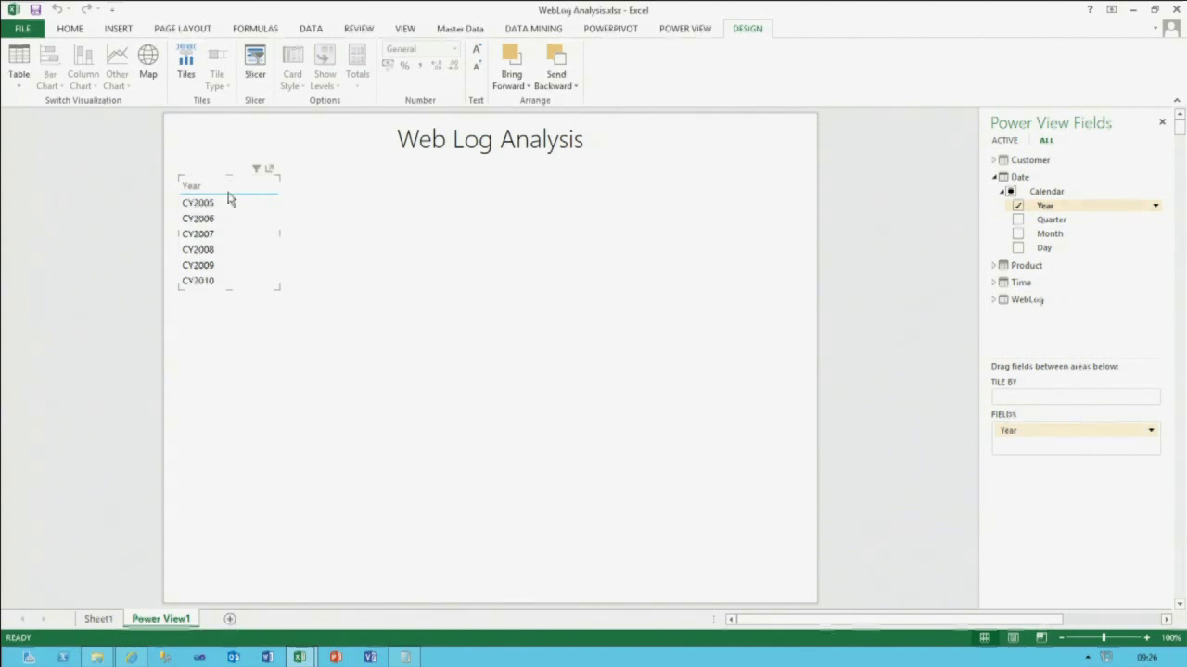
left_click(251, 82)
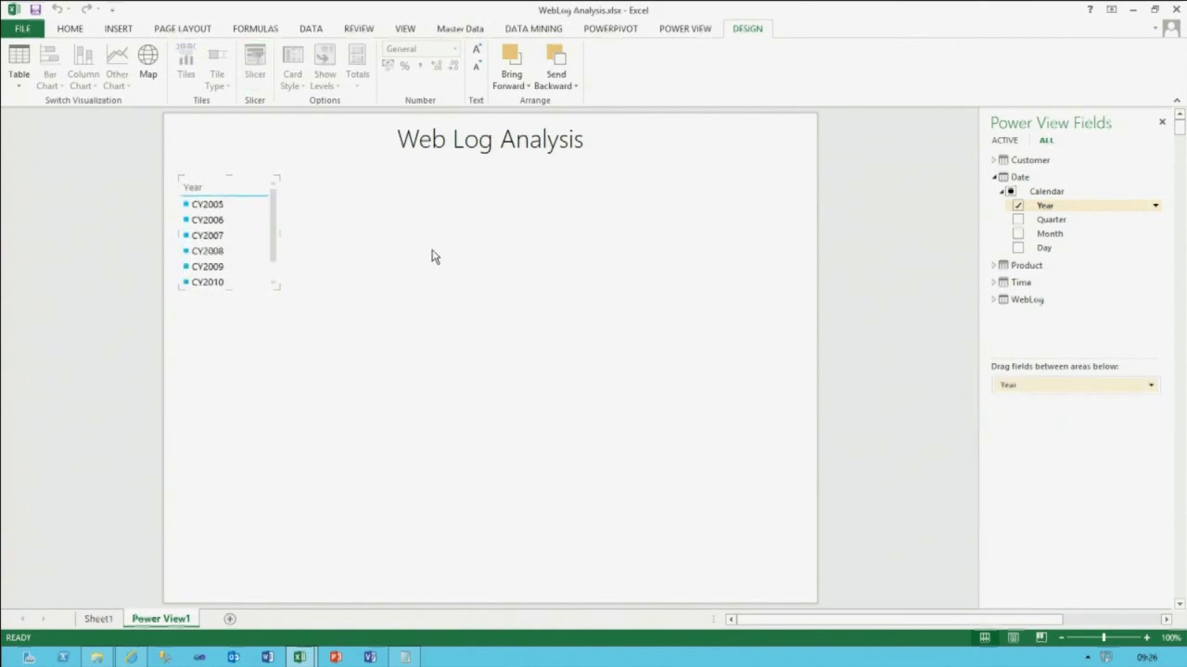
- Increase the Year slicer's text size by two increments and lengthen the slicer to fit CY2005 through CY2010
left_click(479, 56)
left_click(478, 55)
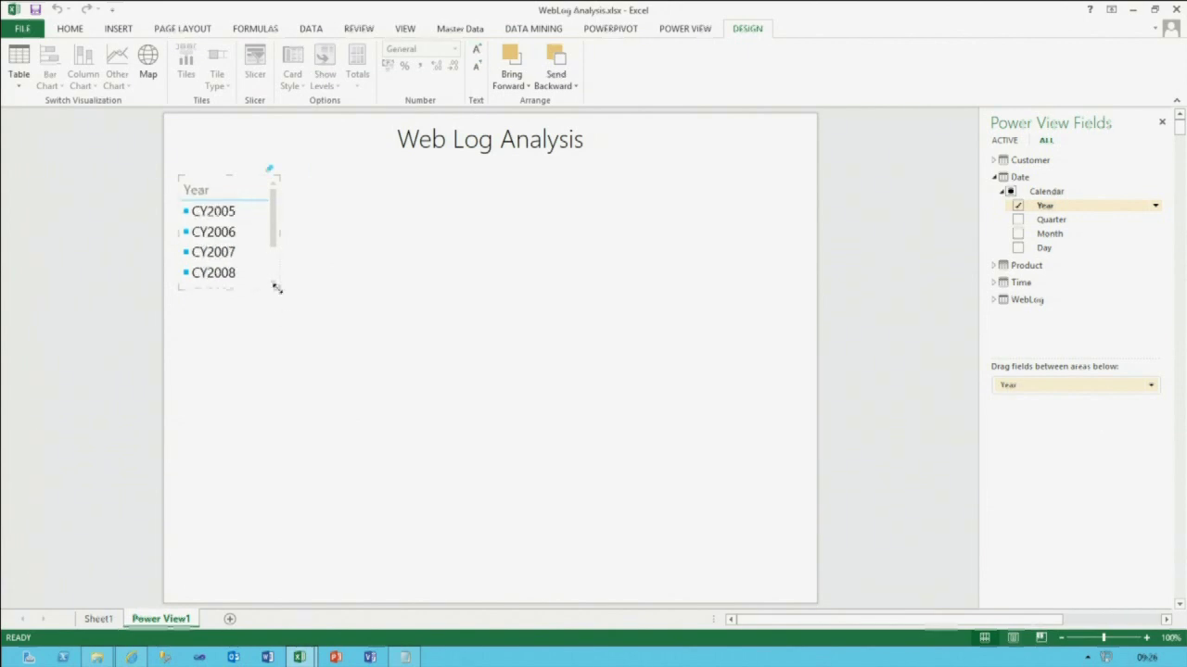
left_click_drag(231, 290, 232, 335)
- Try selecting CY2007 and CY2008 together in the Year slicer, and clear the slicer's selection
left_click(223, 253)
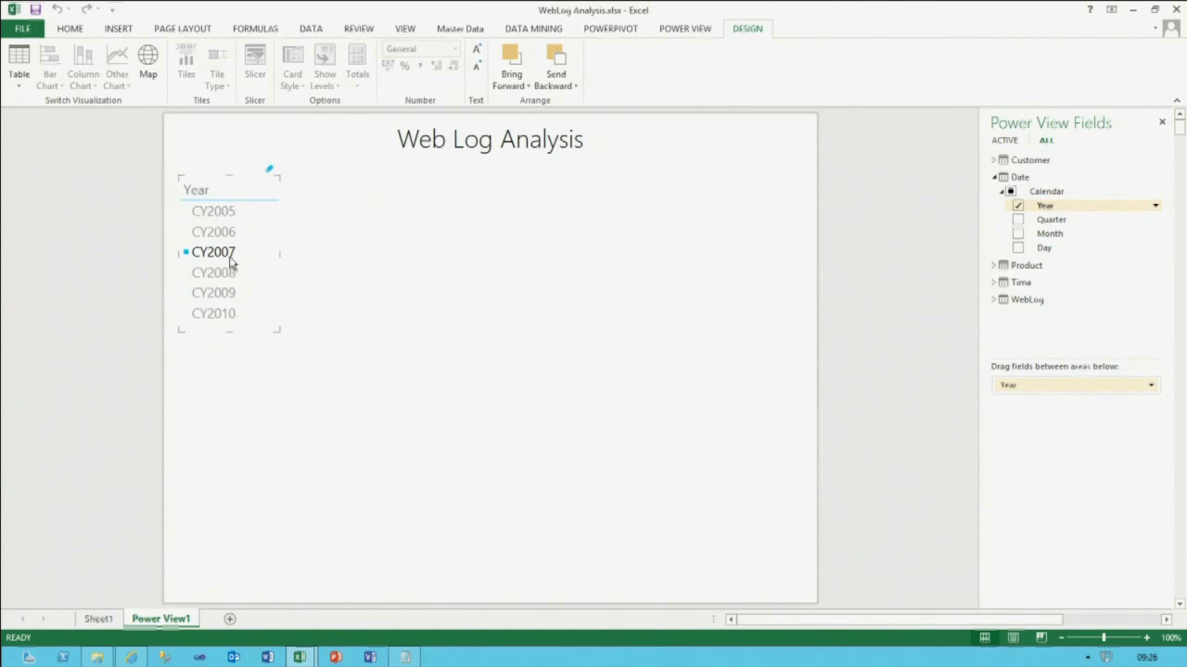
left_click(228, 274, "ctrl")
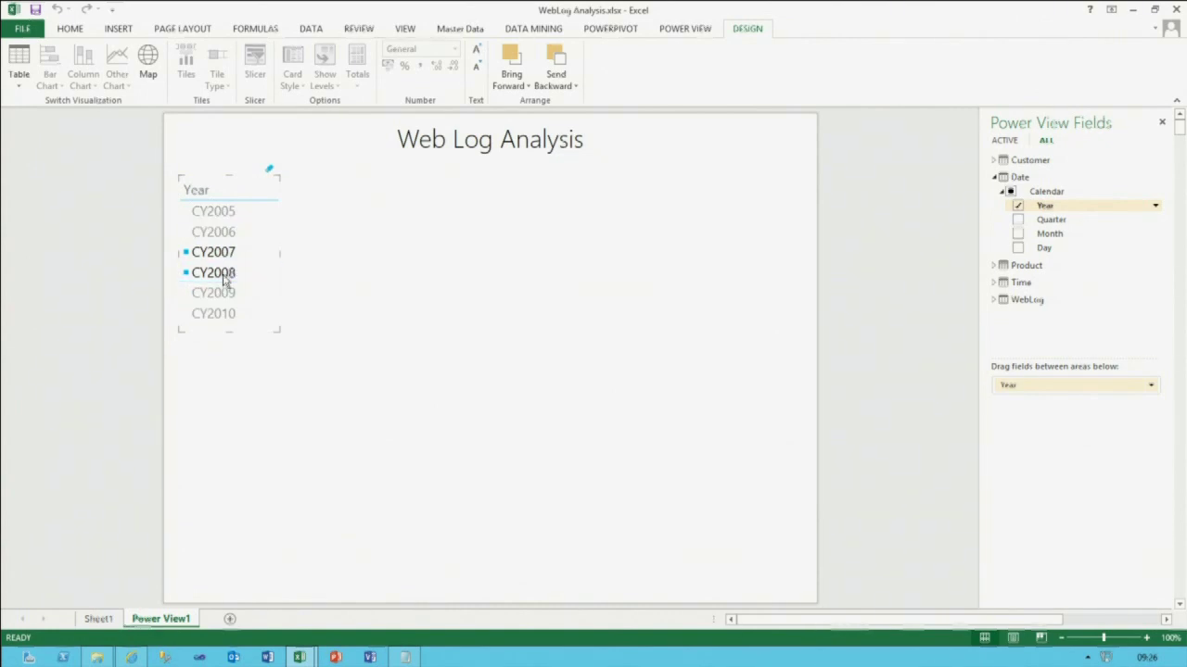
left_click(268, 171)
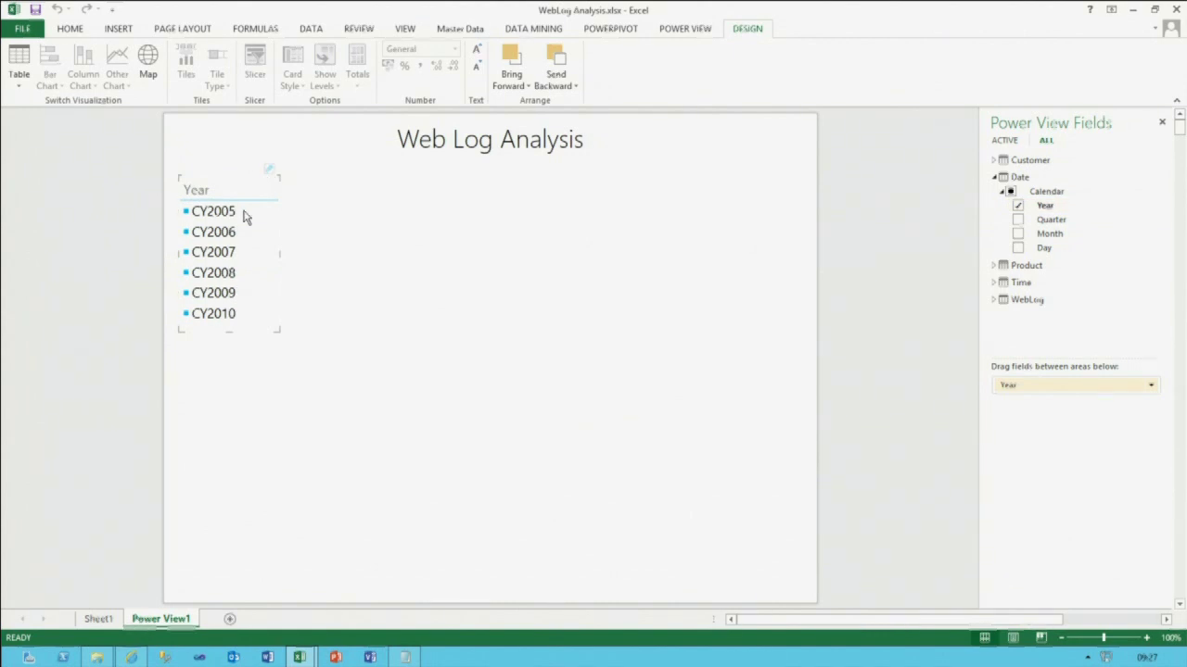
- Filter the report to CY2008 with the Year slicer and deselect the slicer object
left_click(221, 273)
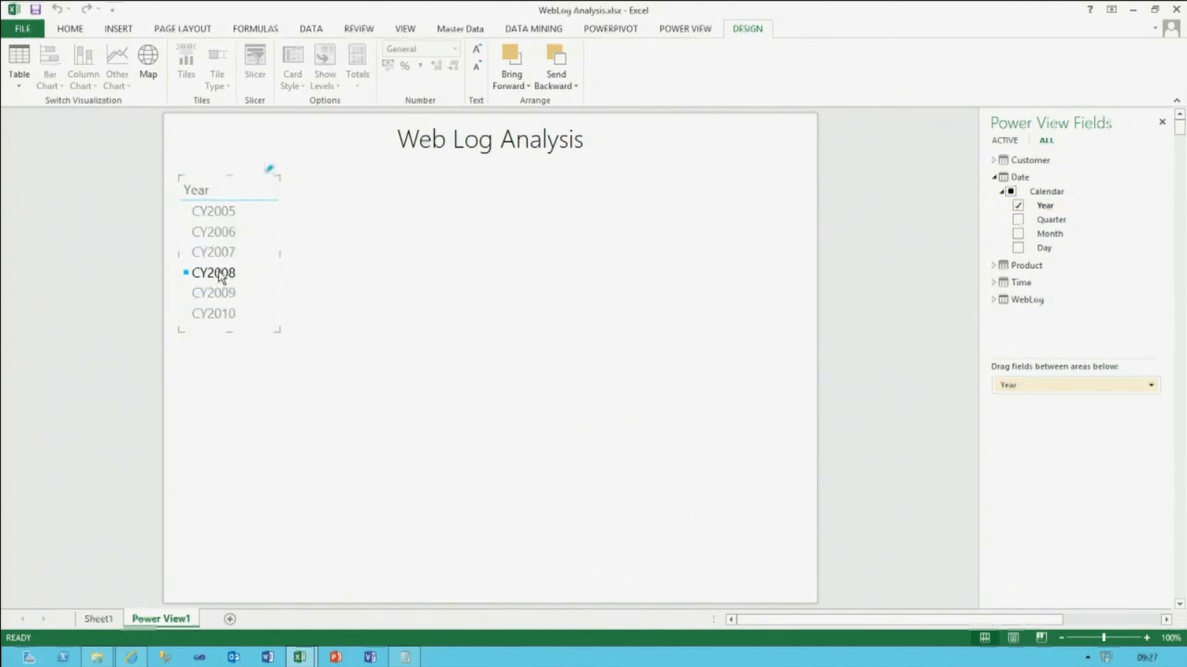
left_click(168, 361)
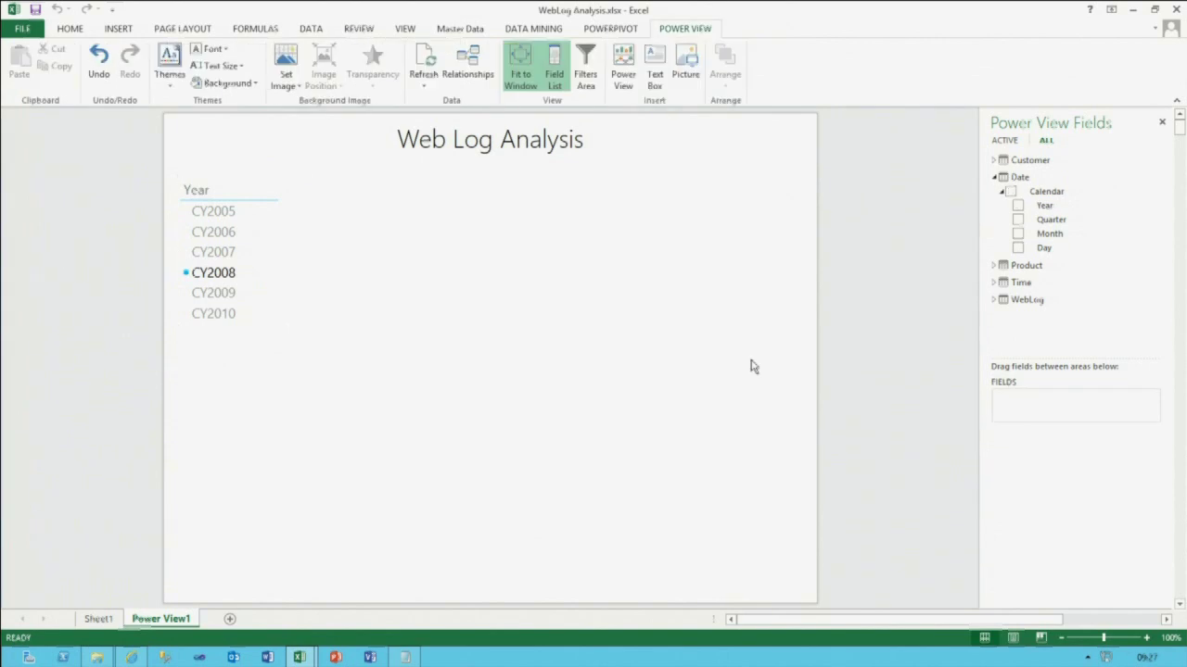
- Add a list of Country from the Customer table's Geography hierarchy and place it below the Year slicer
left_click(994, 162)
left_click(1001, 190)
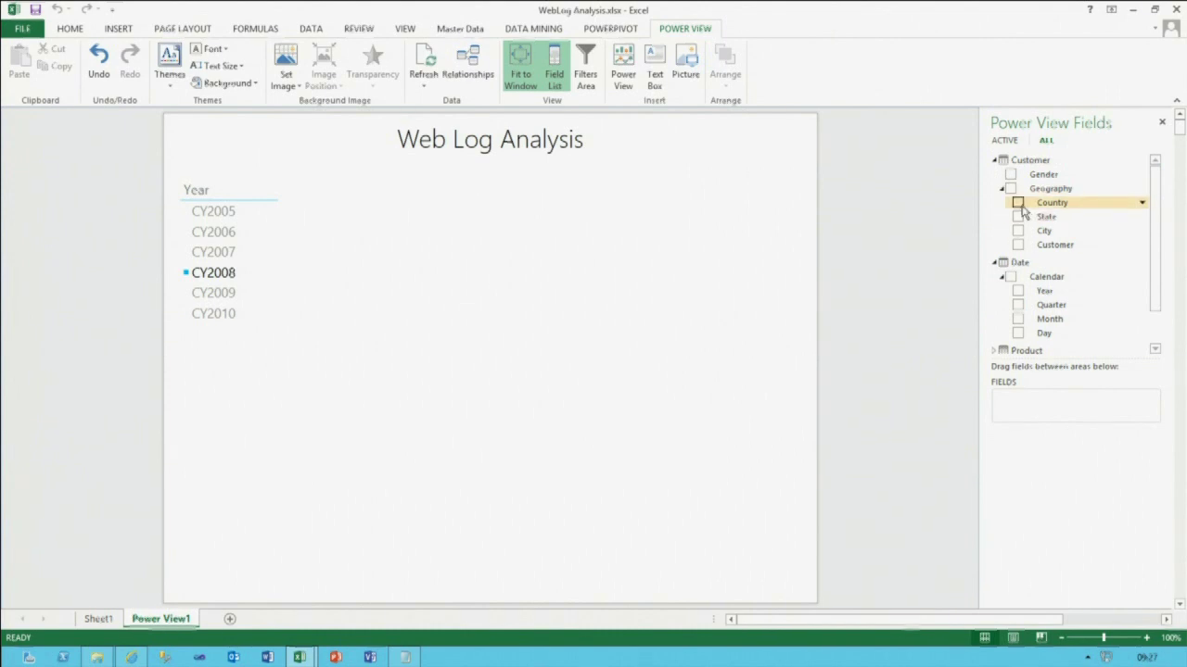
mouse_move(1155, 260)
left_mouse_down()
mouse_move(1157, 289)
mouse_move(1155, 245)
left_mouse_up()
left_click_drag(612, 313, 608, 310)
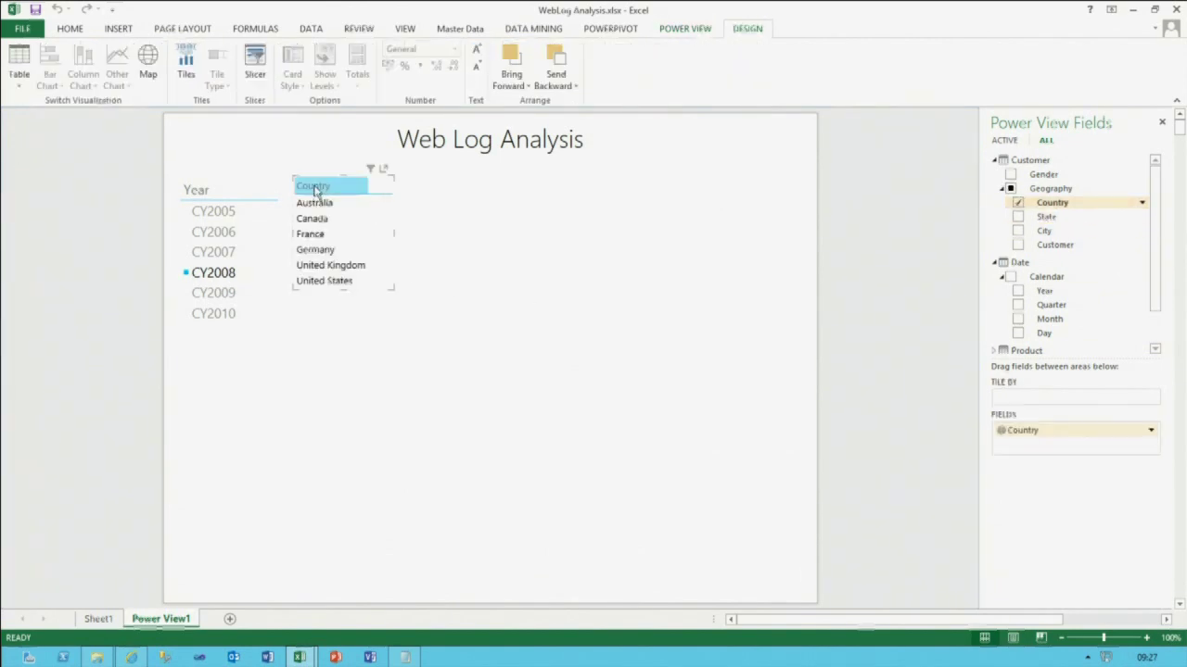
left_click_drag(315, 185, 202, 344)
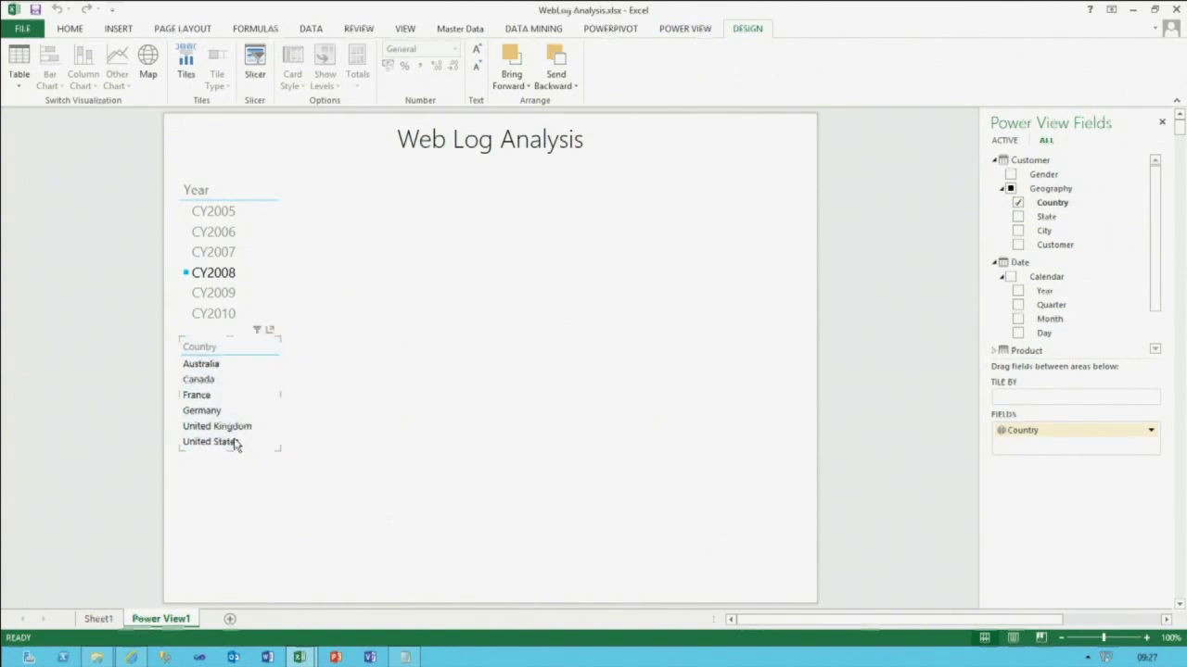
- Increase the Country list's text size and enlarge the list to fit all the country names
left_click(476, 49)
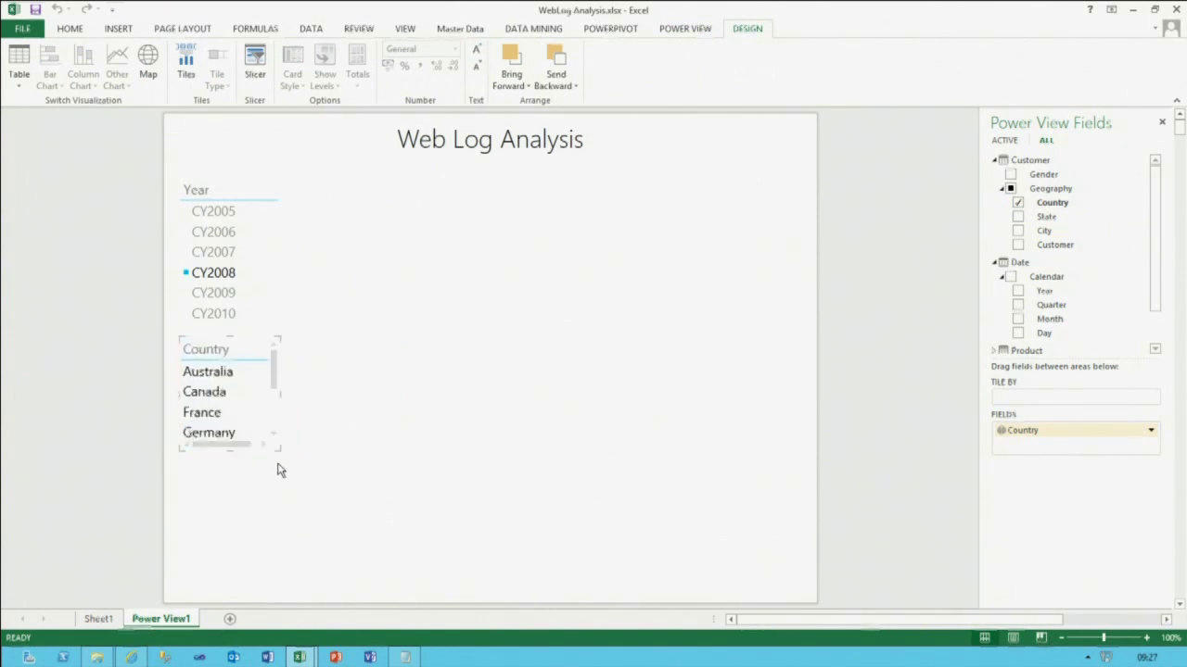
left_click_drag(279, 450, 304, 547)
left_click(361, 190)
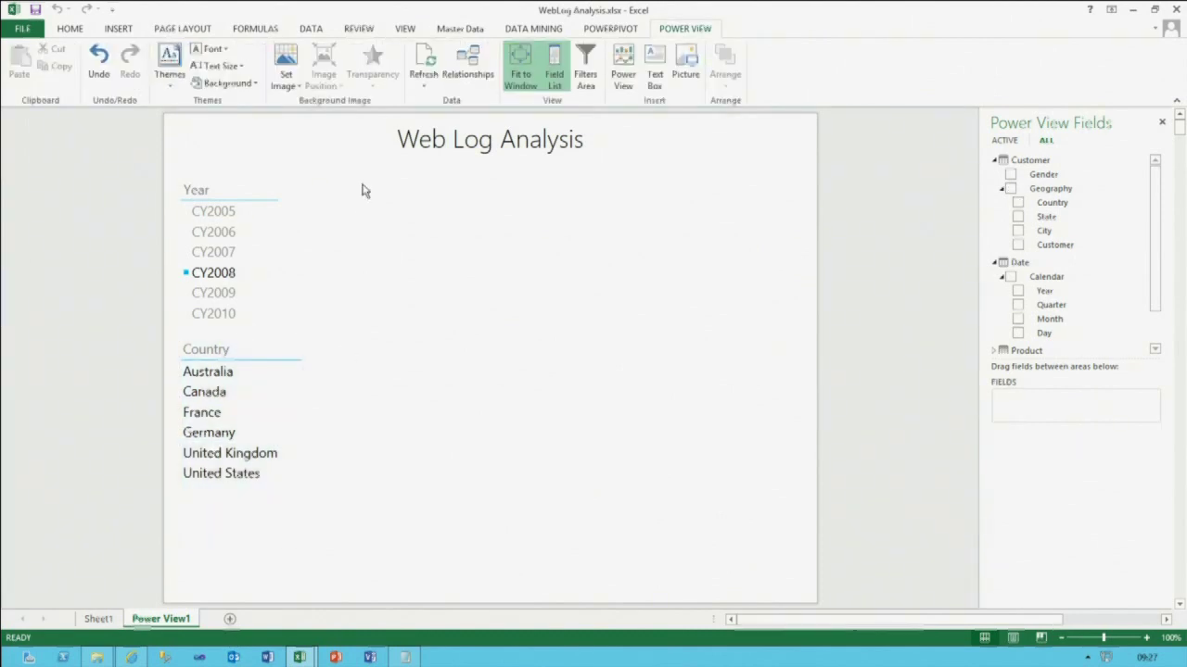
- Create a new table with City from the Geography hierarchy and the WebLog Sessions measure
left_click_drag(1156, 291, 1157, 247)
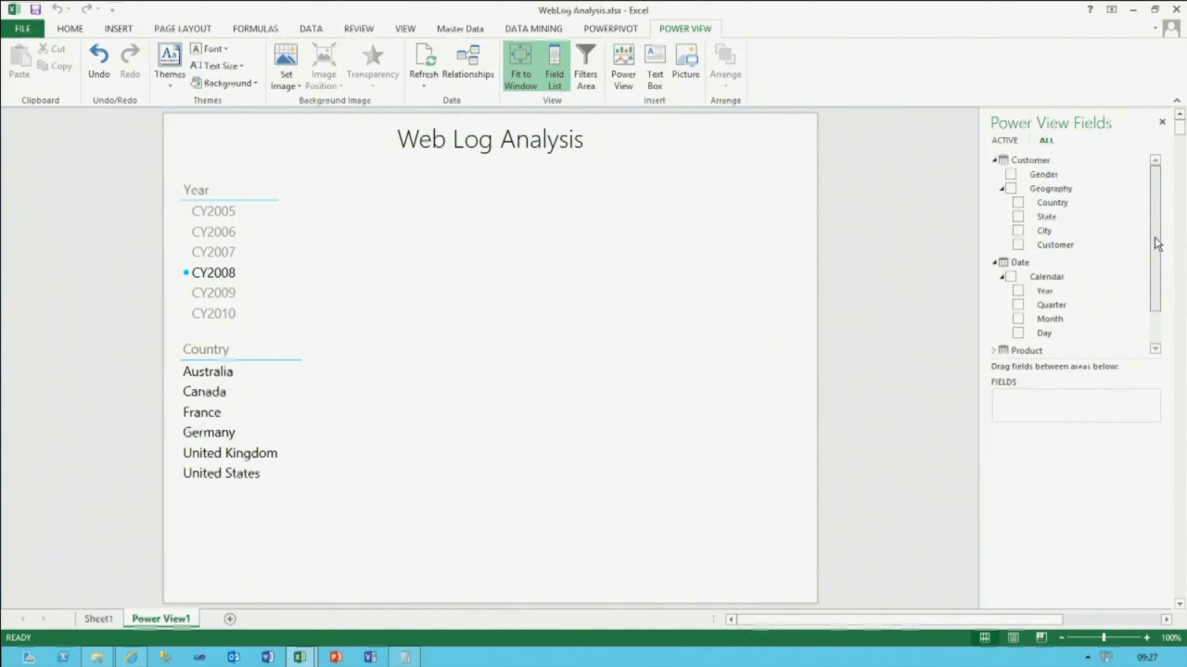
scroll(1155, 309, "down", 2)
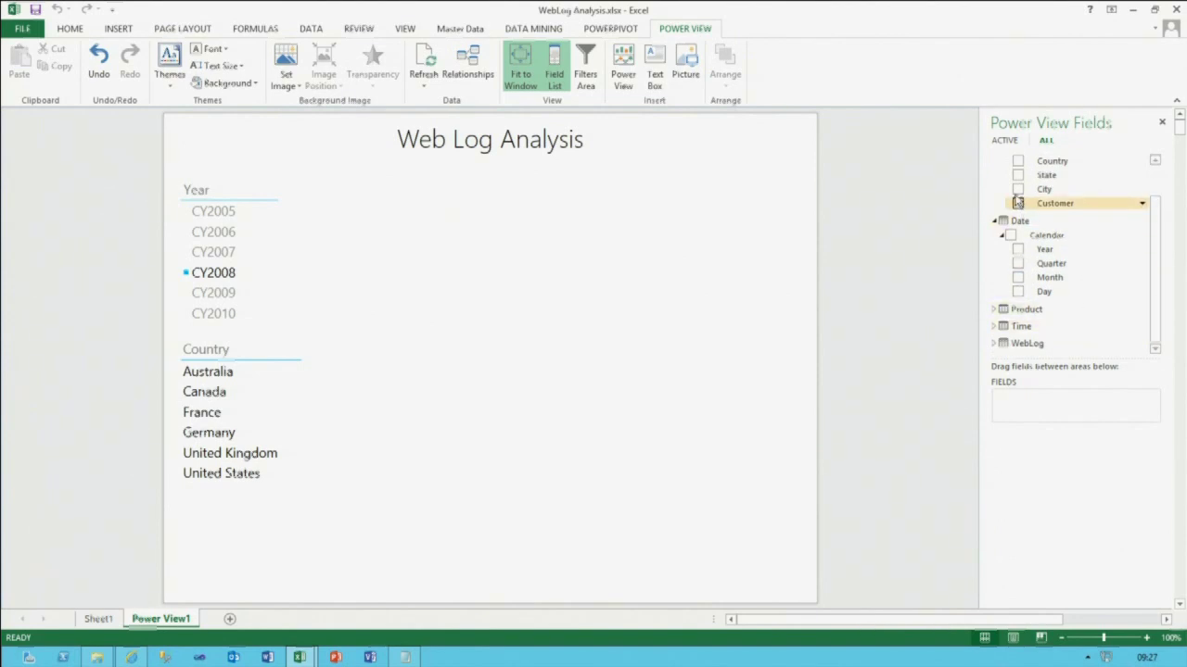
left_click(1018, 190)
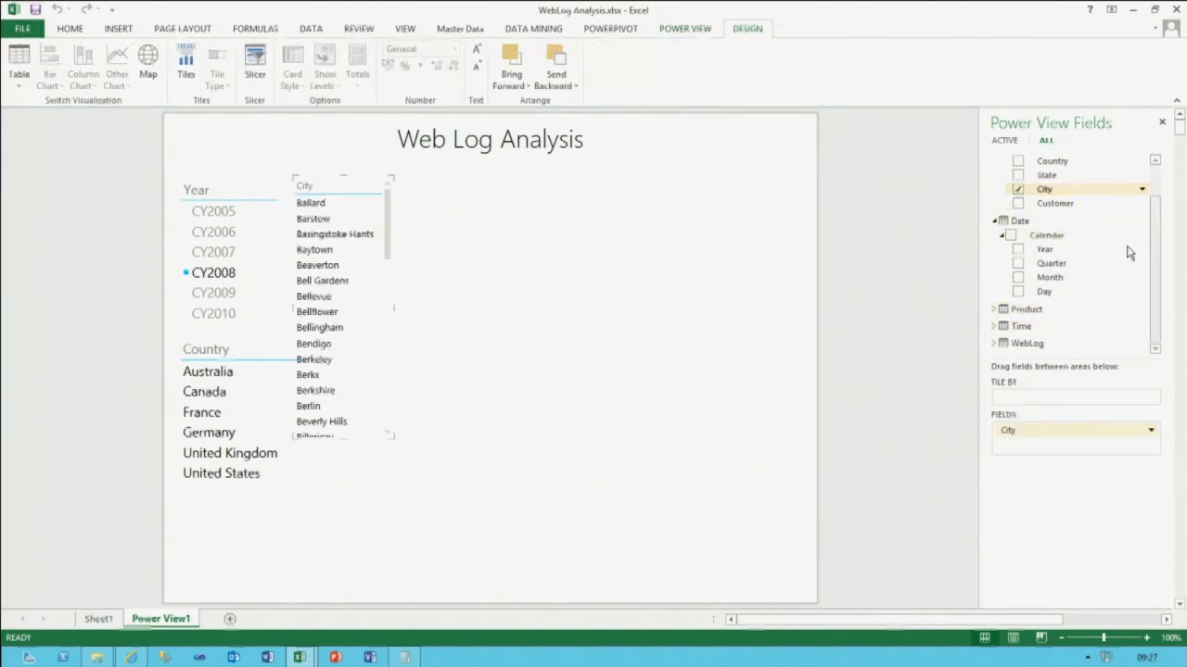
scroll(1152, 250, "up", 2)
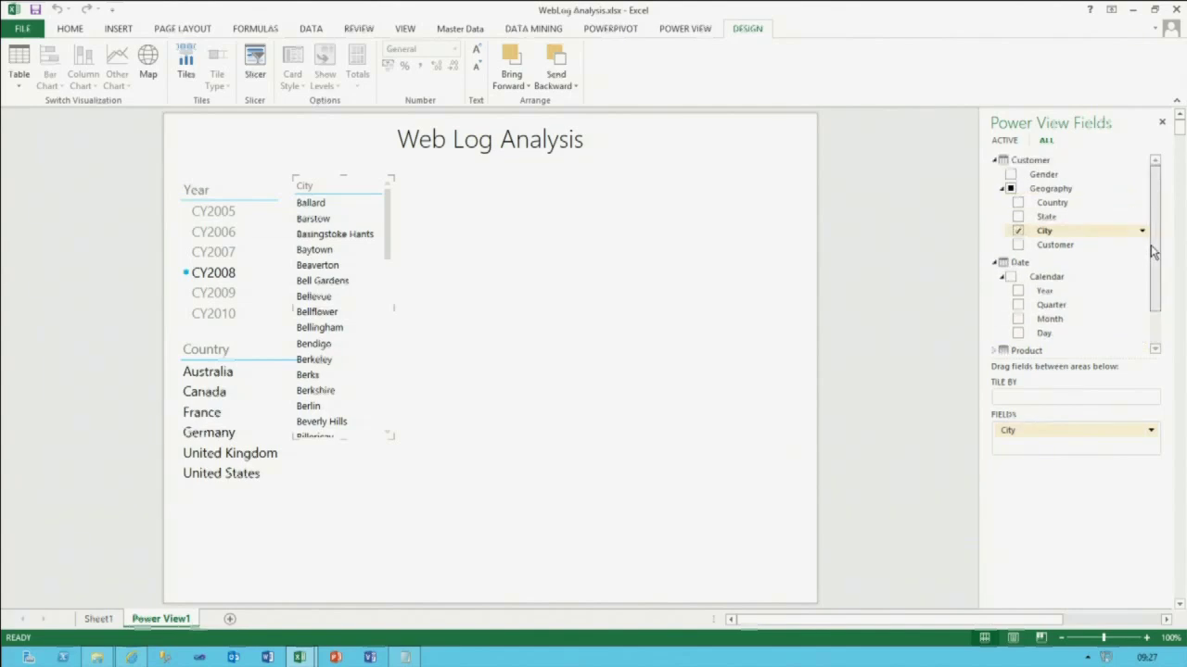
scroll(1157, 287, "down", 1)
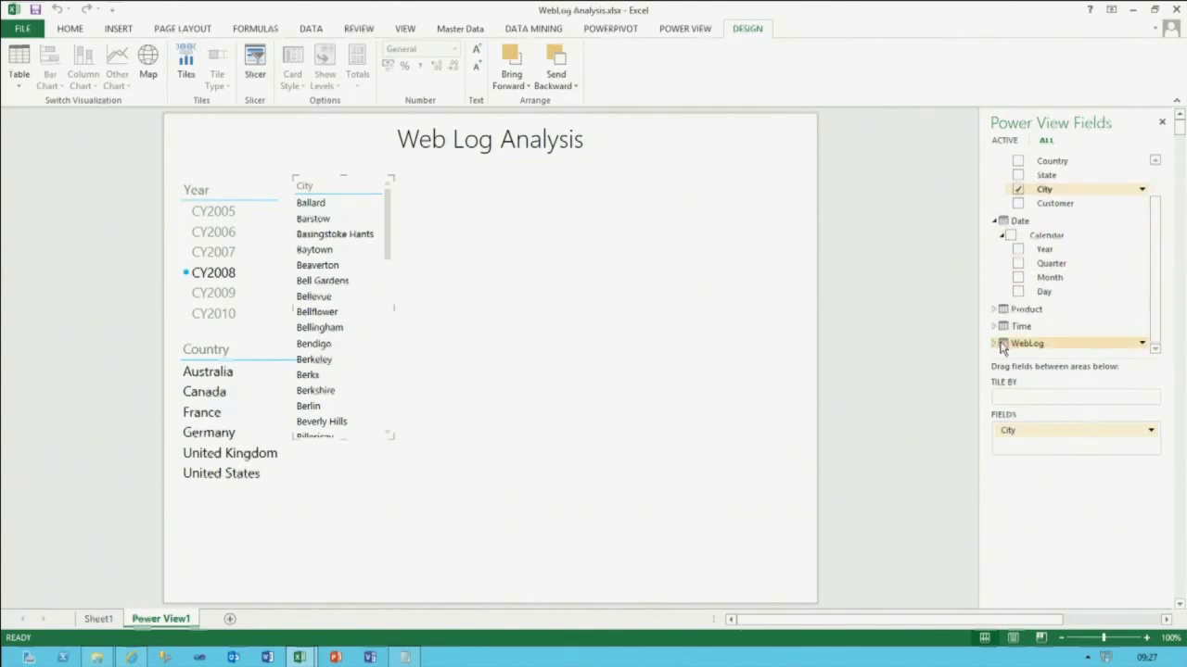
left_click(994, 344)
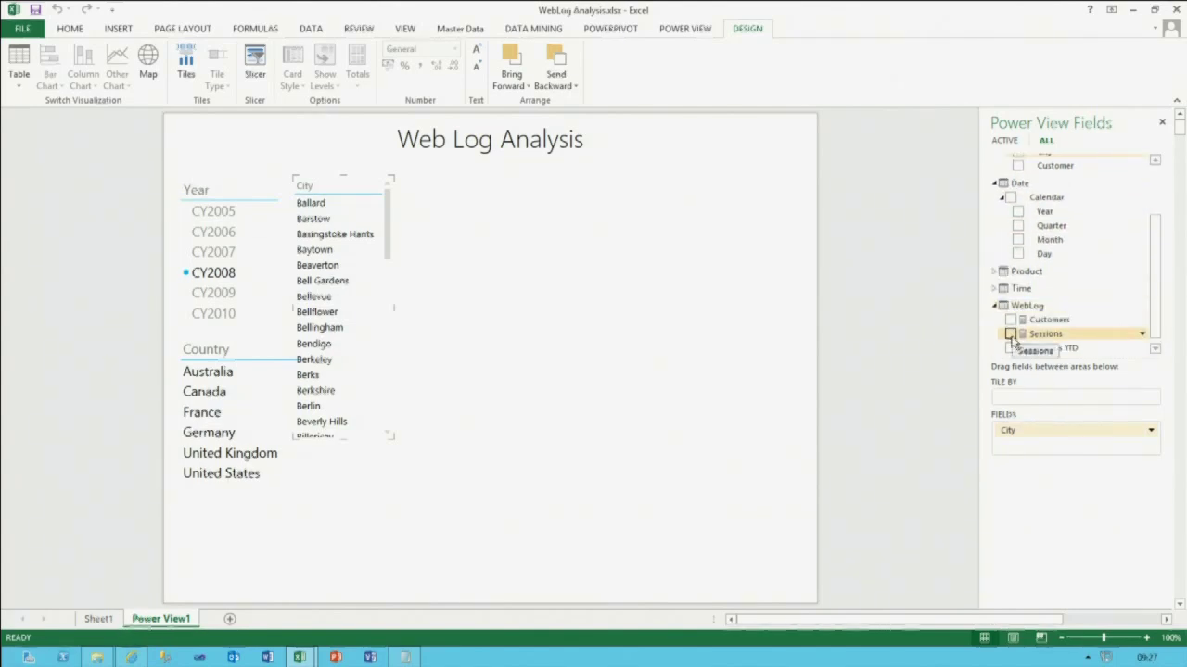
left_click(1010, 334)
- Enlarge the City and Sessions table to fill the remaining report area and sort it by Sessions in descending order
left_click_drag(433, 437, 799, 588)
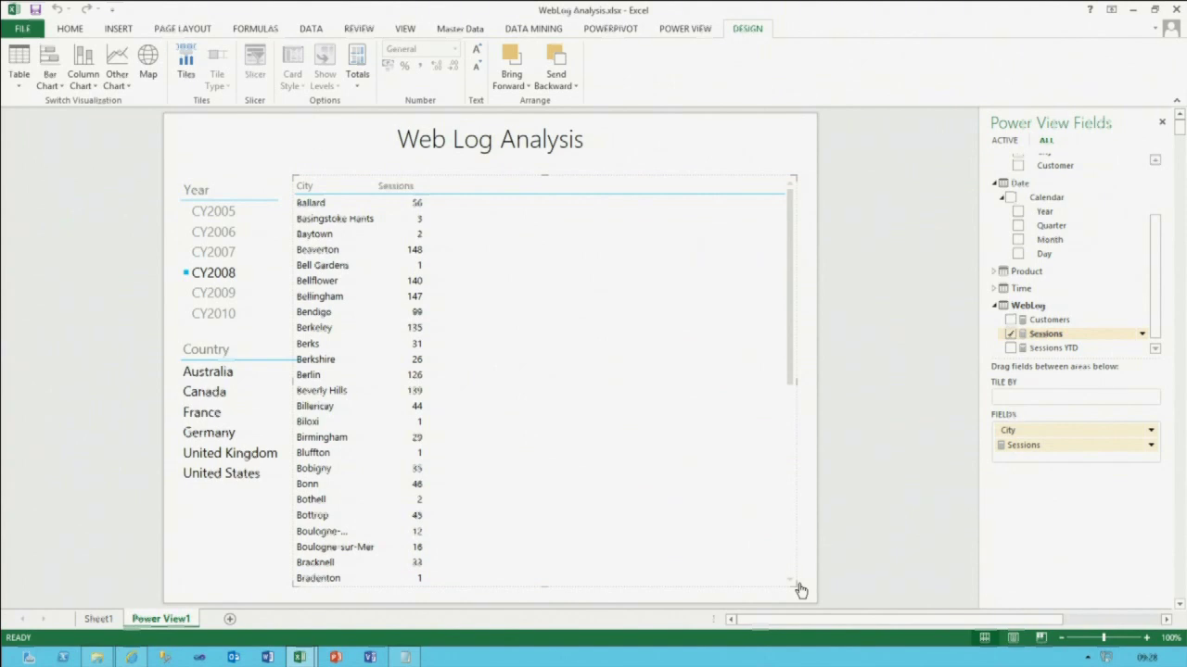
left_click(401, 186)
left_click(401, 186)
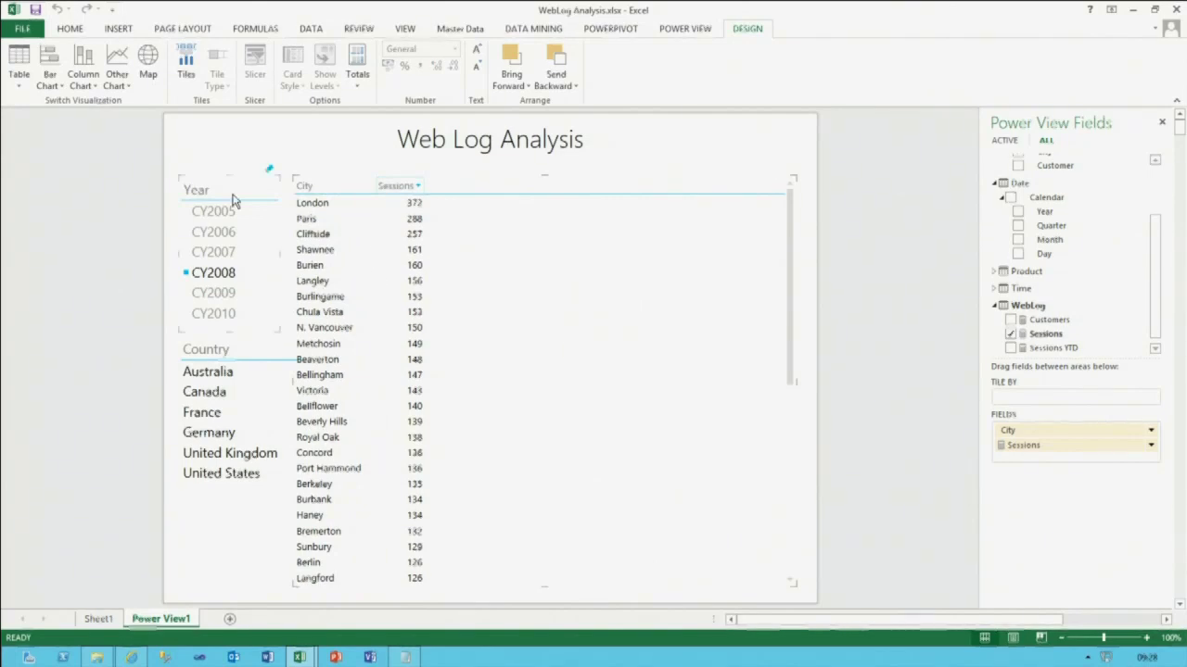
- Convert the City and Sessions table to a map and allow its data to be geocoded by Bing
left_click(146, 78)
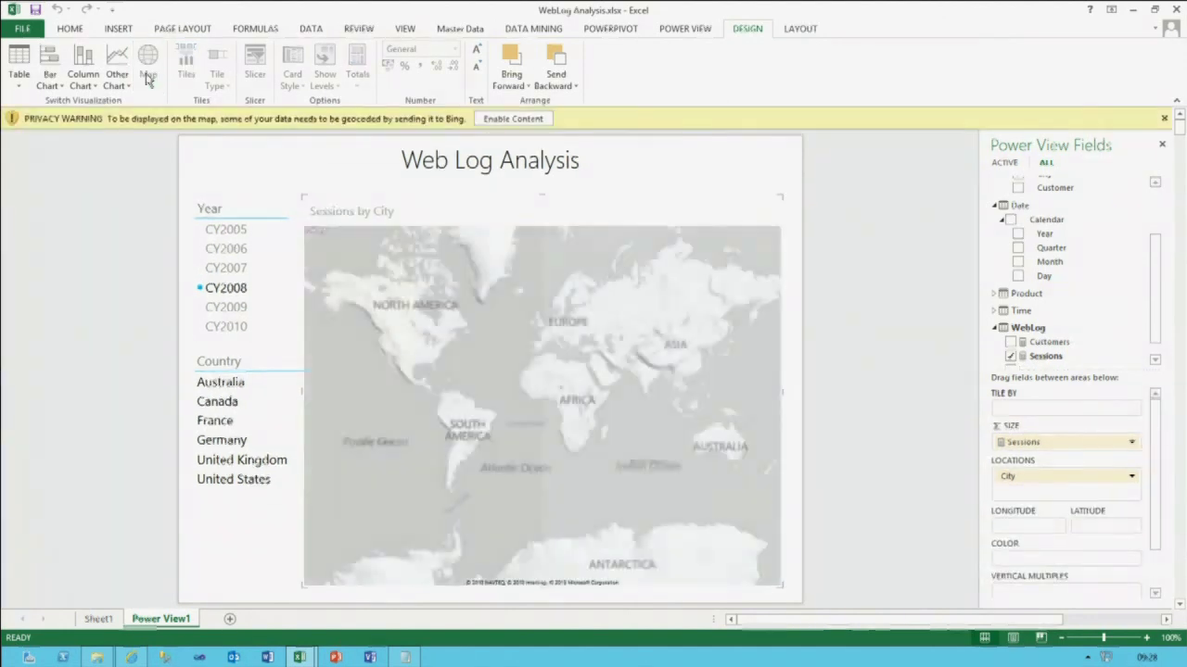
left_click(510, 120)
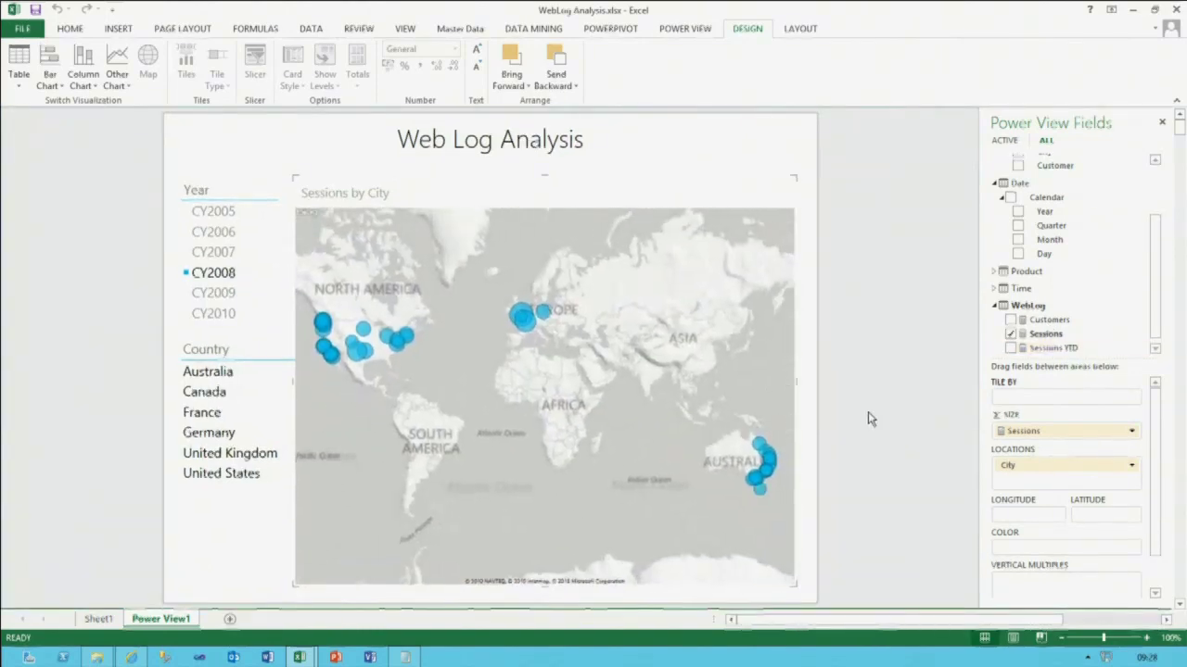
- Turn the Country list into a slicer and filter the report to Australia
left_click(211, 378)
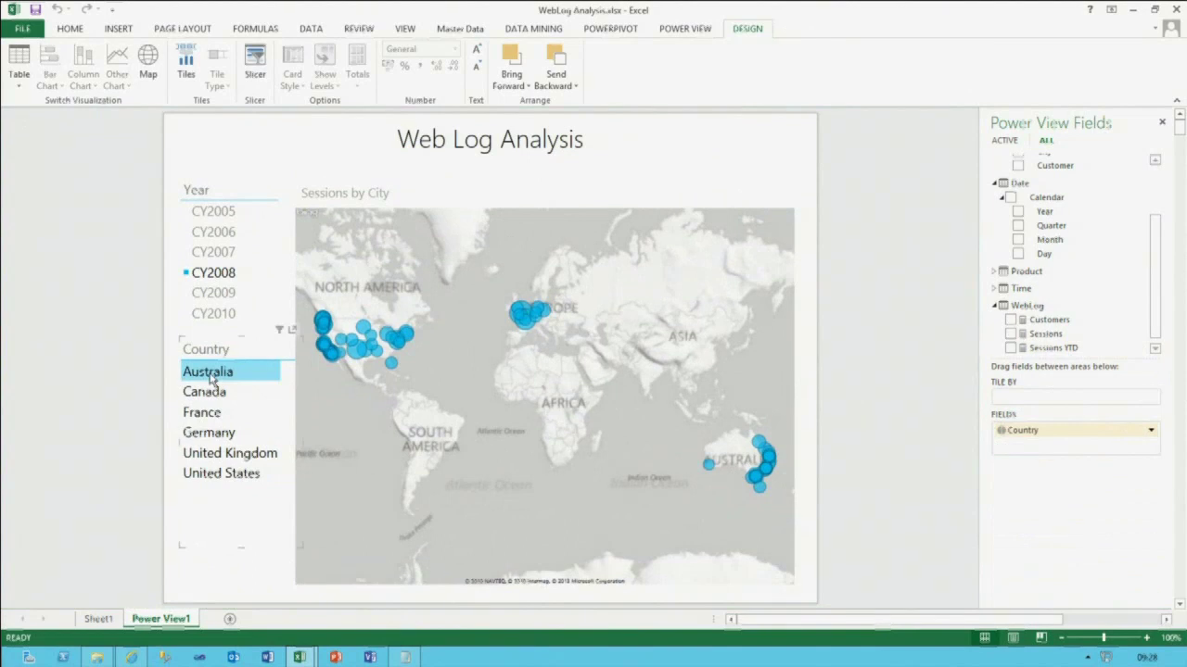
left_click(255, 65)
left_click(221, 374)
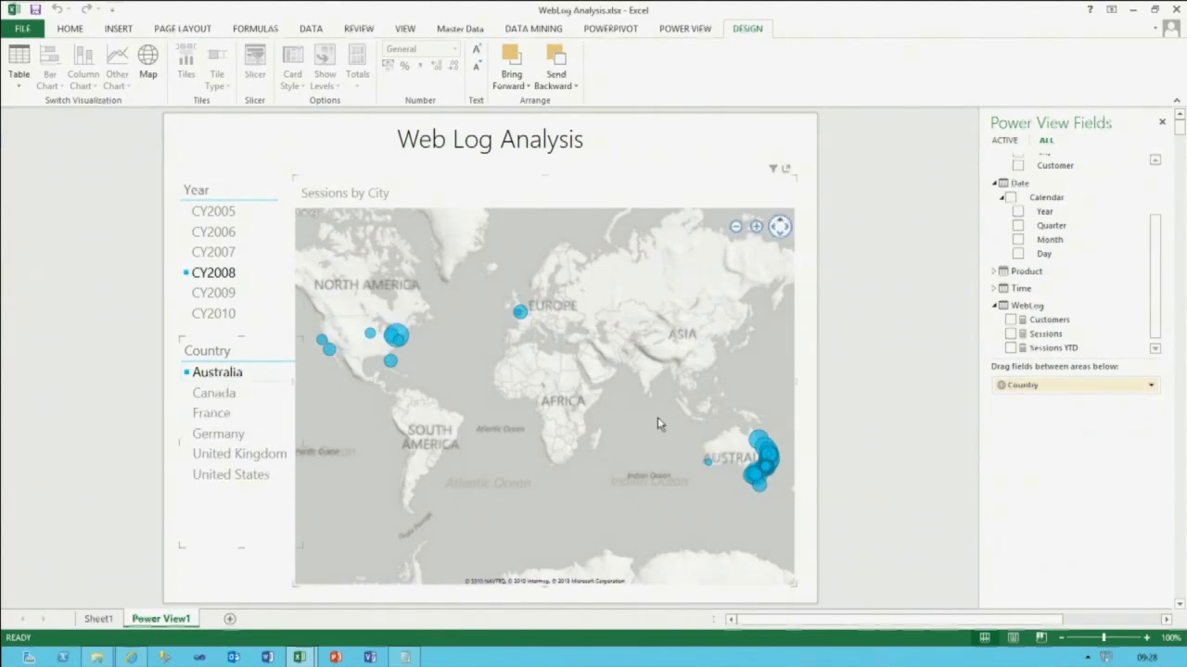
- Colour the map's session bubbles by Category from the Product table's Products hierarchy
left_click(757, 227)
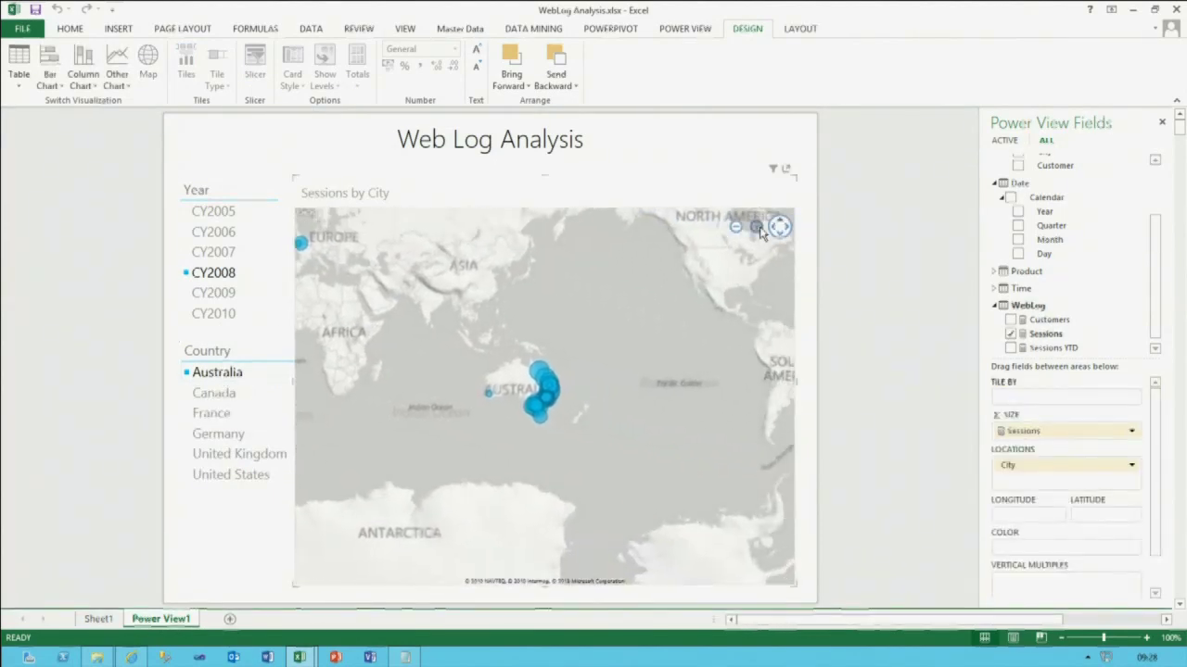
left_click(756, 227)
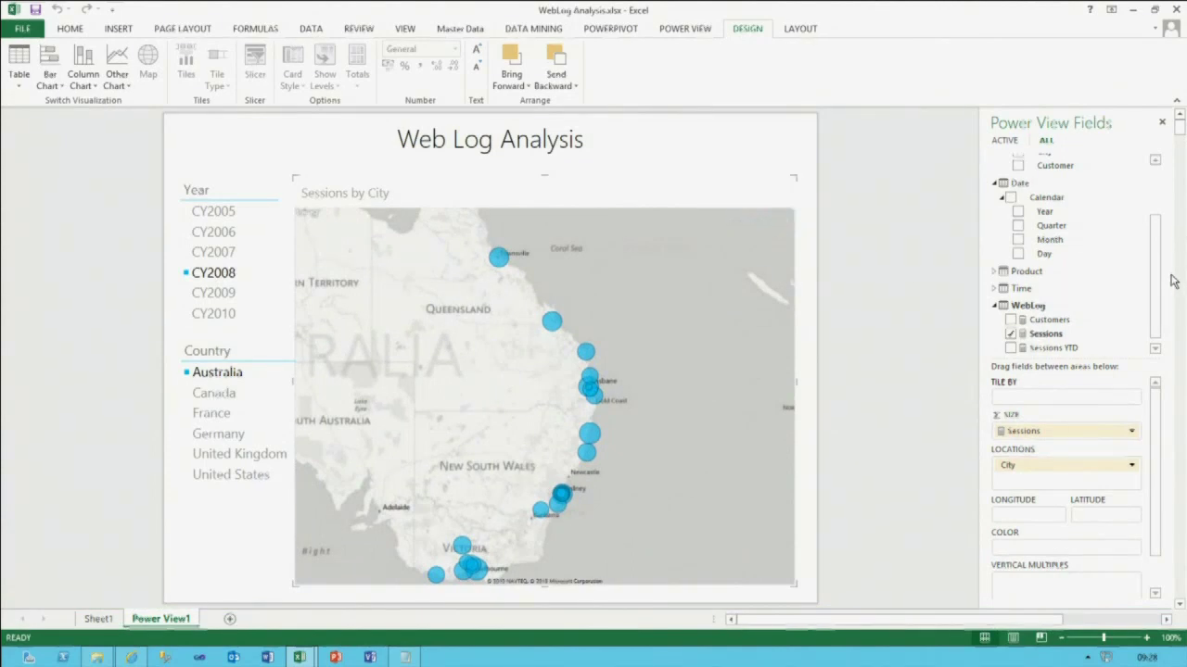
scroll(1157, 318, "down", 1)
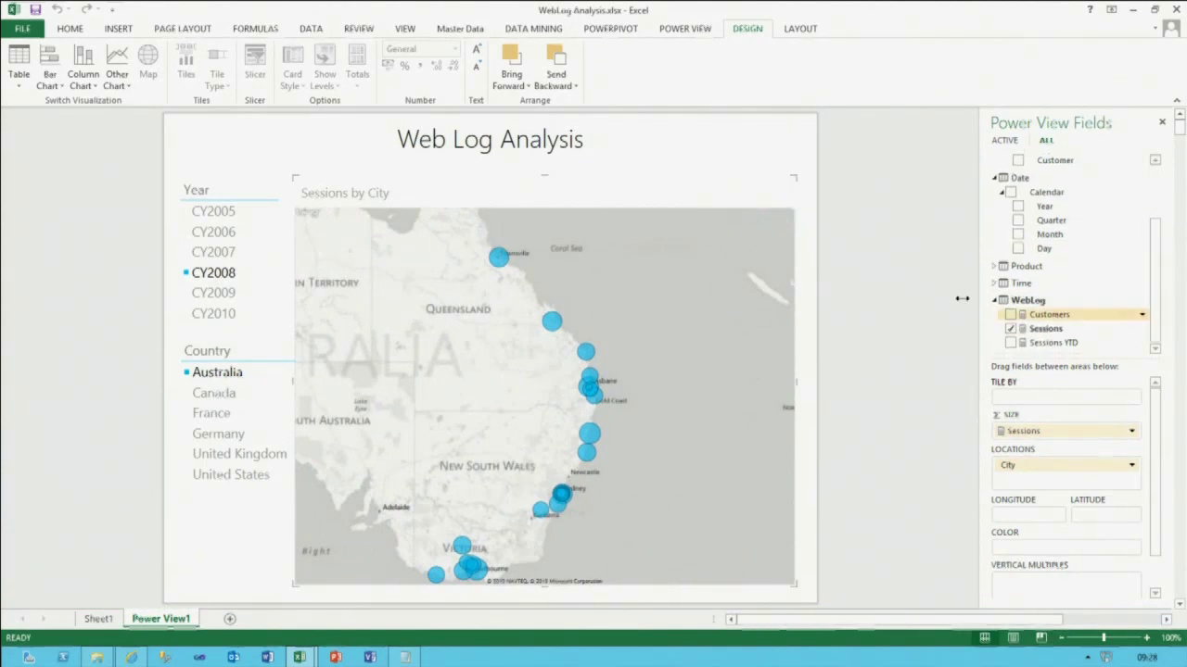
left_click(994, 266)
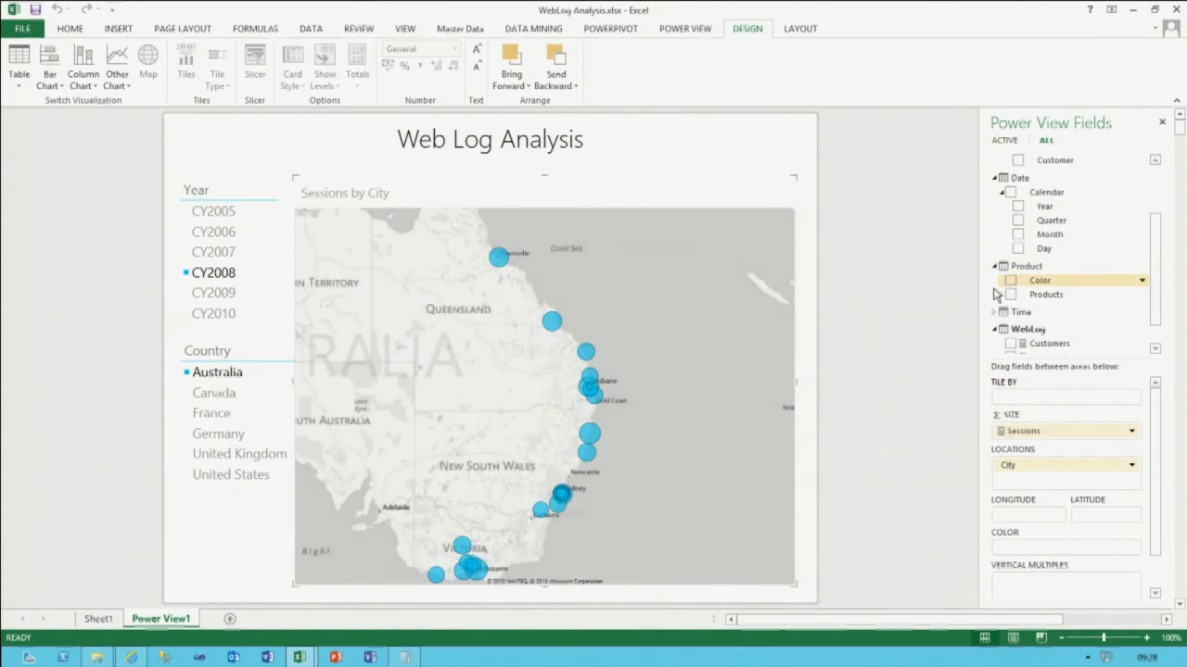
left_click(1001, 295)
left_click_drag(1040, 313, 1024, 552)
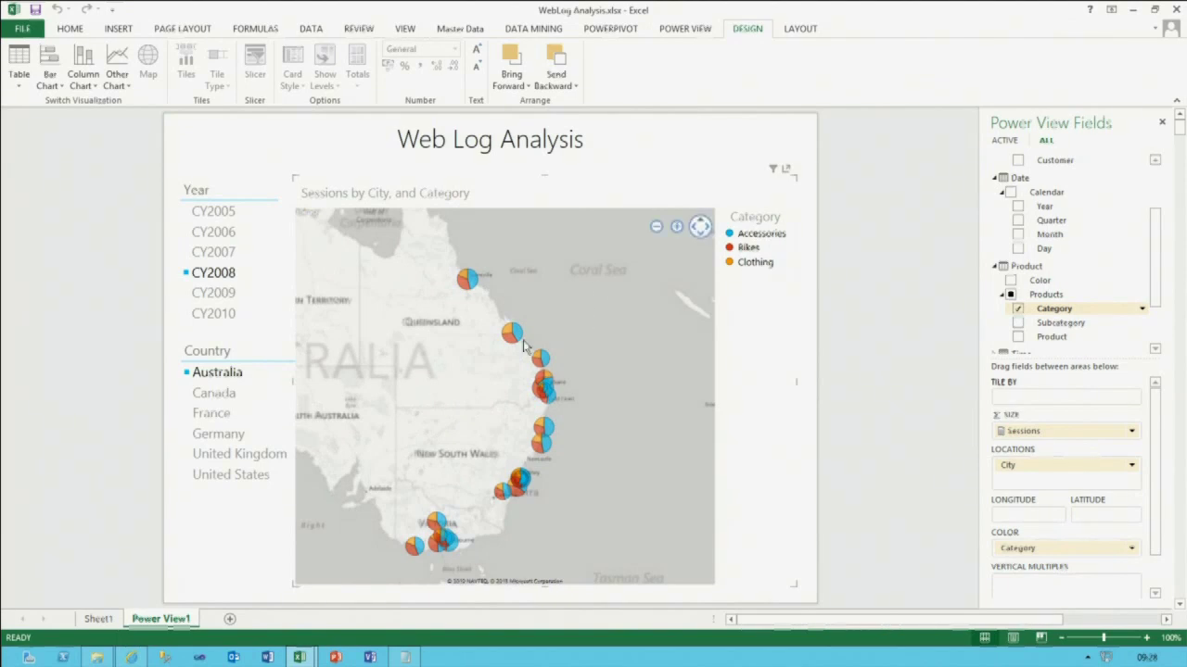
- Zoom the sessions map in on the Melbourne area of Victoria to examine its cities' category pies
left_click(678, 228)
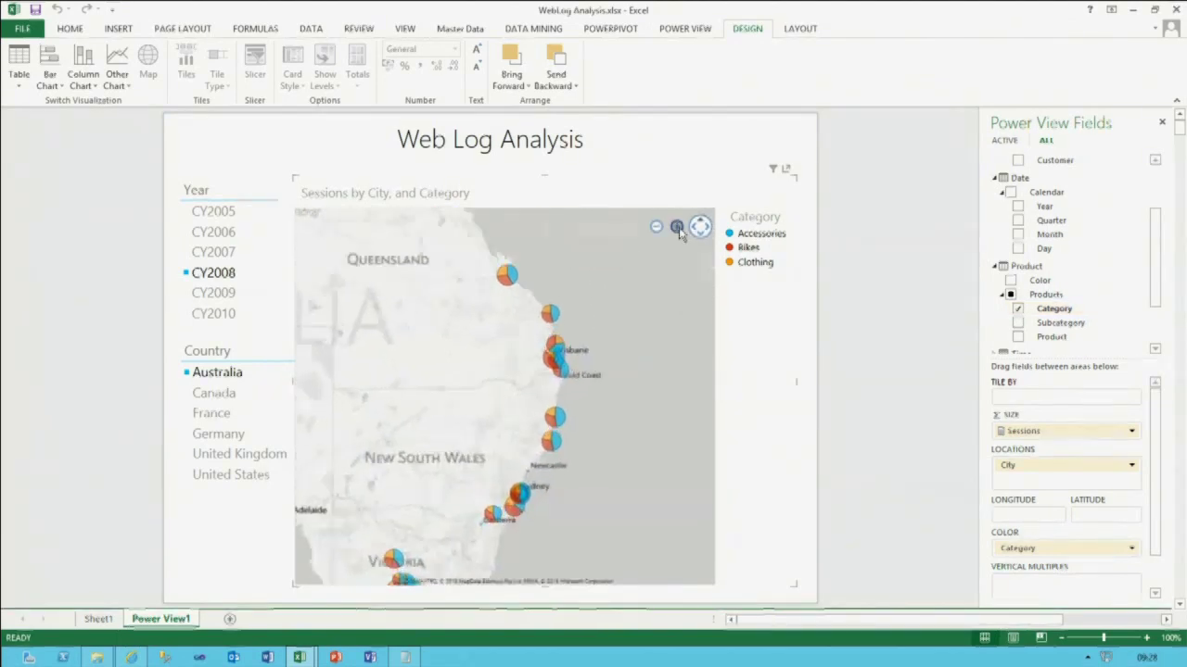
left_click_drag(571, 538, 702, 302)
left_click(677, 227)
left_click_drag(515, 418, 464, 423)
mouse_move(464, 423)
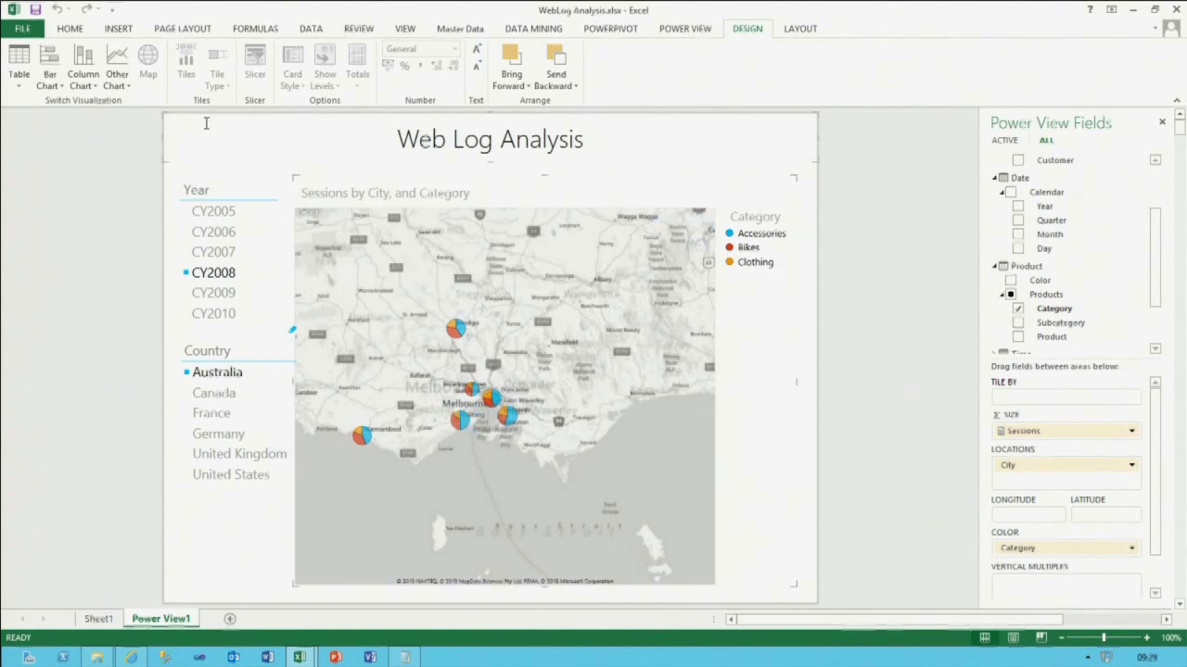
- Insert a second Power View sheet and title it YTD Sessions
left_click(686, 28)
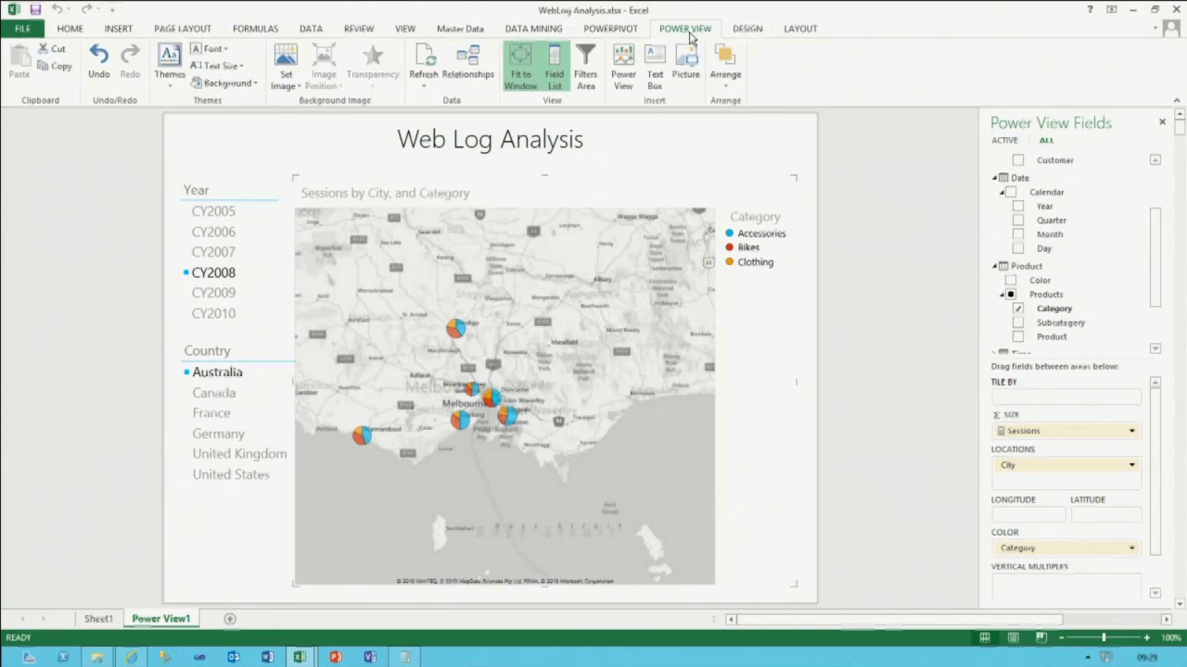
left_click(724, 90)
left_click(623, 78)
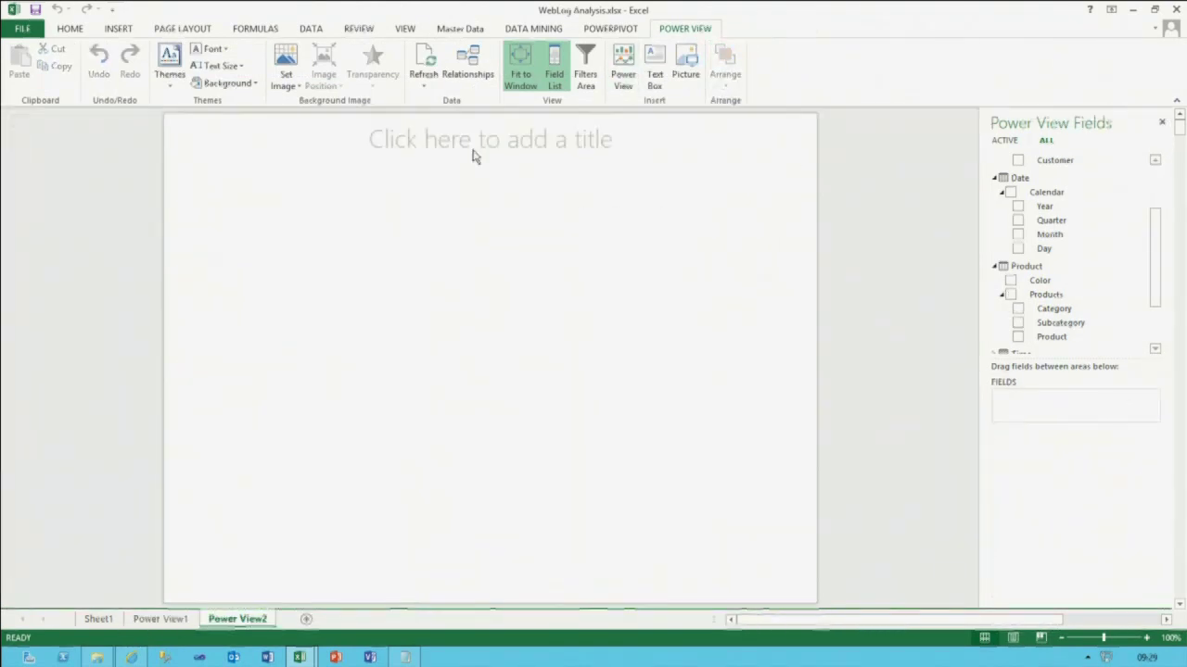
left_click(468, 147)
type("YTD Sessions")
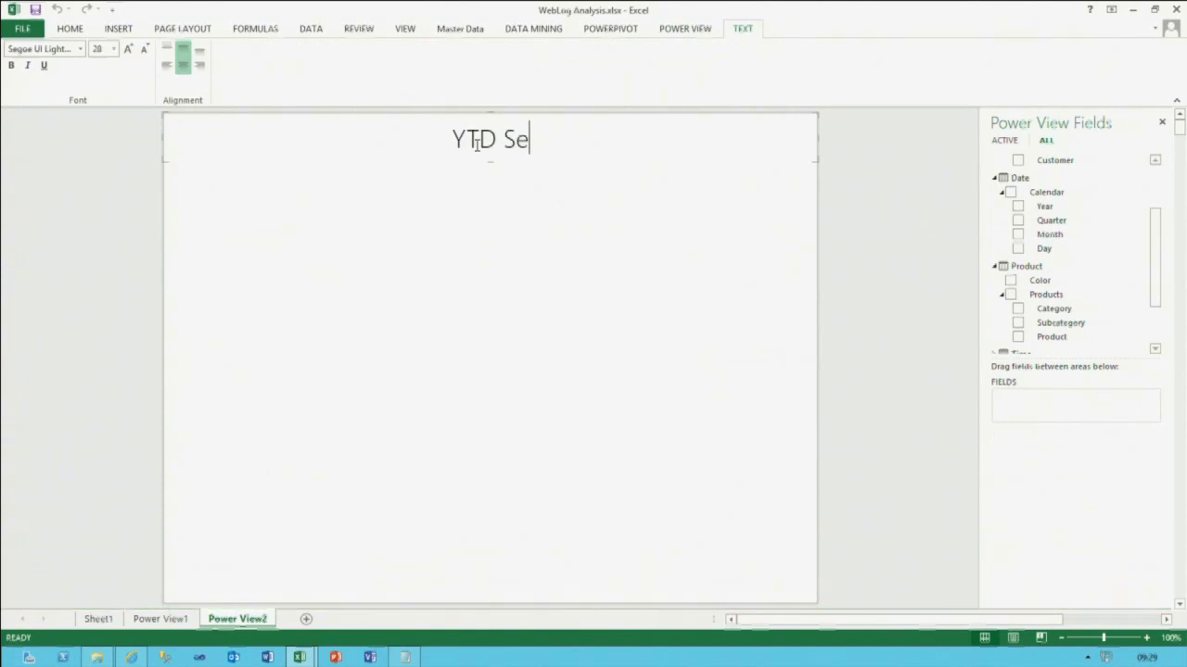
left_click(289, 231)
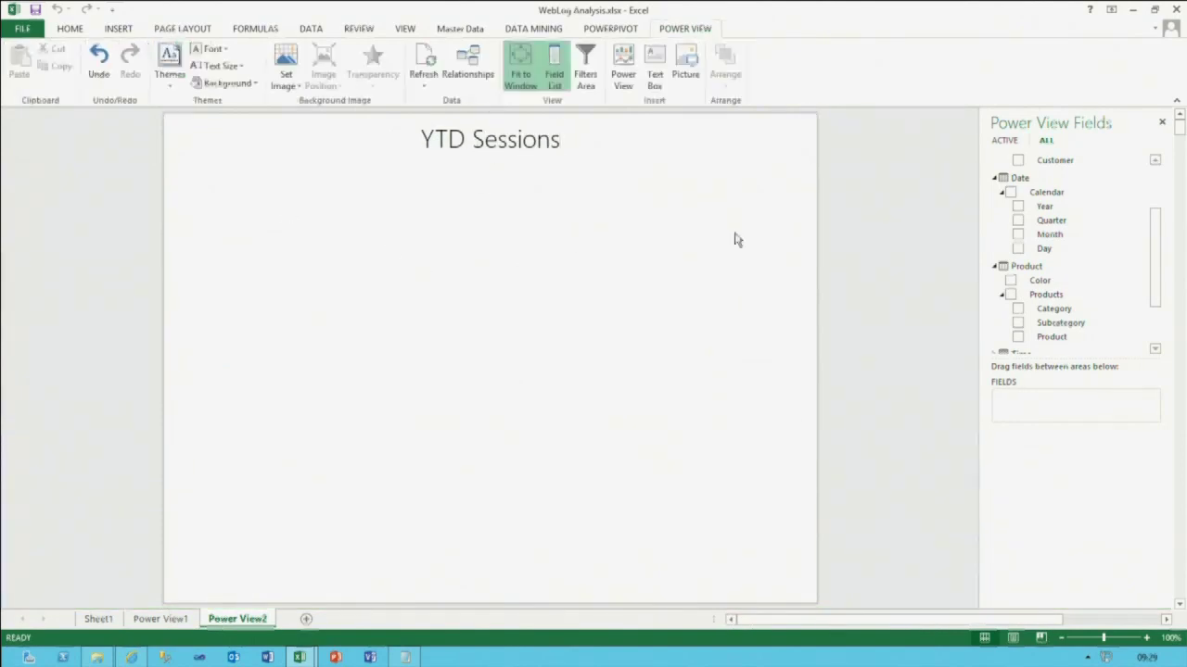
- Add a table of Month and Sessions YTD and enlarge it over the report area, leaving space beside it for a slicer
left_click_drag(1155, 276, 1155, 310)
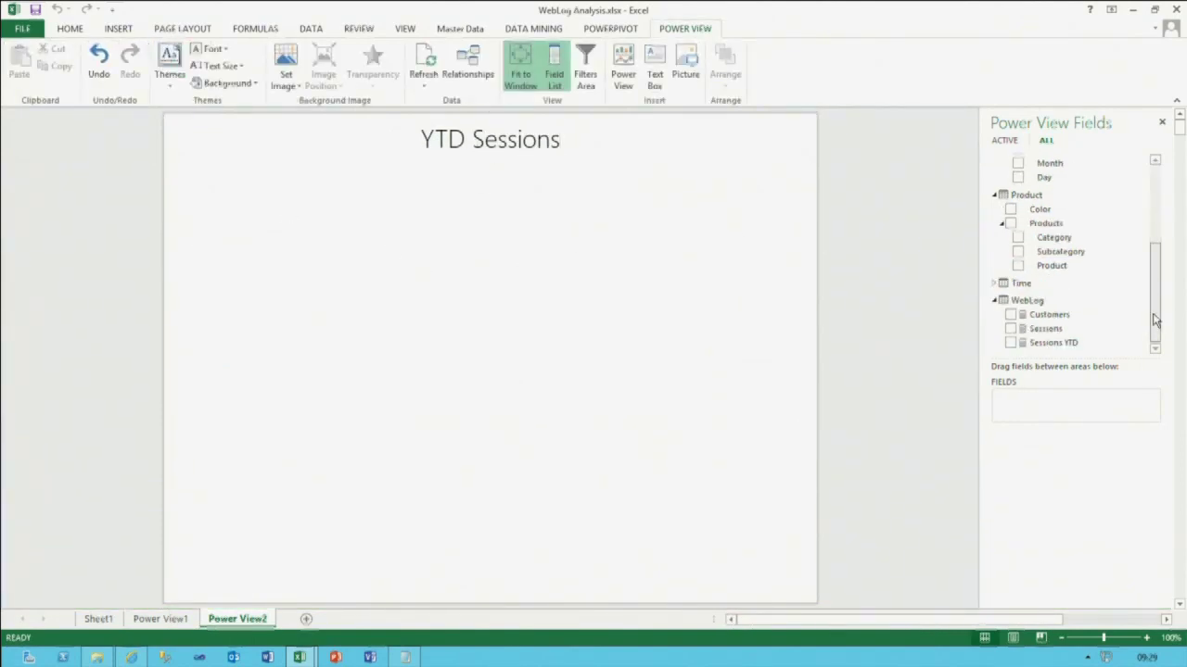
left_click_drag(1157, 242, 1157, 187)
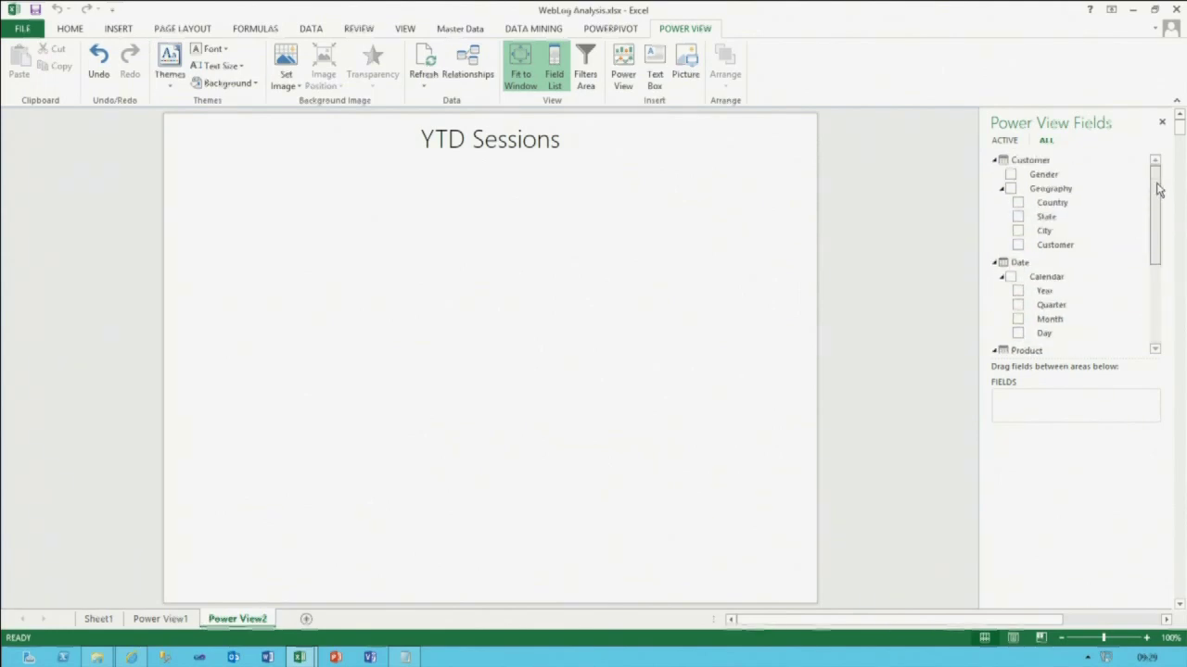
left_click(1017, 319)
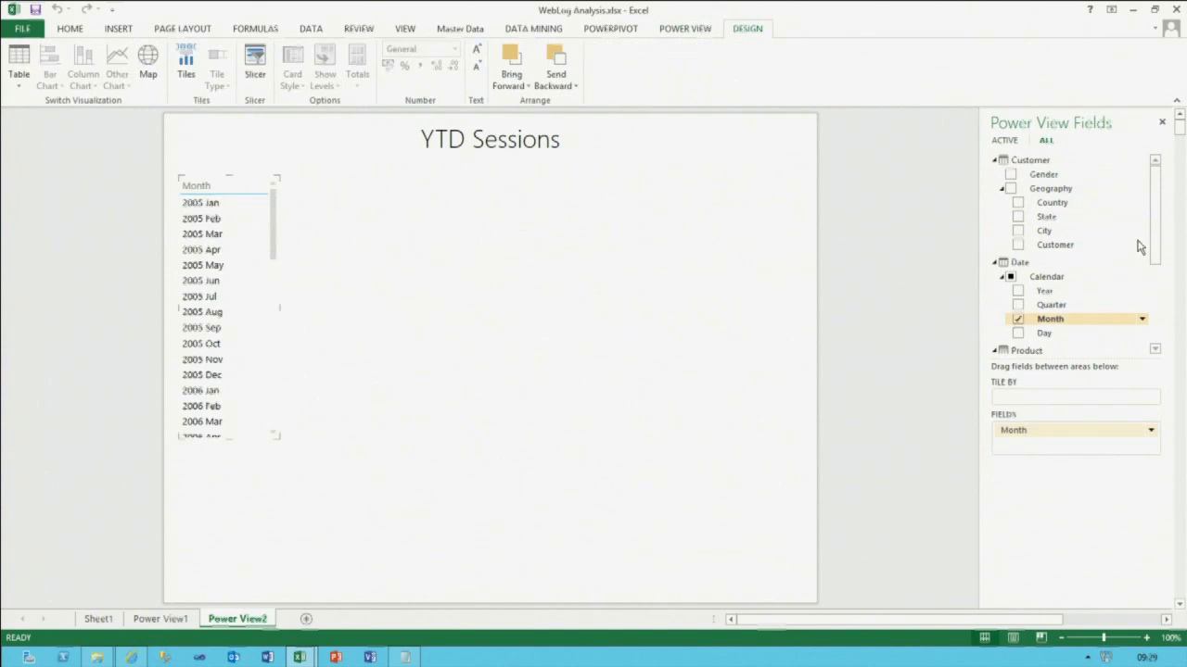
left_click_drag(1157, 232, 1156, 313)
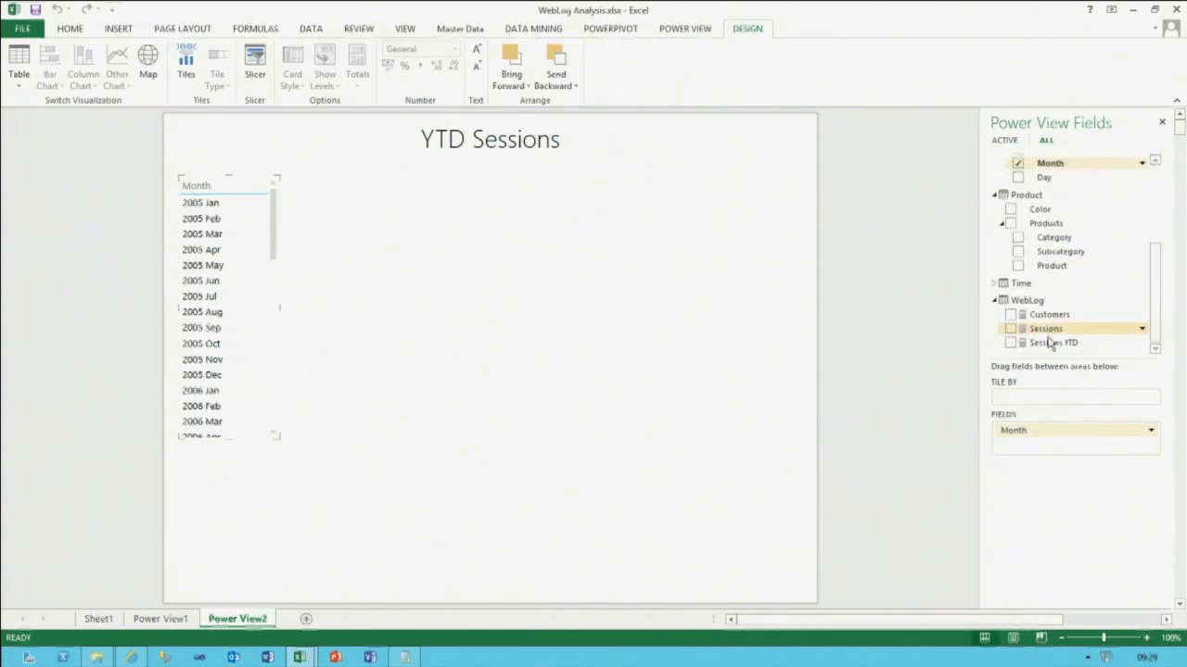
left_click(1010, 343)
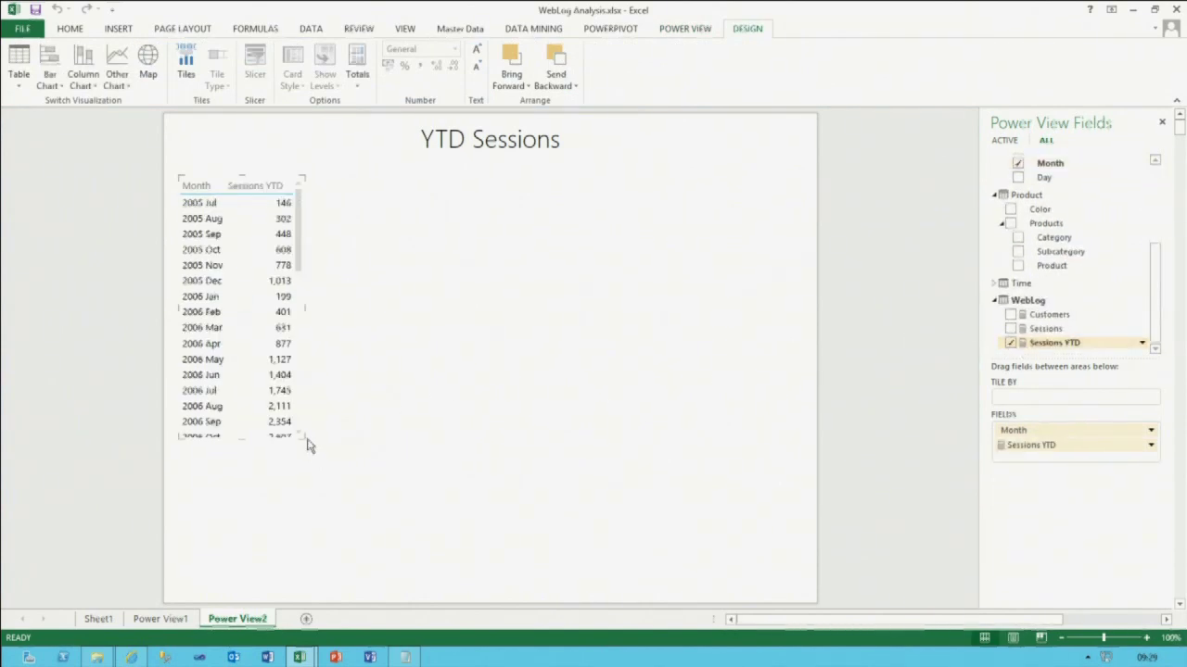
left_click_drag(306, 437, 786, 586)
left_click_drag(180, 381, 328, 381)
- Copy the Year slicer from the Power View1 sheet onto the Power View2 sheet
left_click(167, 619)
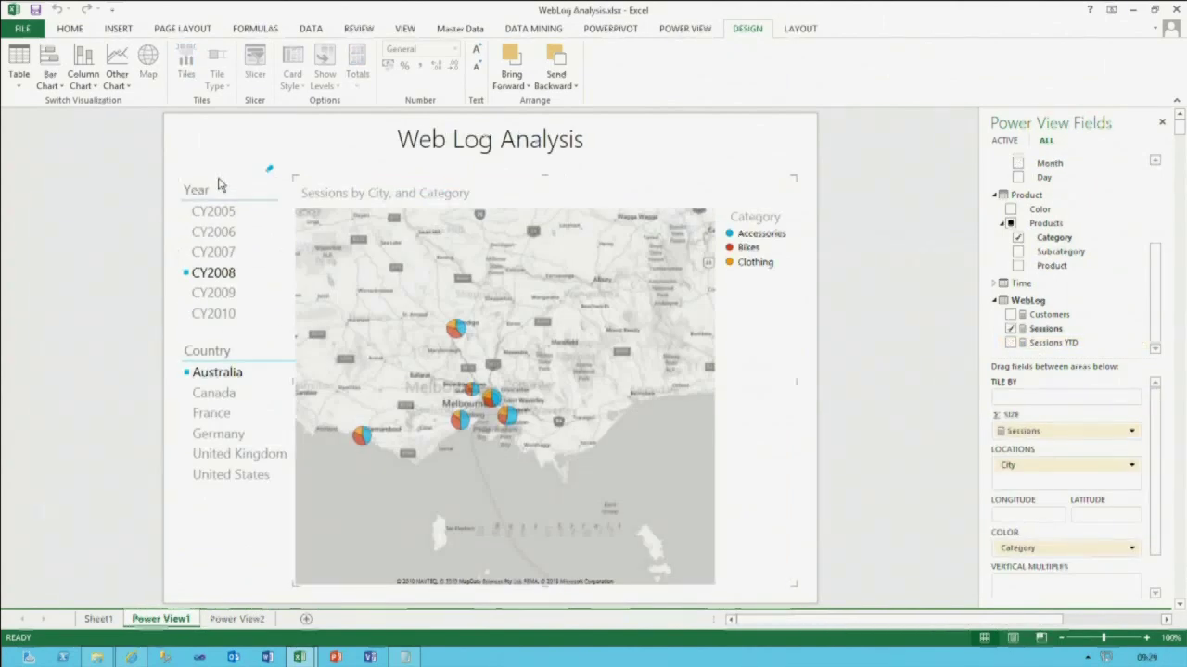
left_click(222, 184)
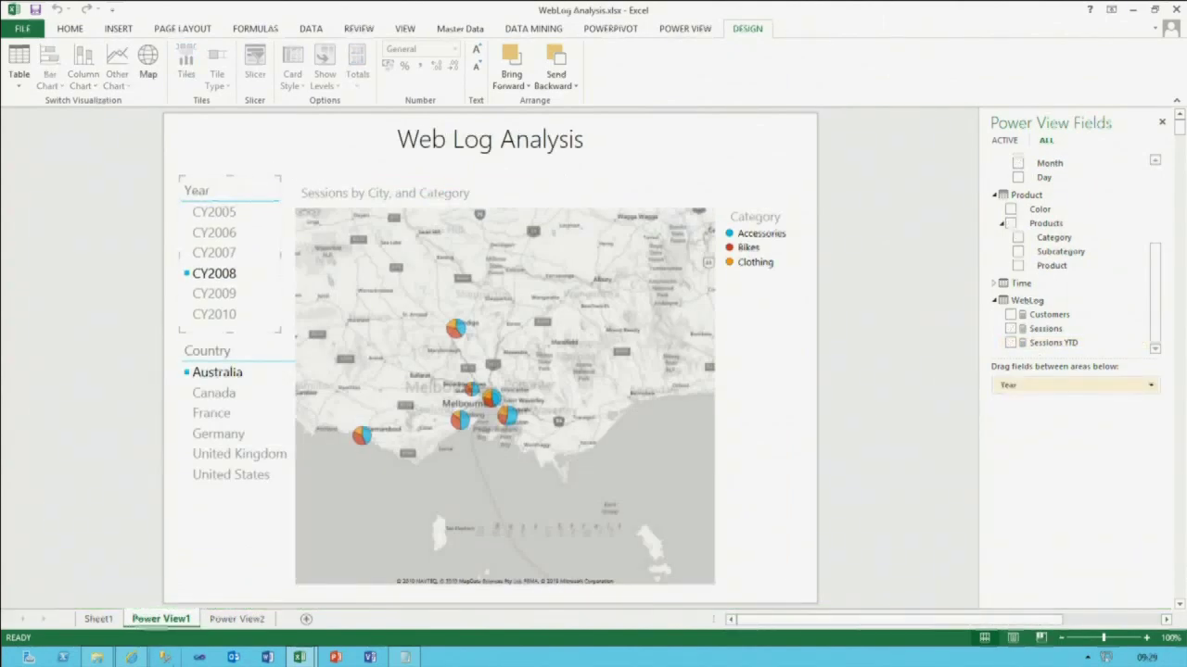
left_click(237, 618)
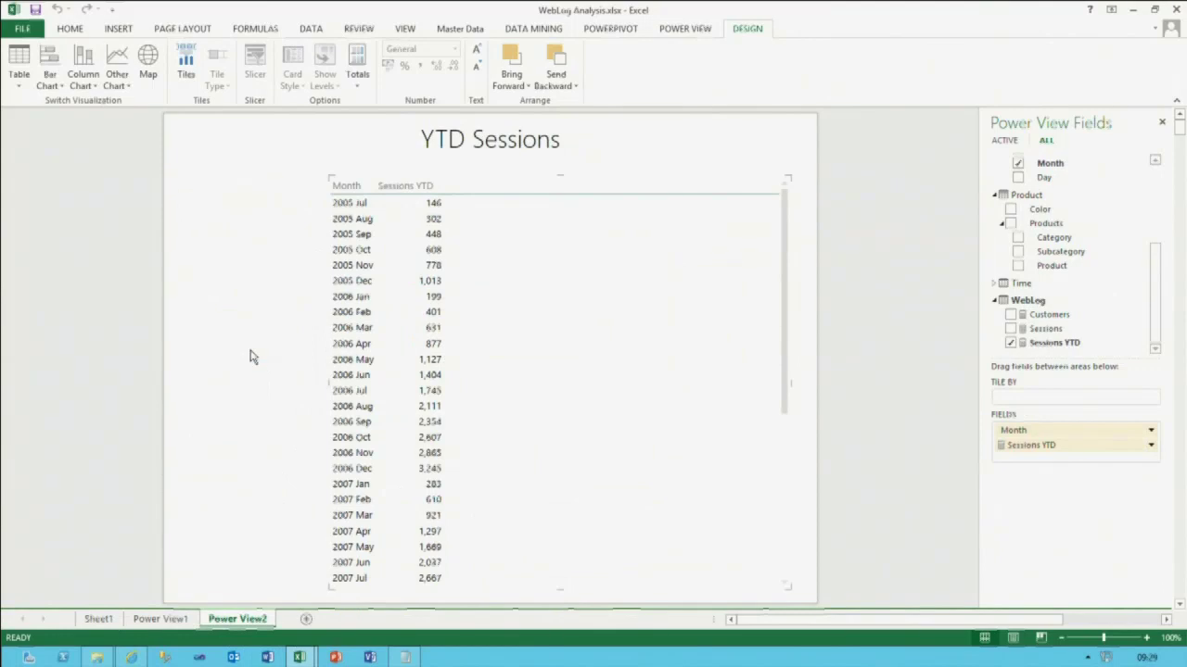
key("ctrl+v")
- Convert the Month and Sessions YTD table to a stacked bar chart
left_click(356, 418)
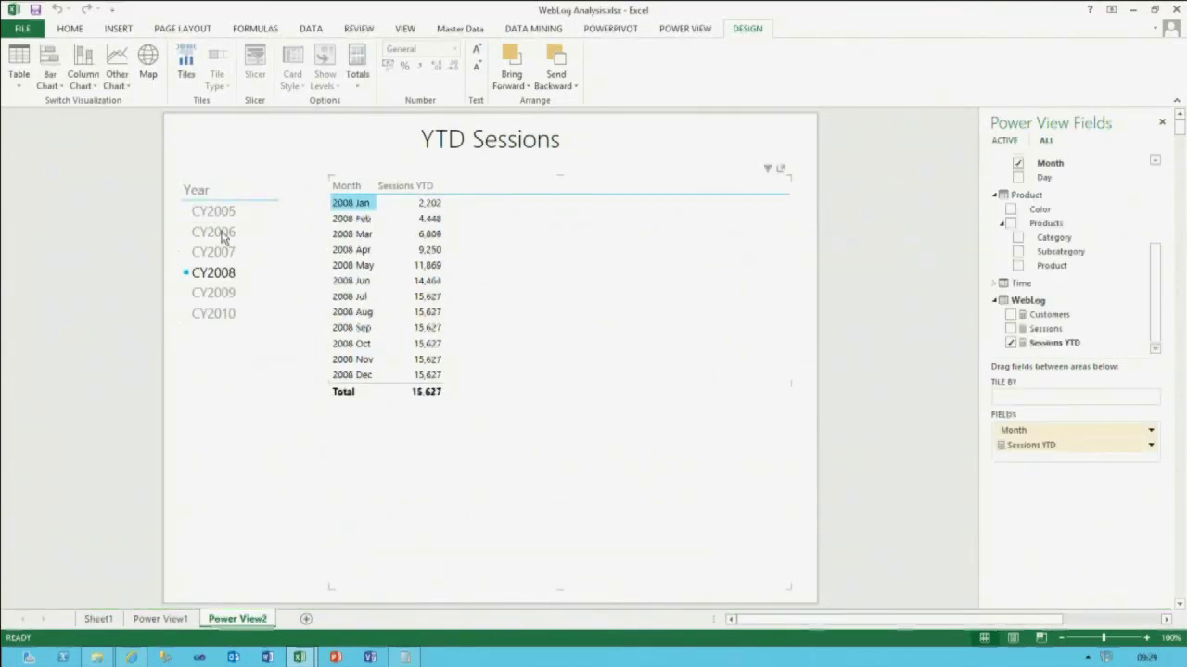
left_click(88, 86)
left_click(59, 87)
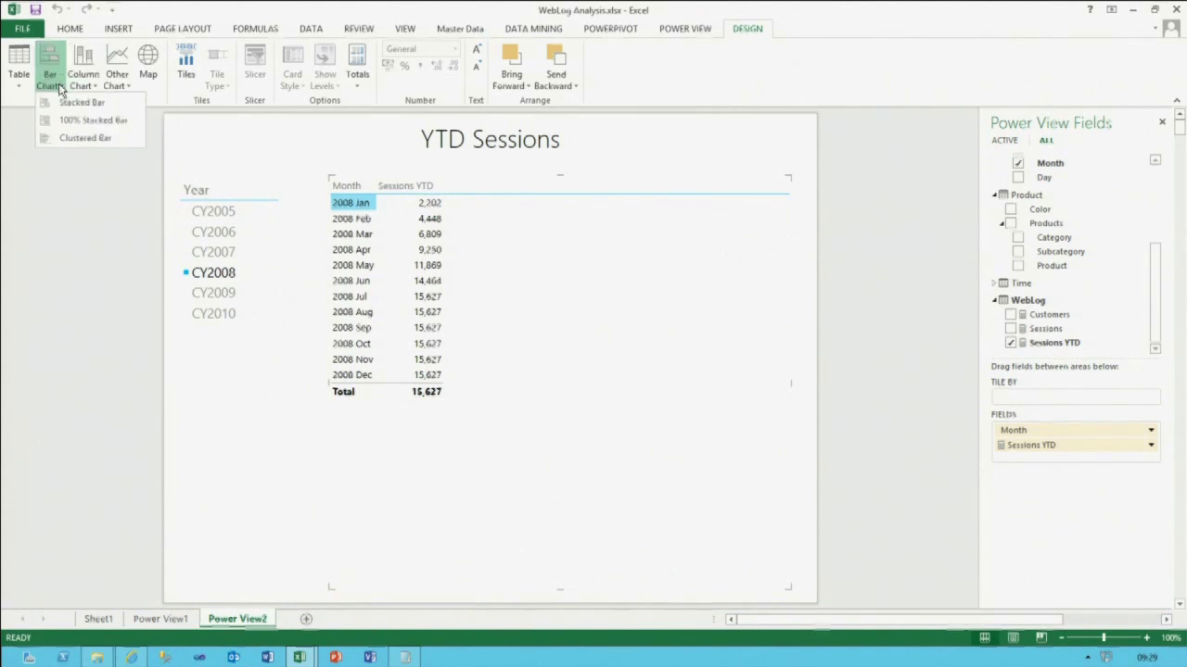
left_click(74, 104)
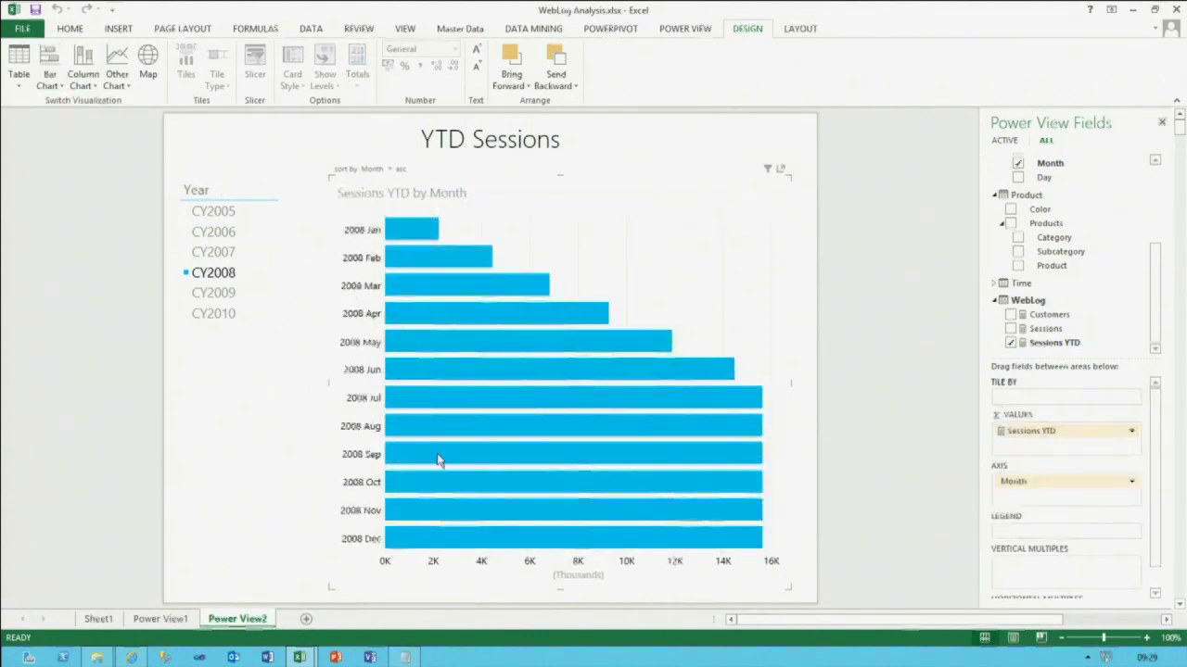
- Widen the Sessions YTD bar chart on both sides to fill the report area and filter the report to CY2007
mouse_move(660, 406)
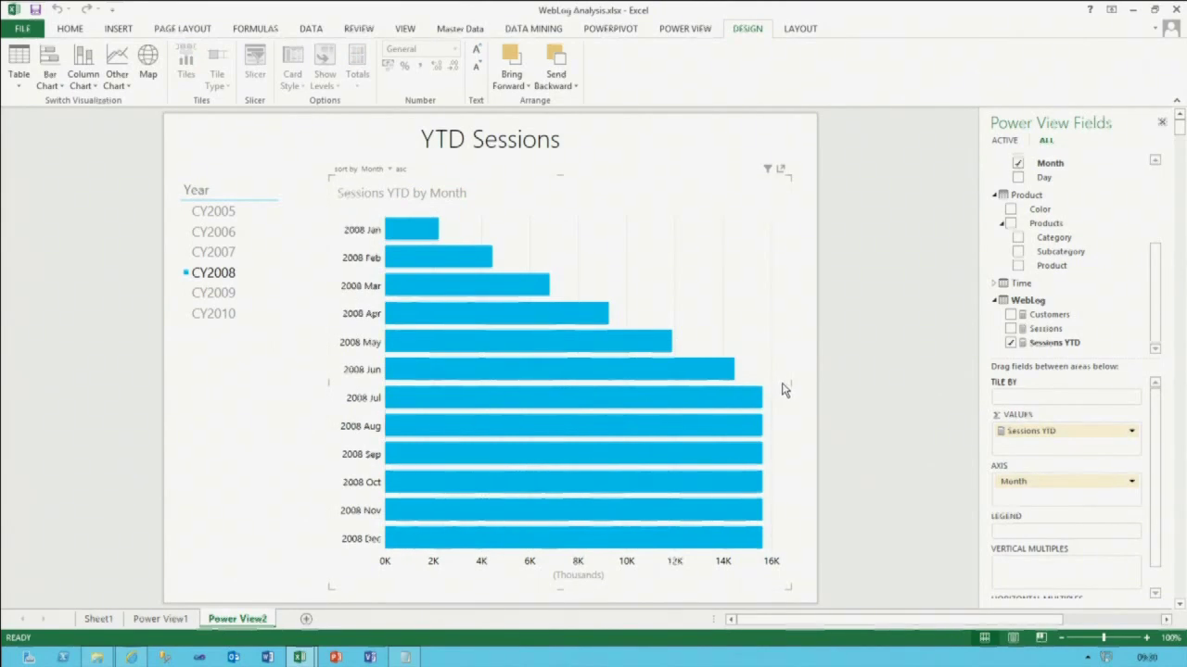
left_click_drag(329, 382, 290, 381)
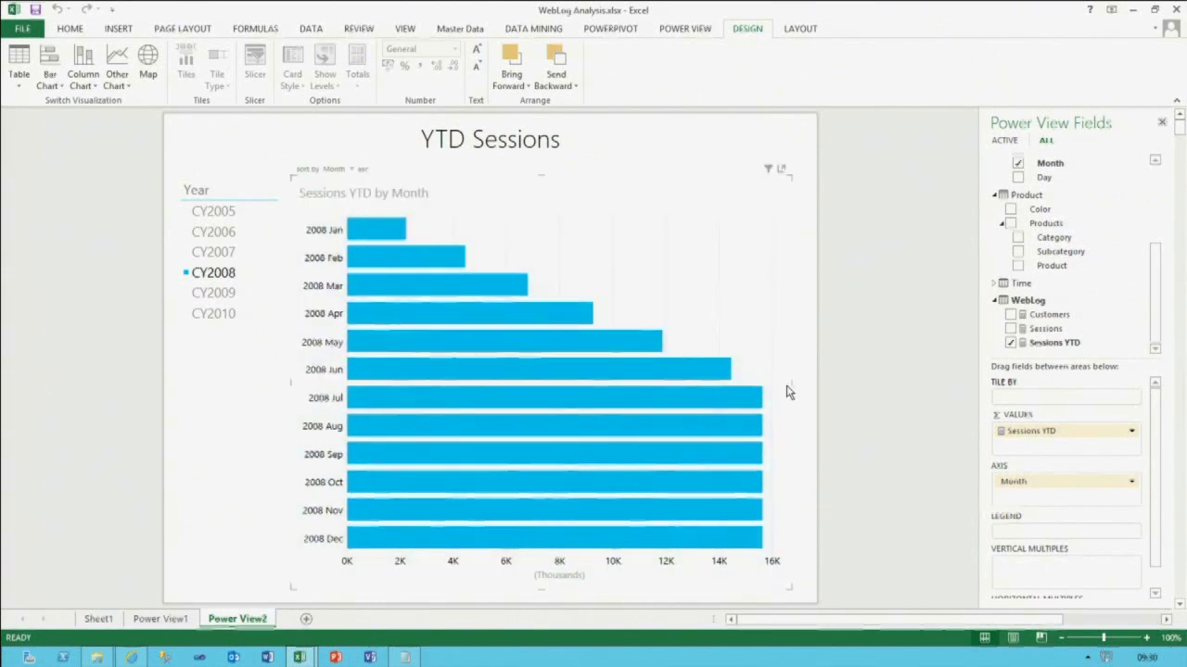
mouse_move(790, 382)
left_mouse_down()
mouse_move(814, 383)
mouse_move(800, 384)
left_mouse_up()
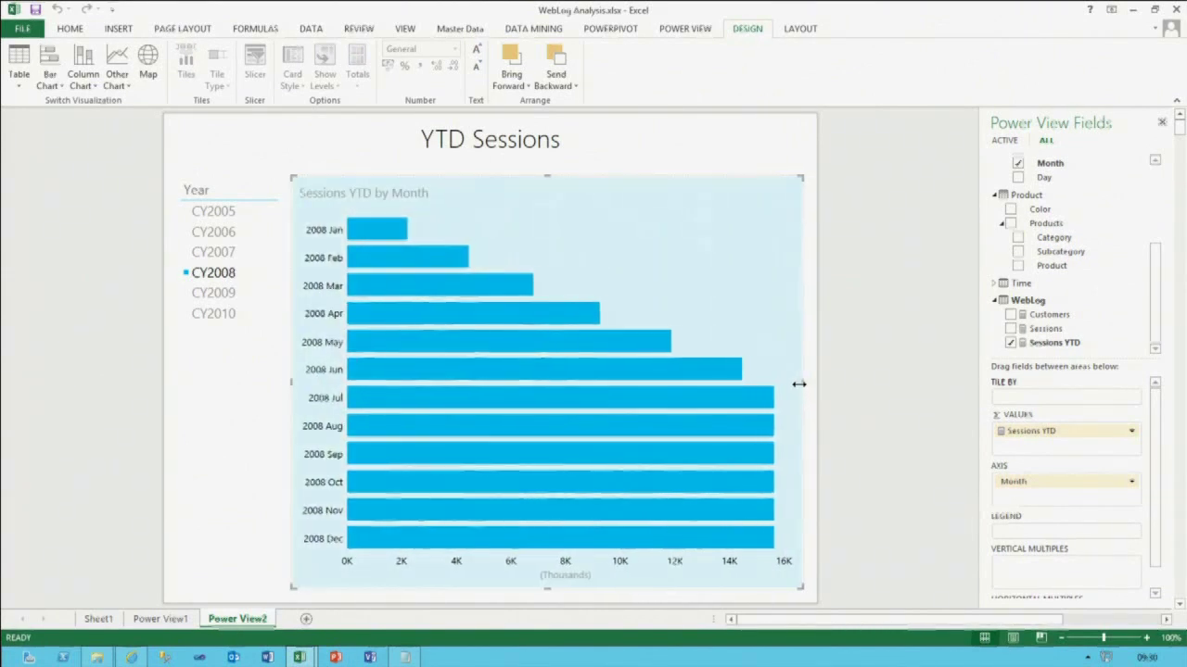
left_click(225, 252)
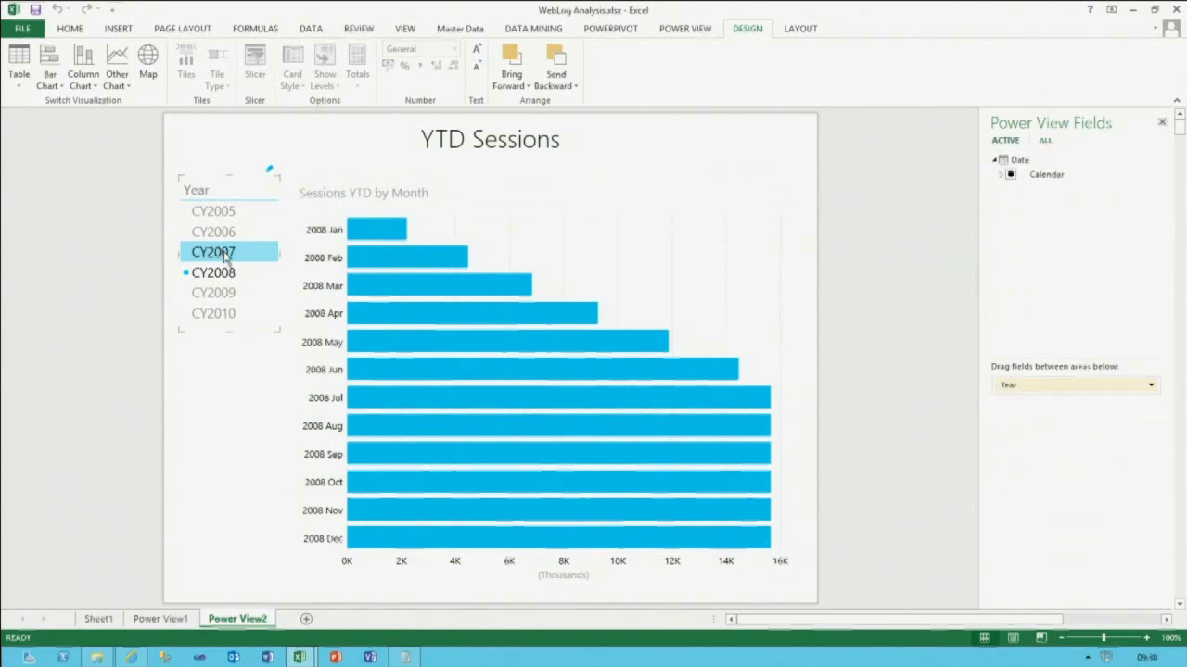